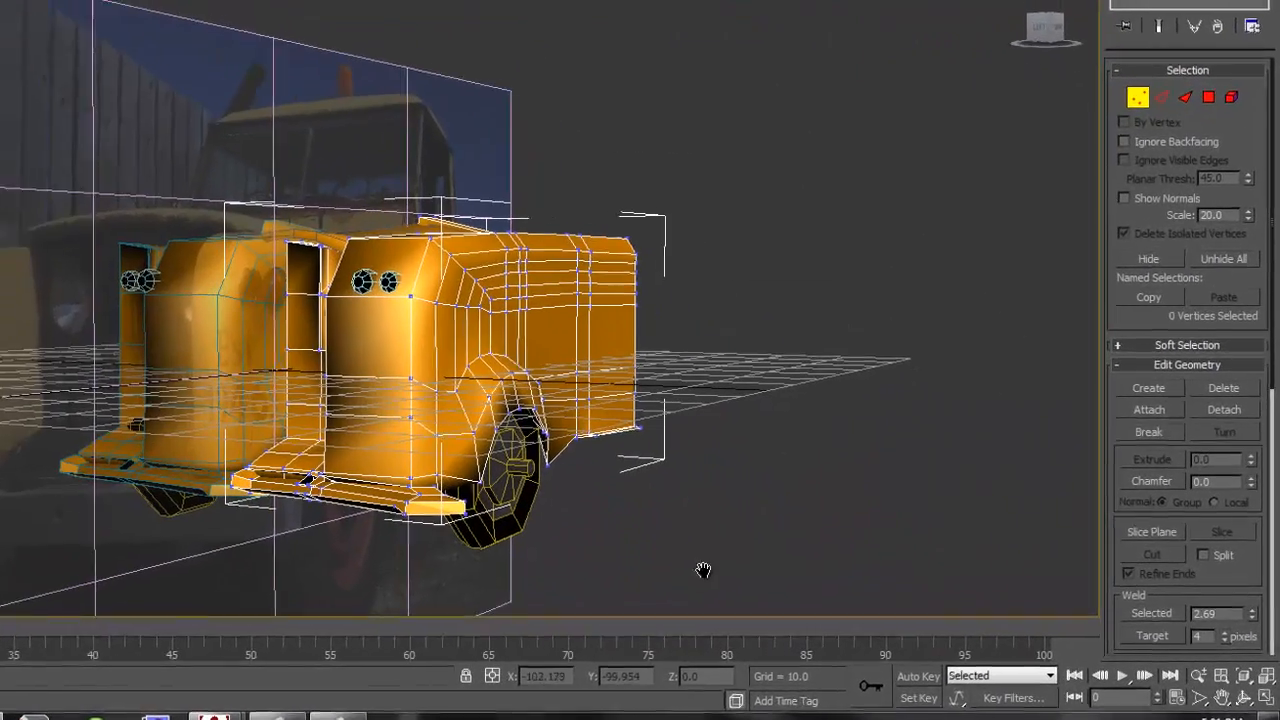
middle_click_drag(772, 216, 736, 266, "alt")
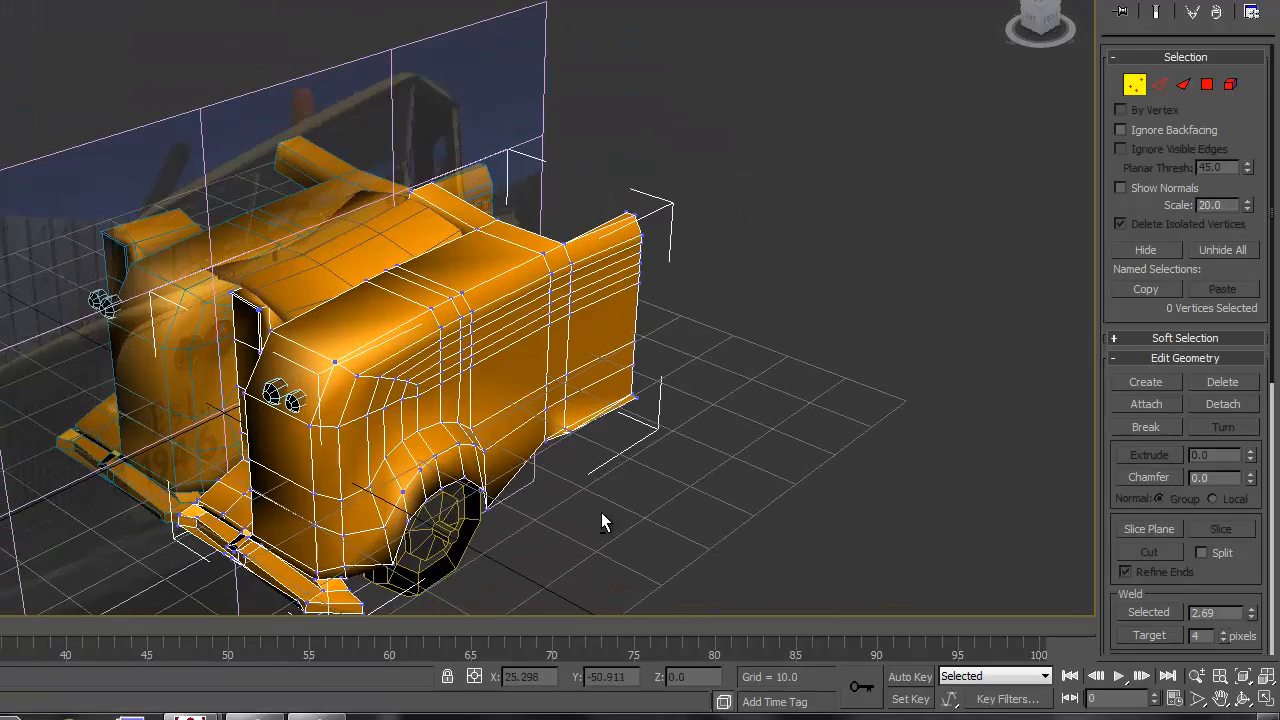
middle_click_drag(522, 527, 588, 487, "alt")
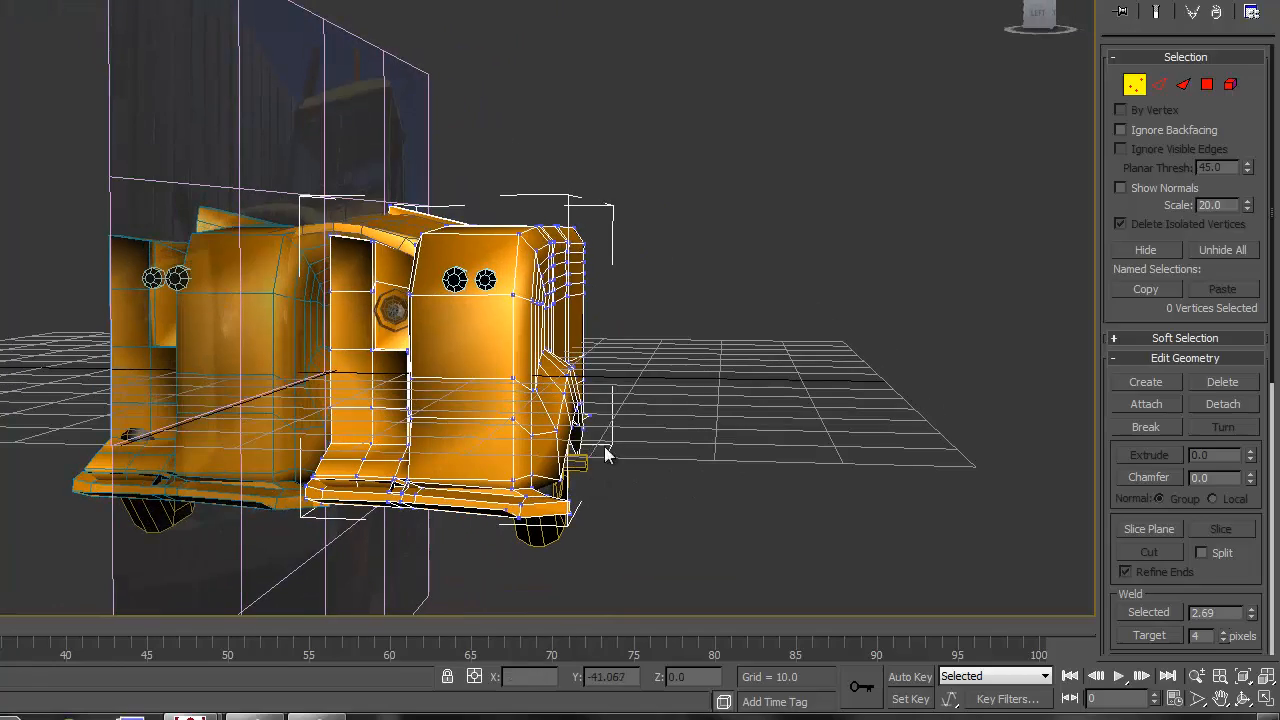
middle_click_drag(659, 397, 505, 415, "alt")
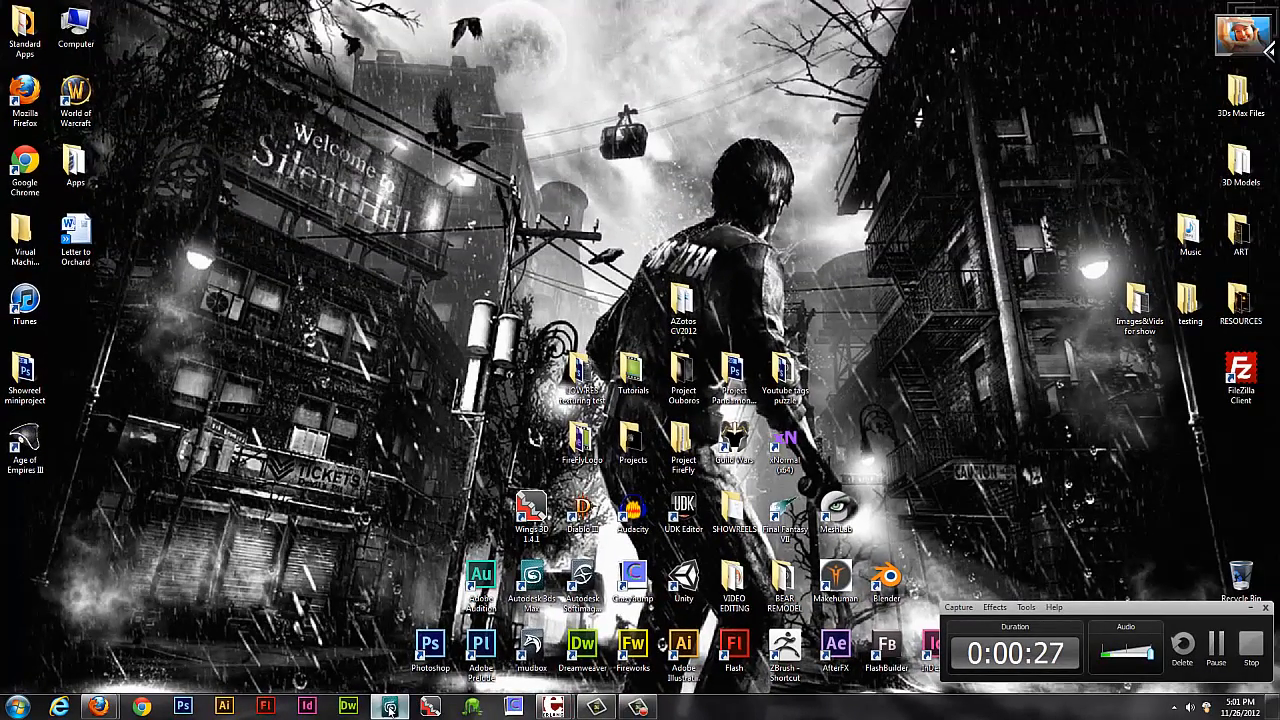
Switch to 3ds Max and examine the orange pickup body from the side, front and above against the reference image plane.
left_click(390, 707)
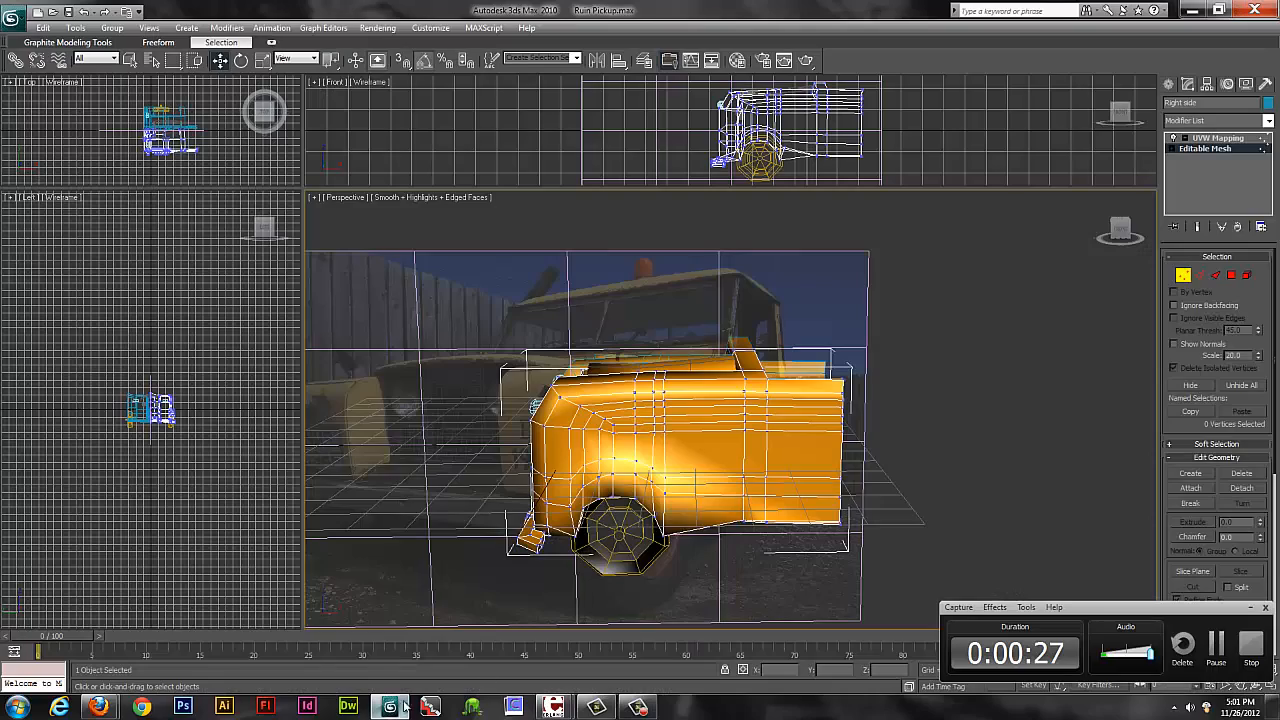
left_click(1249, 608)
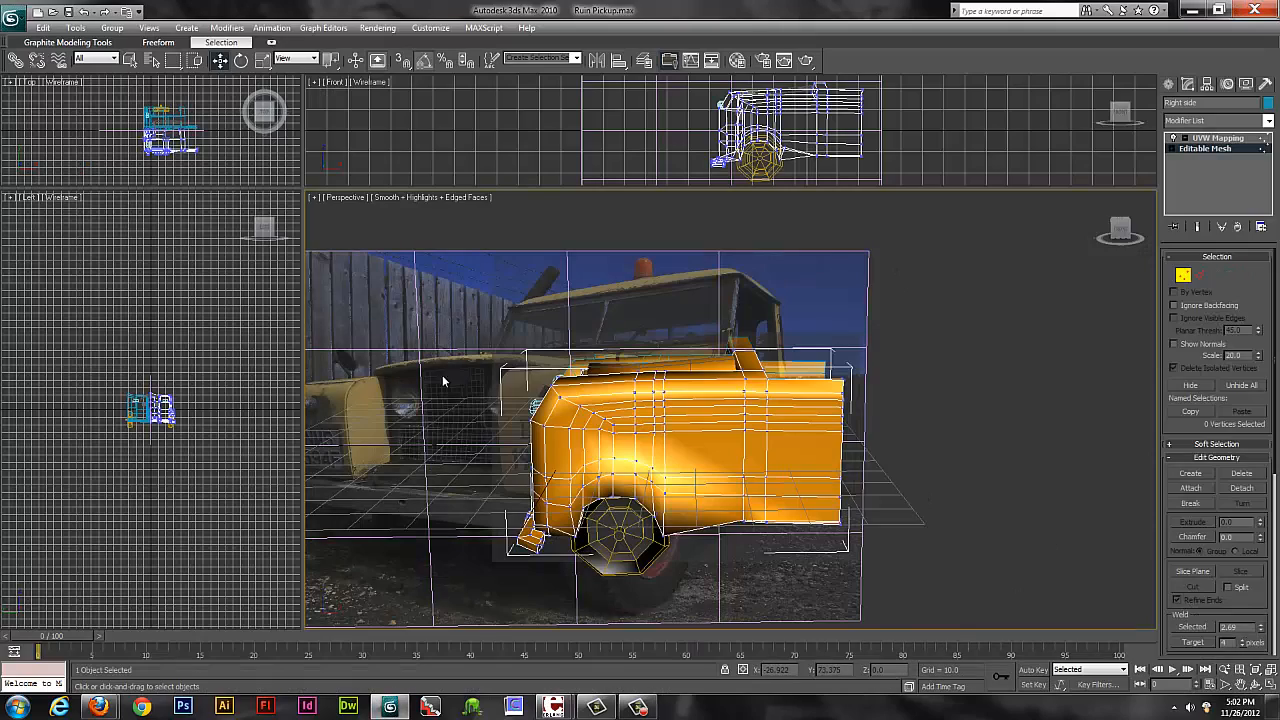
middle_click_drag(708, 500, 774, 524, "alt")
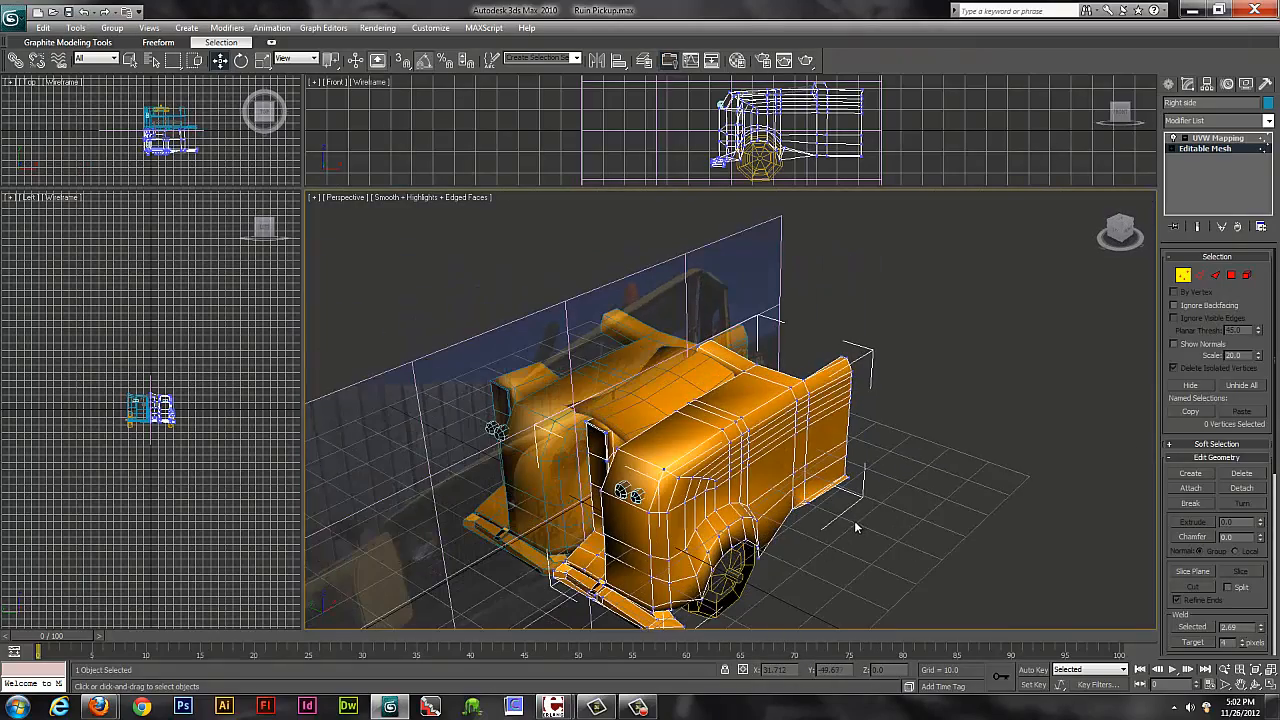
middle_click_drag(855, 526, 759, 549, "alt")
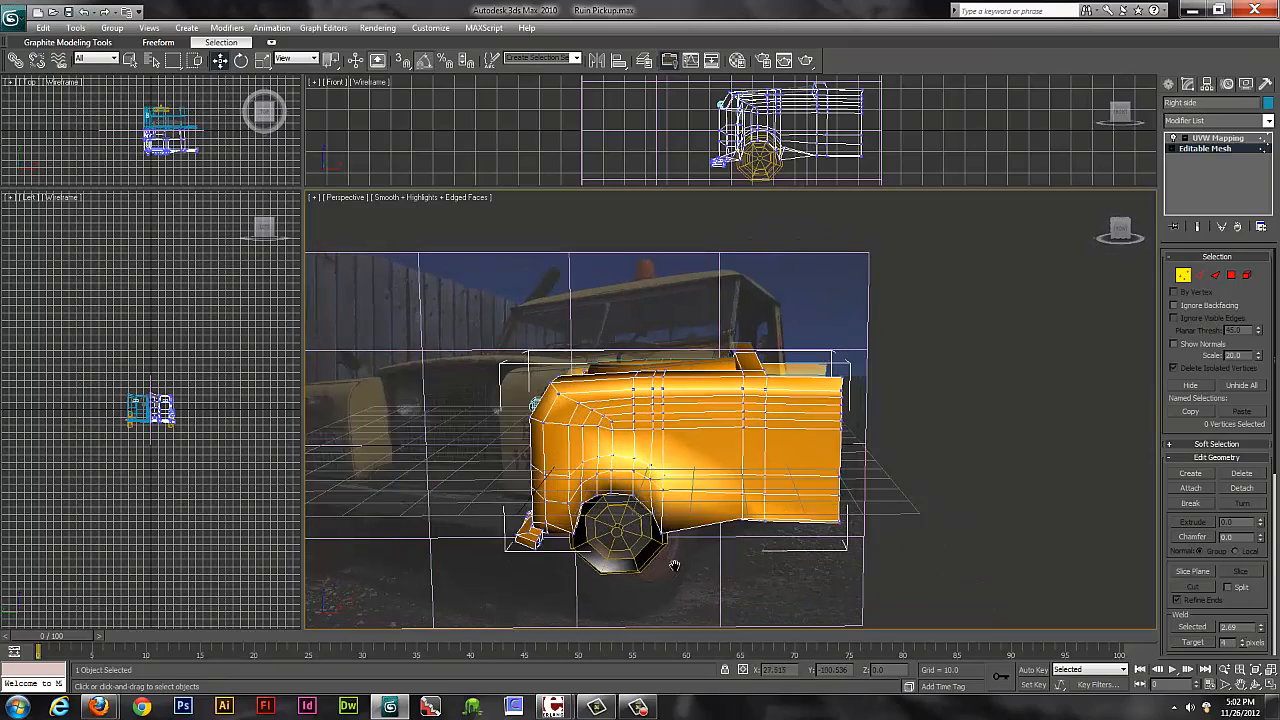
middle_click_drag(675, 566, 700, 556)
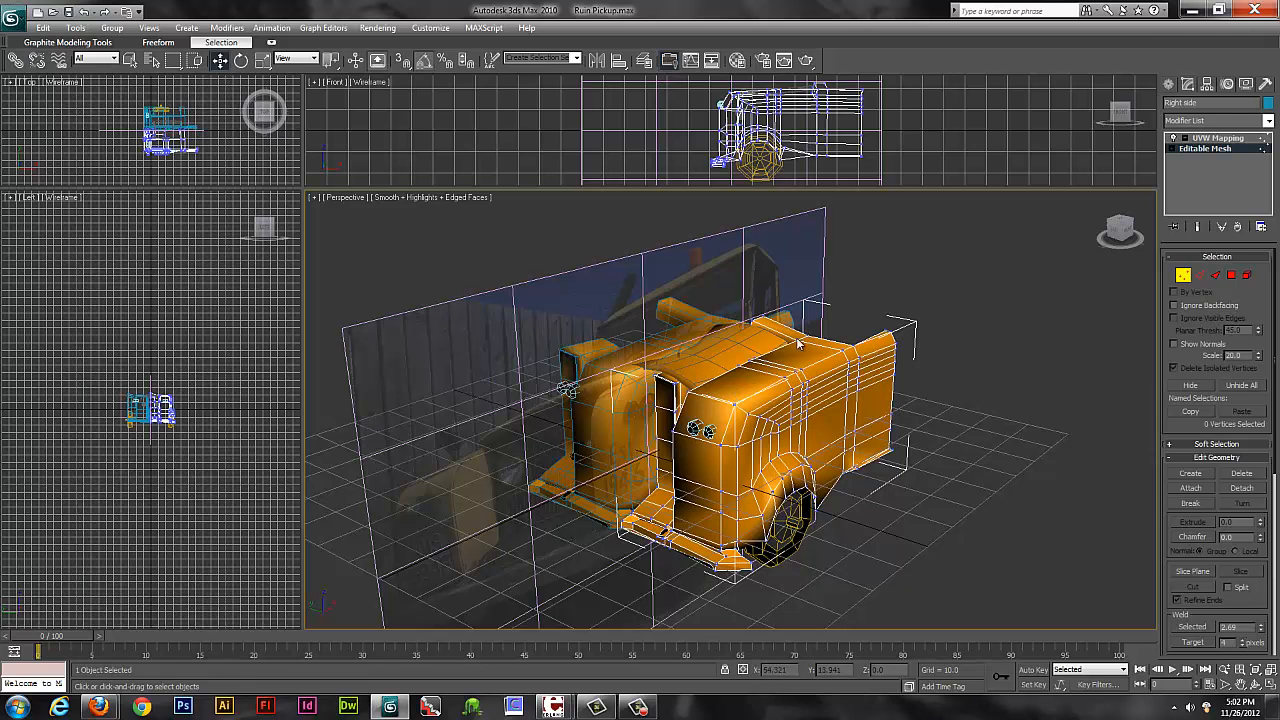
middle_click_drag(836, 271, 773, 275)
scroll(745, 415, "up", 3)
scroll(745, 415, "down", 2)
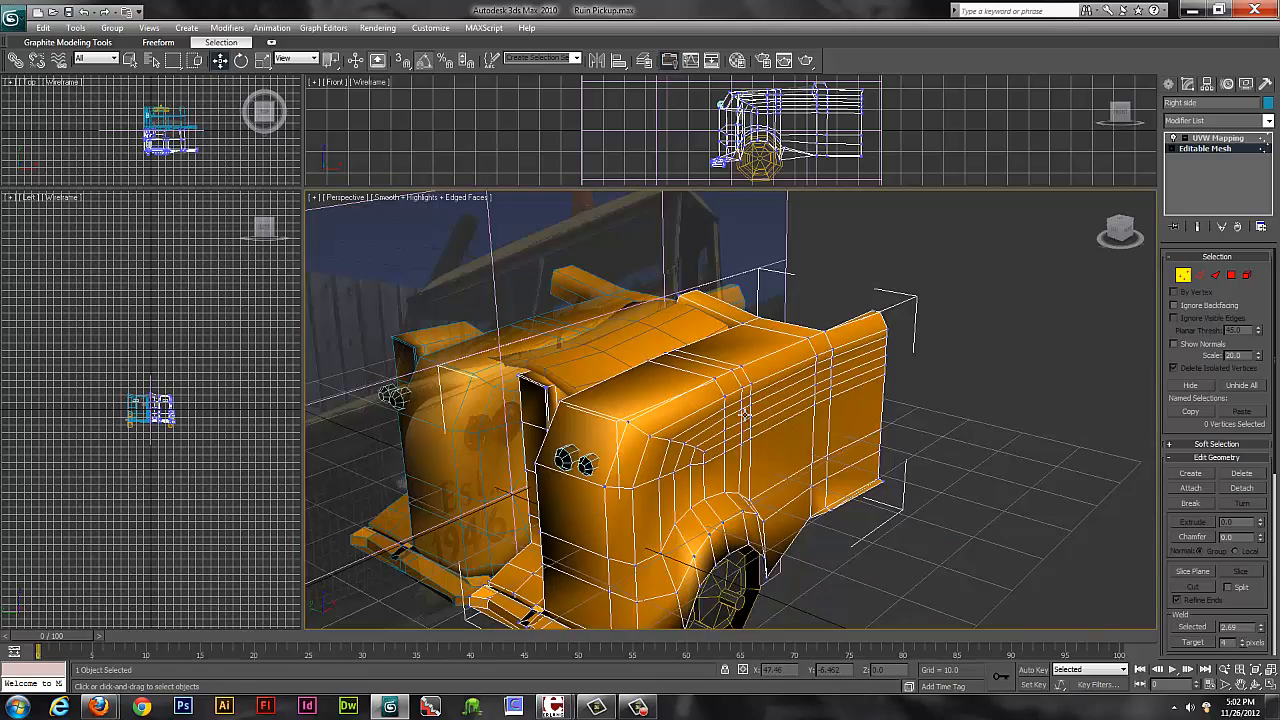
middle_click_drag(779, 514, 658, 459, "alt")
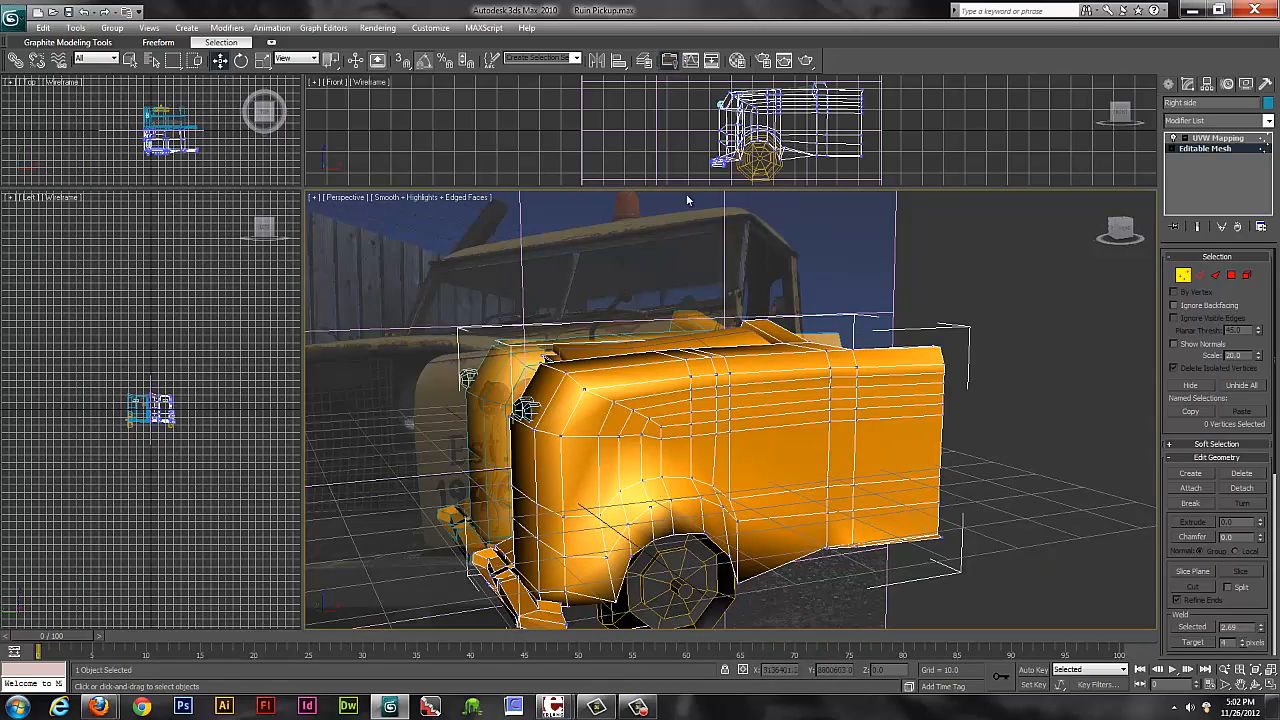
middle_click_drag(520, 365, 567, 391, "alt")
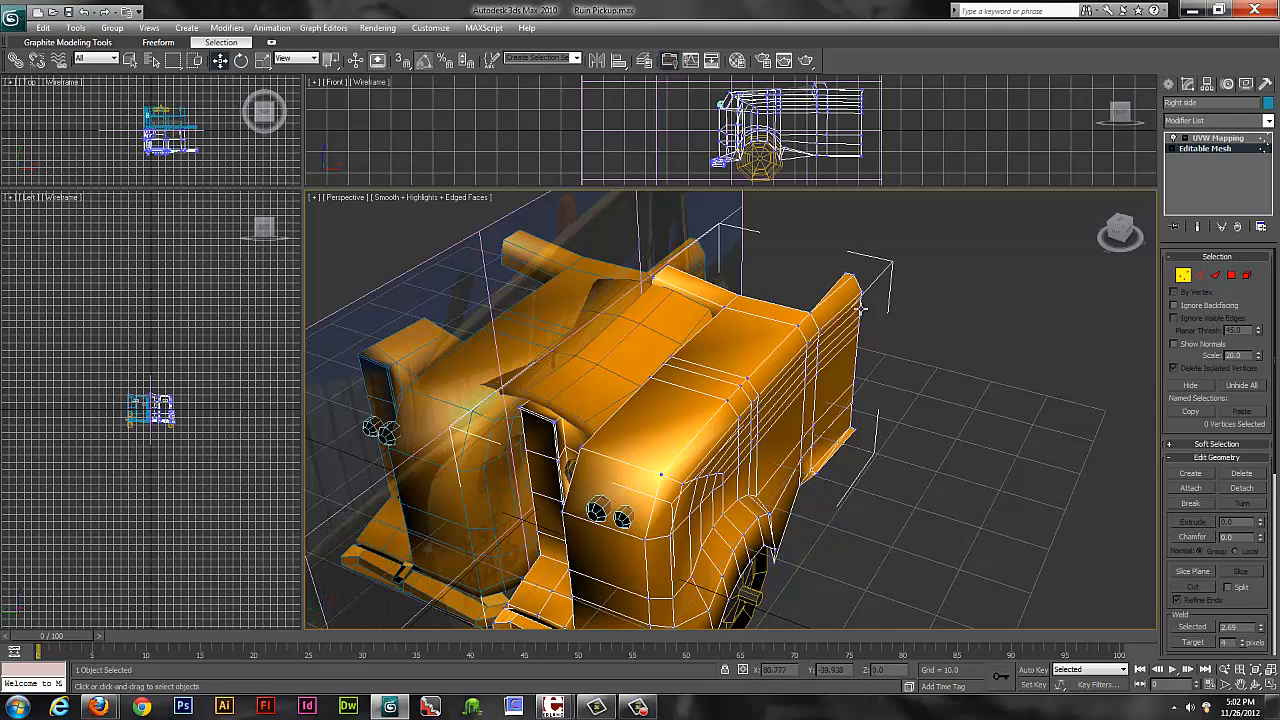
middle_click_drag(485, 366, 566, 317, "alt")
Select the right headlight inside the front recess and move it along X to about 2.87 so it projects forward from the body.
scroll(800, 445, "up", 5)
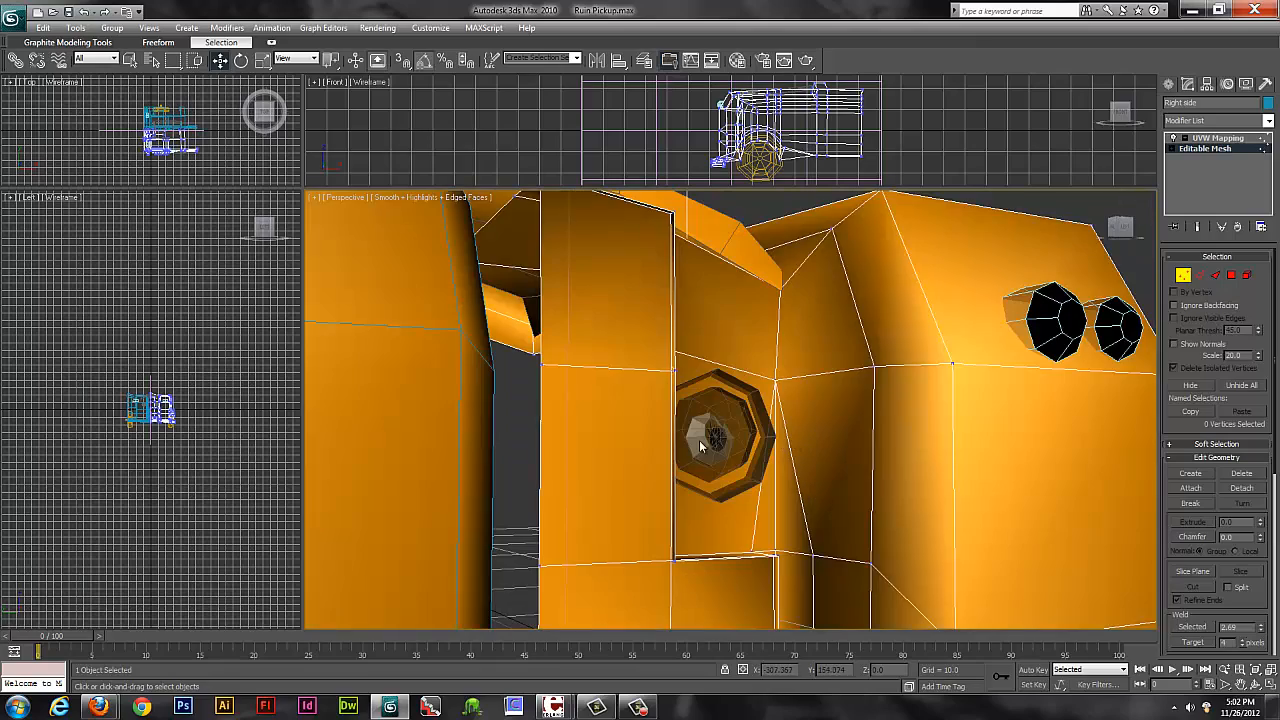
middle_click_drag(699, 440, 697, 408, "alt")
scroll(702, 408, "up", 5)
scroll(688, 414, "down", 5)
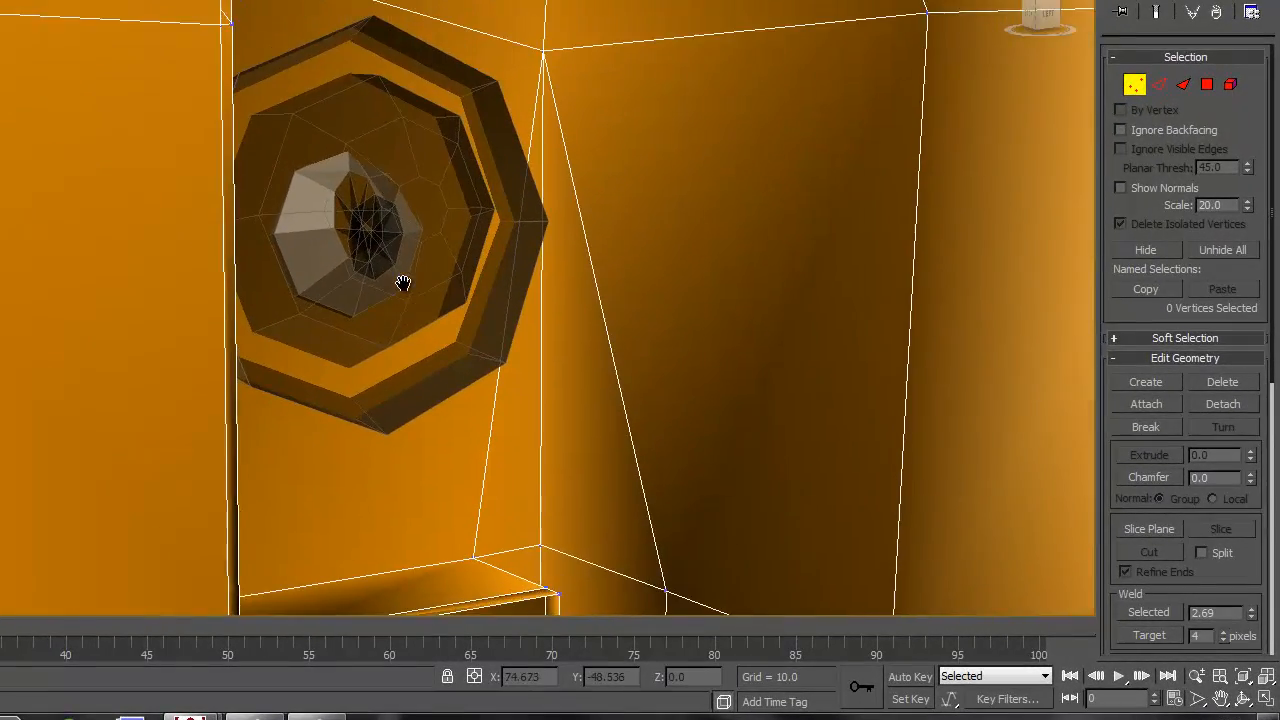
middle_click_drag(402, 283, 378, 320)
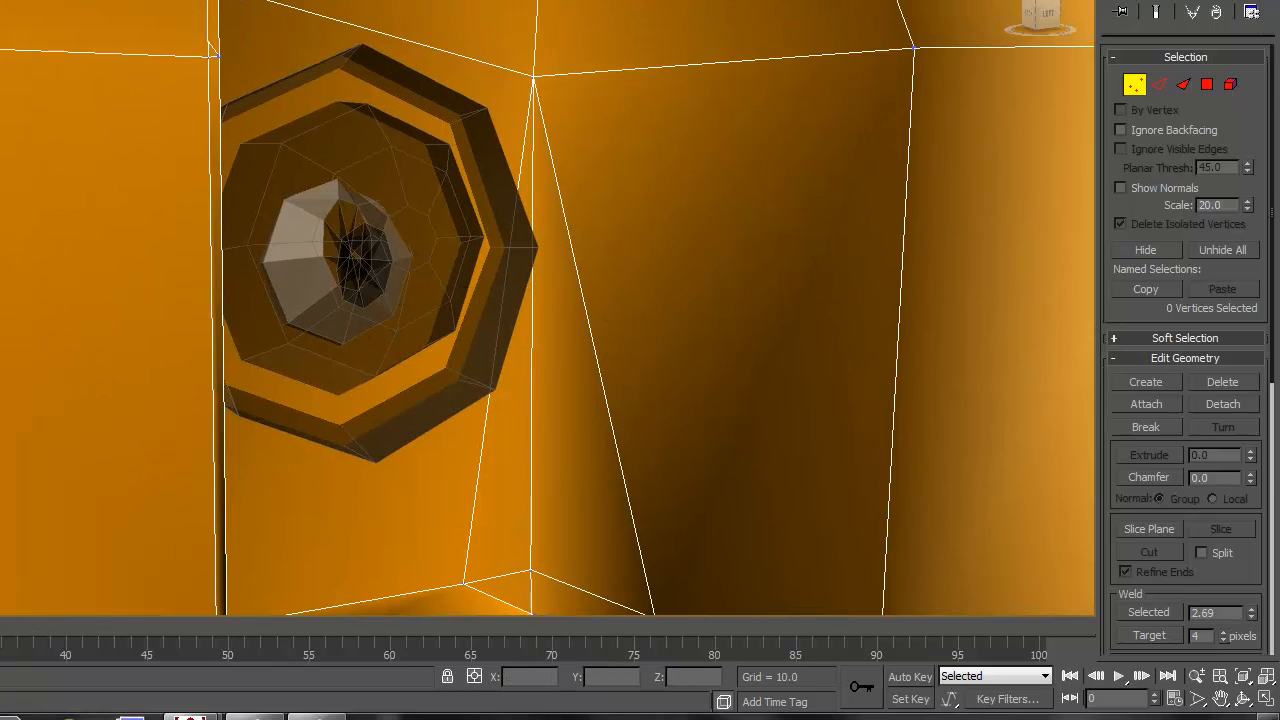
left_click(412, 262)
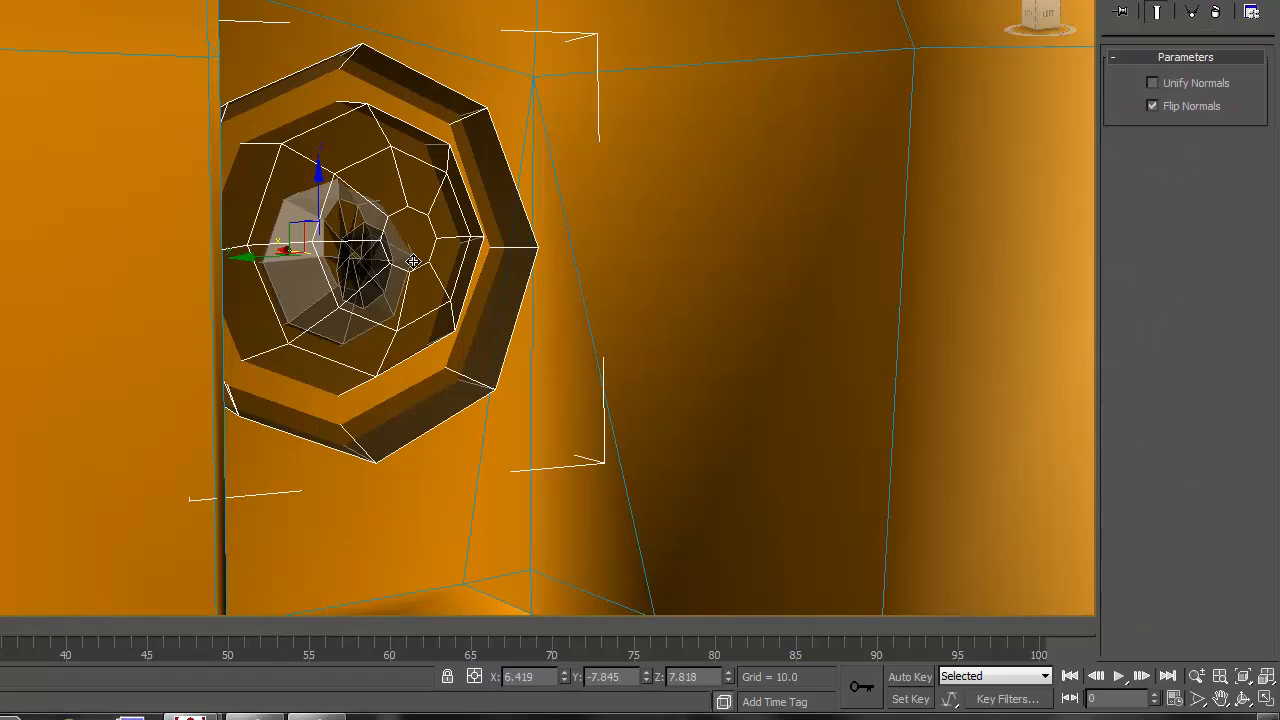
left_click_drag(254, 256, 284, 270)
right_click(284, 270)
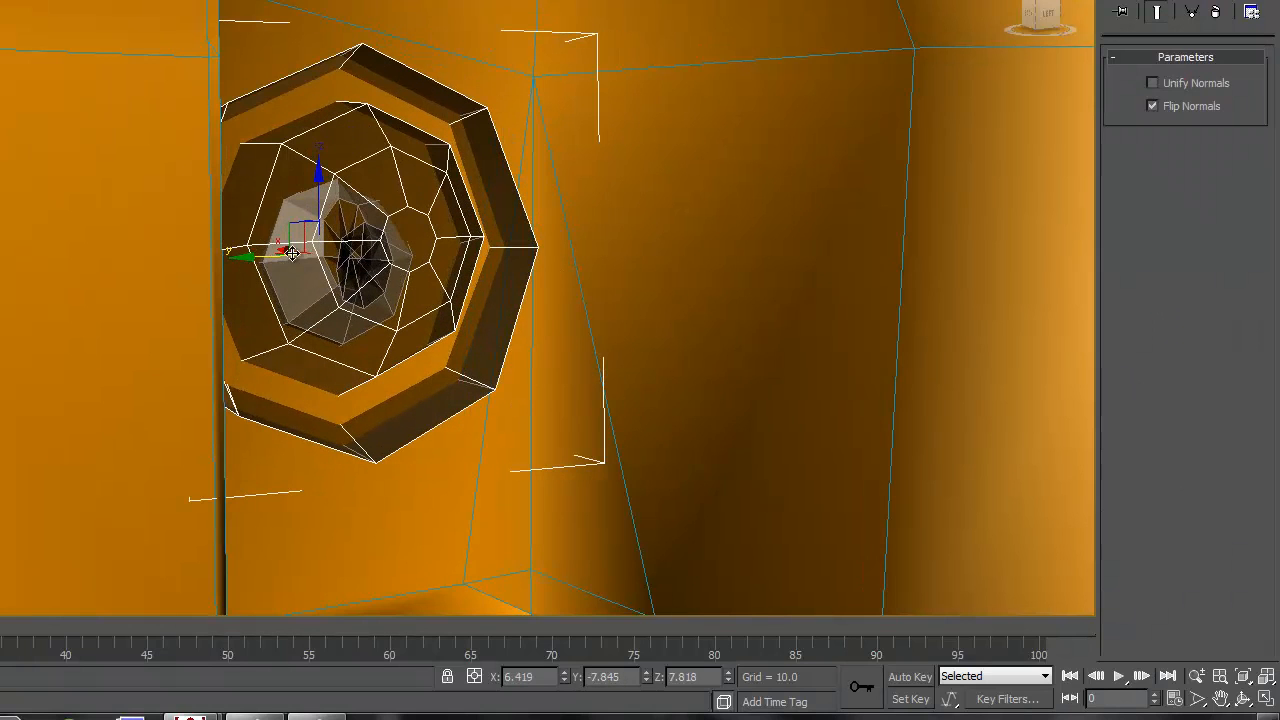
mouse_move(506, 220)
middle_mouse_down("alt")
mouse_move(486, 217)
mouse_move(495, 224)
middle_mouse_up("alt")
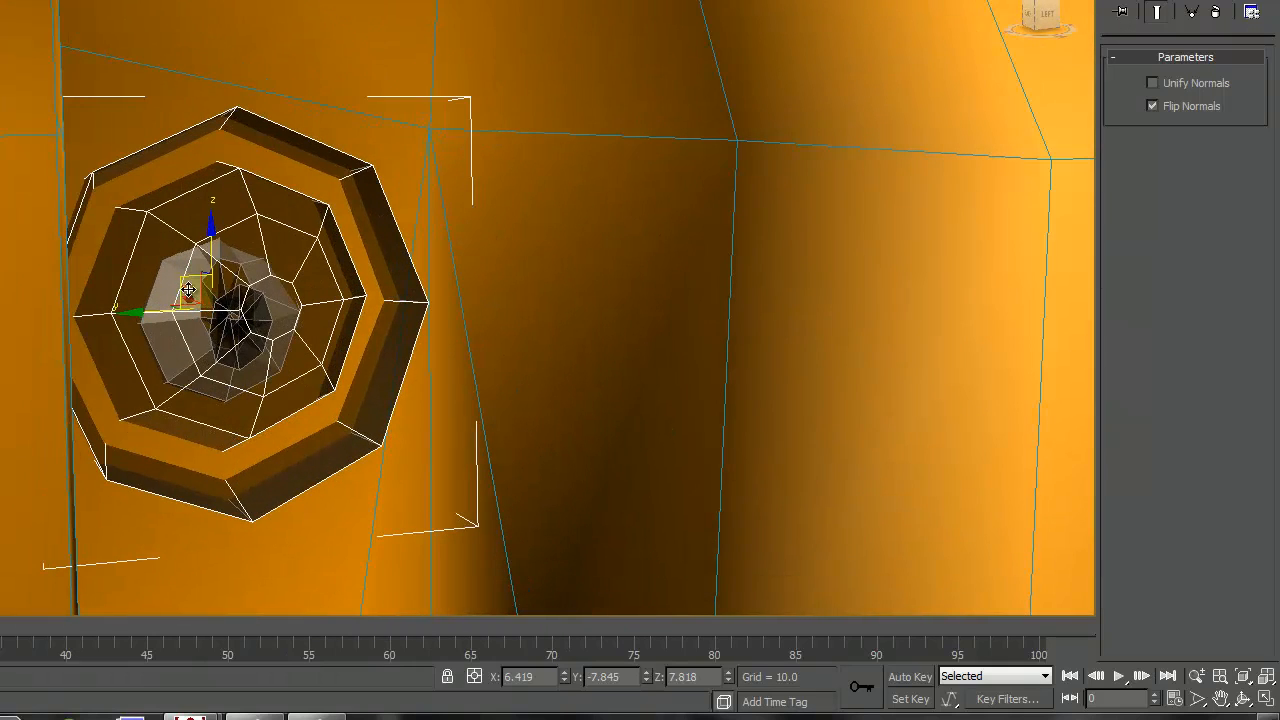
left_click_drag(188, 290, 286, 386)
middle_click_drag(286, 386, 306, 374, "alt")
middle_click_drag(497, 394, 432, 307)
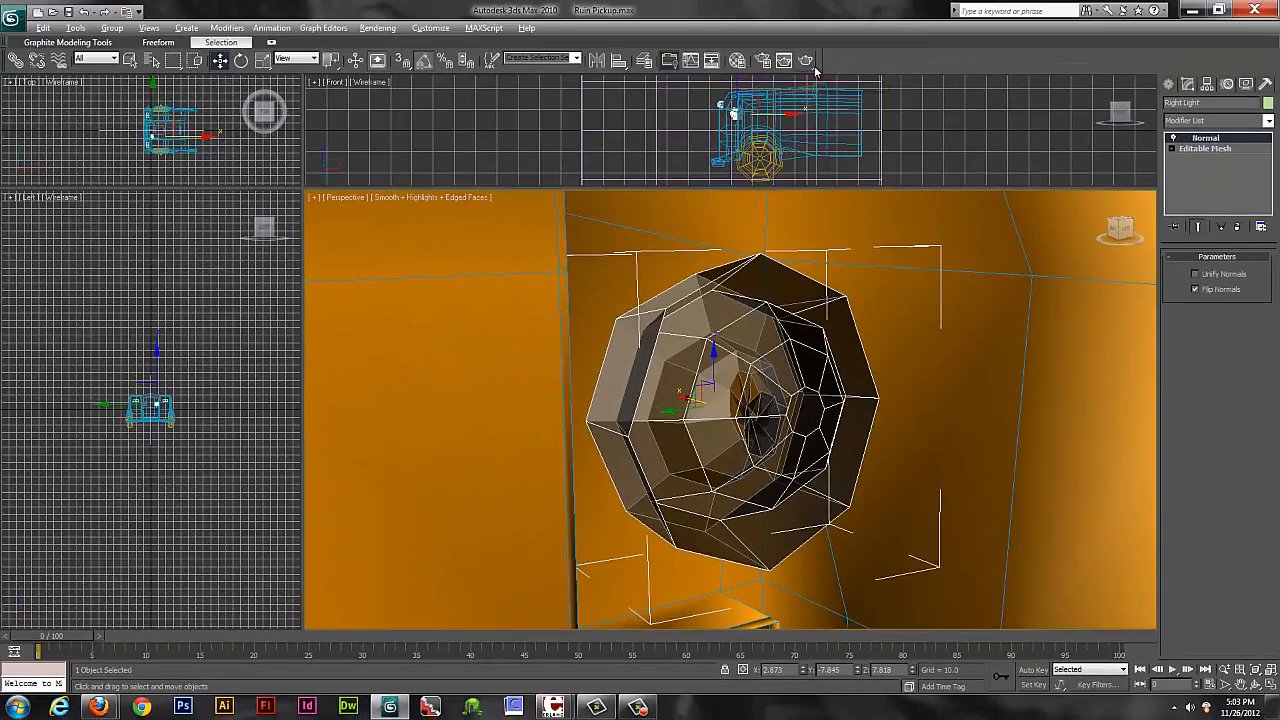
Test-render the right headlight in the perspective view and add a MeshSmooth modifier to it.
left_click(810, 63)
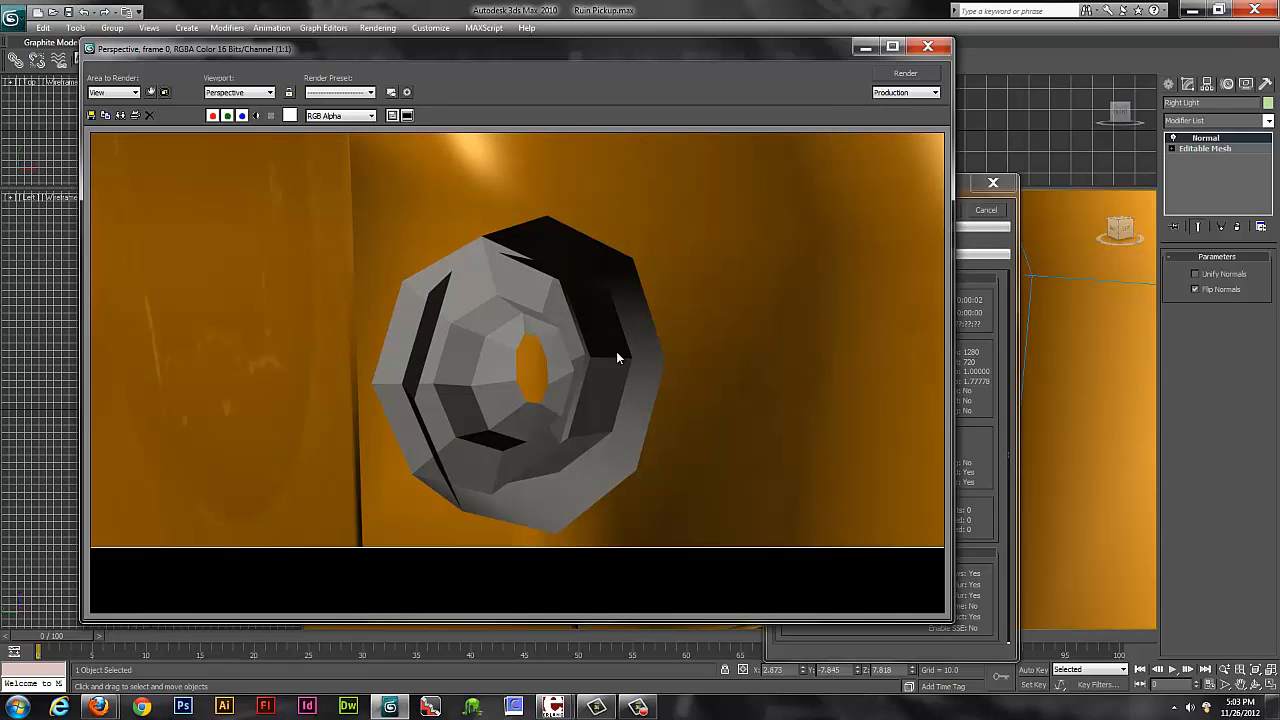
left_click(928, 47)
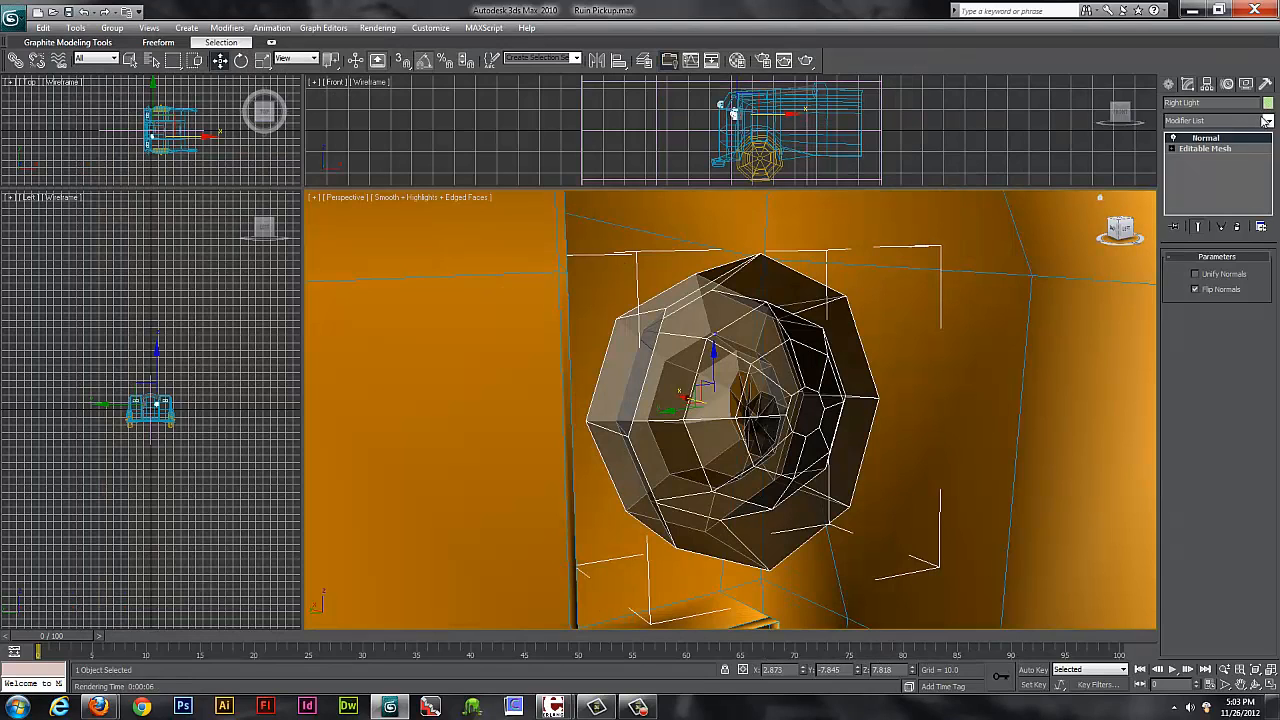
left_click(1266, 121)
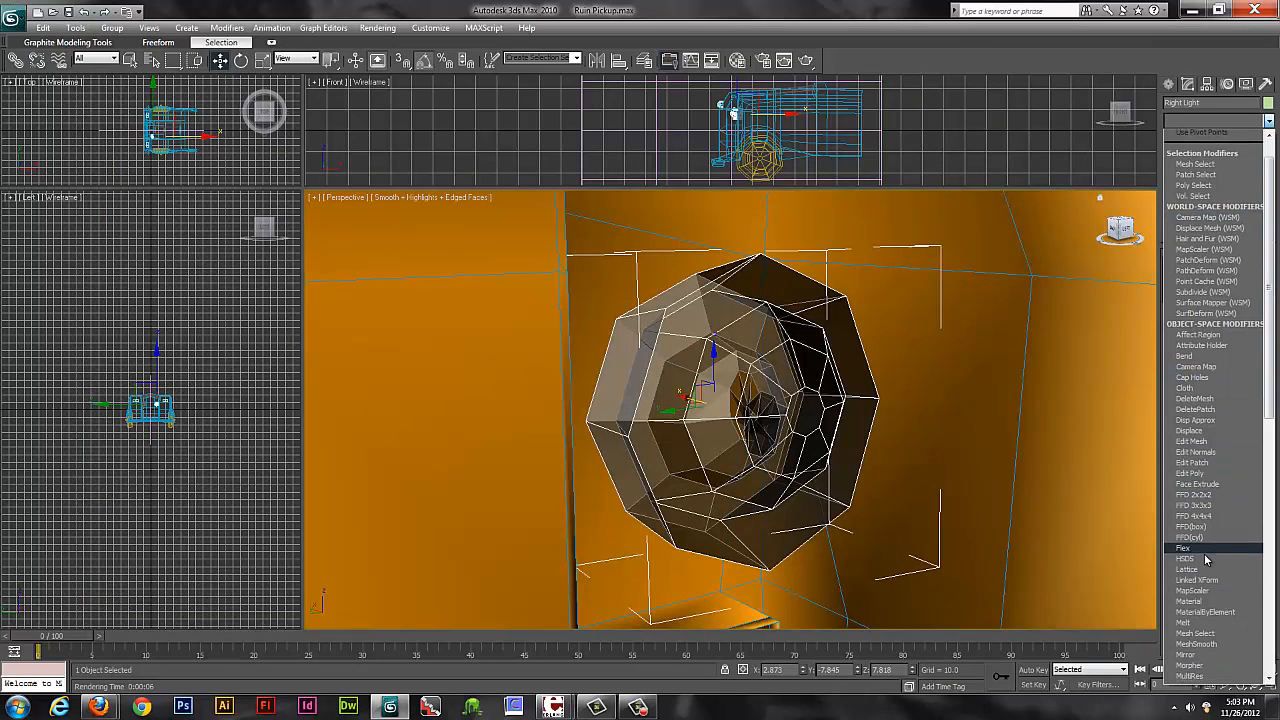
scroll(1206, 560, "down", 2)
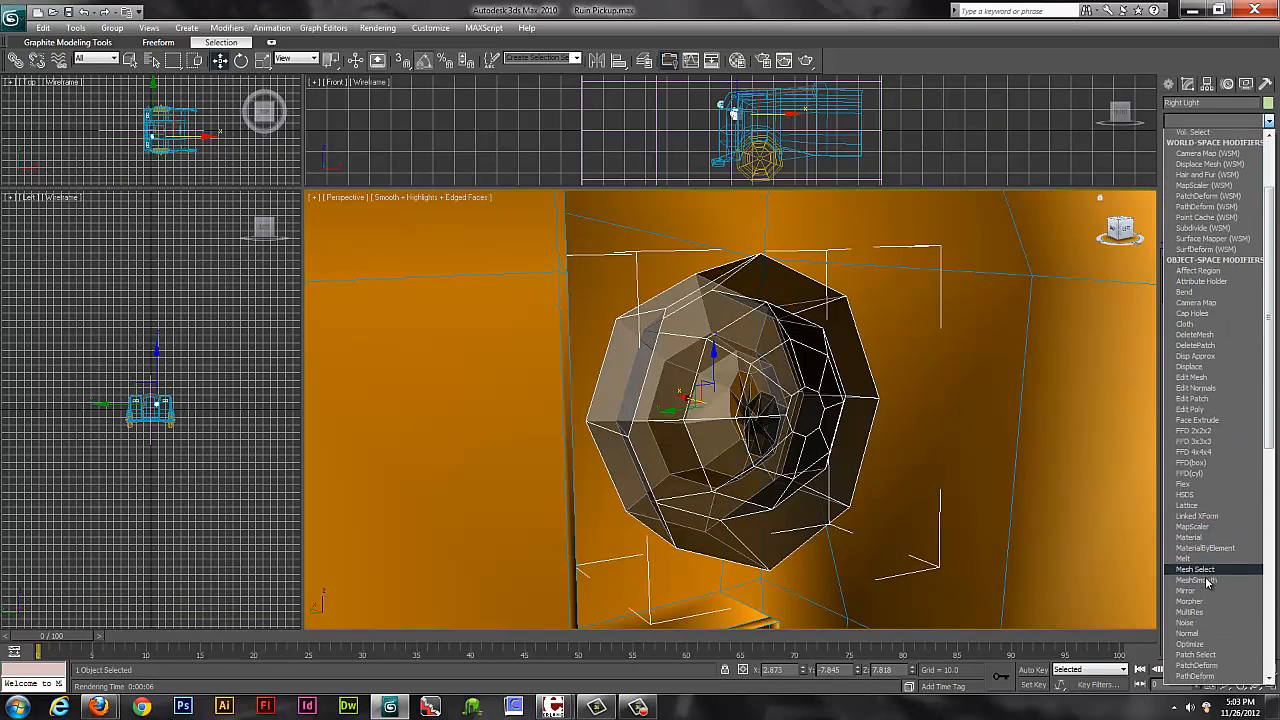
scroll(1207, 583, "down", 1)
left_click(1196, 551)
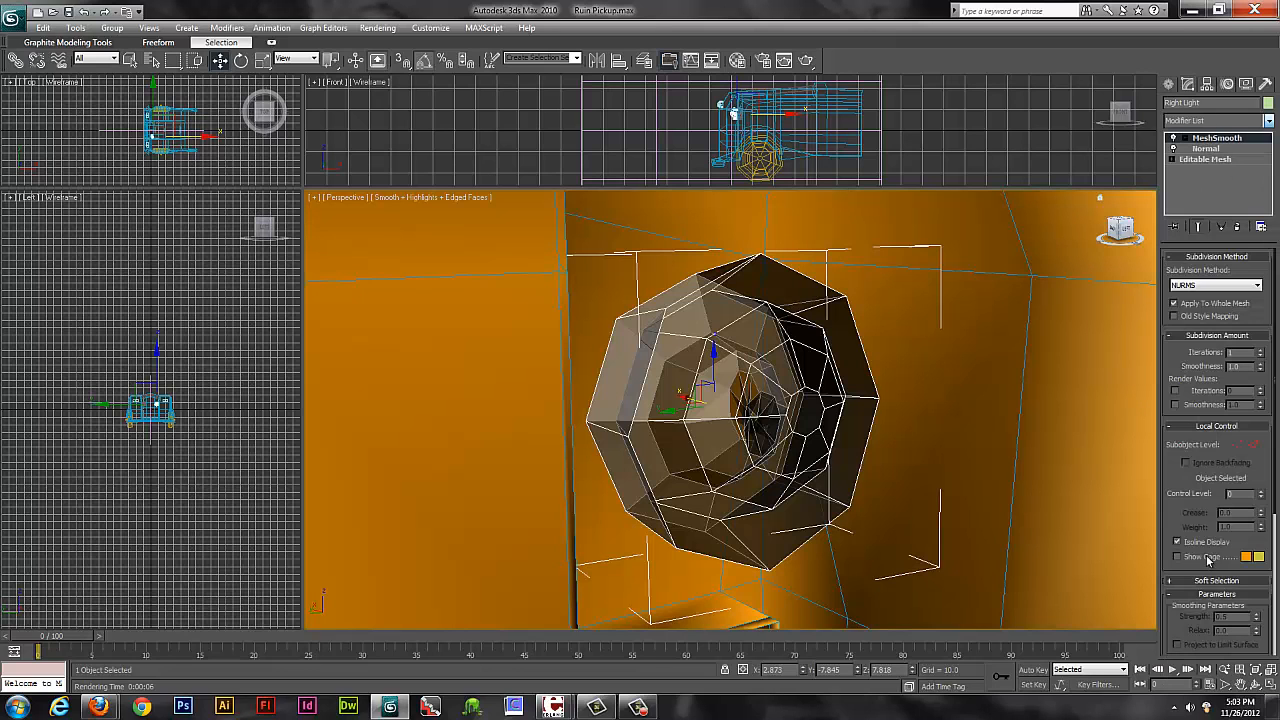
Render the smoothed headlight from the side, close the render and inspect its shell and inner bulb up close.
middle_click_drag(838, 410, 963, 429, "alt")
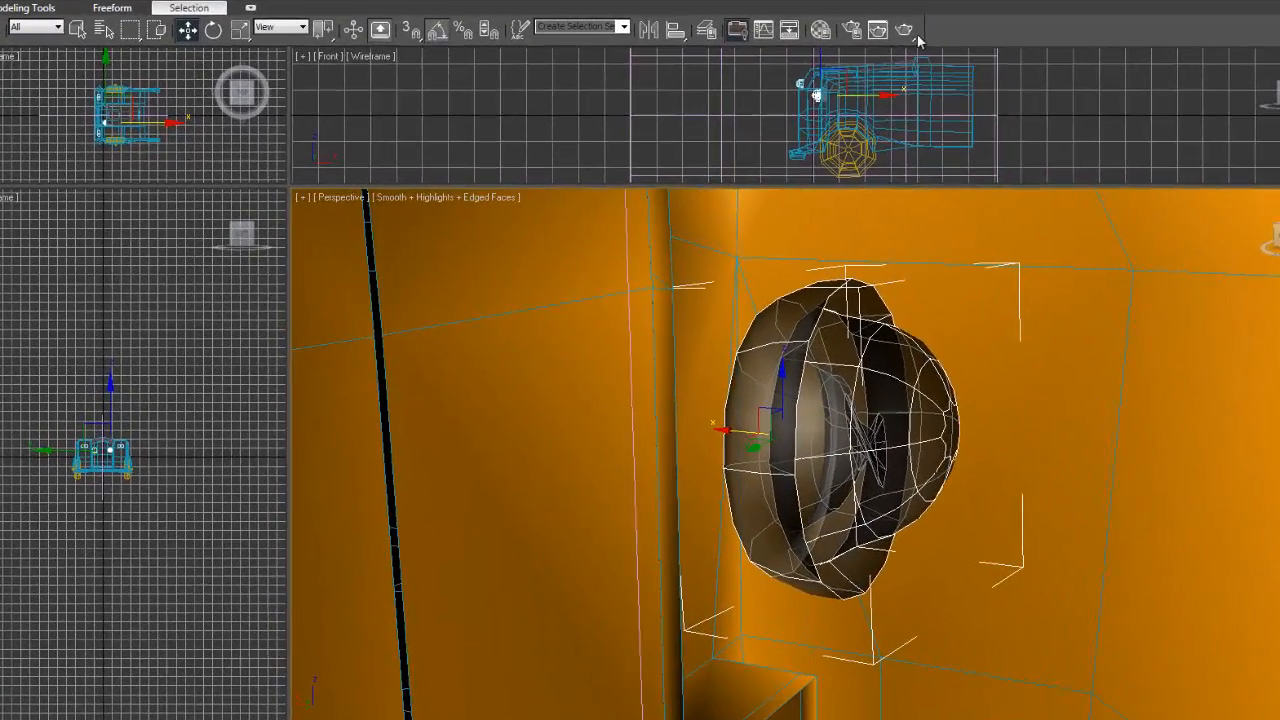
left_click(906, 29)
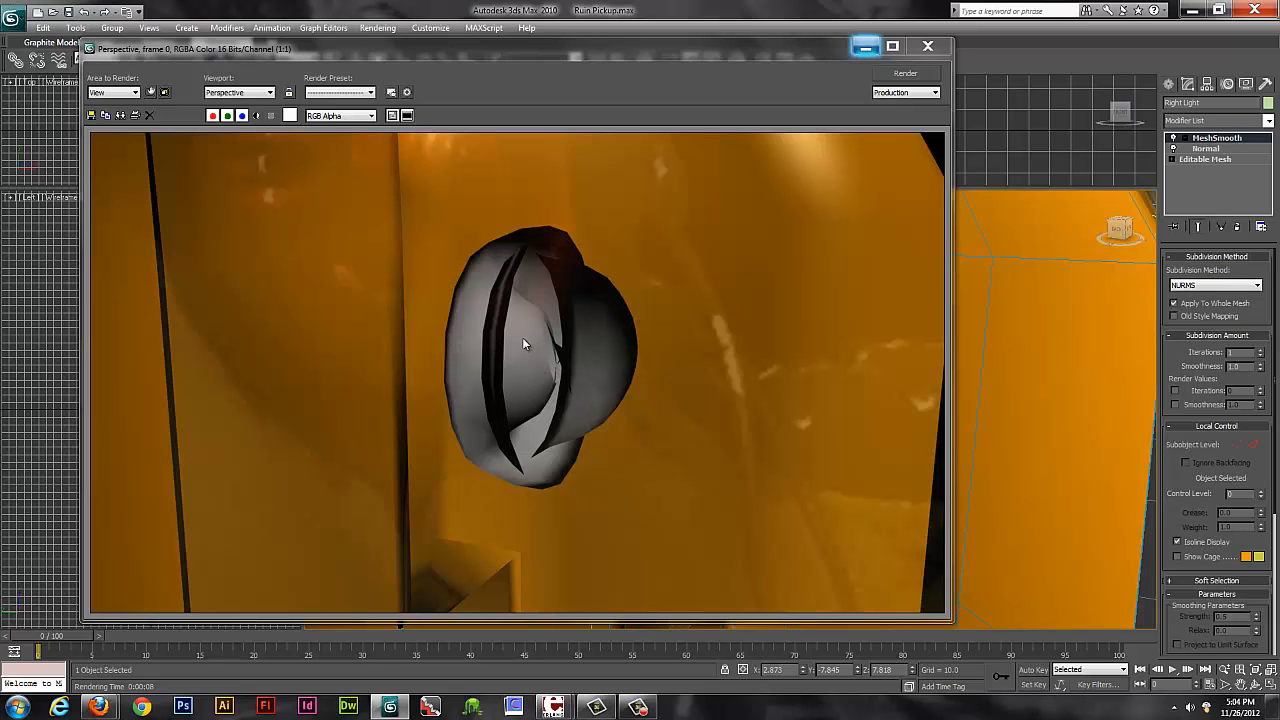
left_click(927, 46)
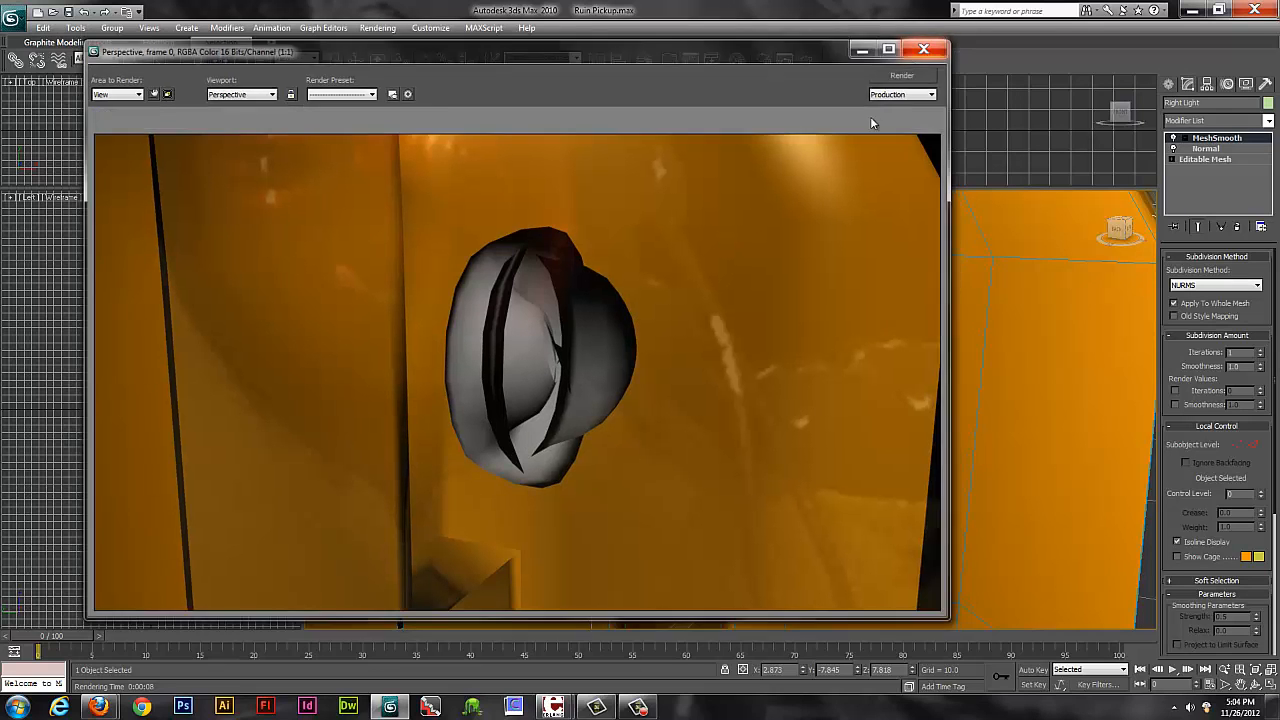
scroll(738, 390, "up", 3)
middle_click_drag(738, 390, 576, 427)
scroll(576, 427, "down", 2)
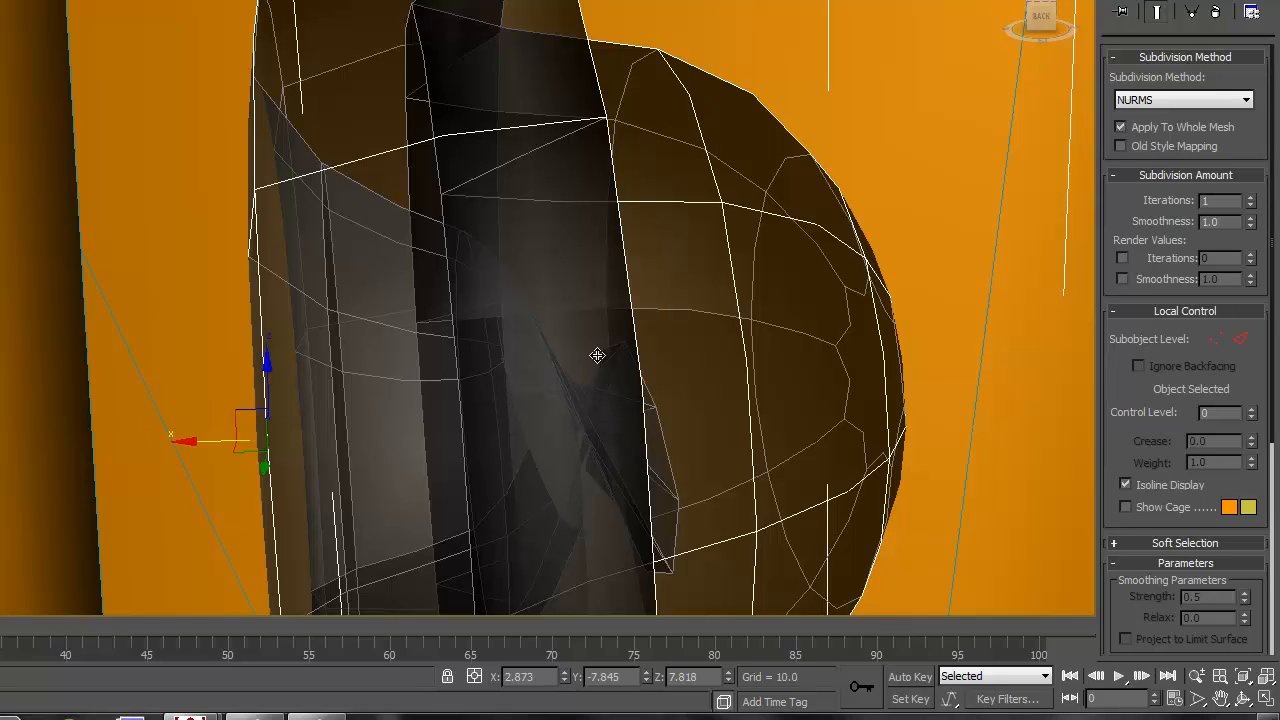
middle_click_drag(771, 355, 664, 393)
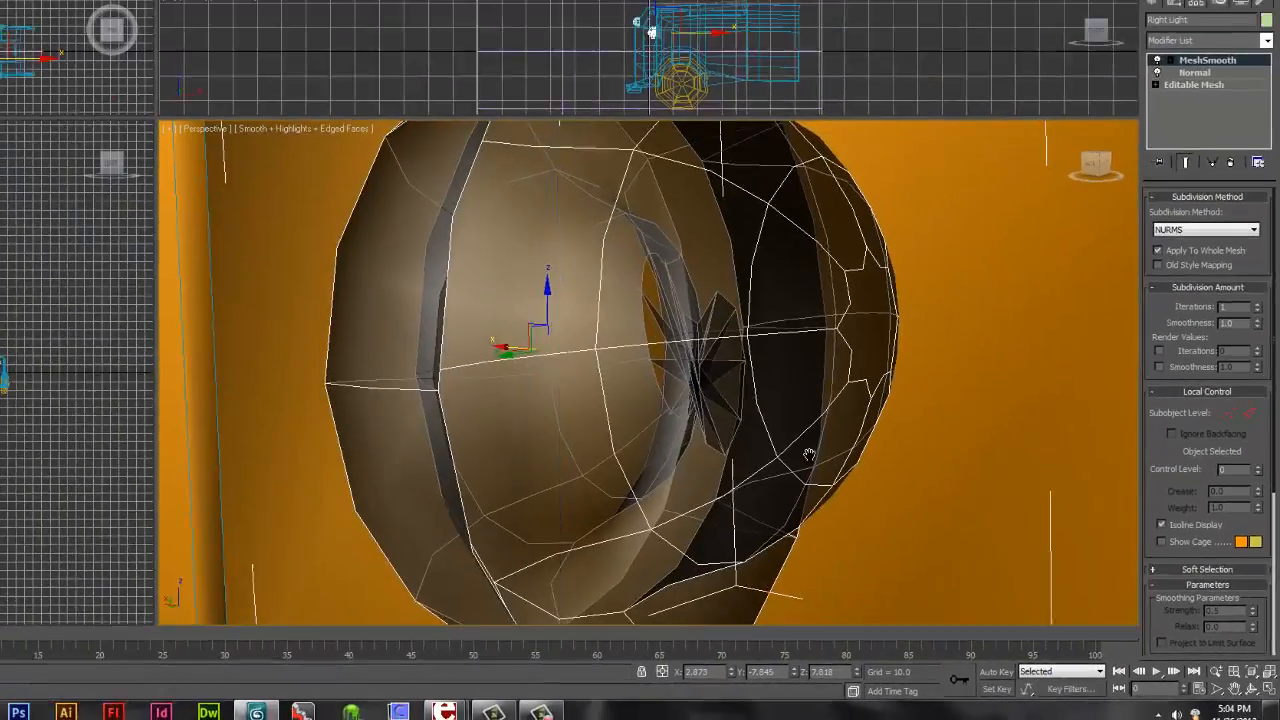
middle_click_drag(809, 454, 795, 451)
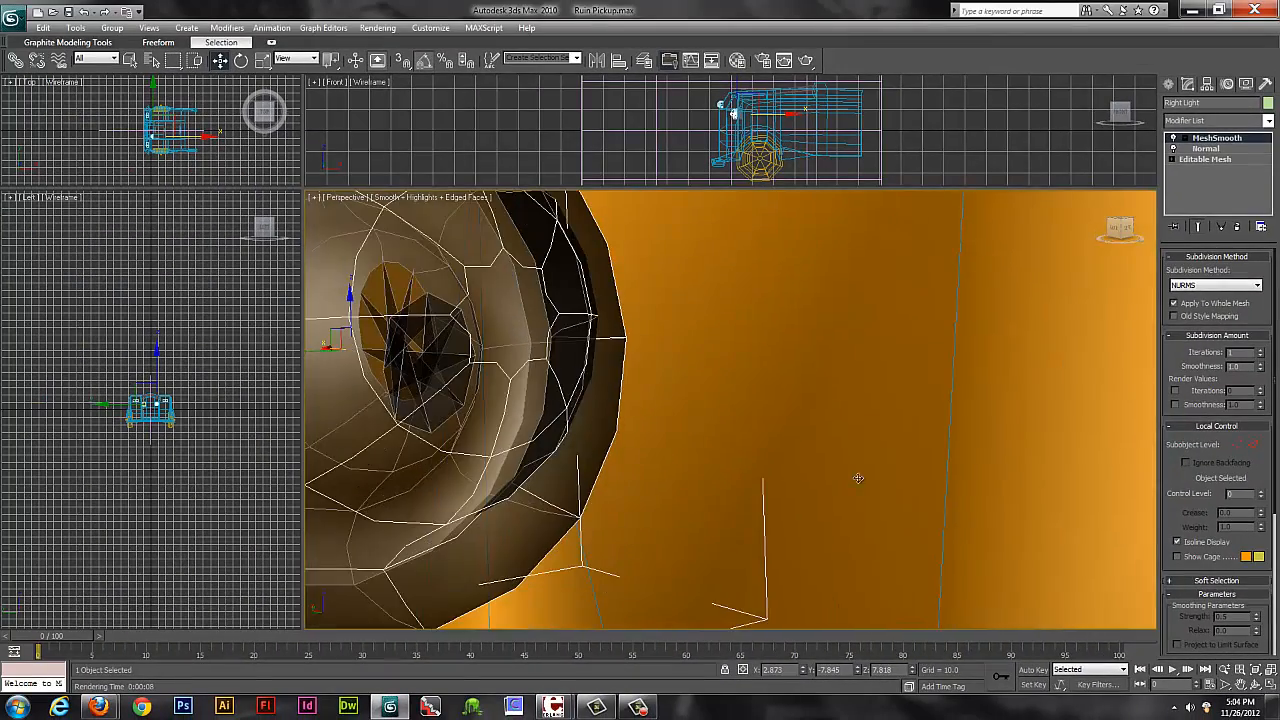
Deselect the headlight and examine the whole pickup body, including the fenders, hood and front end, from several angles.
scroll(777, 465, "down", 5)
middle_click_drag(926, 391, 776, 400, "alt")
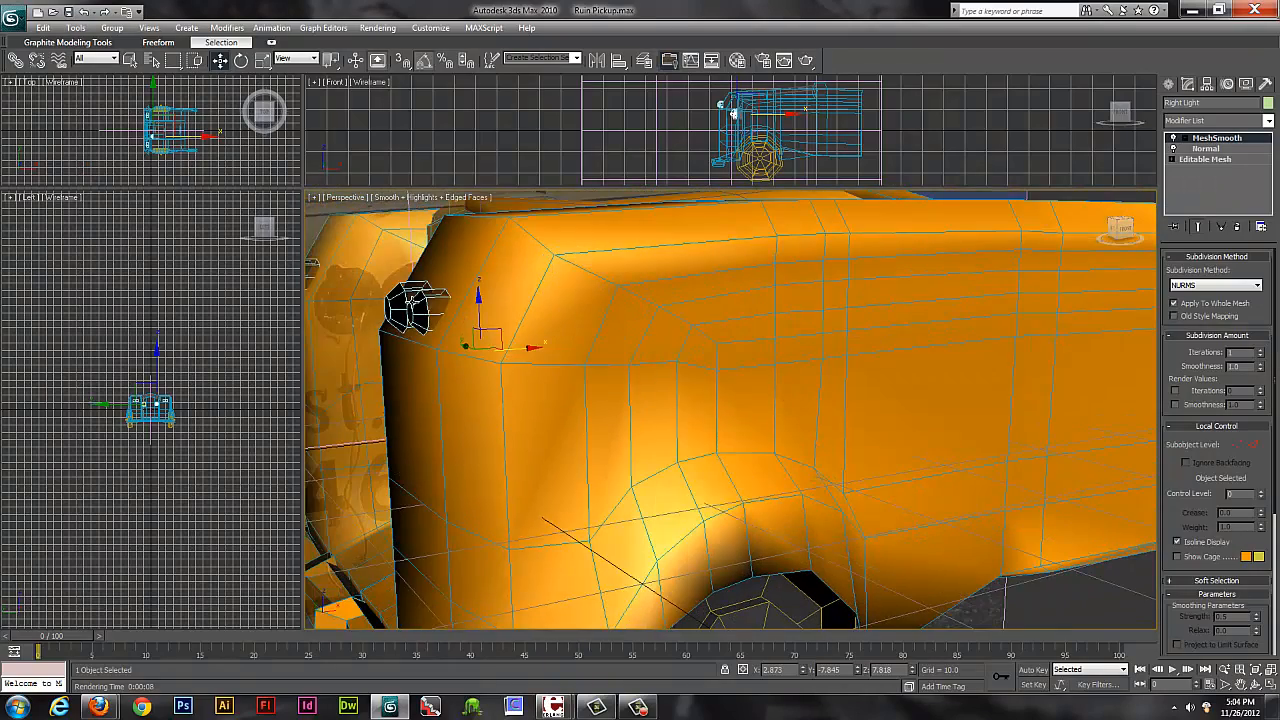
middle_click_drag(459, 525, 309, 538)
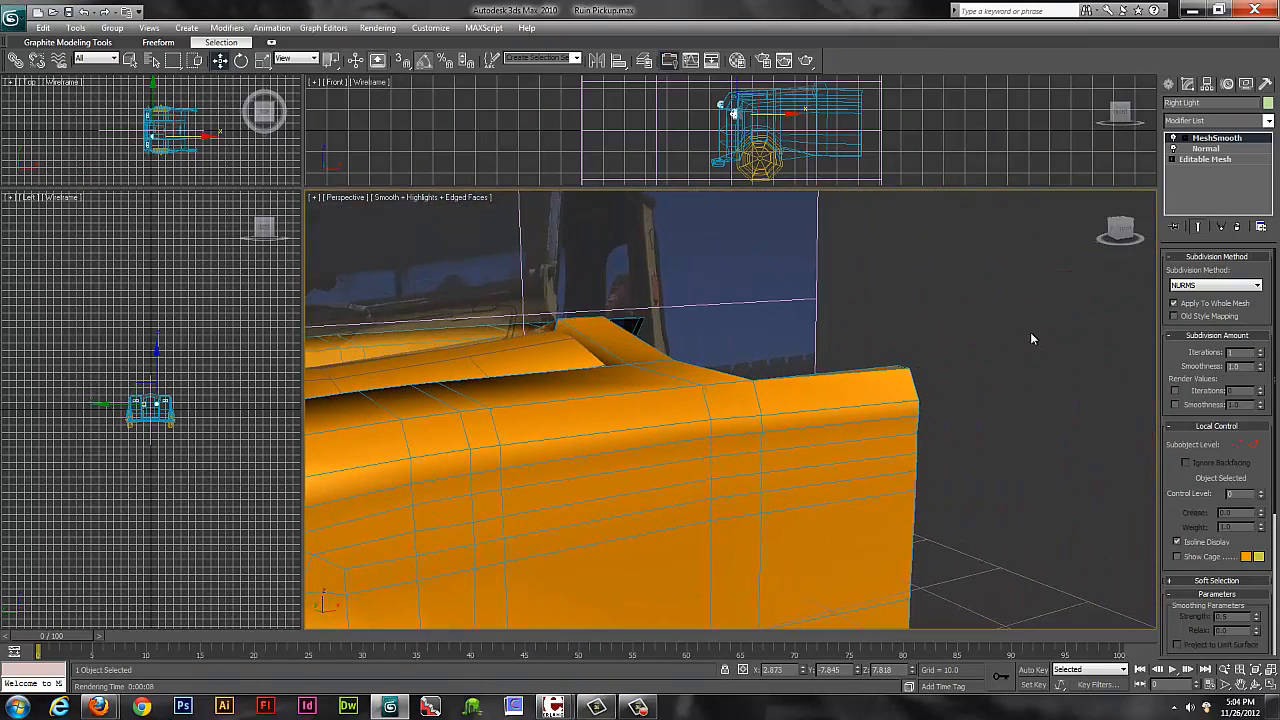
middle_click_drag(1002, 370, 609, 218, "alt")
middle_click_drag(824, 399, 848, 305, "alt")
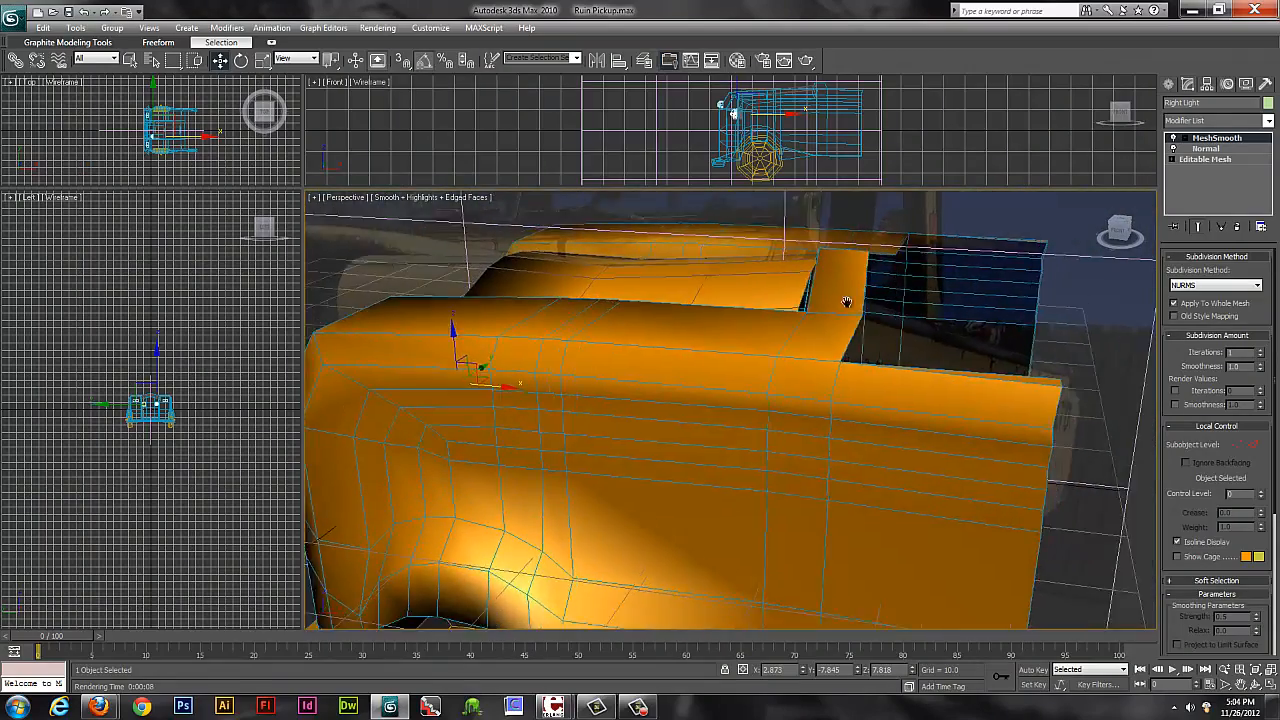
middle_click_drag(730, 620, 608, 485)
middle_click_drag(848, 433, 1012, 382, "alt")
middle_click_drag(780, 457, 960, 620)
scroll(637, 406, "down", 5)
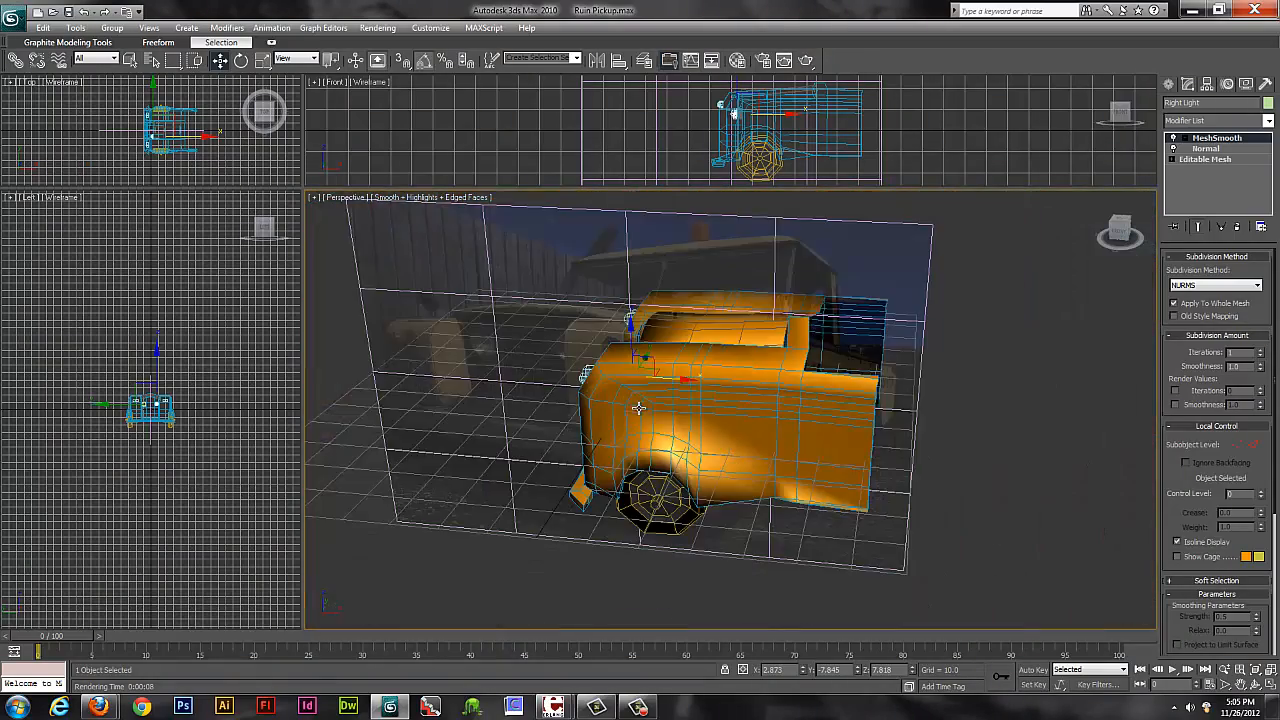
middle_click_drag(637, 406, 803, 413, "alt")
left_click(978, 325)
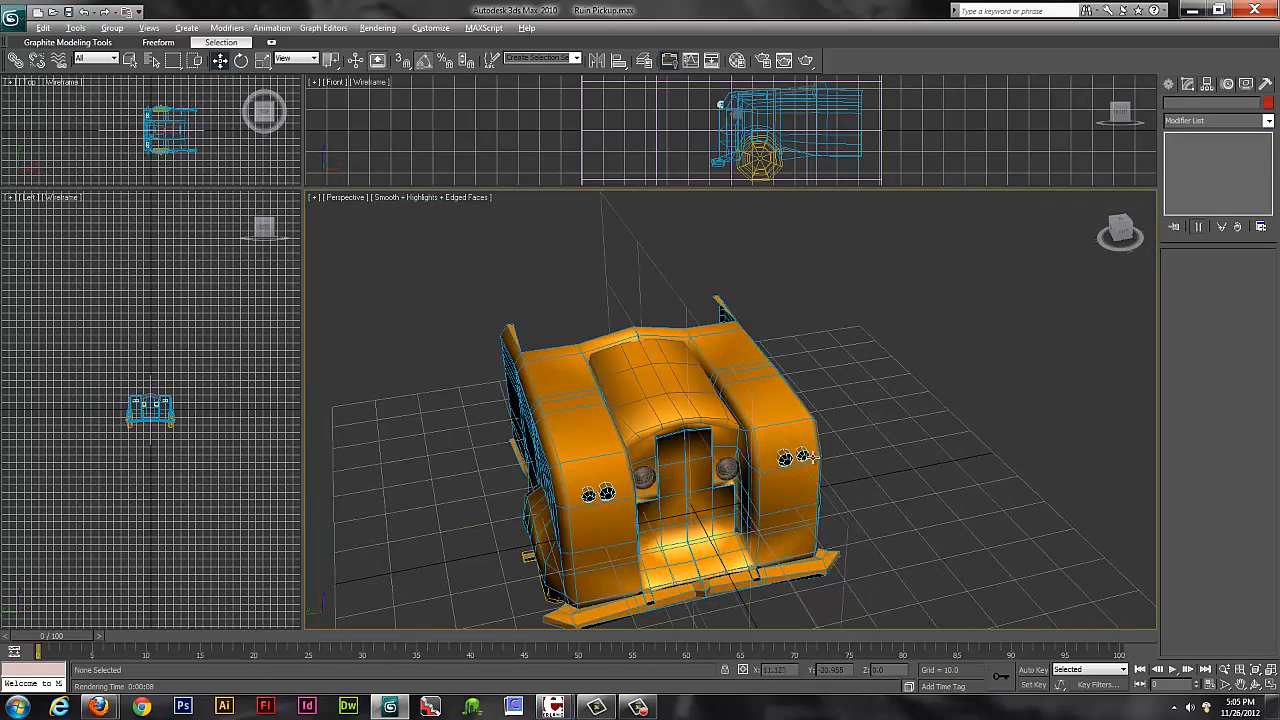
middle_click_drag(808, 457, 796, 405, "alt")
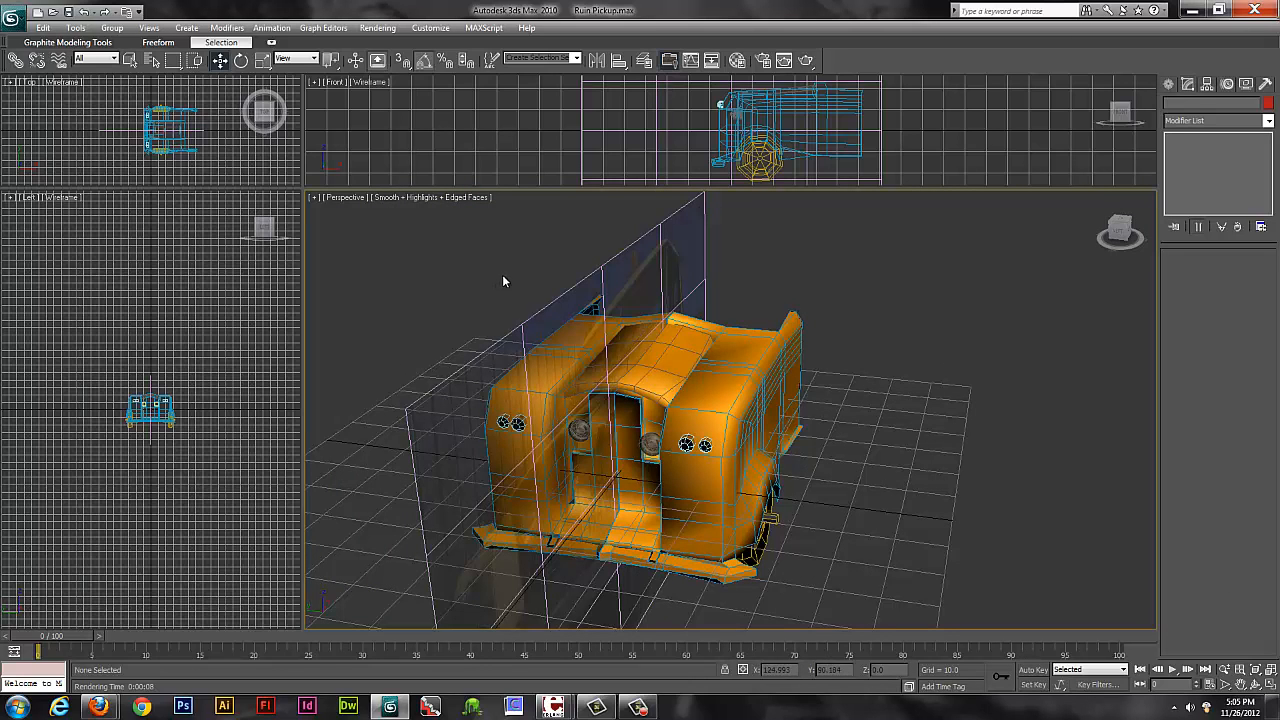
Select the pickup's right side body and switch its Editable Mesh to polygon editing.
middle_click_drag(691, 346, 610, 463, "alt")
middle_click_drag(665, 556, 722, 545)
scroll(706, 451, "up", 5)
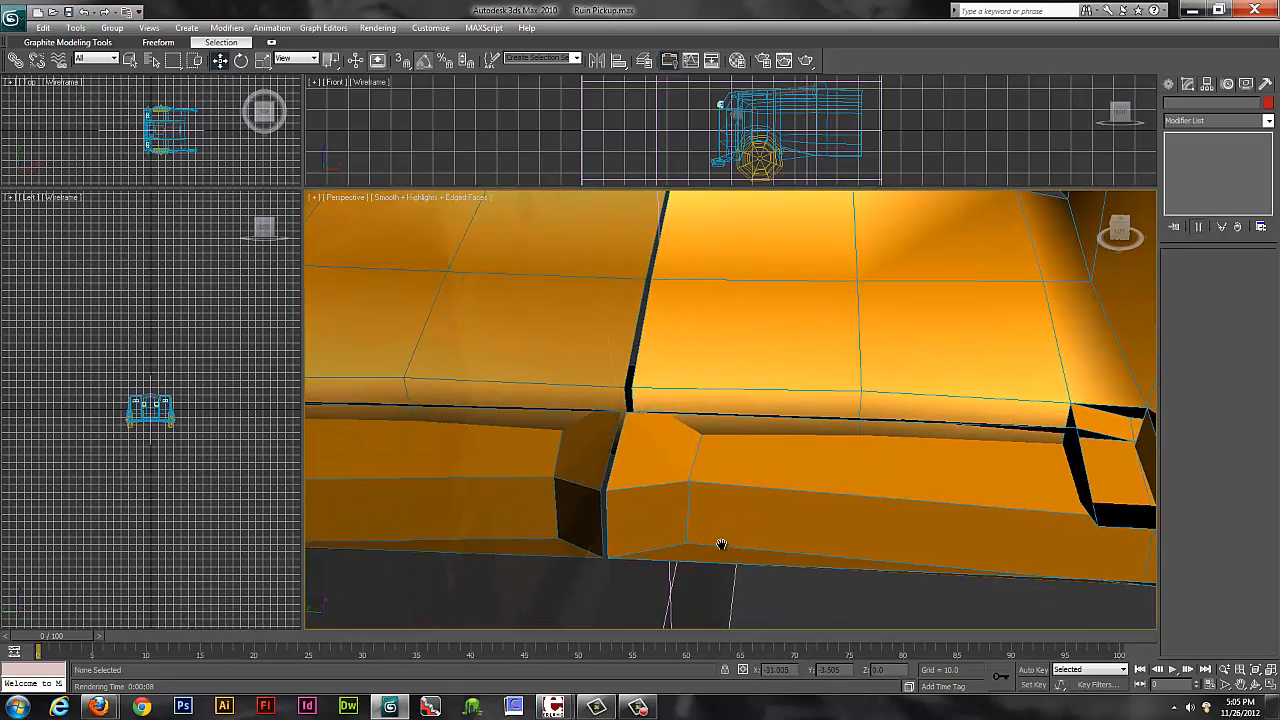
scroll(728, 529, "down", 5)
middle_click_drag(769, 443, 744, 492)
left_click(776, 371)
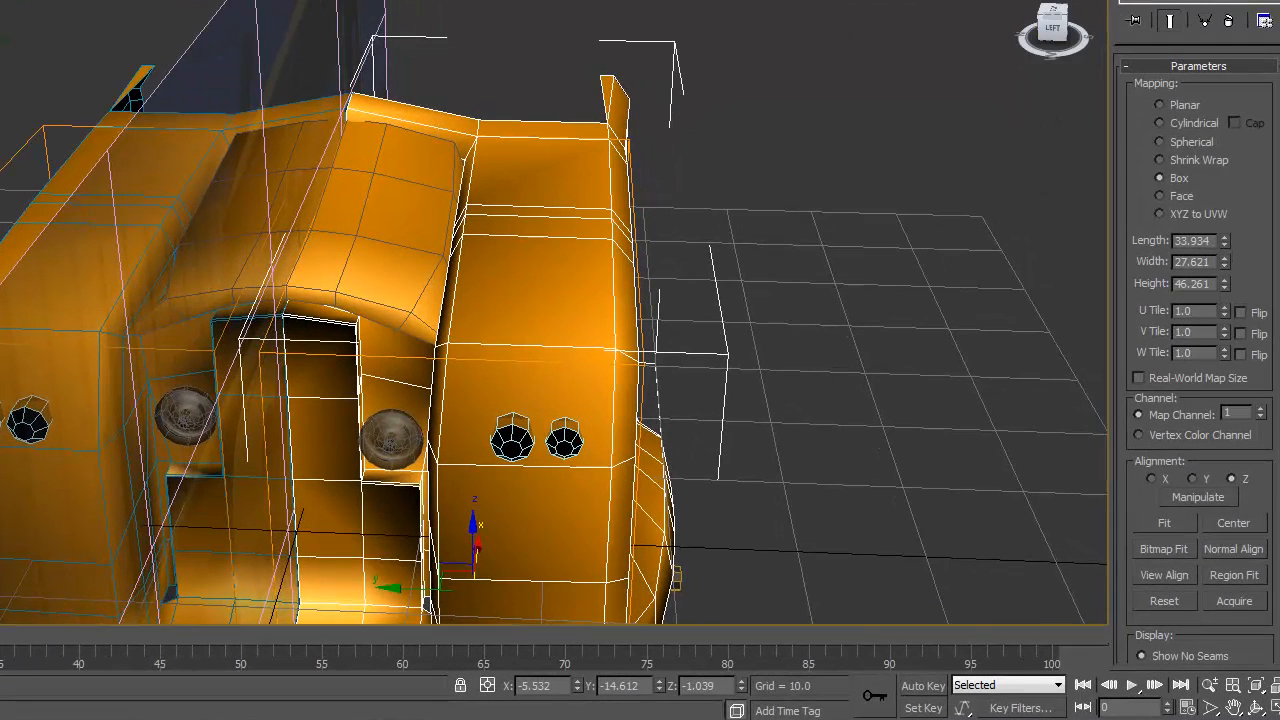
left_click(1190, 3)
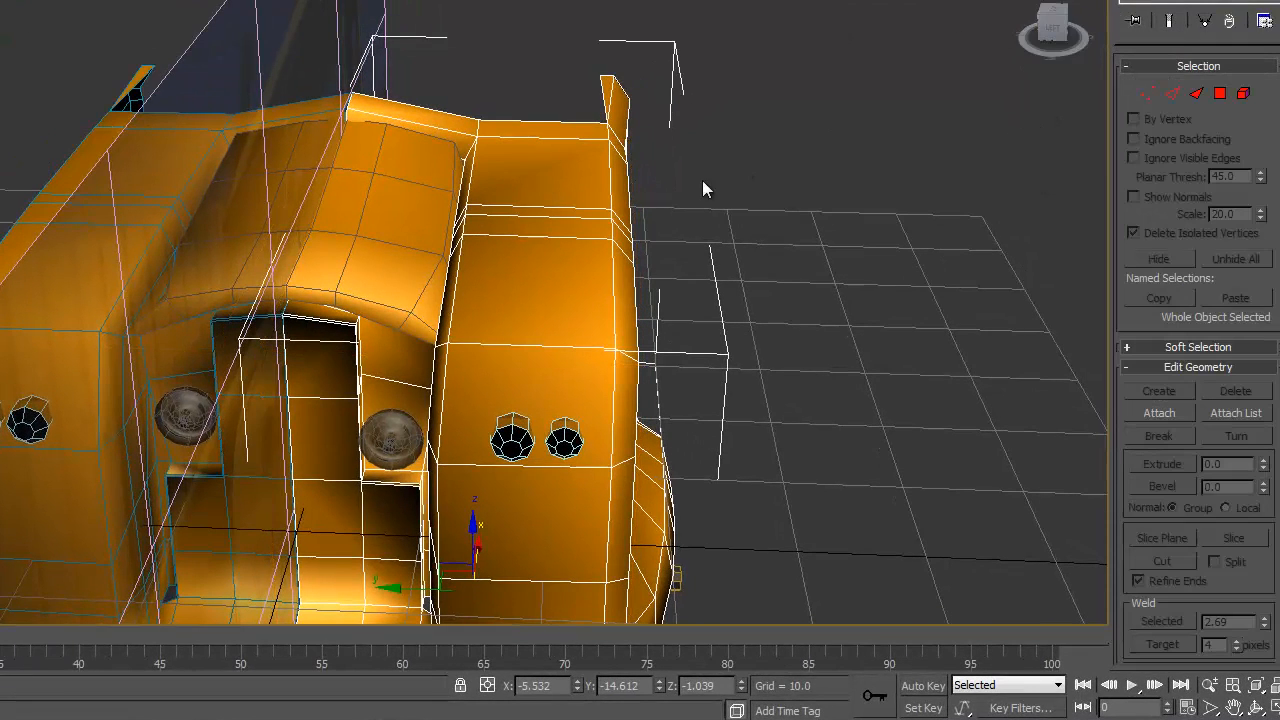
left_click(1197, 95)
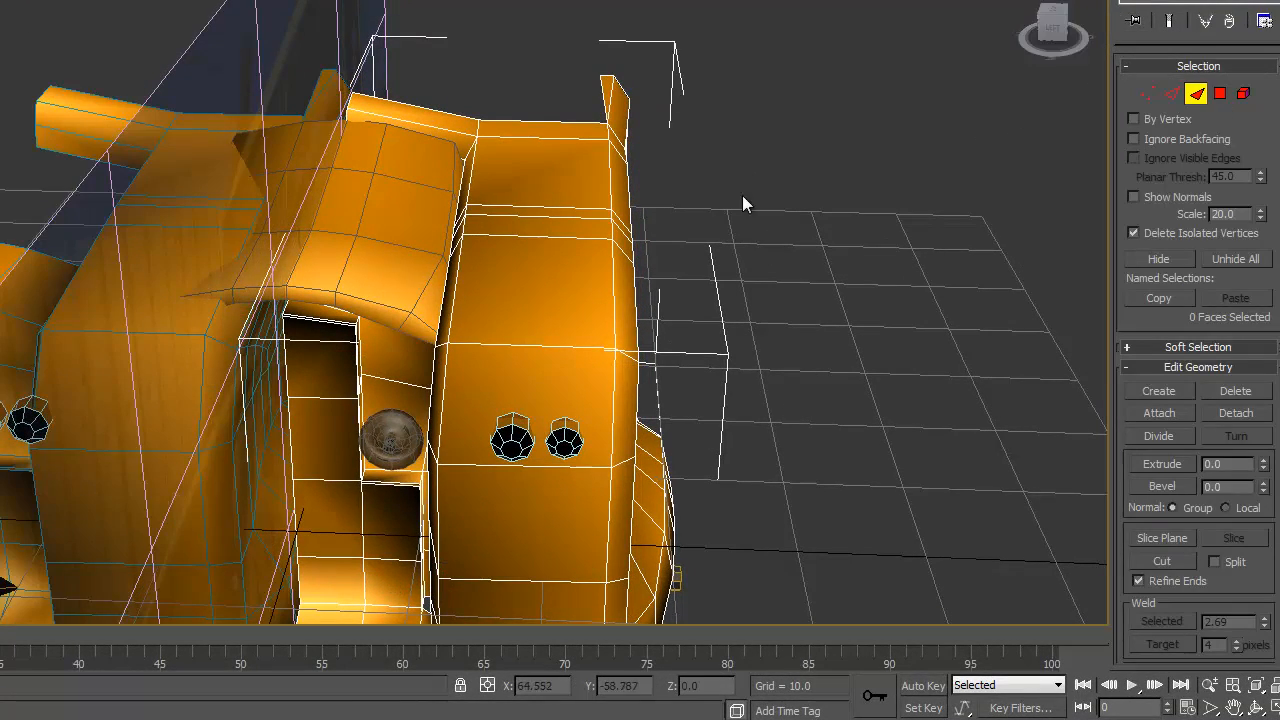
Examine the right side body from the front, side and rear, including the open edge behind the hood.
middle_click_drag(76, 314, 427, 208)
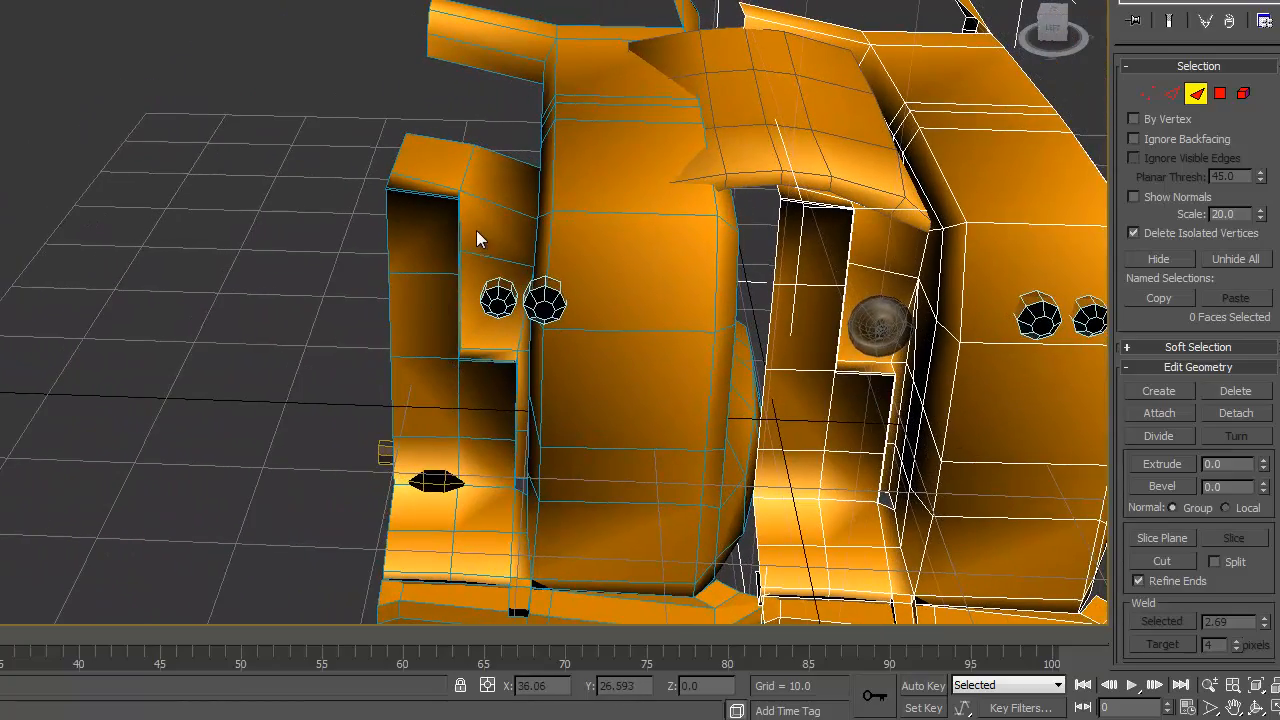
middle_click_drag(575, 245, 527, 276, "alt")
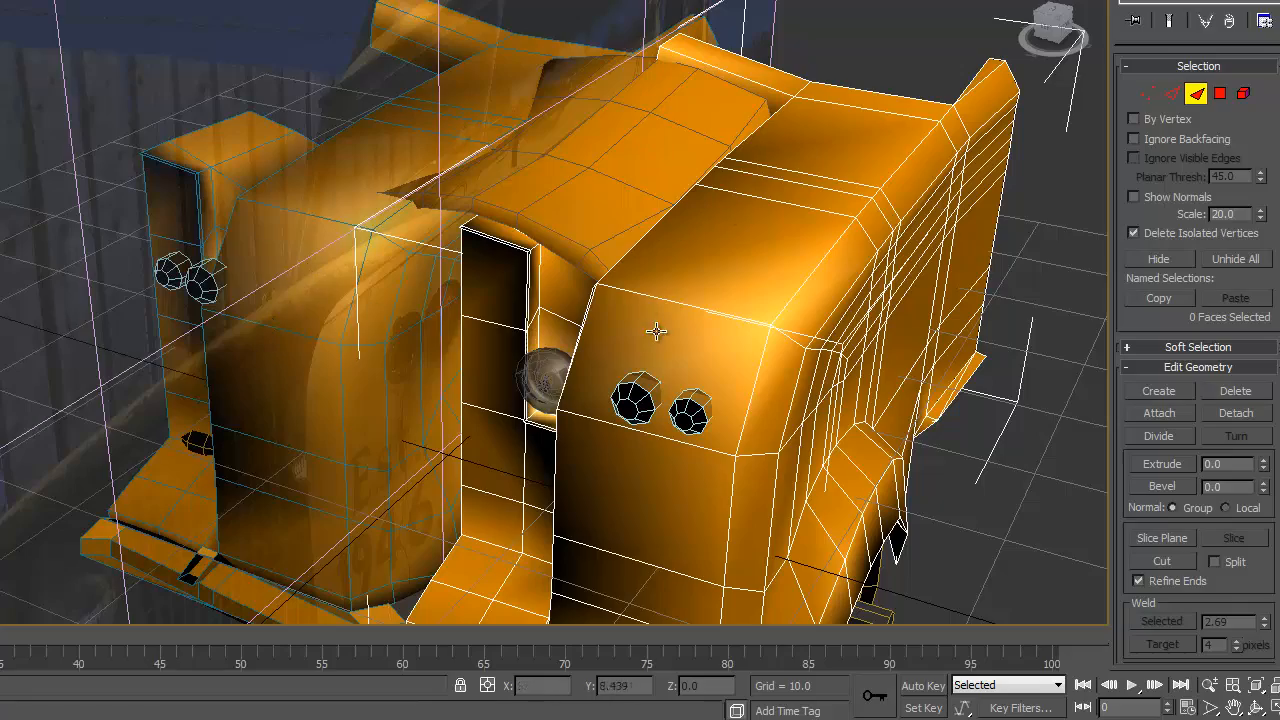
middle_click_drag(854, 237, 877, 257, "alt")
scroll(760, 243, "down", 5)
middle_click_drag(760, 243, 655, 185, "alt")
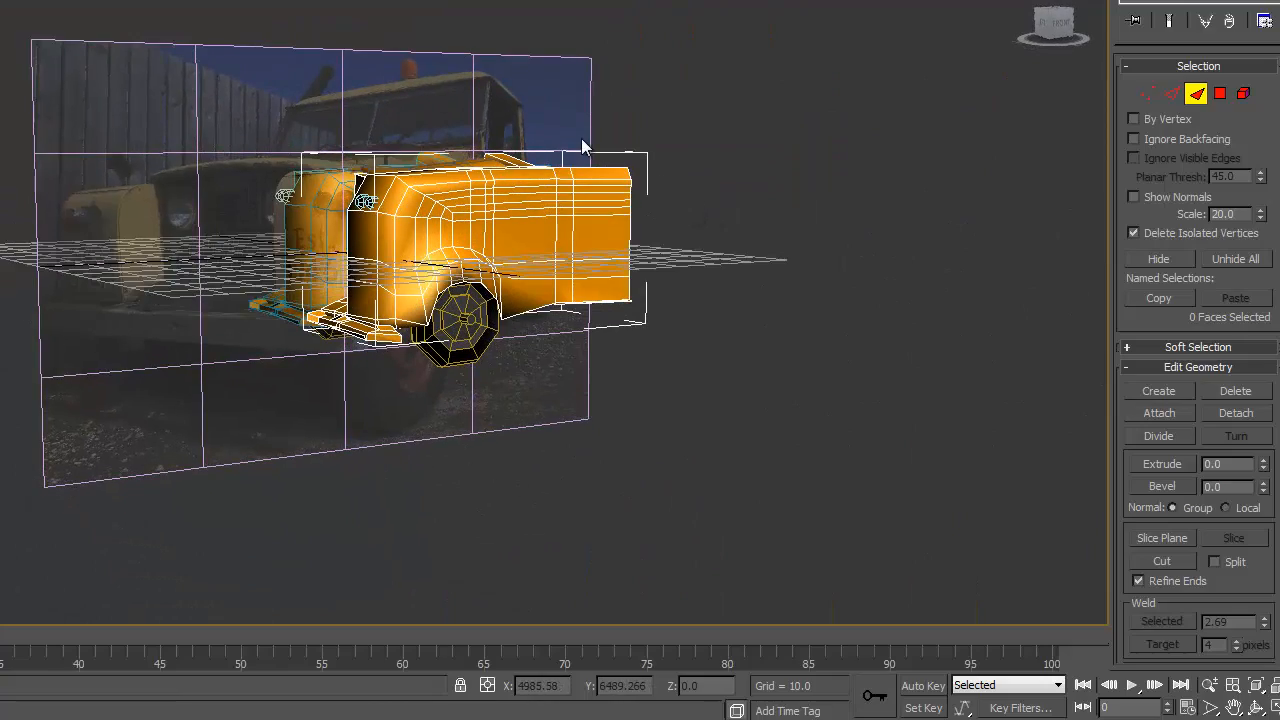
middle_click_drag(580, 143, 623, 286, "alt")
scroll(514, 197, "up", 5)
middle_click_drag(866, 103, 749, 148, "alt")
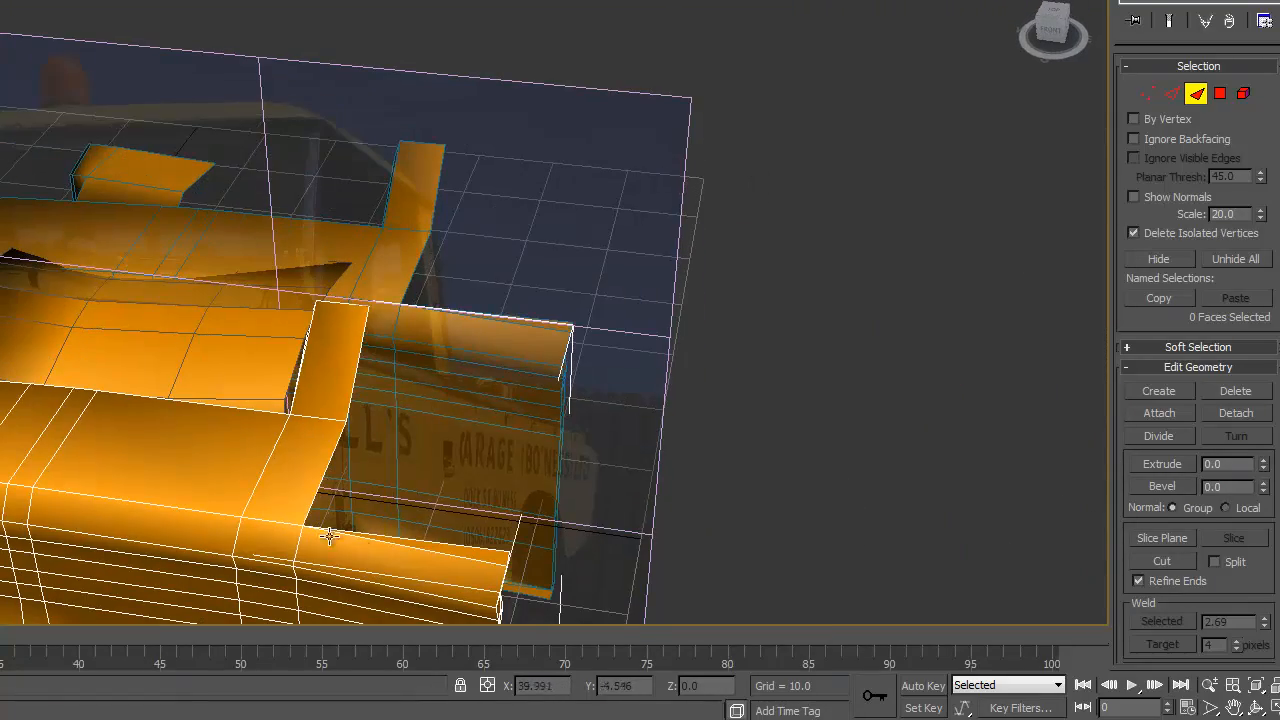
Select the two rear edges on top of the right side body behind the hood and extrude them upward into a flange.
left_click(318, 482)
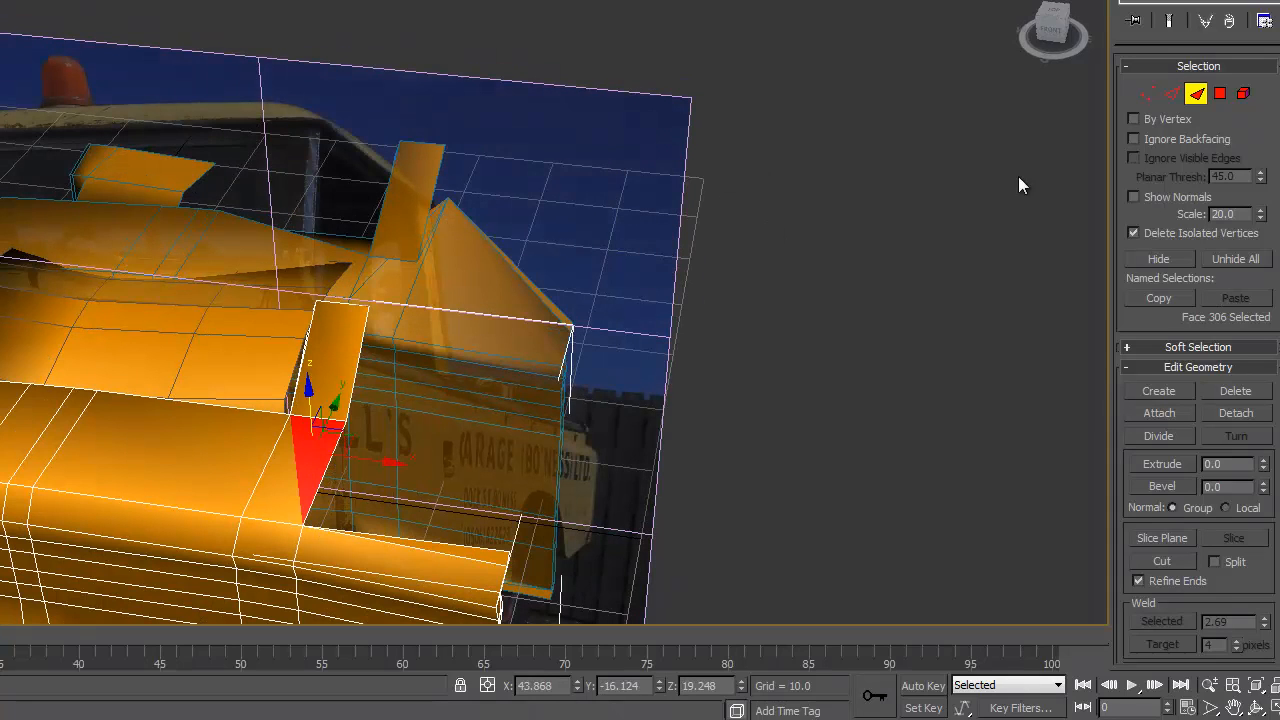
left_click(1172, 94)
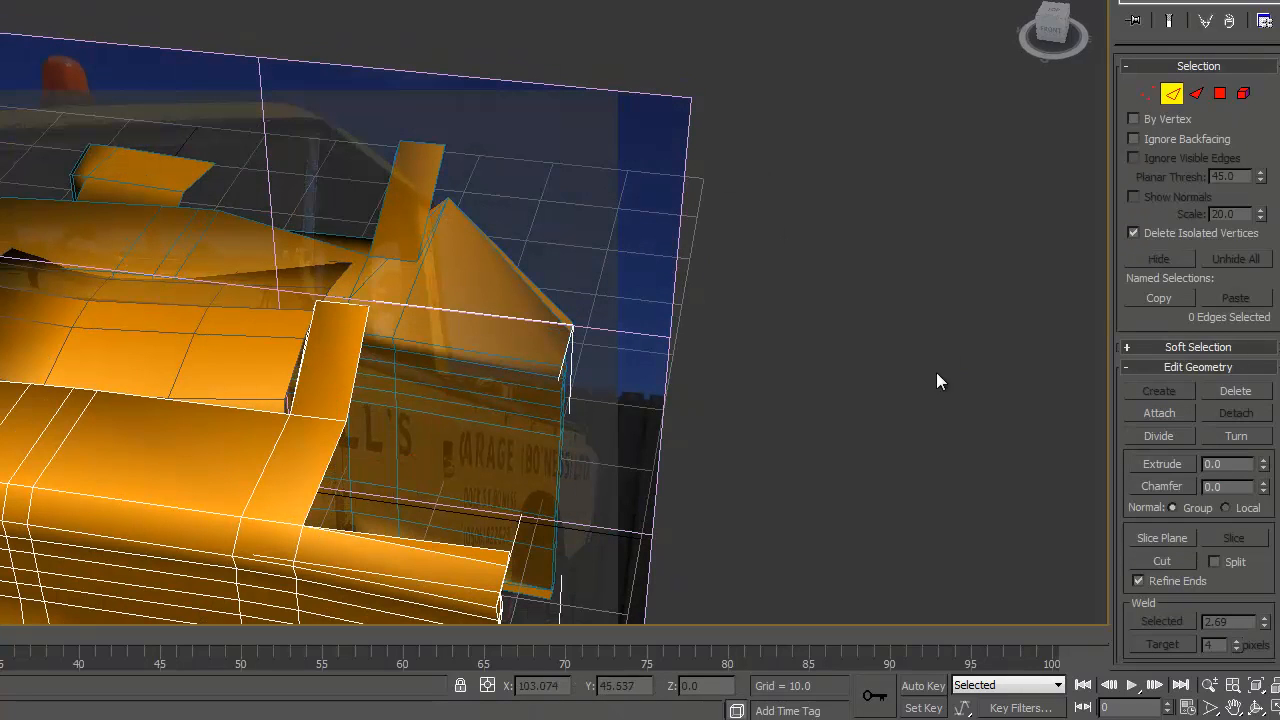
left_click(329, 460)
left_click(357, 371, "ctrl")
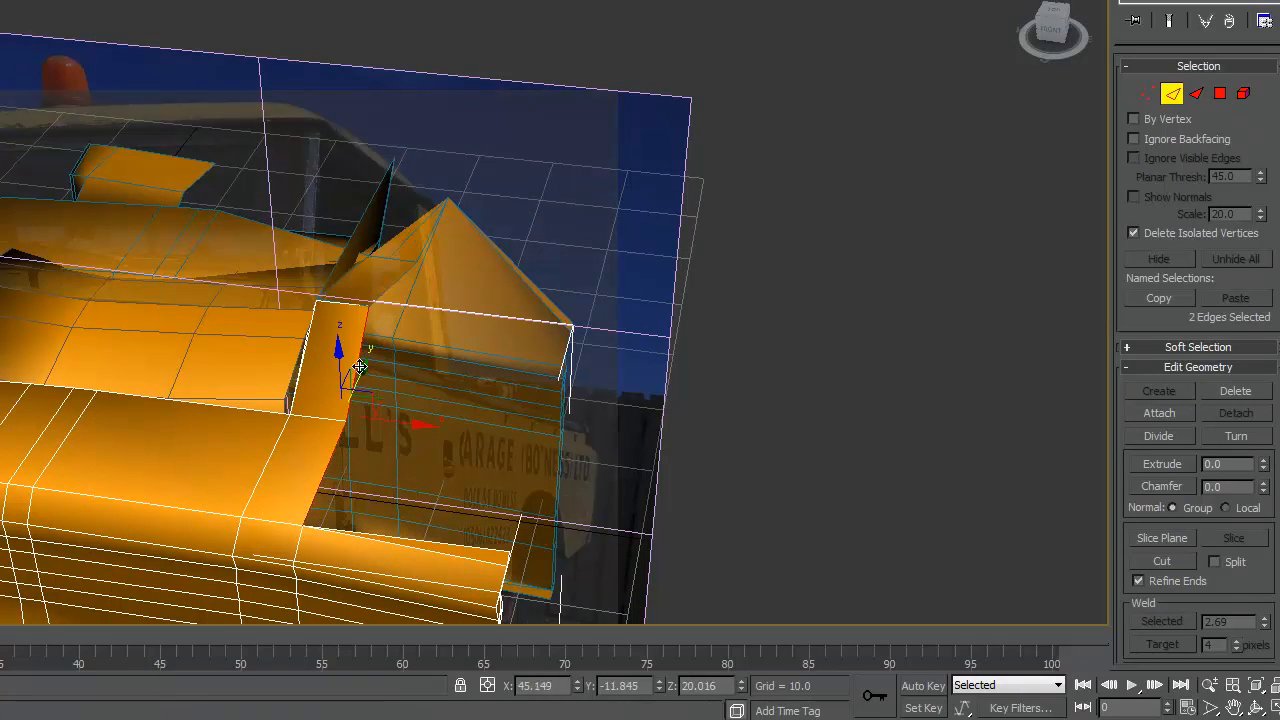
middle_click_drag(443, 438, 600, 420, "alt")
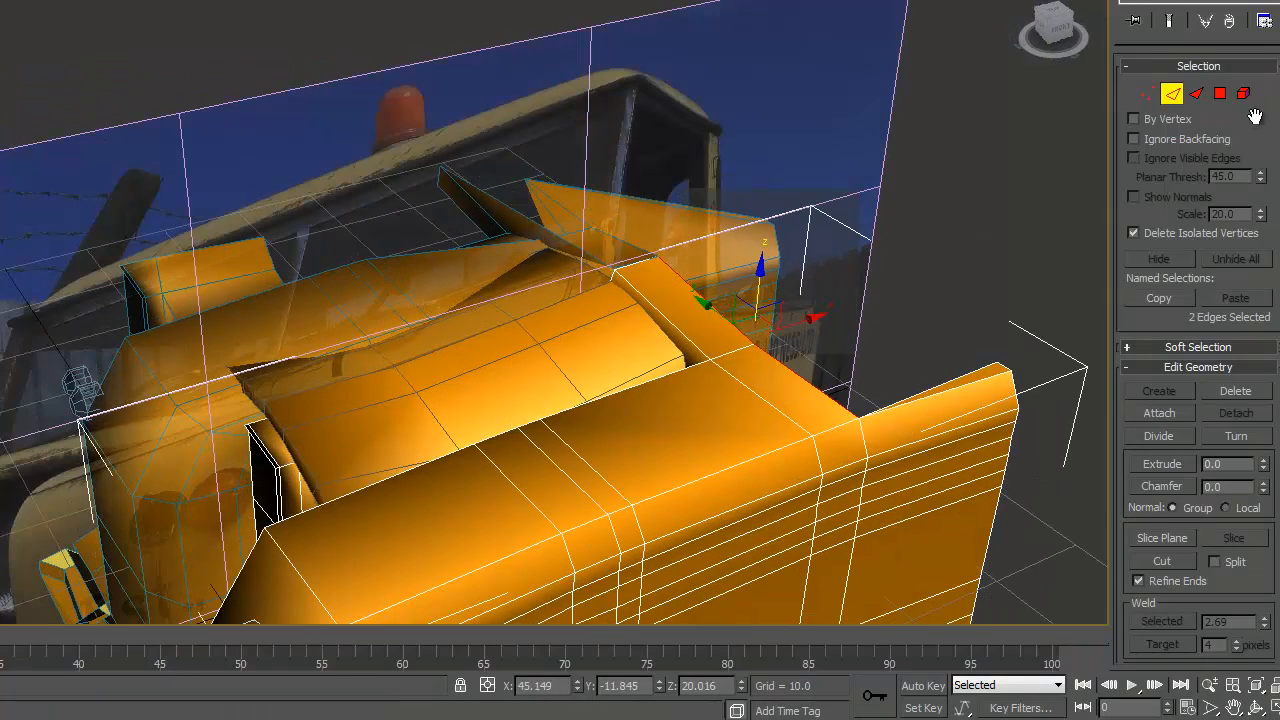
left_click(1166, 462)
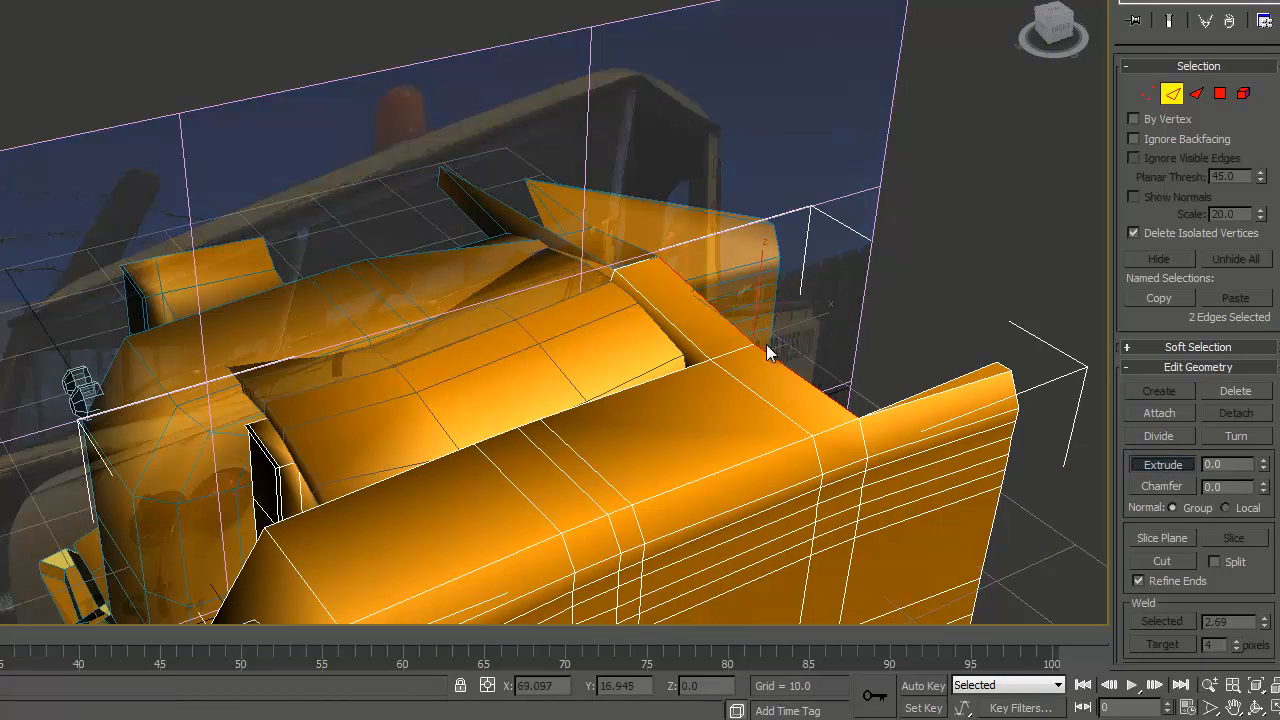
left_click_drag(792, 362, 801, 342)
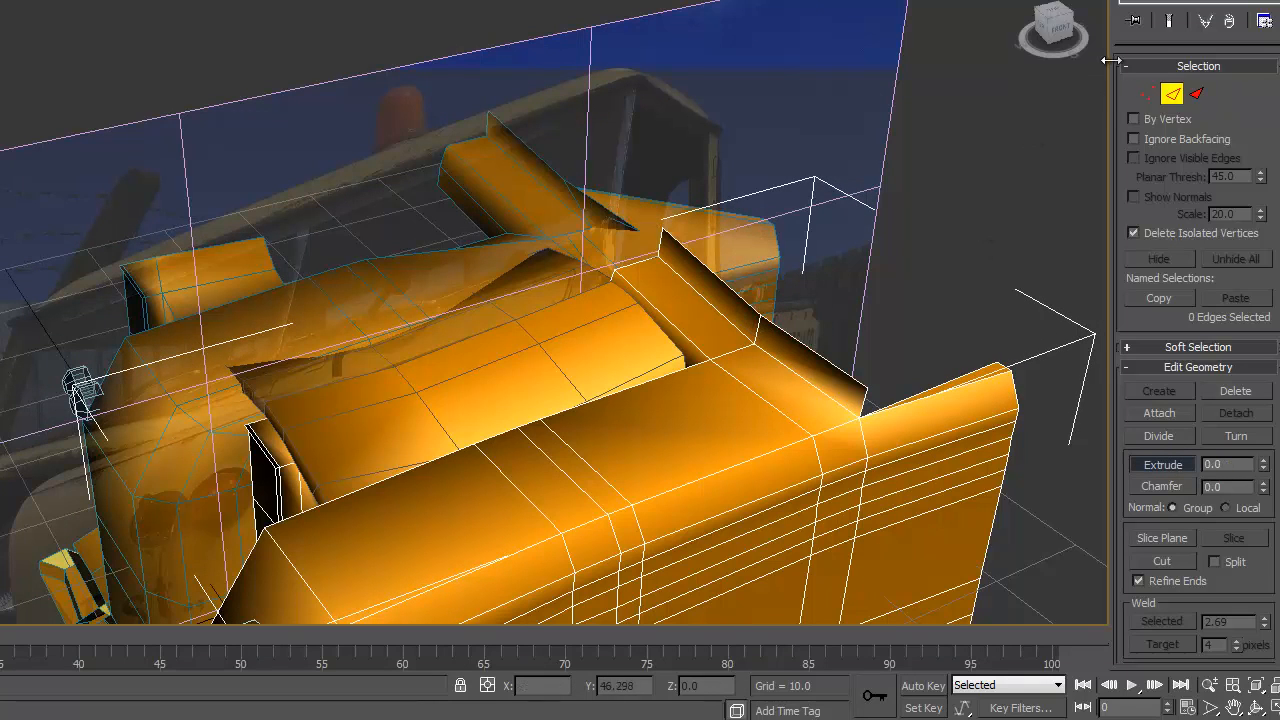
Nudge the inner top corner vertex of the extruded flange slightly along Y.
left_click(1147, 93)
left_click(680, 236)
left_click(664, 230)
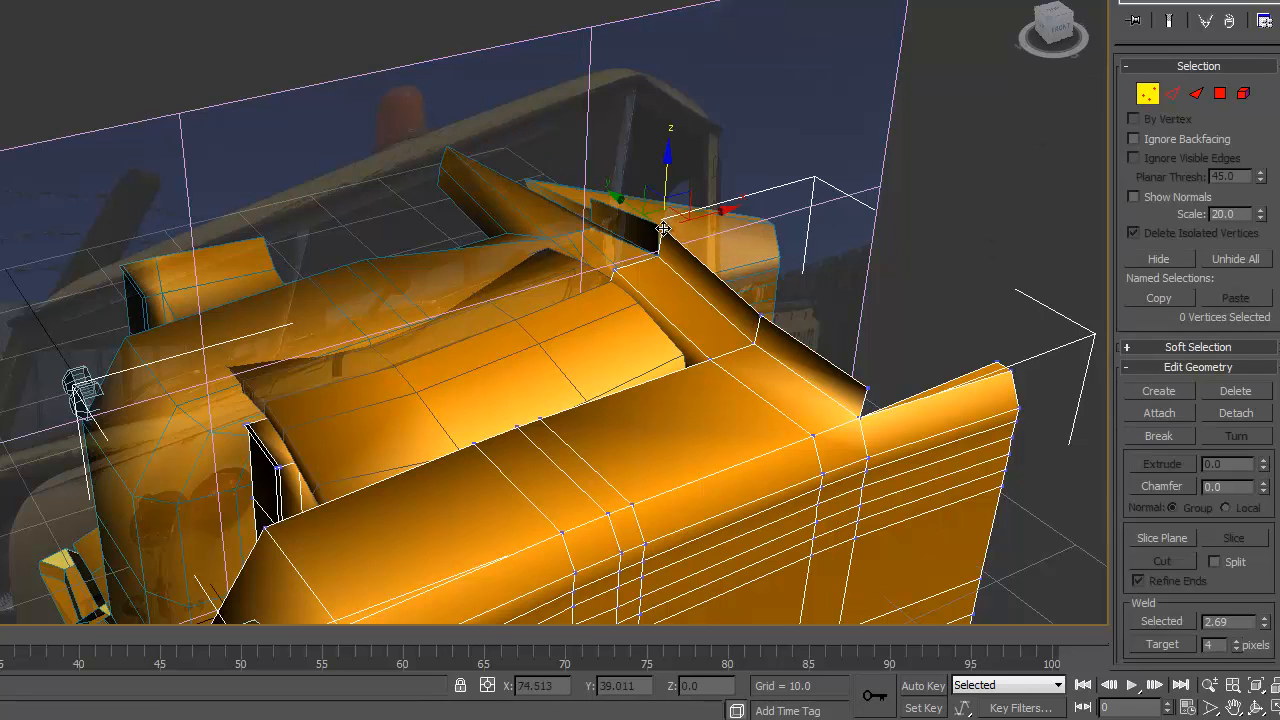
left_click_drag(620, 197, 619, 194)
left_click(914, 261)
middle_click_drag(891, 242, 848, 363, "alt")
middle_click_drag(828, 271, 687, 125)
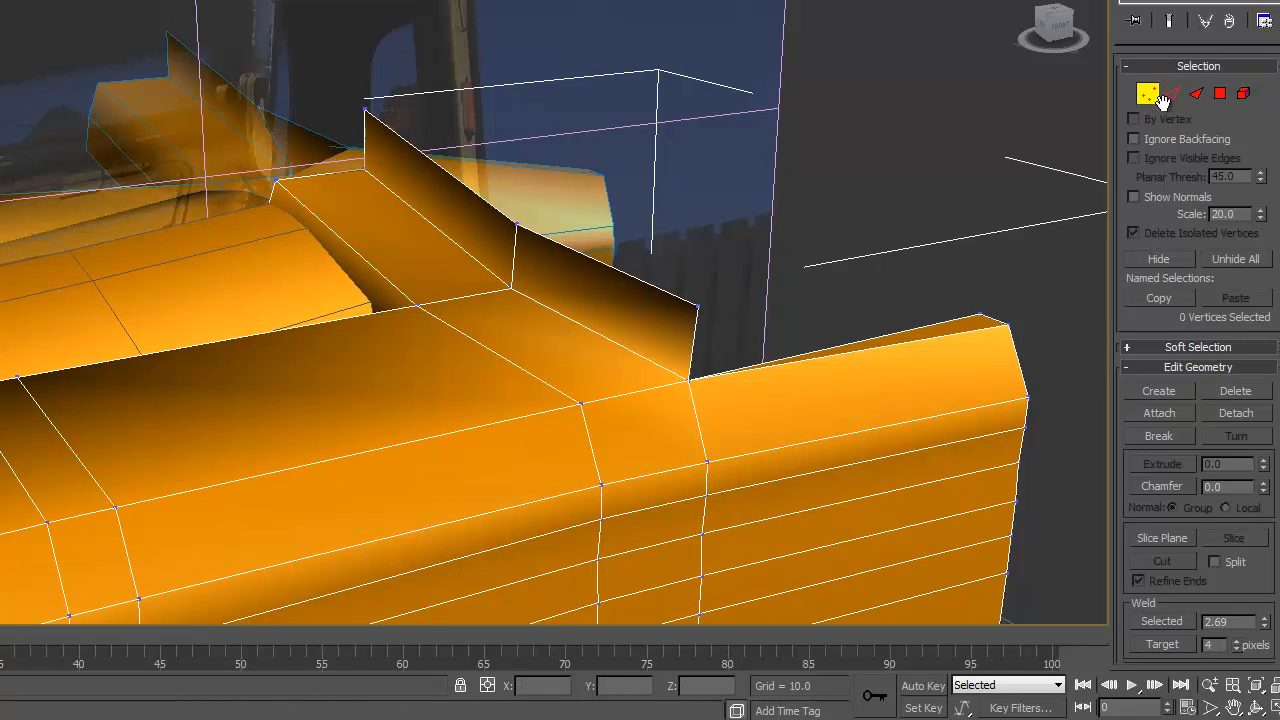
Select the flange's two upper edges and lower them along Z to about 21.2.
left_click(1172, 94)
left_click(627, 279)
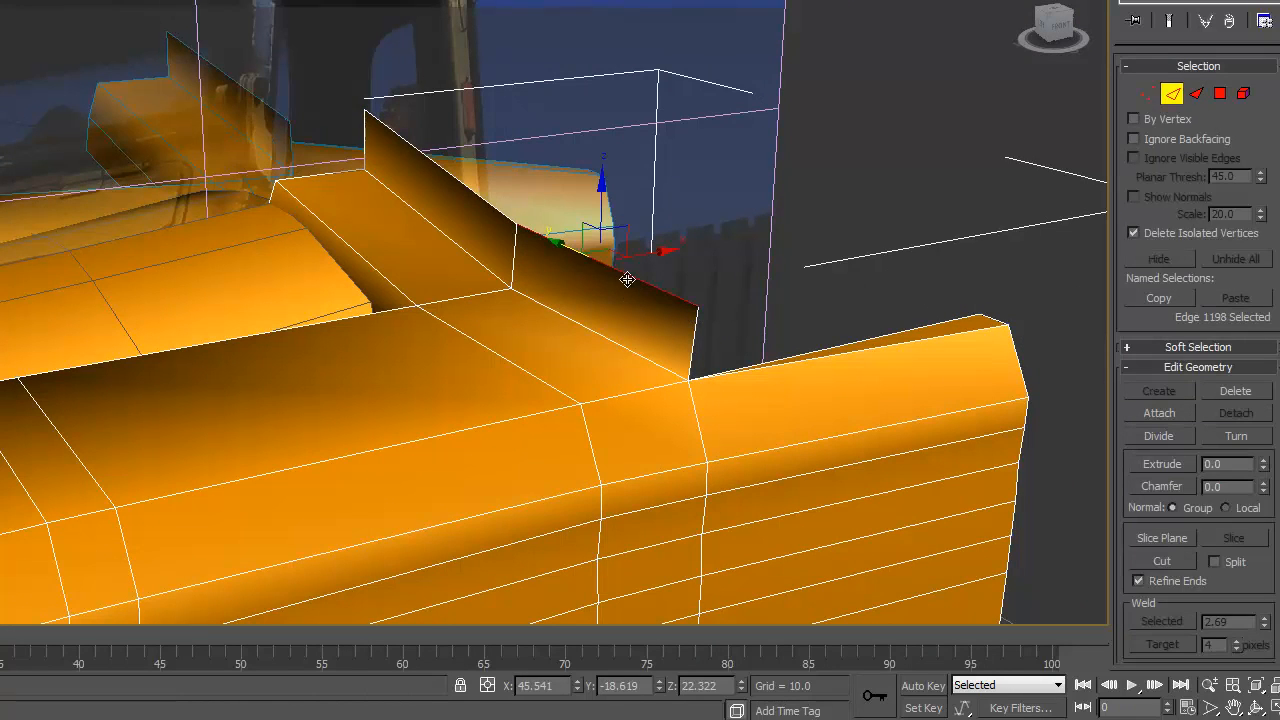
left_click(480, 198, "ctrl")
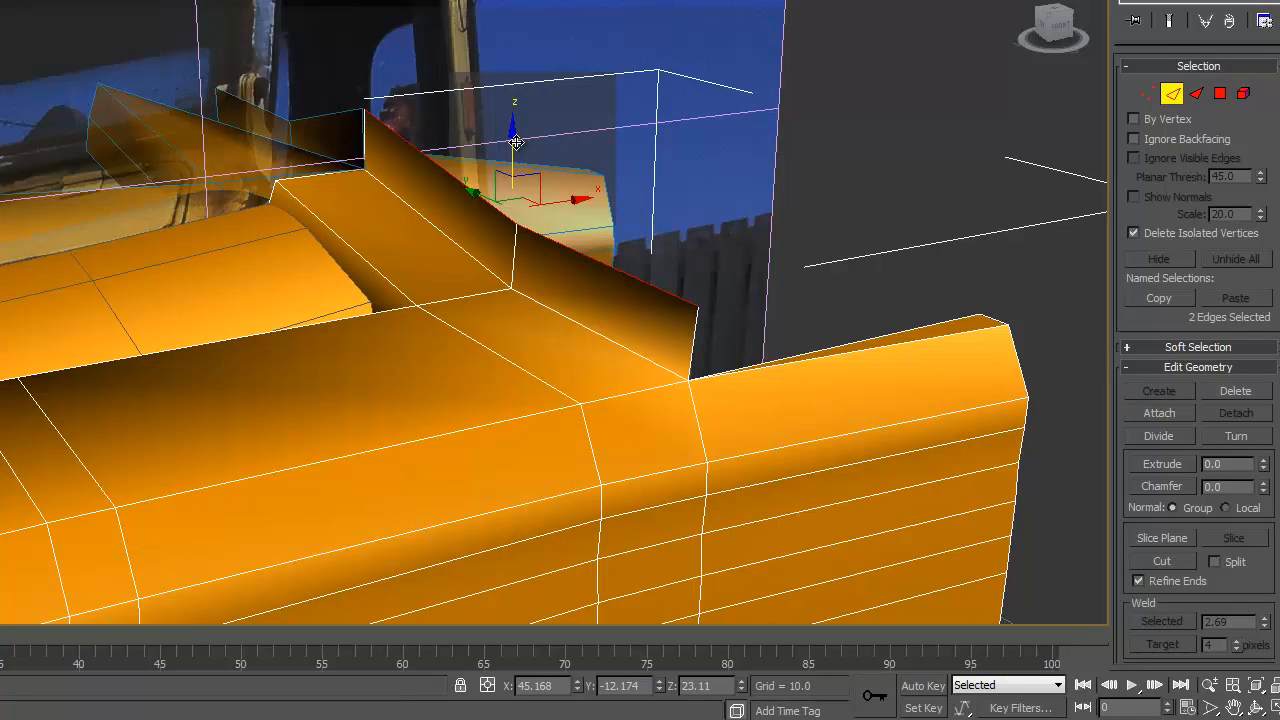
left_click_drag(515, 142, 643, 232)
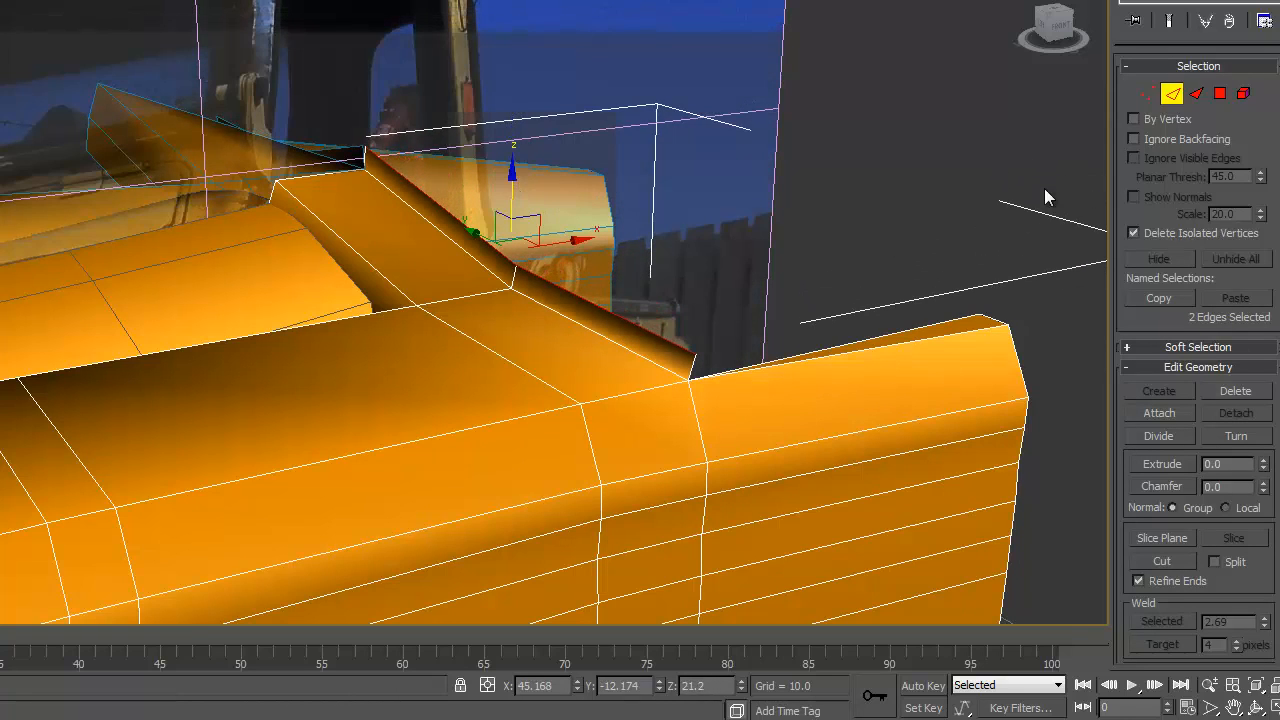
Extrude the flange's two upper edges rearward into a narrow lip and clear the edge selection.
left_click(1162, 463)
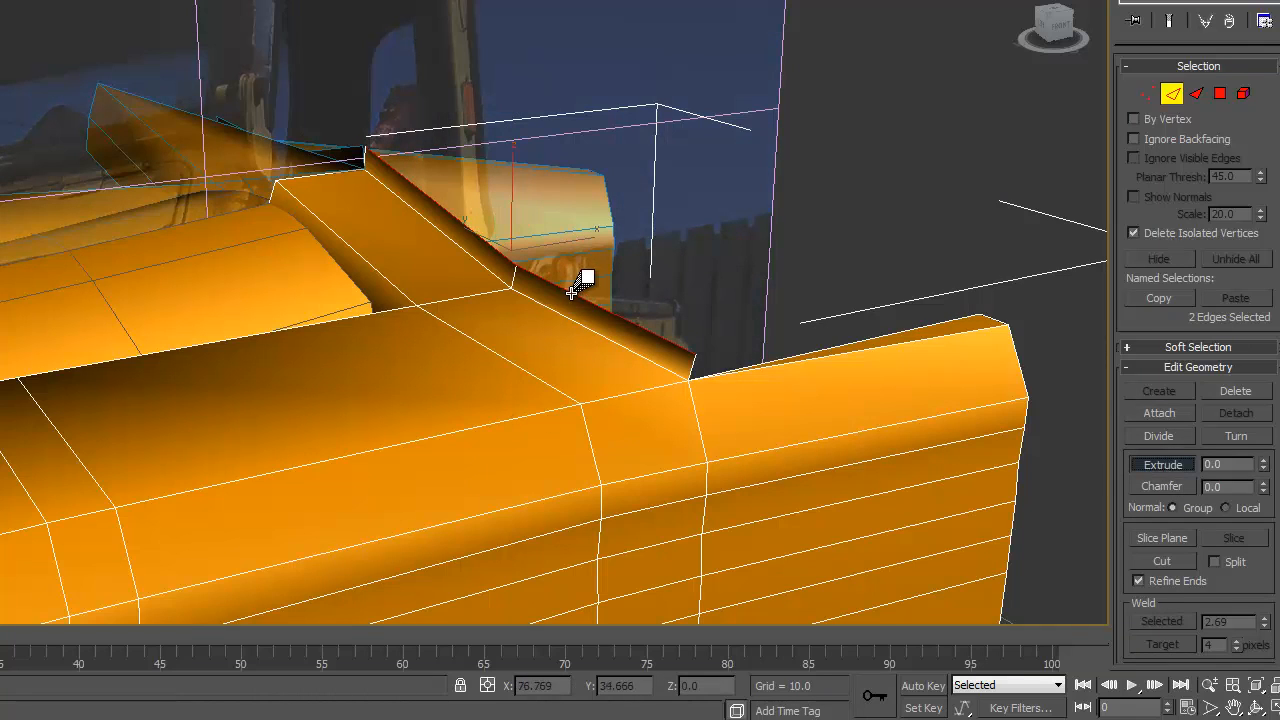
mouse_move(589, 286)
left_mouse_down()
mouse_move(582, 306)
mouse_move(598, 305)
left_mouse_up()
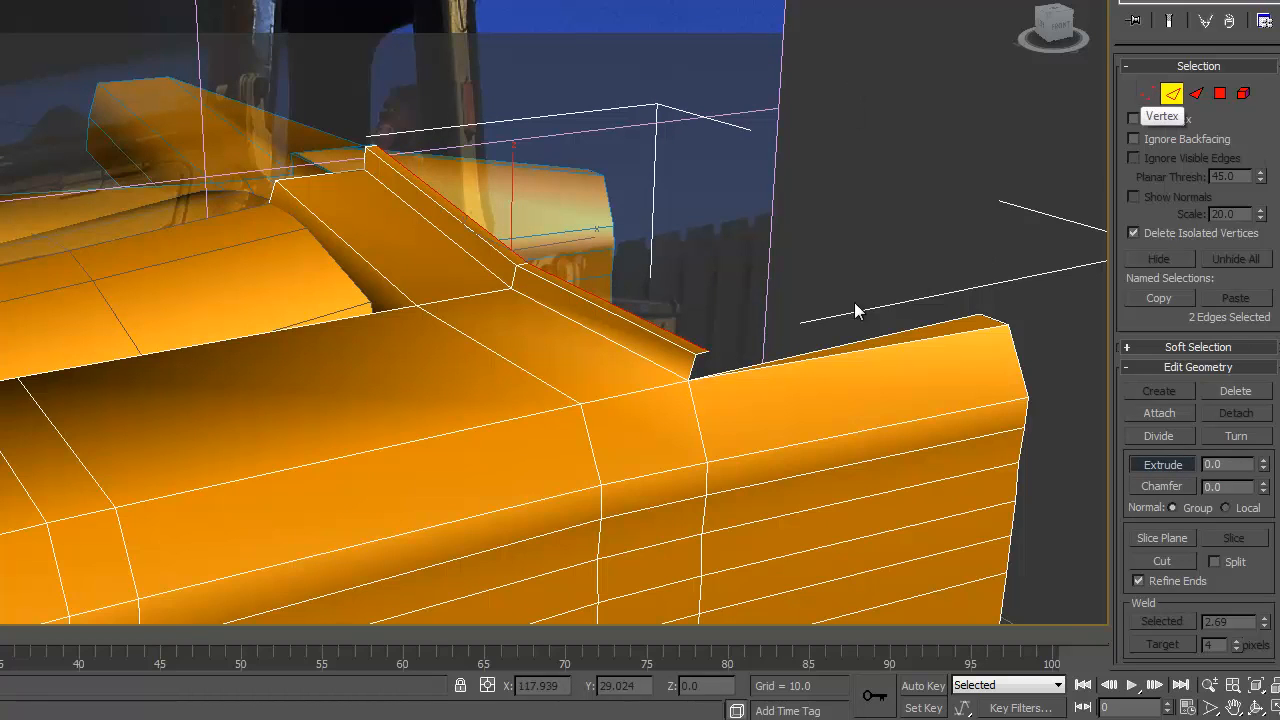
left_click(963, 194)
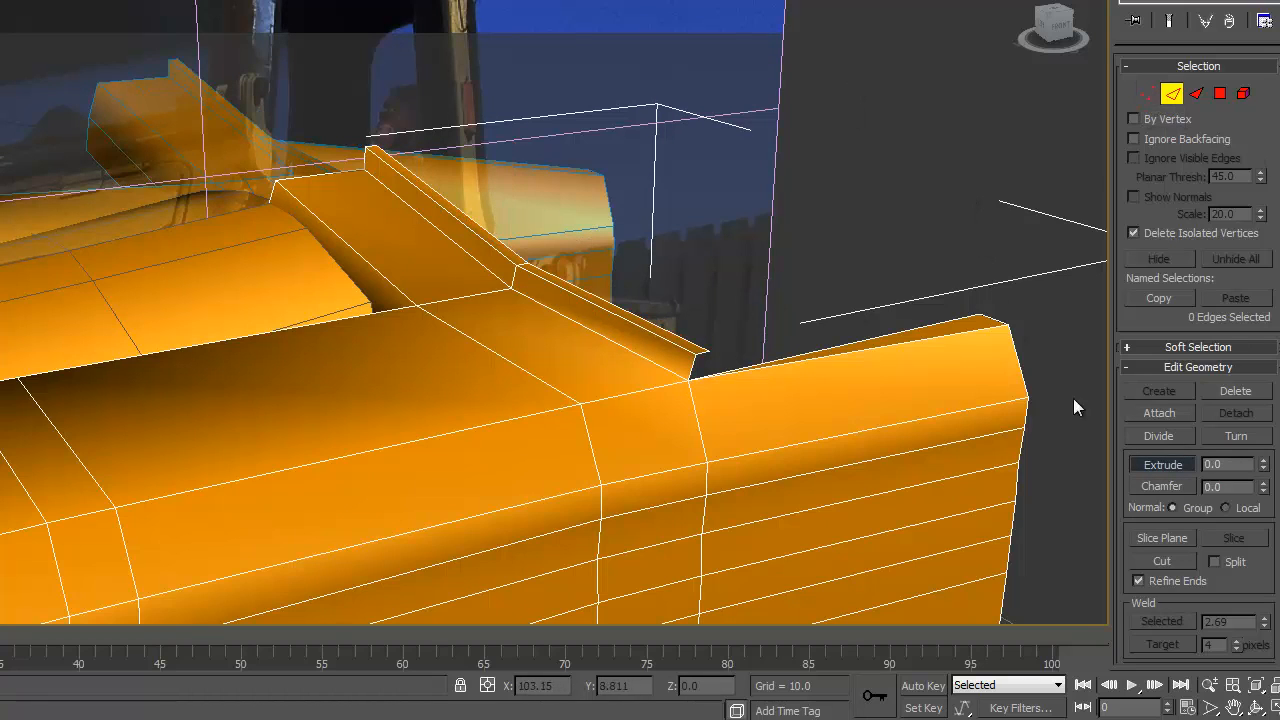
left_click(1164, 559)
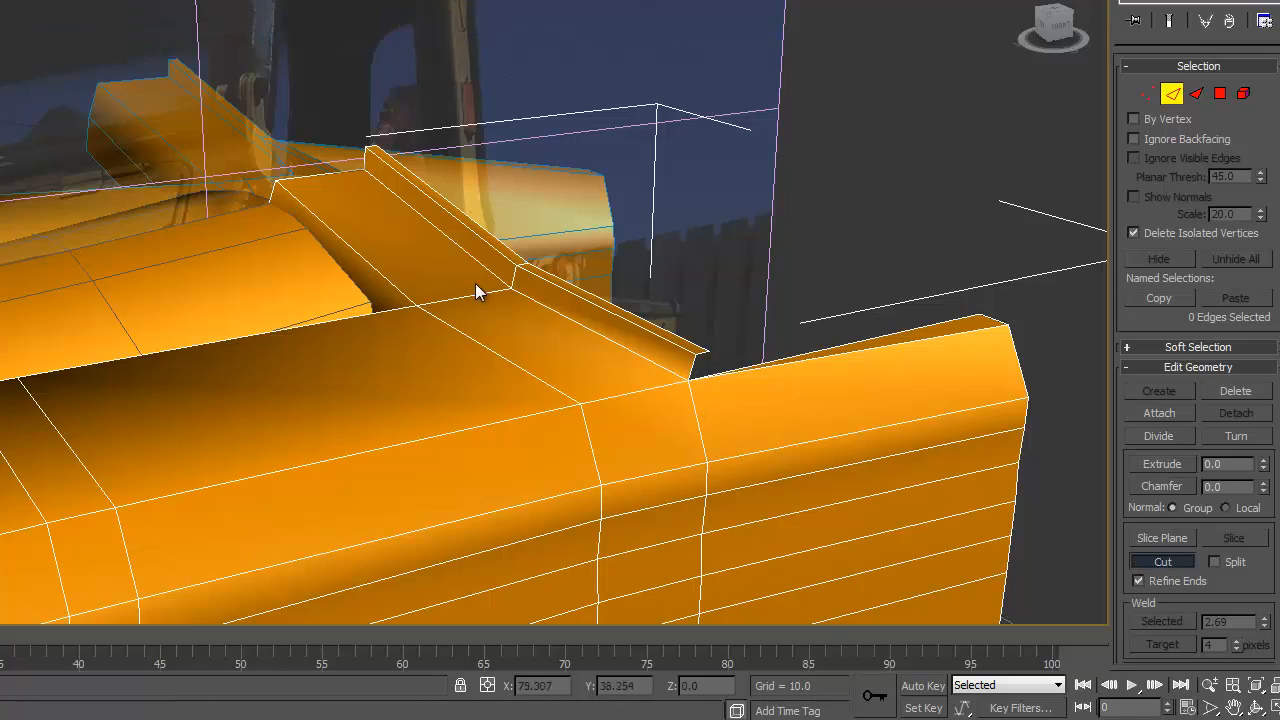
middle_click_drag(475, 283, 261, 402, "alt")
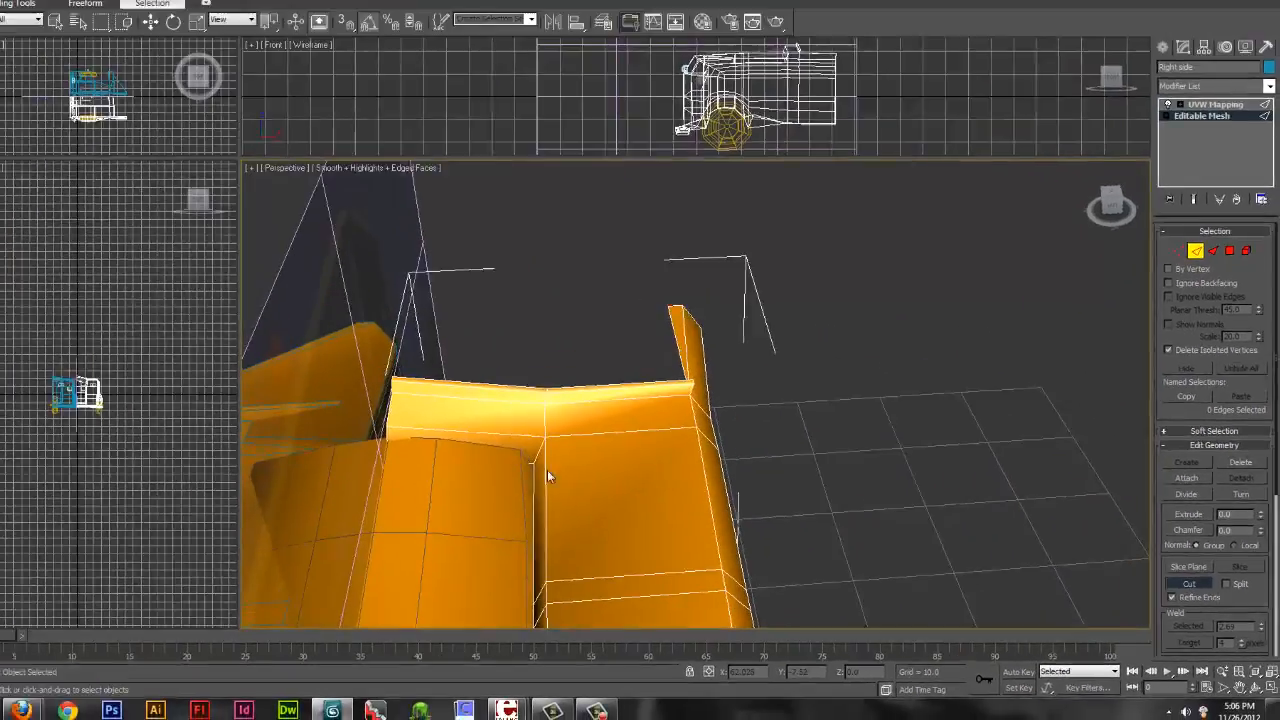
scroll(690, 393, "up", 3)
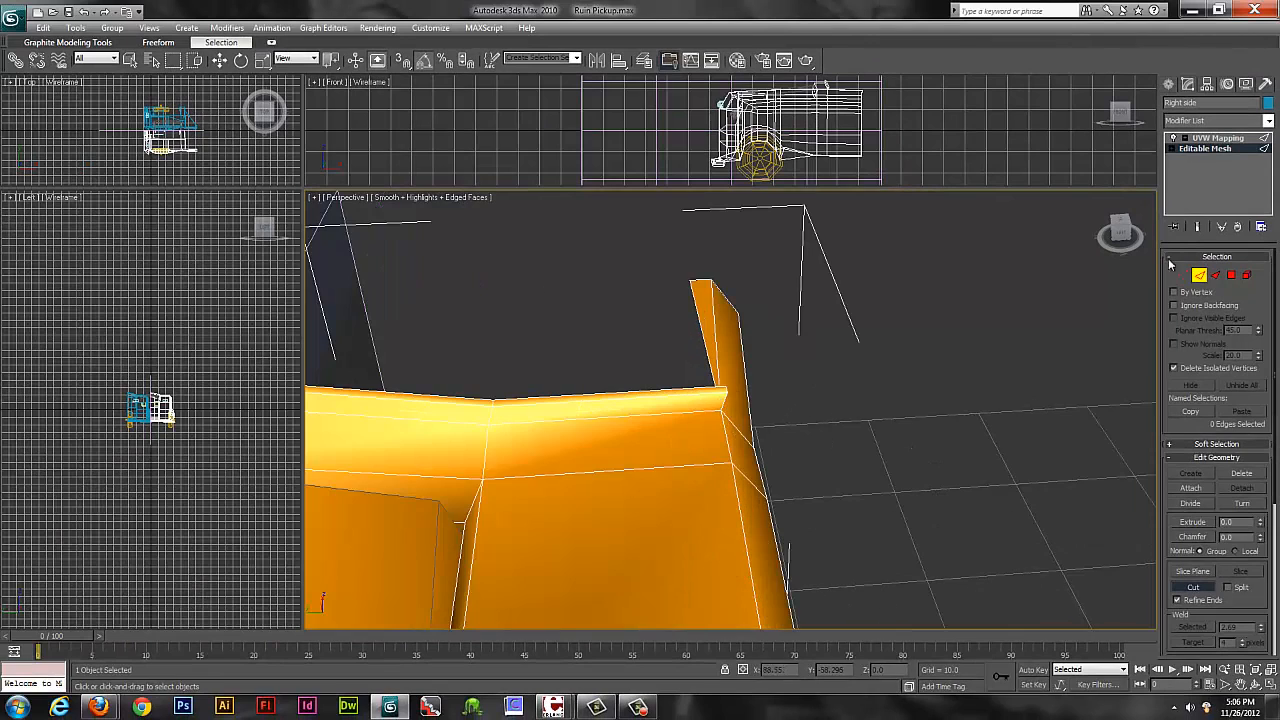
left_click(1198, 274)
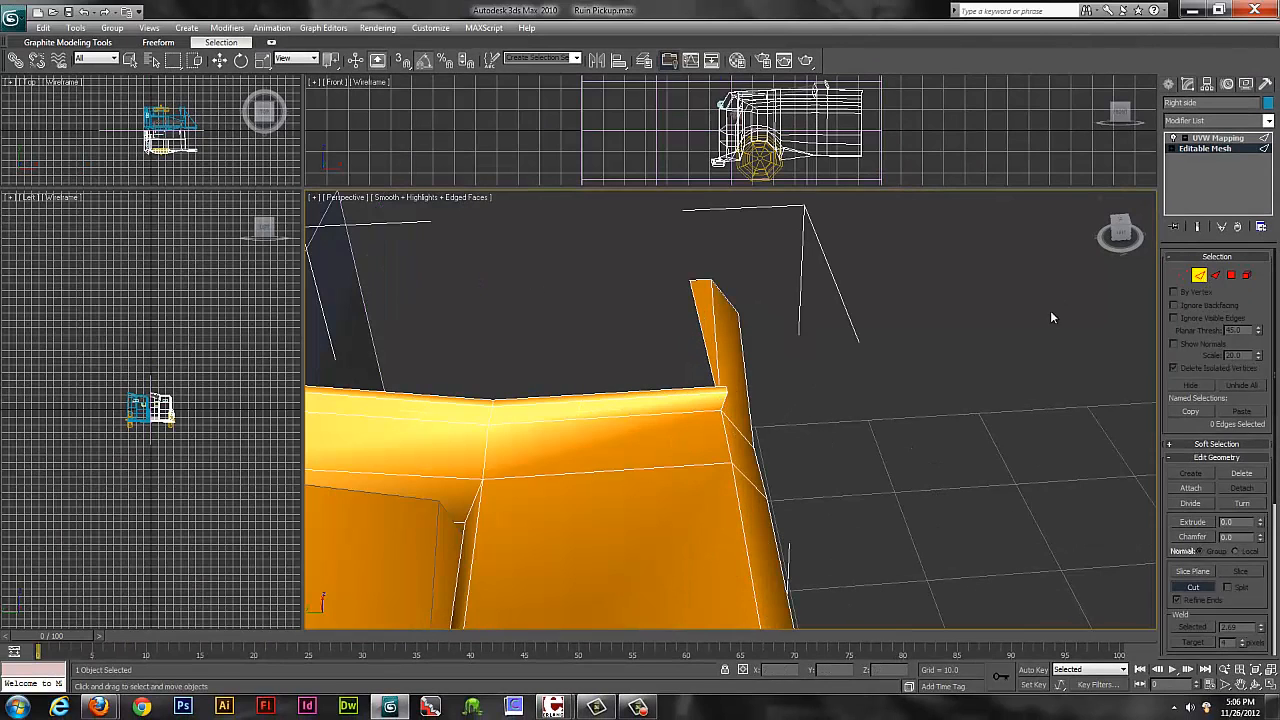
left_click(1198, 274)
Move the short edge at the lip's outer end about 0.195 along Y toward the body's centre.
middle_click_drag(746, 364, 607, 440, "alt")
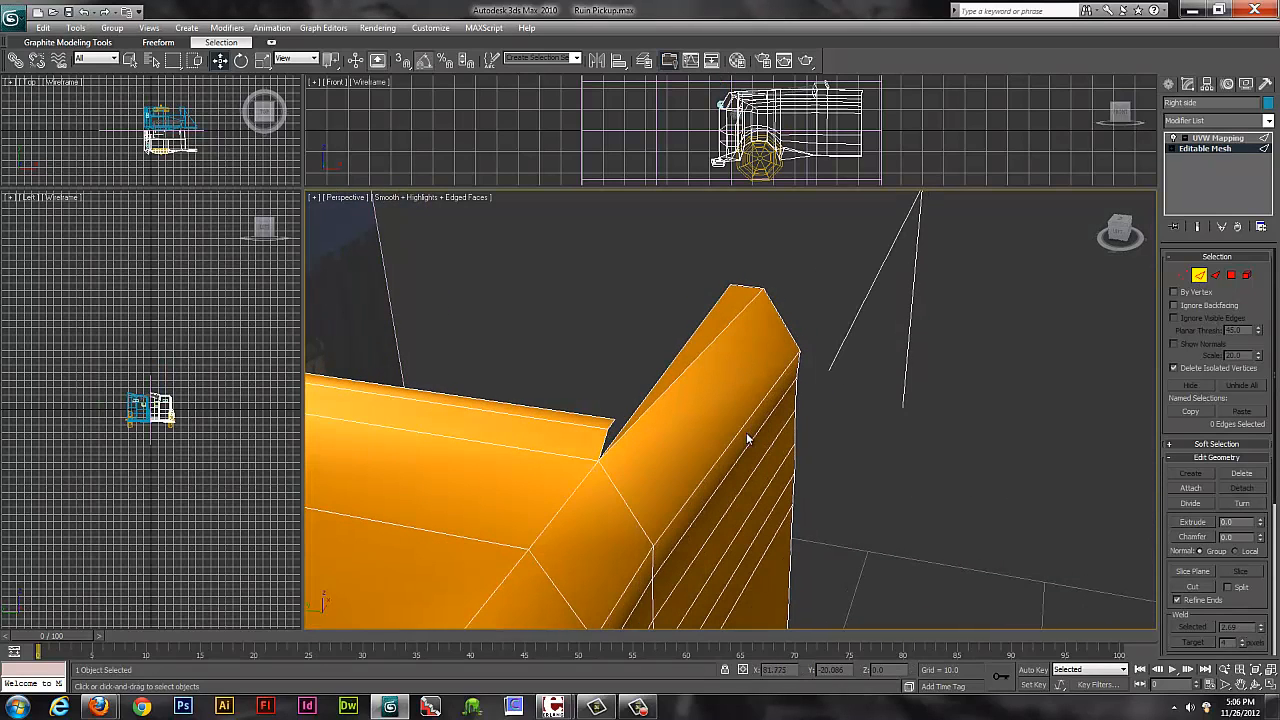
left_click(609, 426)
left_click_drag(576, 418, 568, 416)
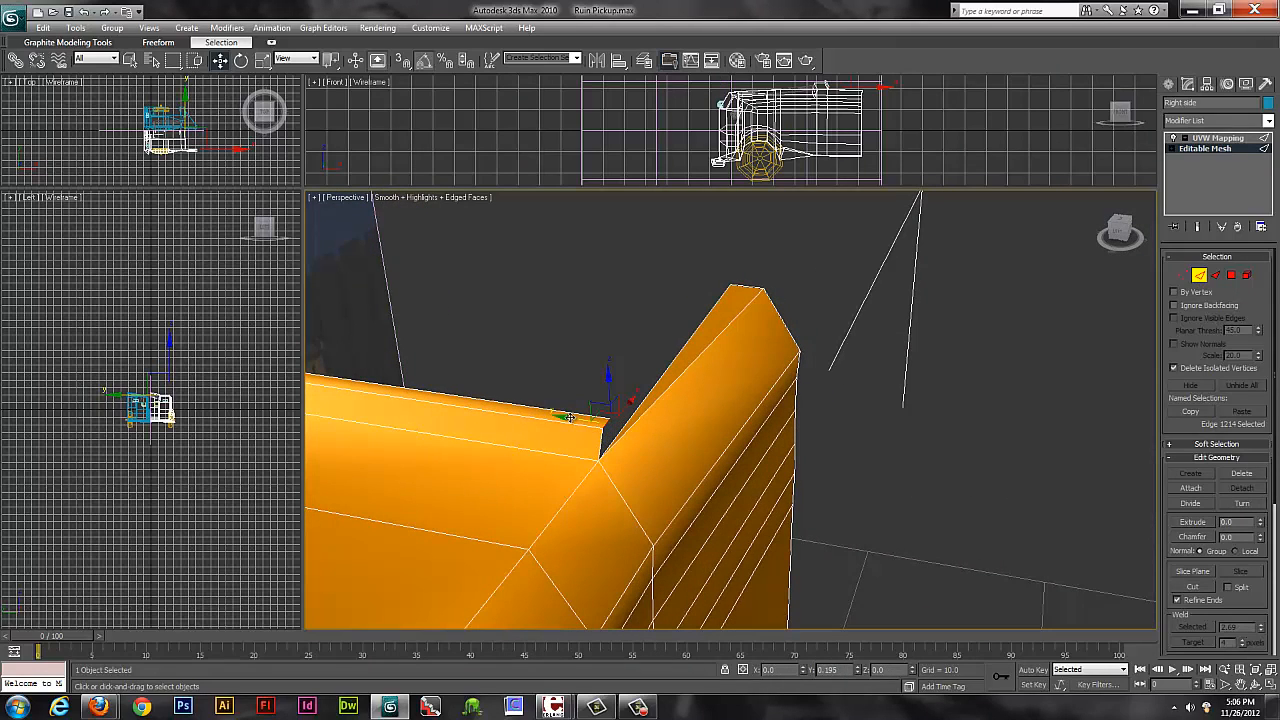
left_click(819, 420)
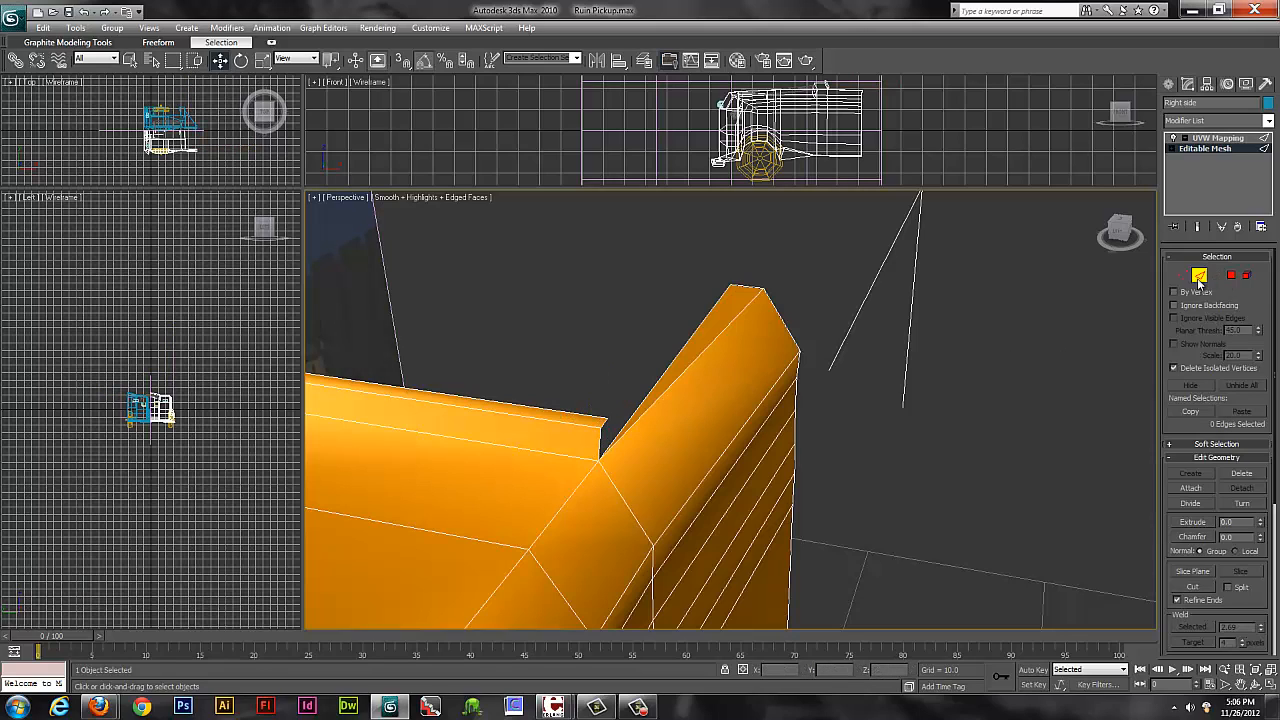
left_click(1203, 524)
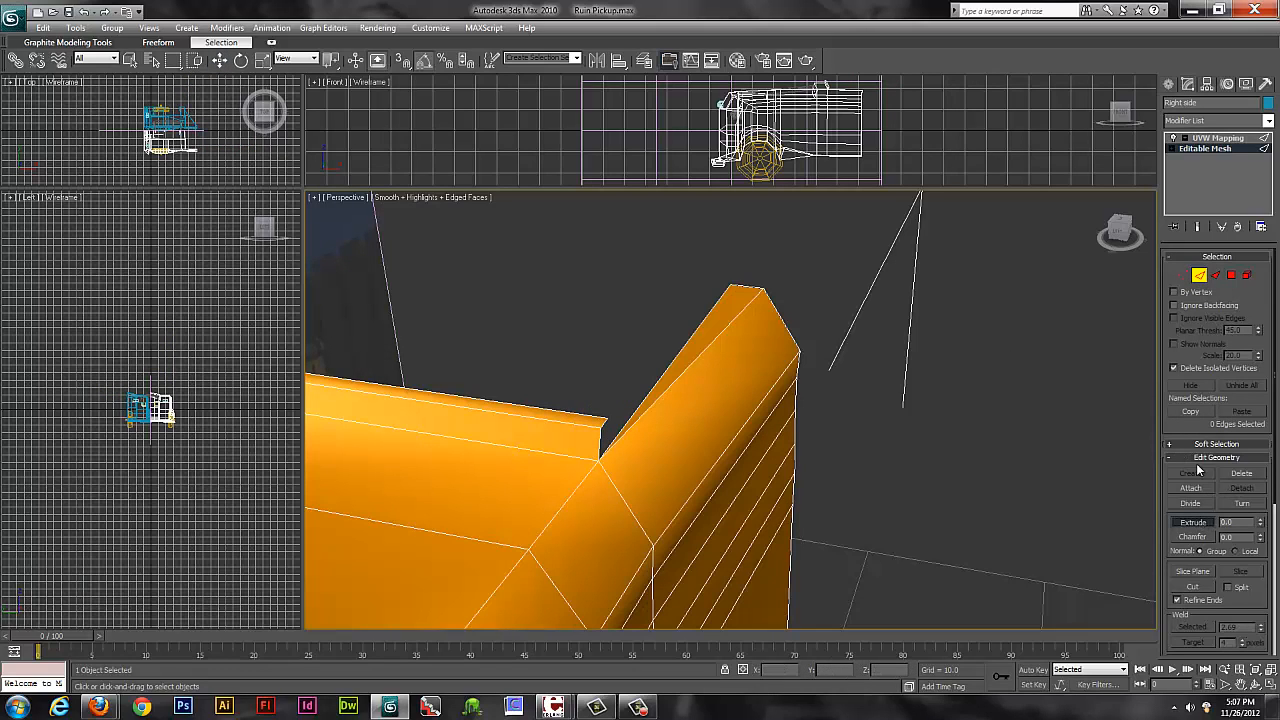
left_click(1189, 522)
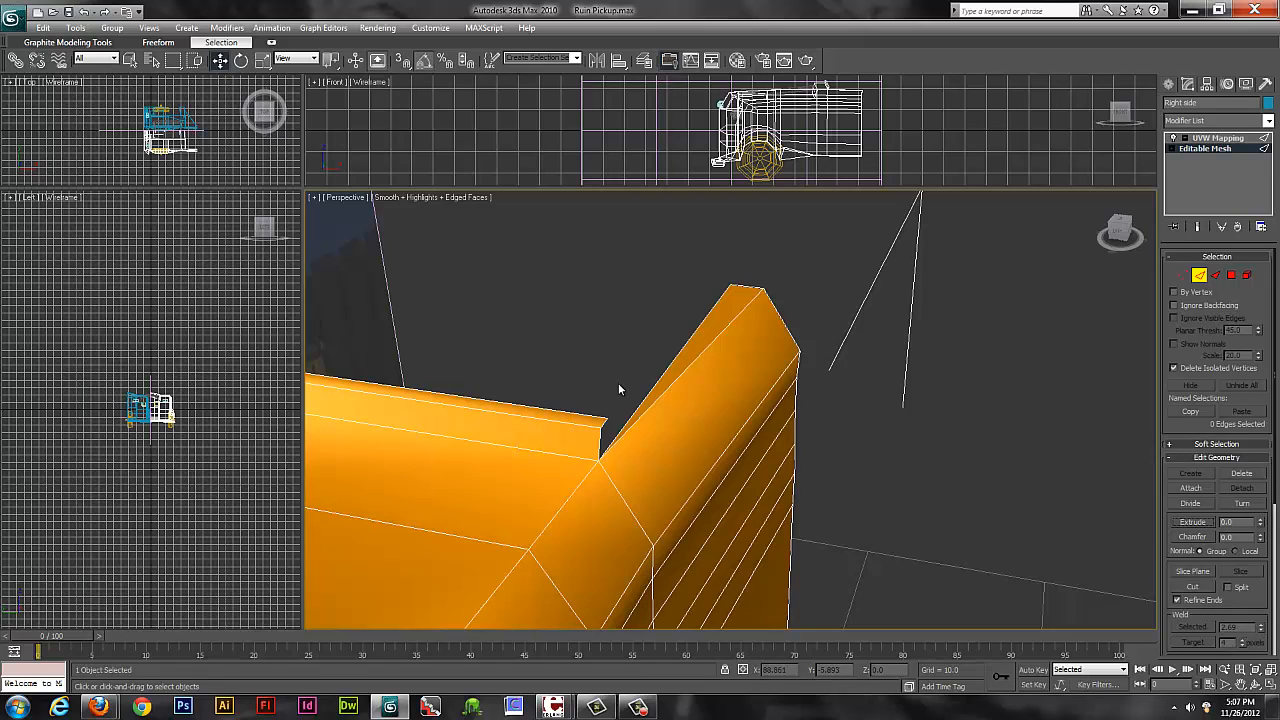
Try to cut a short edge down through the lip and flange near their outer end.
left_click(590, 418)
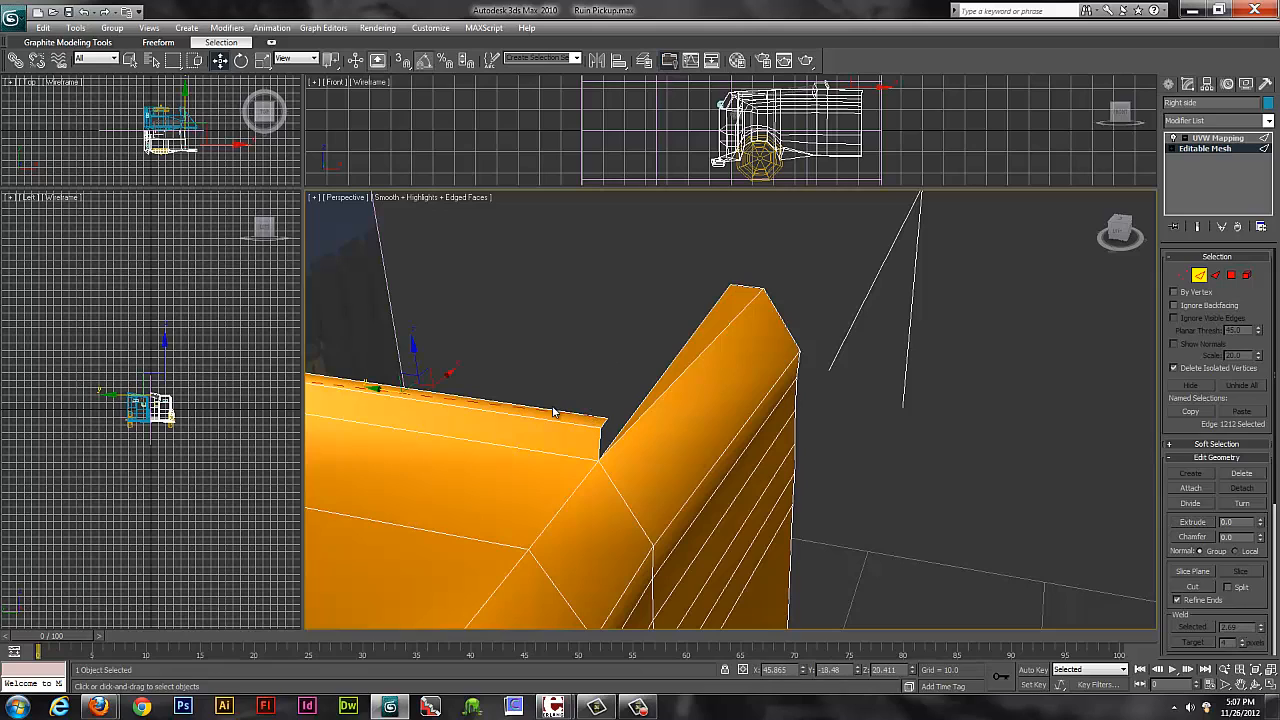
middle_click_drag(592, 399, 703, 483, "alt")
left_click(741, 541)
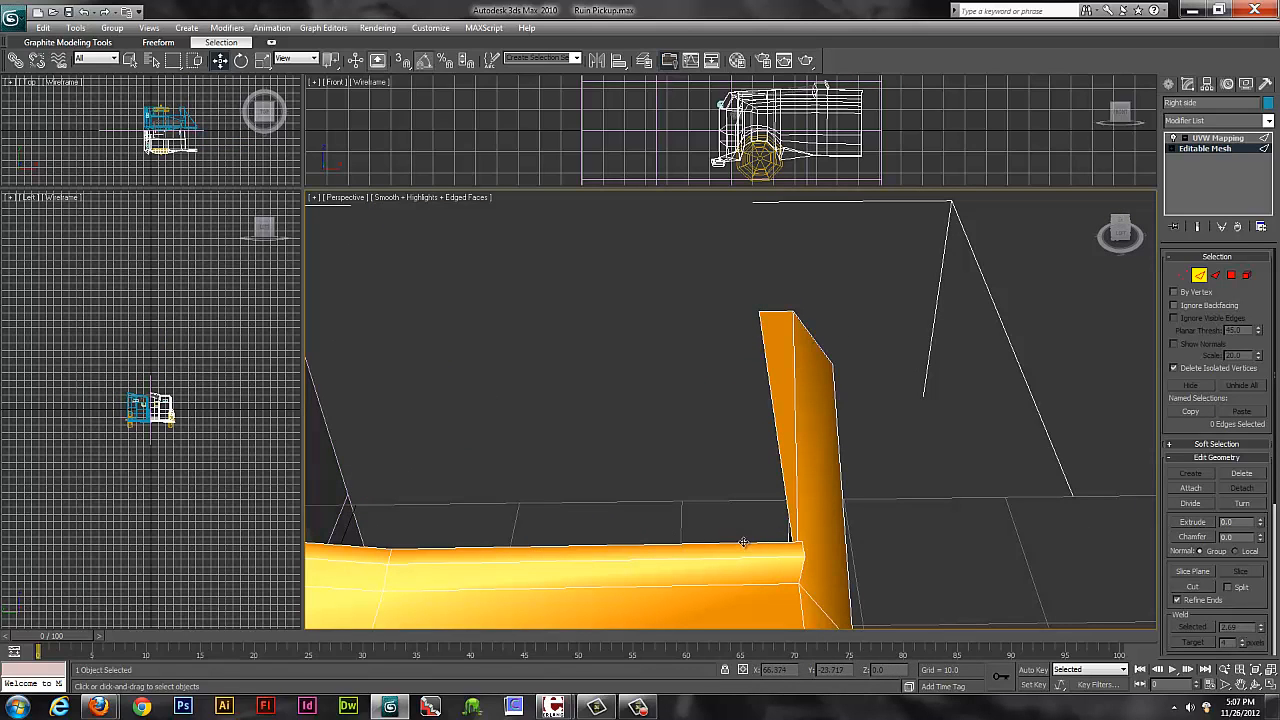
left_click(743, 542)
left_click(743, 540)
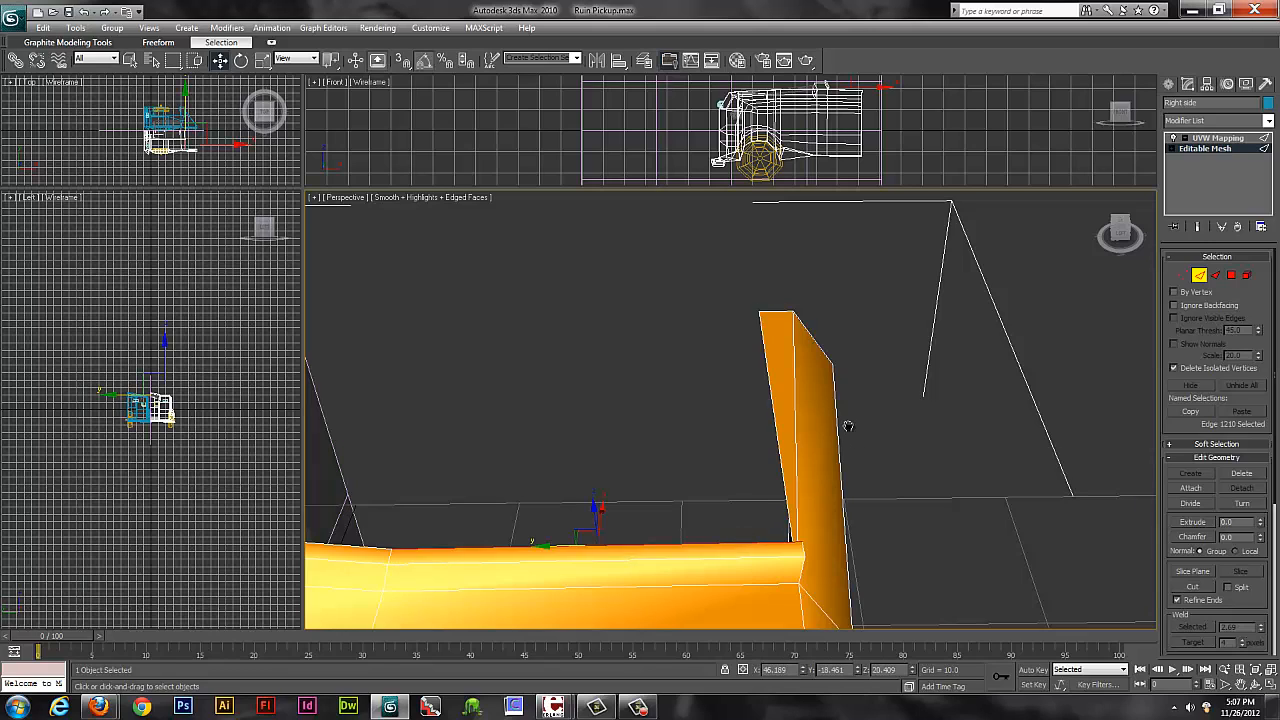
middle_click_drag(848, 426, 834, 376)
left_click(1190, 587)
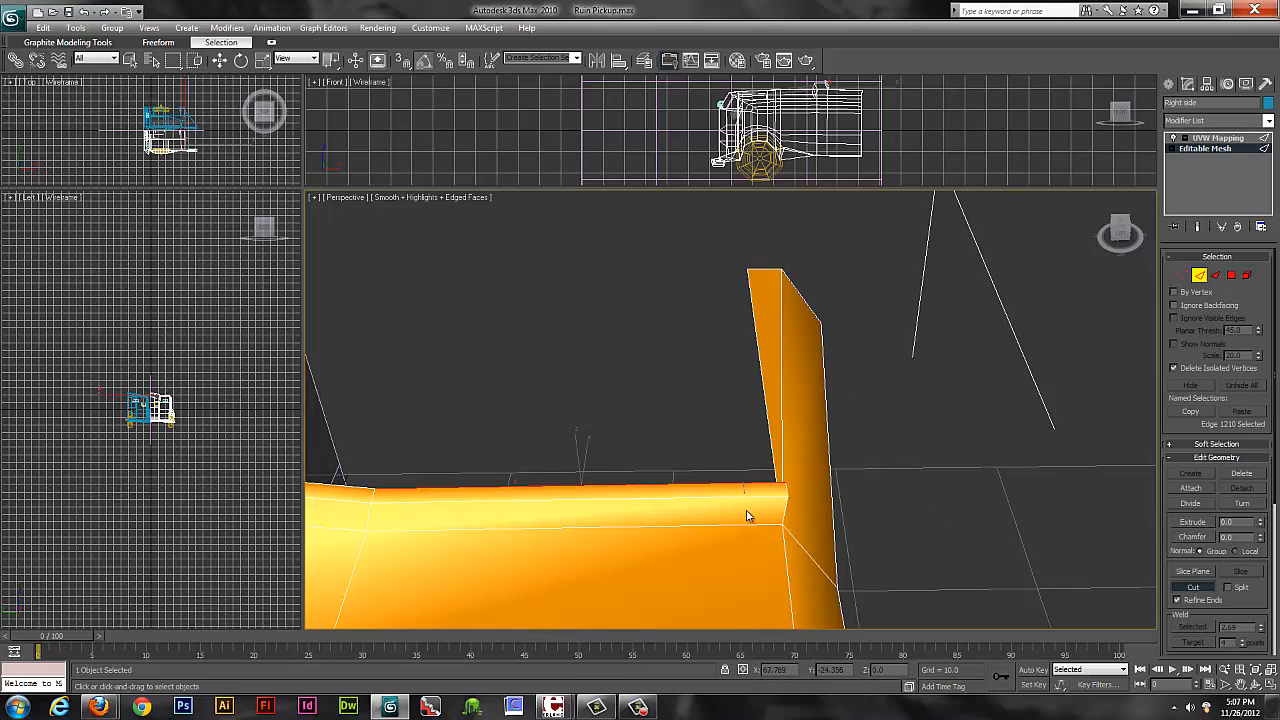
left_click(742, 525)
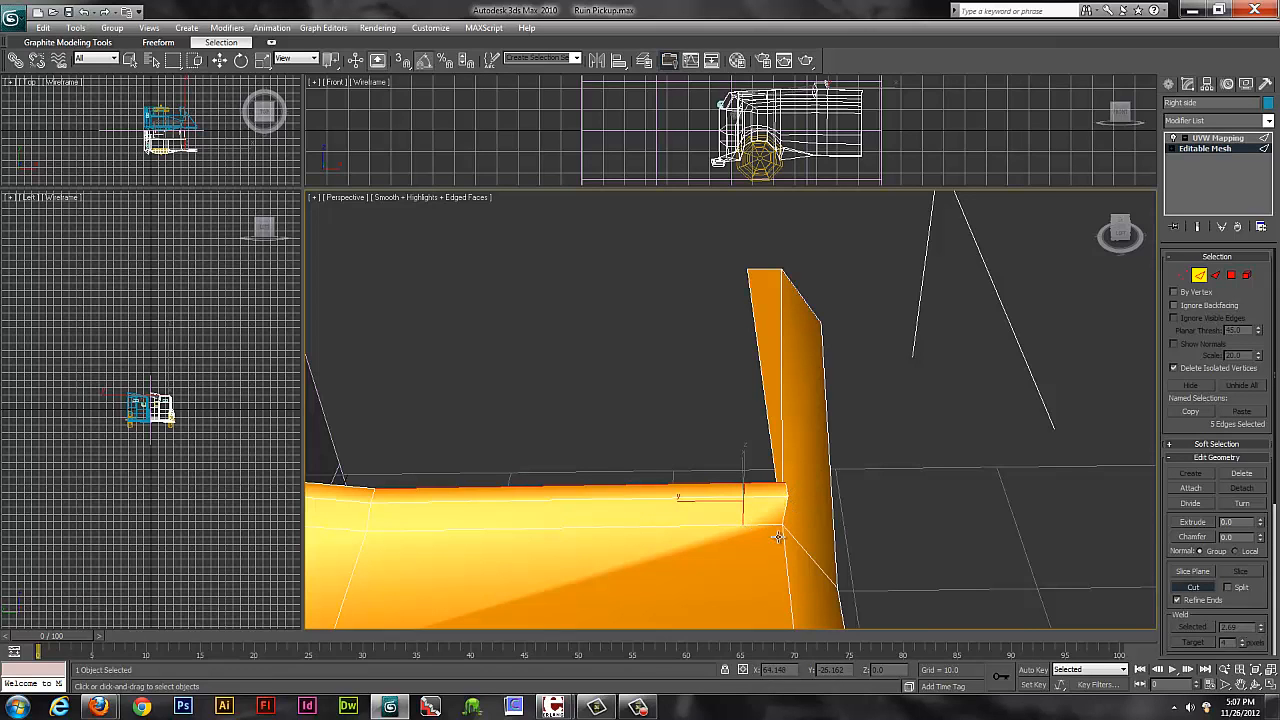
middle_click_drag(899, 463, 573, 423, "alt")
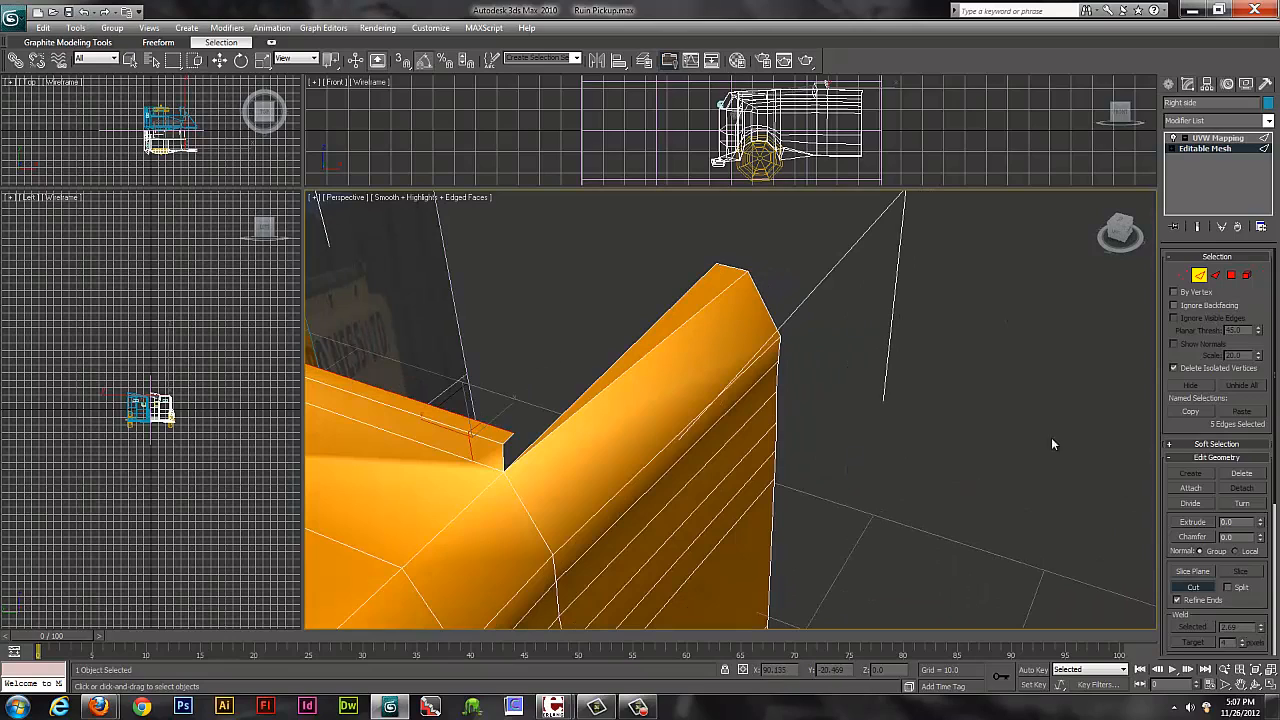
left_click(1205, 588)
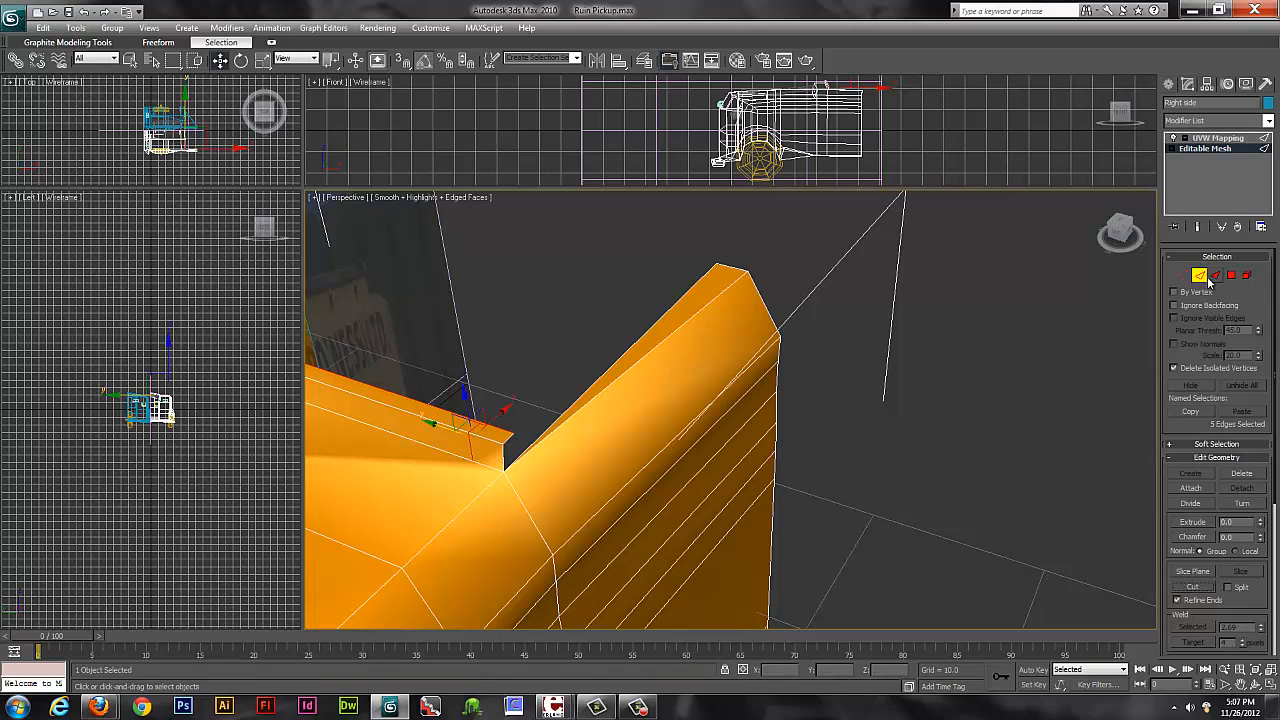
Undo the last edge cut on the flange.
middle_click_drag(503, 387, 649, 415, "alt")
scroll(684, 413, "down", 6)
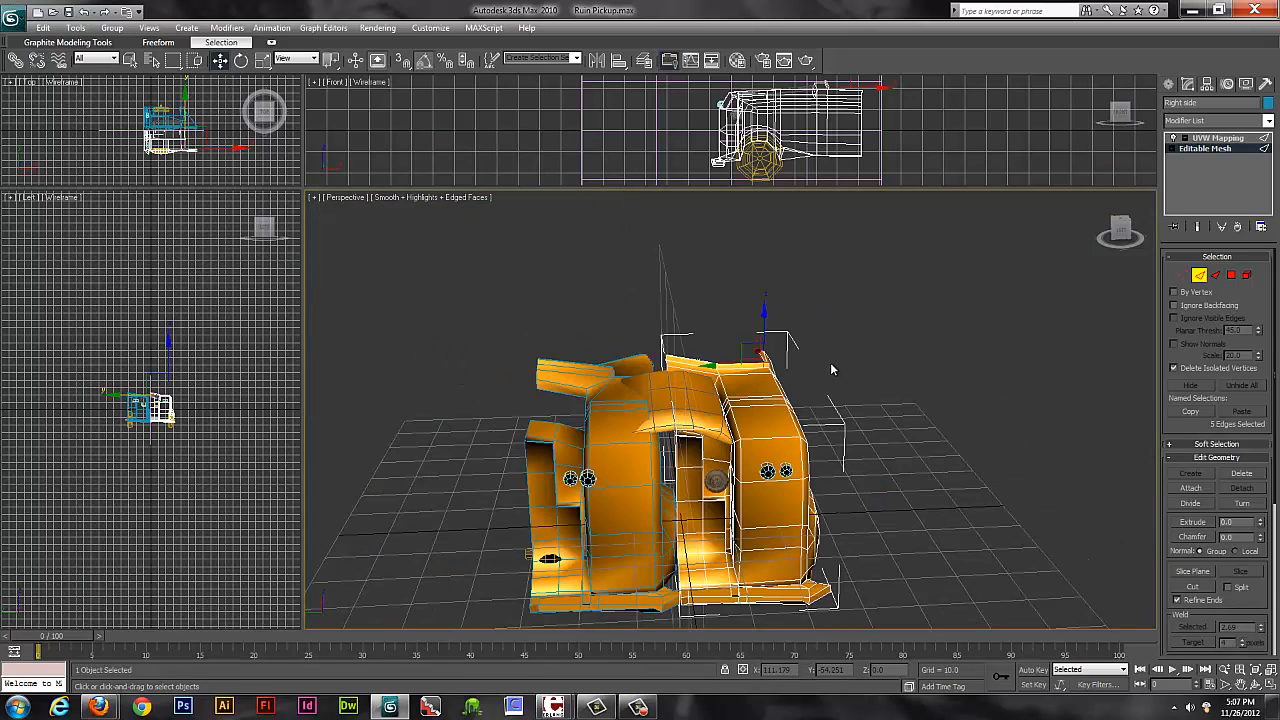
left_click(43, 28)
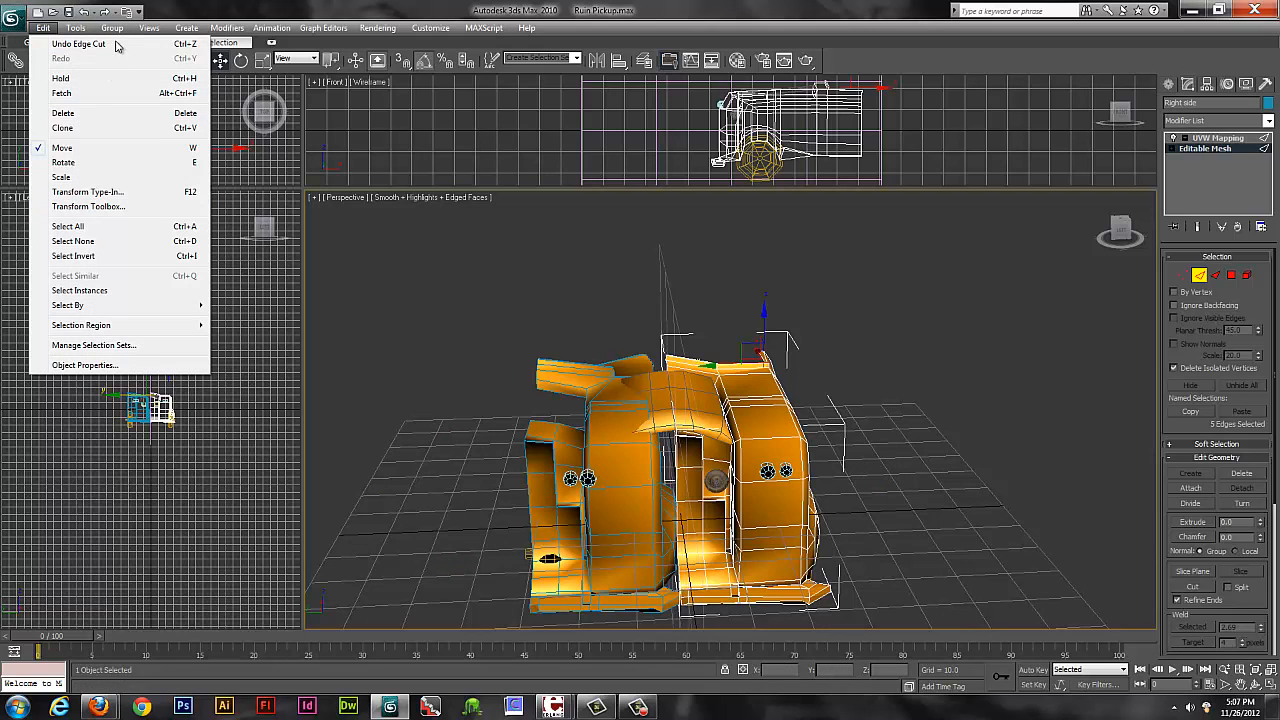
left_click(101, 46)
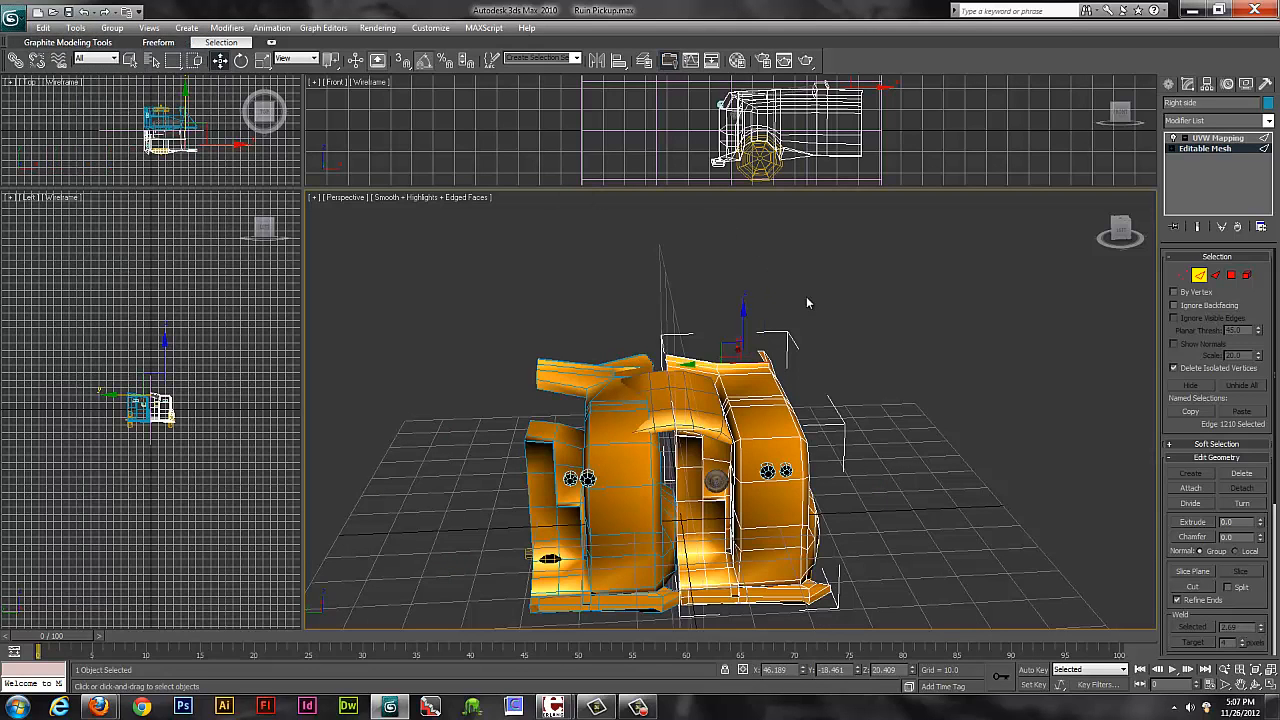
Cut a continuous line of edges from the flange near its outer end along the outer body panel to its lower front edge.
middle_click_drag(806, 348, 785, 330)
scroll(805, 391, "up", 3)
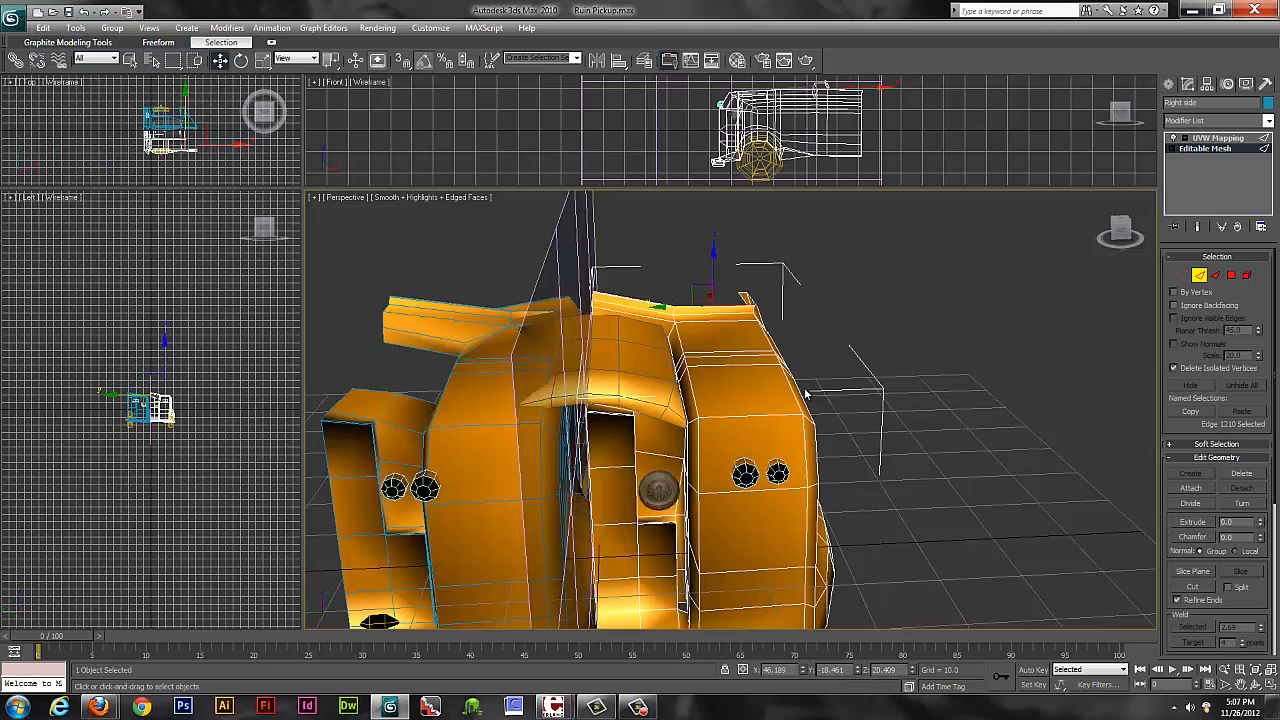
middle_click_drag(835, 398, 880, 385, "alt")
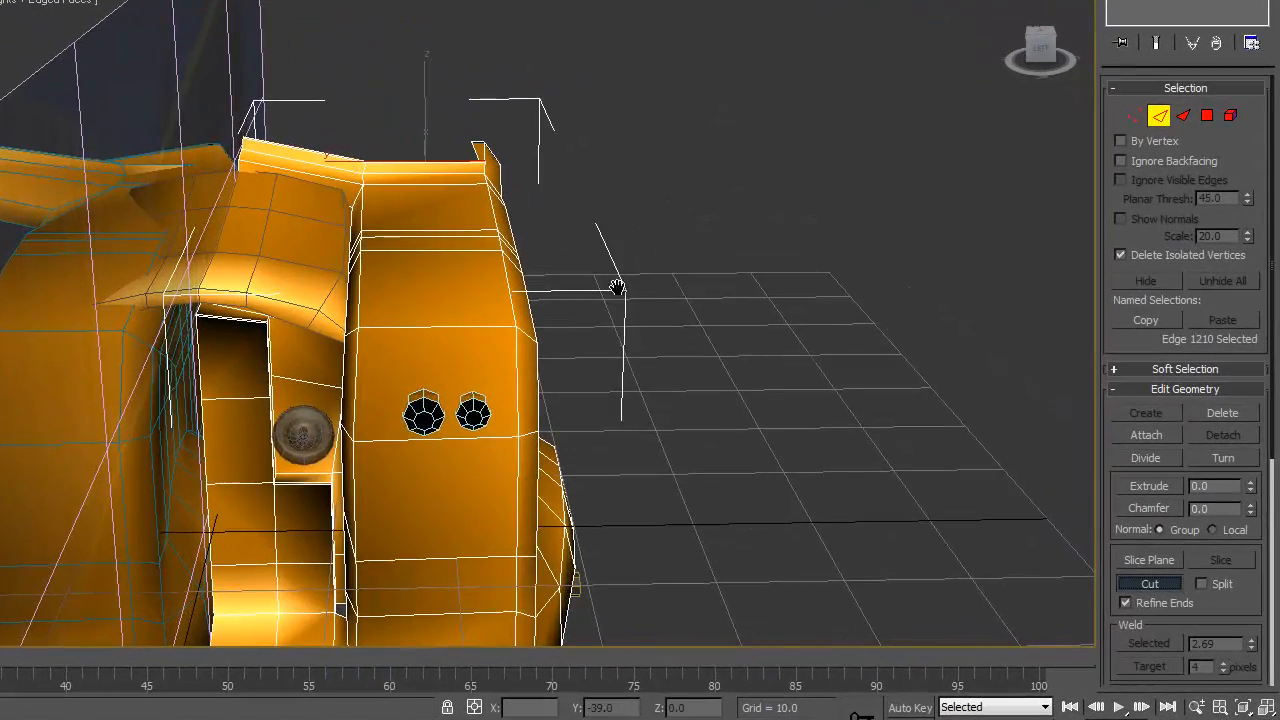
middle_click_drag(836, 388, 820, 350)
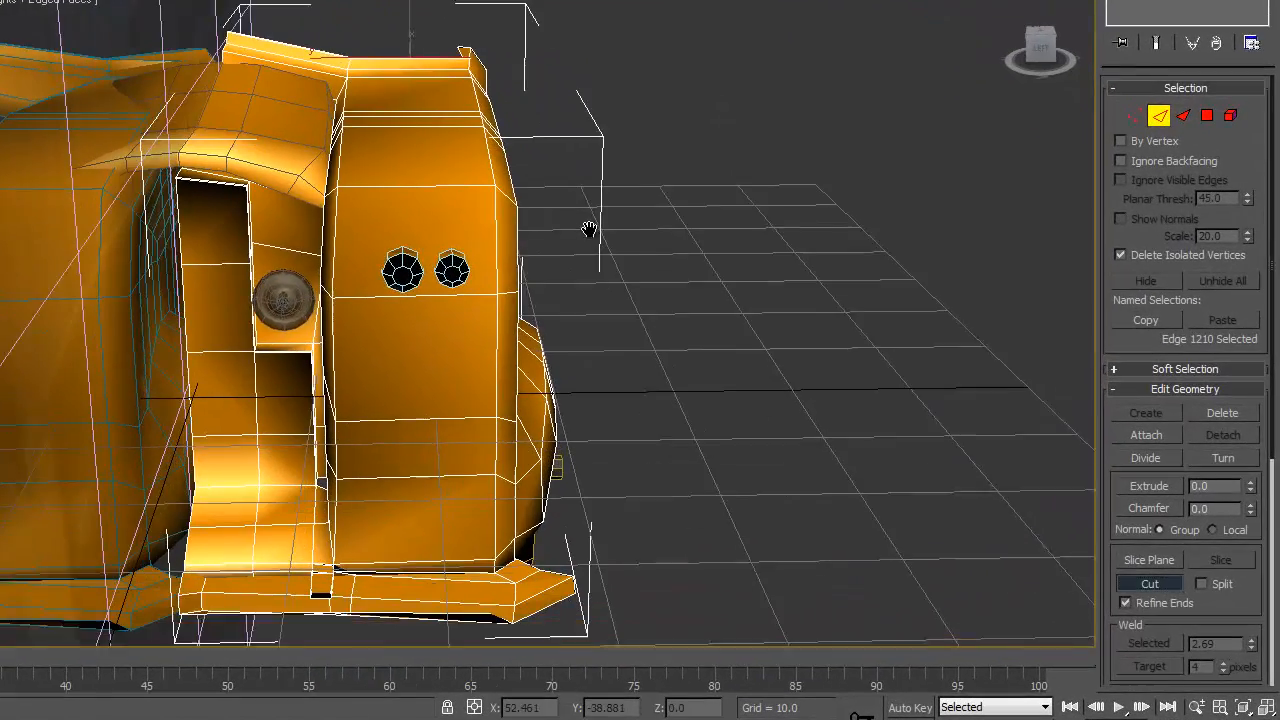
middle_click_drag(589, 229, 581, 244)
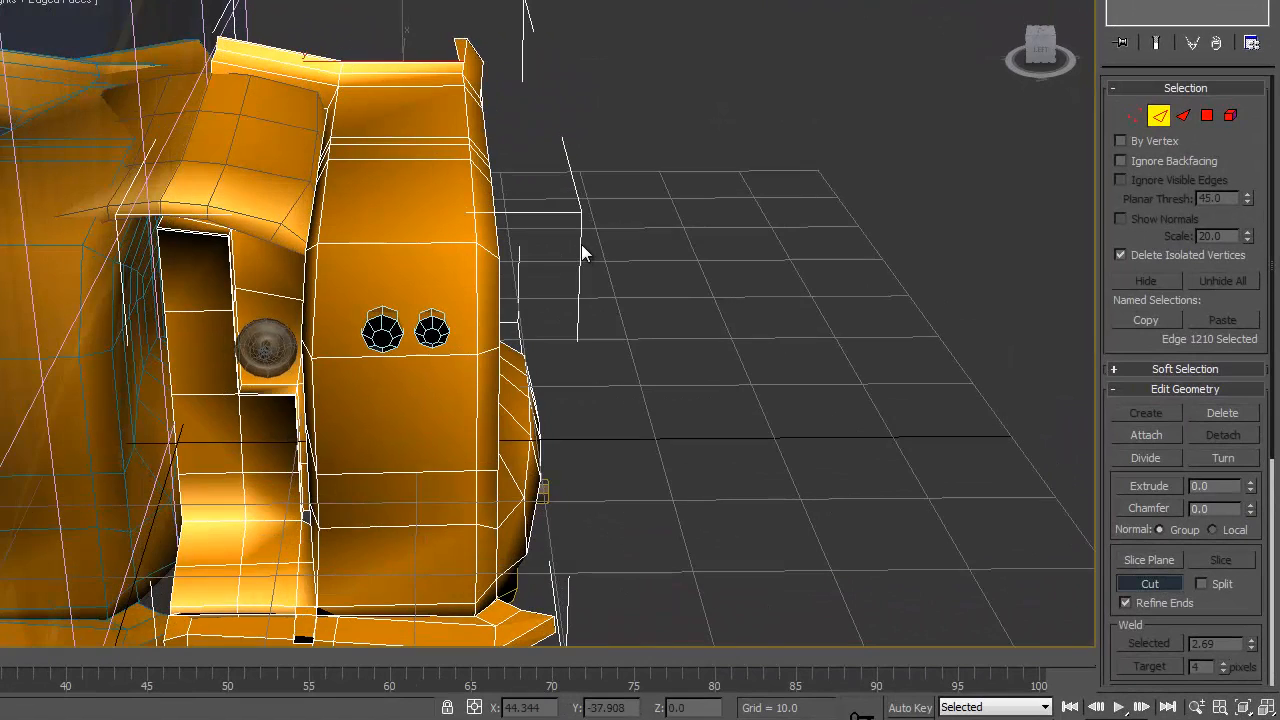
left_click(446, 609)
left_click(457, 614)
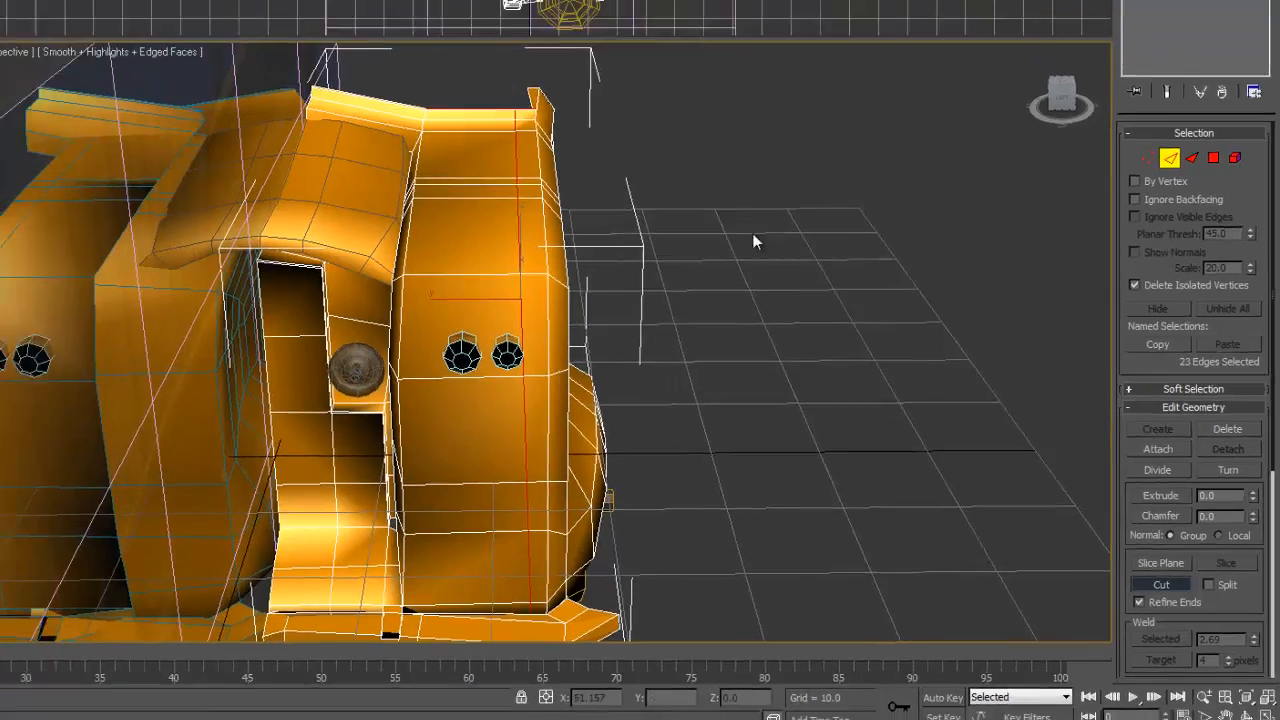
Extend the new cut across the narrow lip to its rear edge, redoing the cut once.
middle_click_drag(705, 207, 613, 441, "alt")
scroll(474, 419, "up", 3)
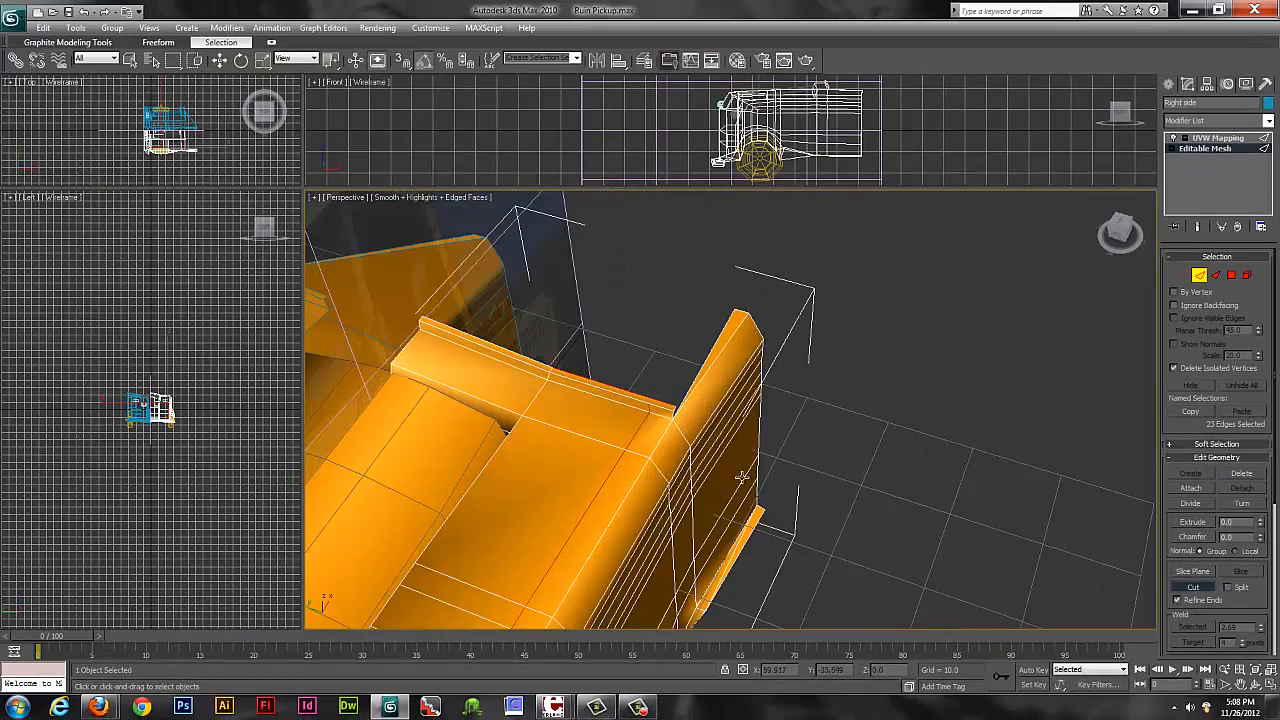
scroll(741, 478, "up", 3)
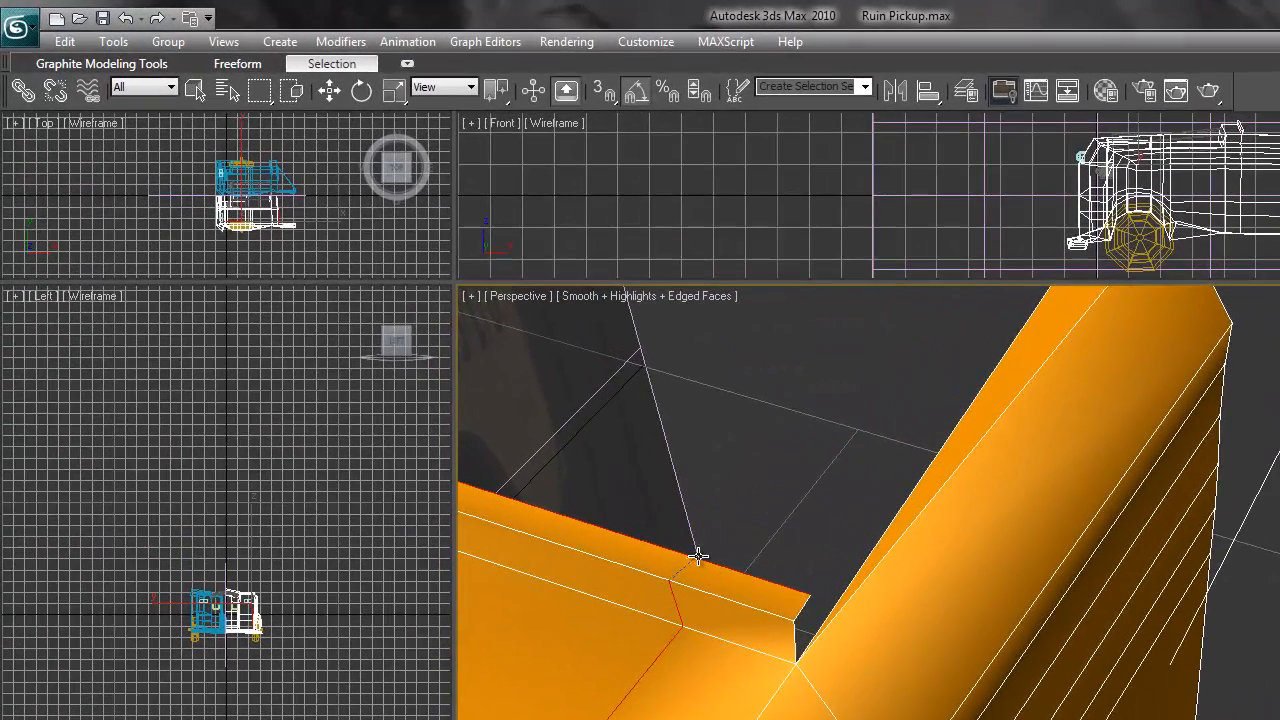
left_click(695, 558)
left_click(74, 43)
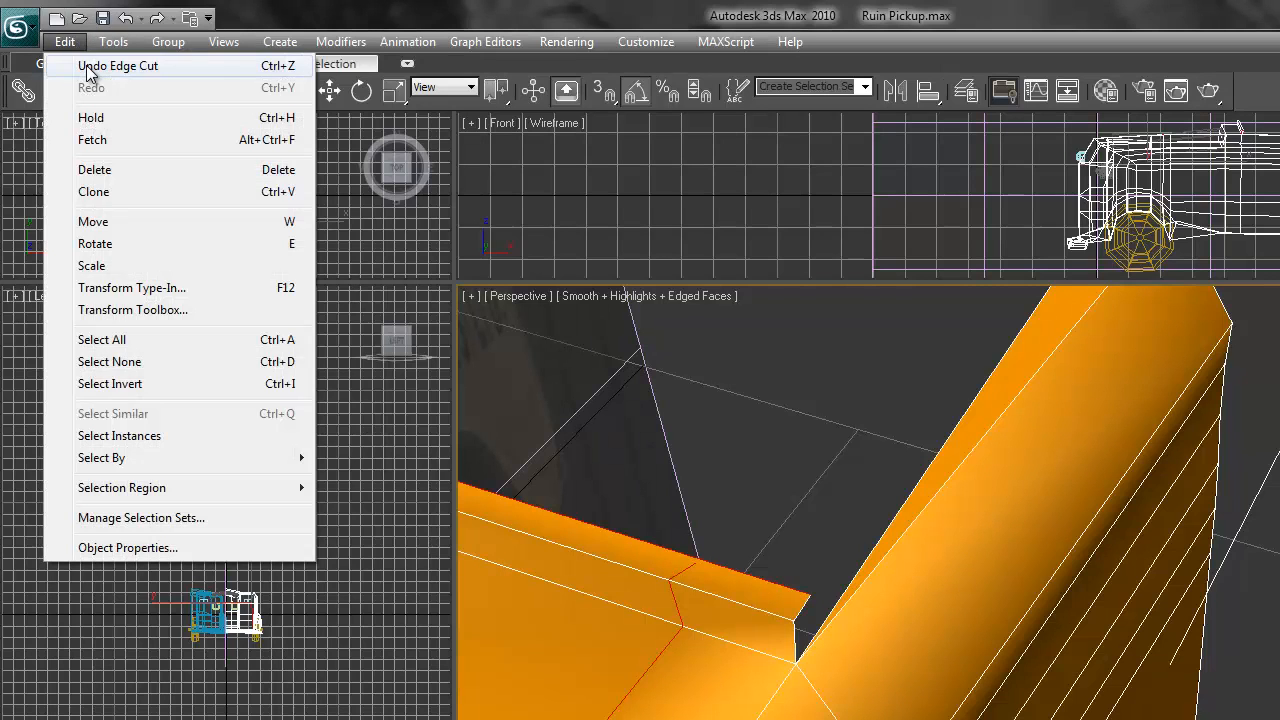
left_click(87, 67)
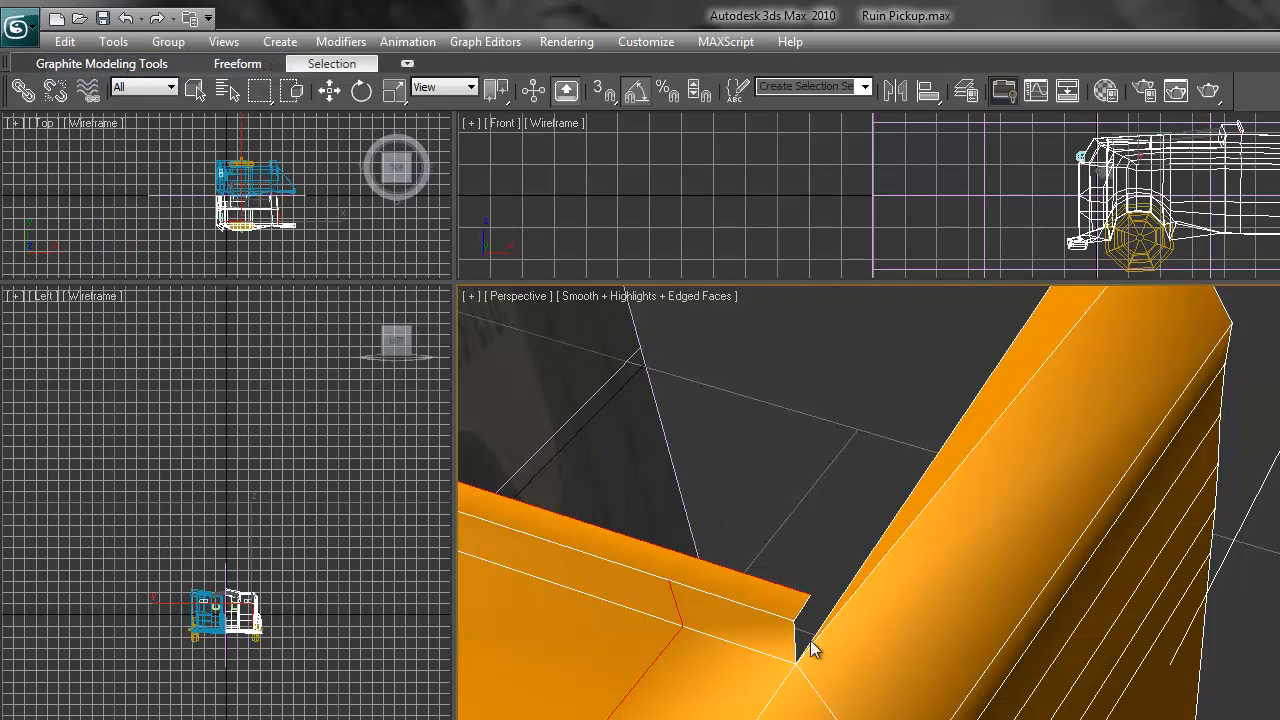
left_click(669, 581)
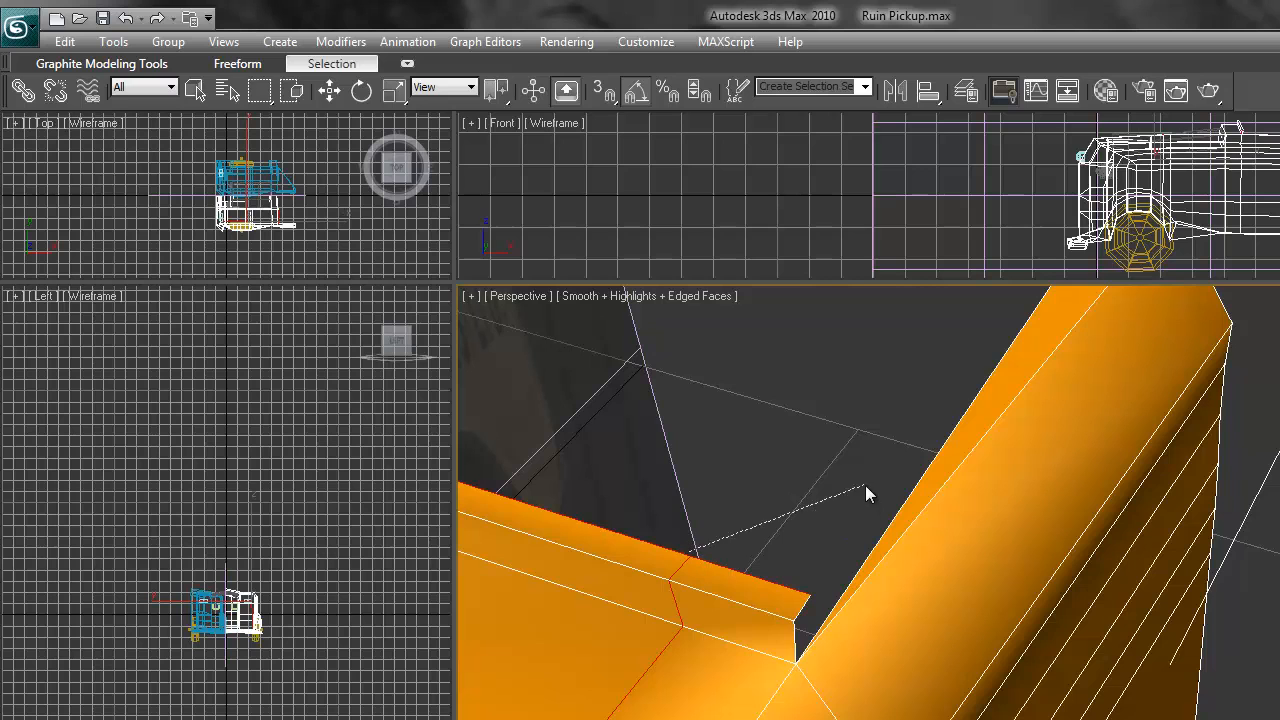
middle_click_drag(846, 421, 886, 430, "alt")
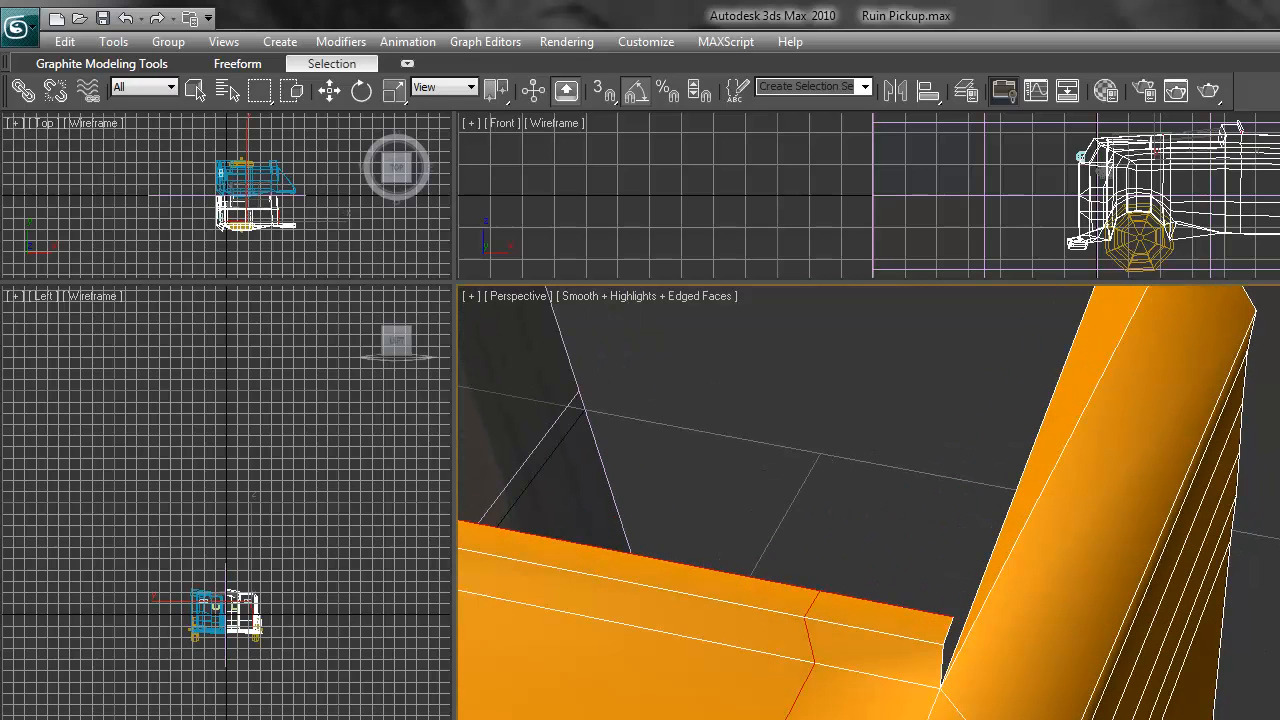
Select the short cut edge across the lip and move it along Y toward the lip's outer end.
key("2")
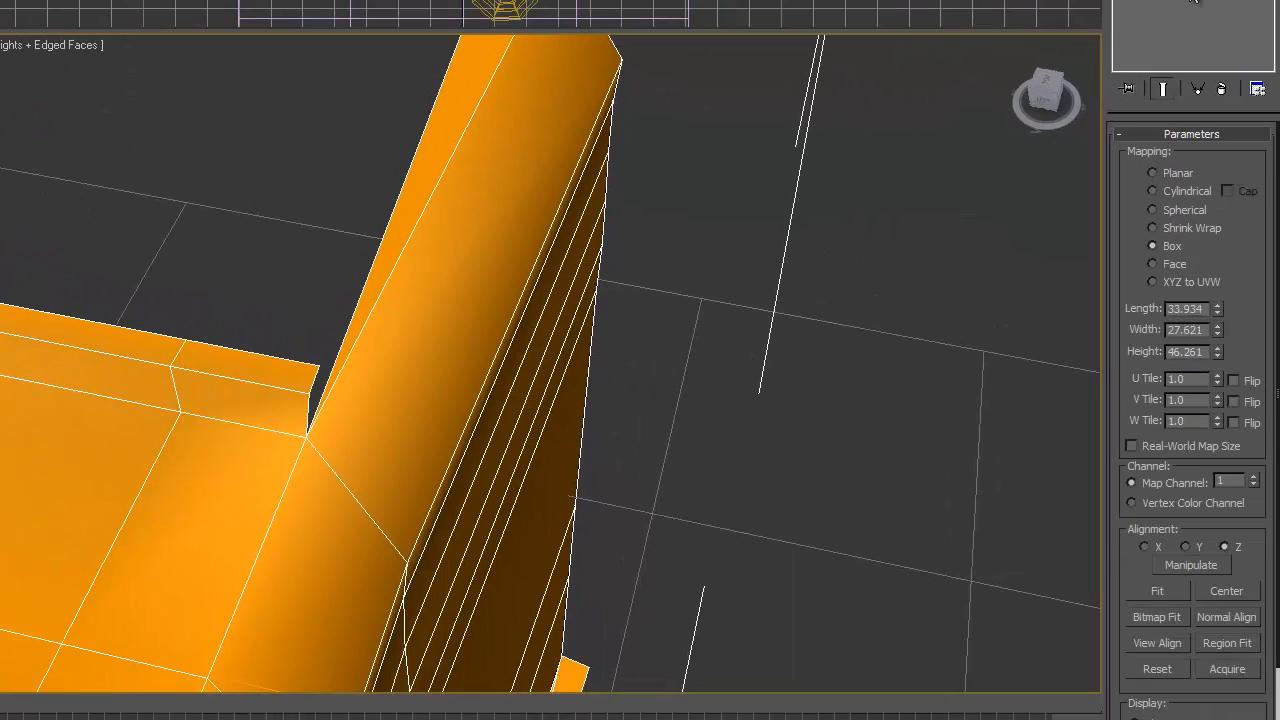
left_click(1192, 2)
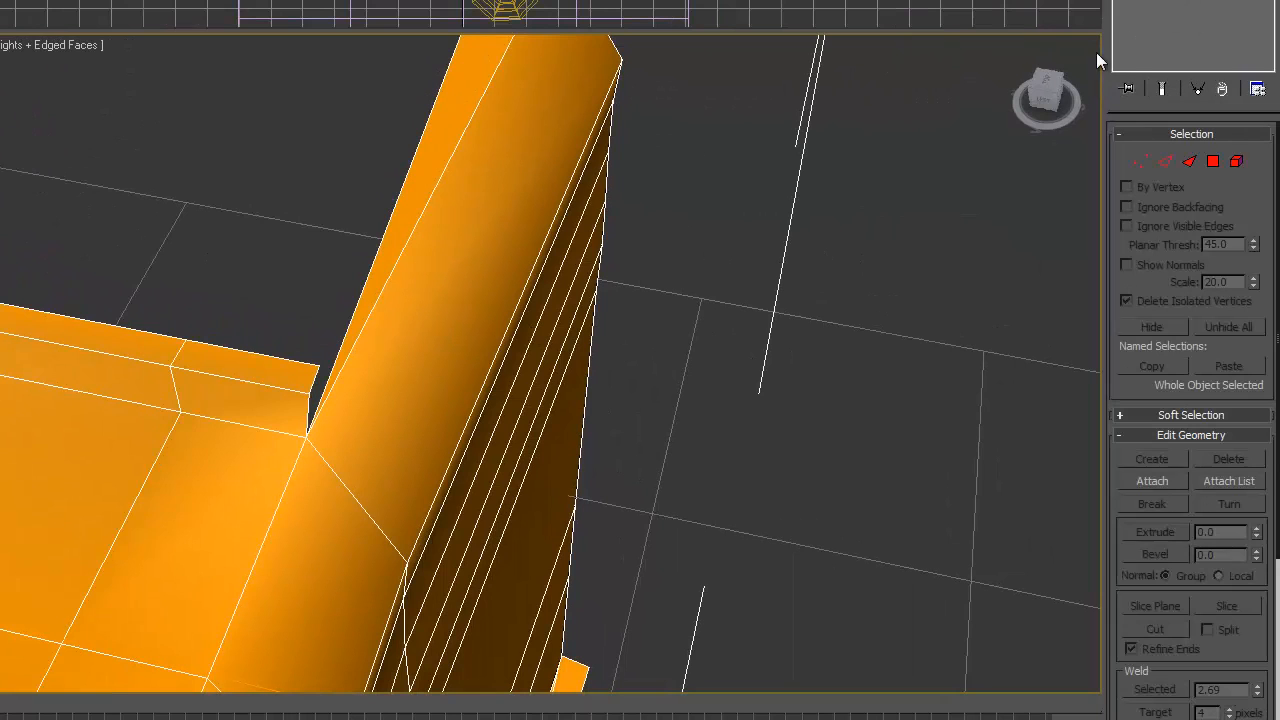
left_click(1166, 162)
left_click(177, 350)
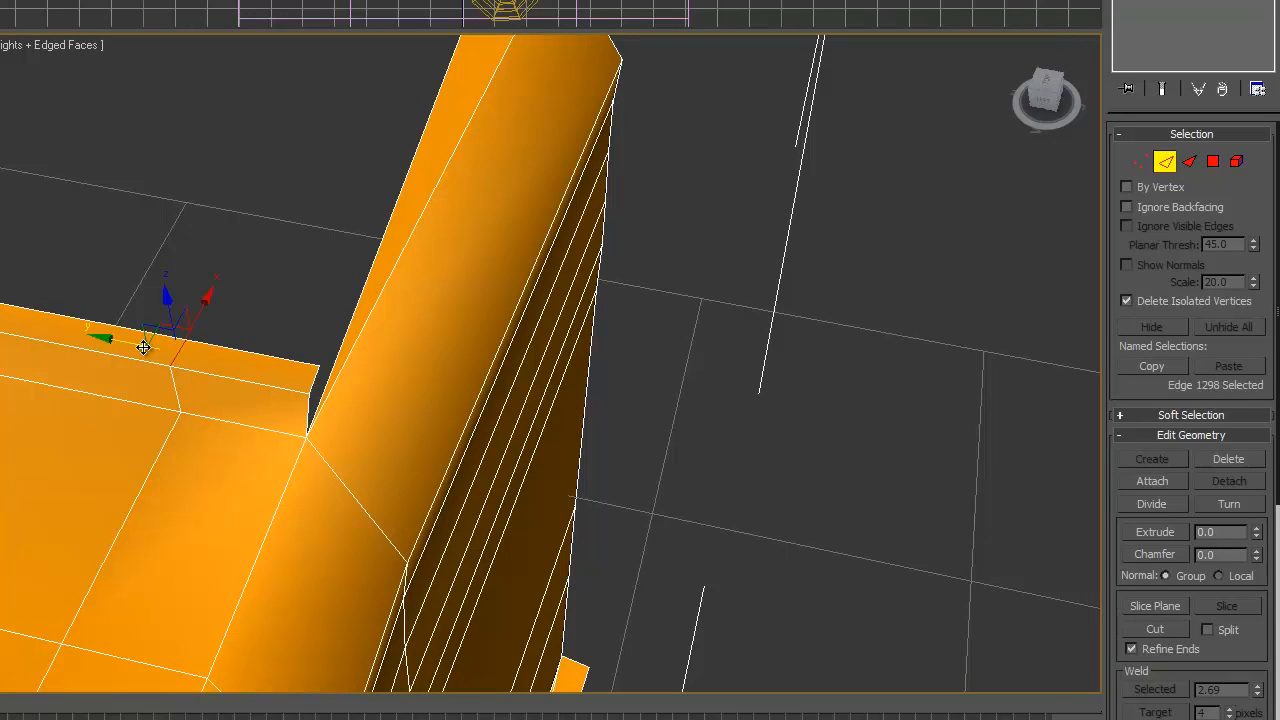
mouse_move(152, 348)
left_mouse_down()
mouse_move(201, 359)
mouse_move(148, 352)
mouse_move(167, 350)
left_mouse_up()
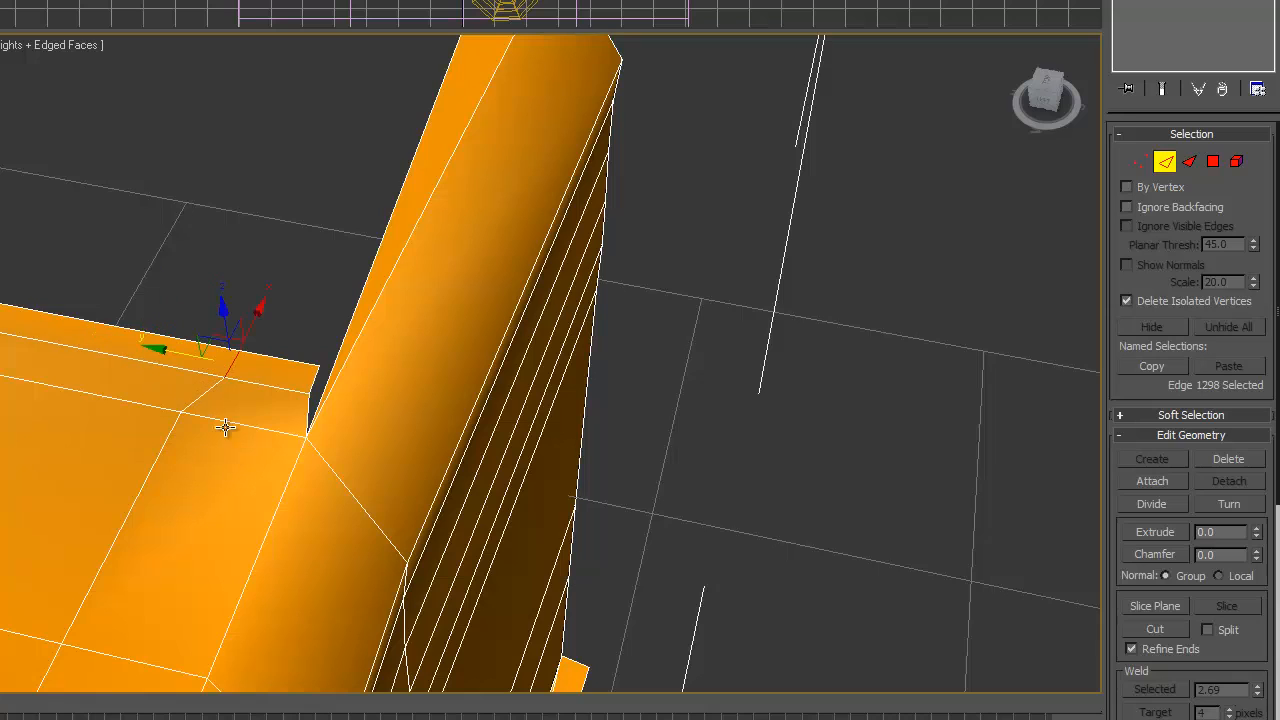
Move the cut edge on the body panel in front of the flange outward along Y to line up with the lip's cut.
left_click(172, 428)
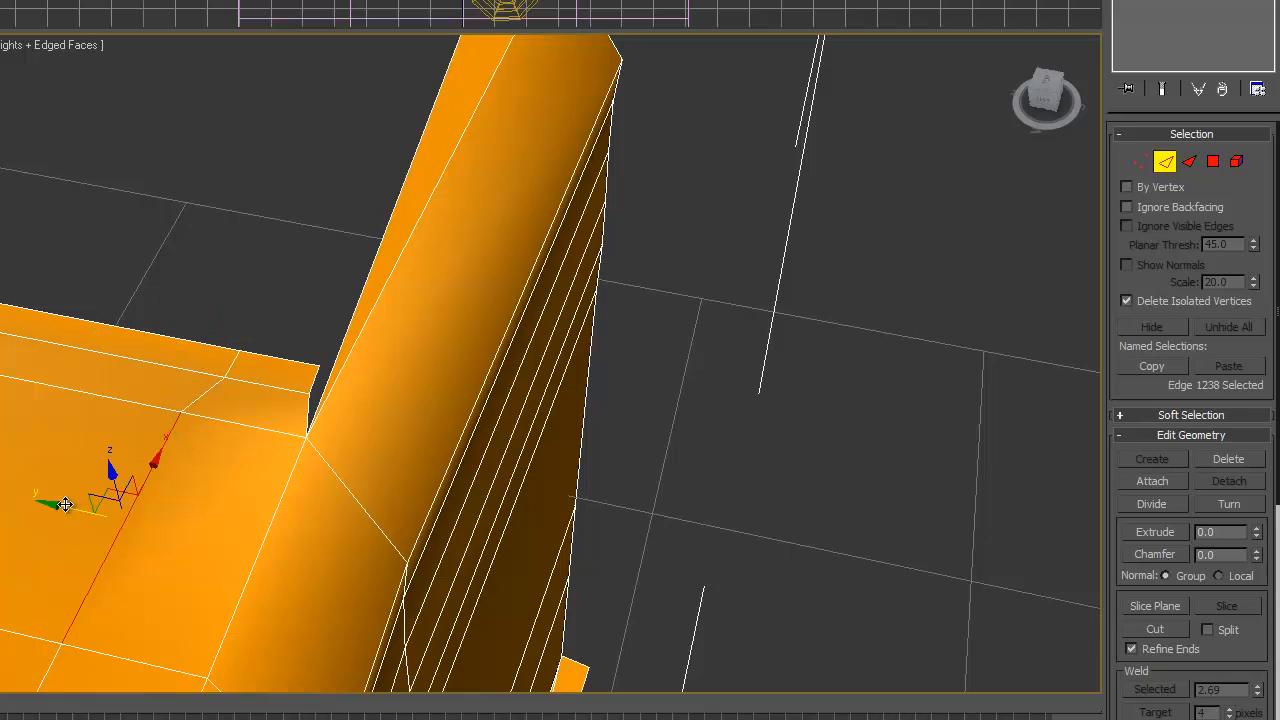
left_click_drag(65, 504, 118, 514)
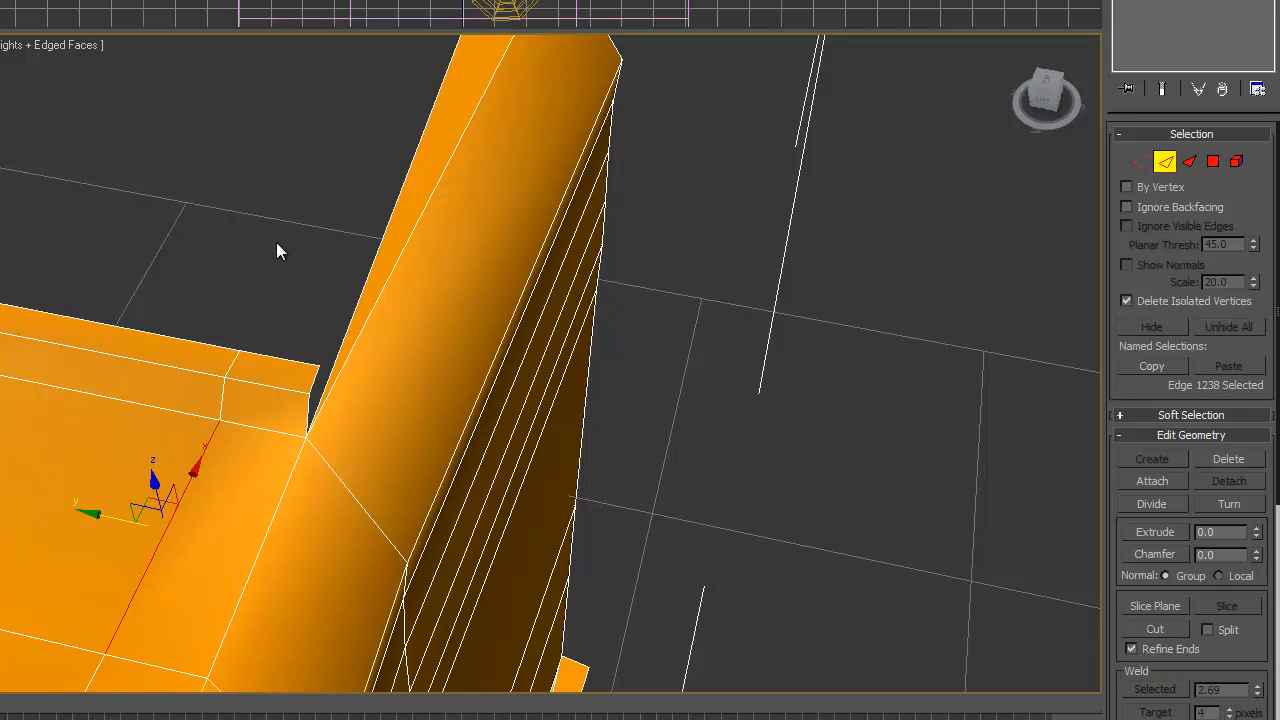
left_click(278, 252)
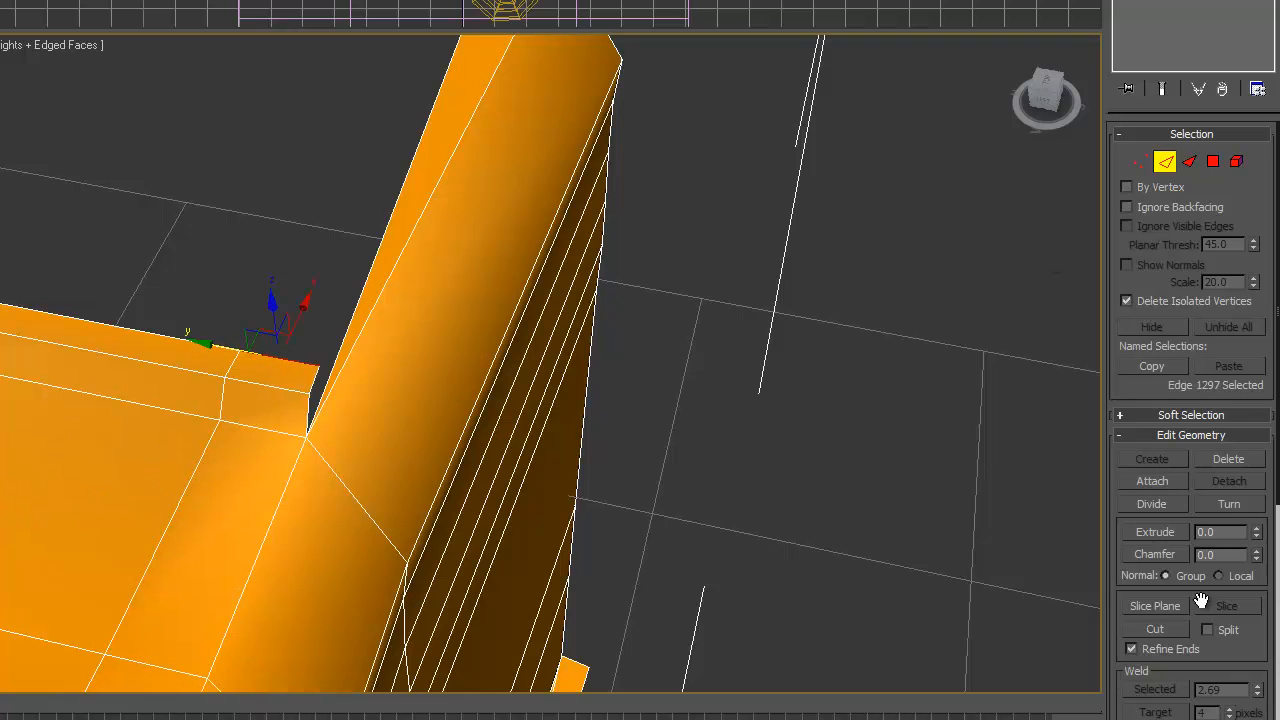
Select the two small faces at the lip's outer end and extrude them upward into a thin post, to about 36.2 along Z.
middle_click_drag(531, 198, 469, 195, "alt")
middle_click_drag(615, 265, 1060, 480)
left_click(521, 180)
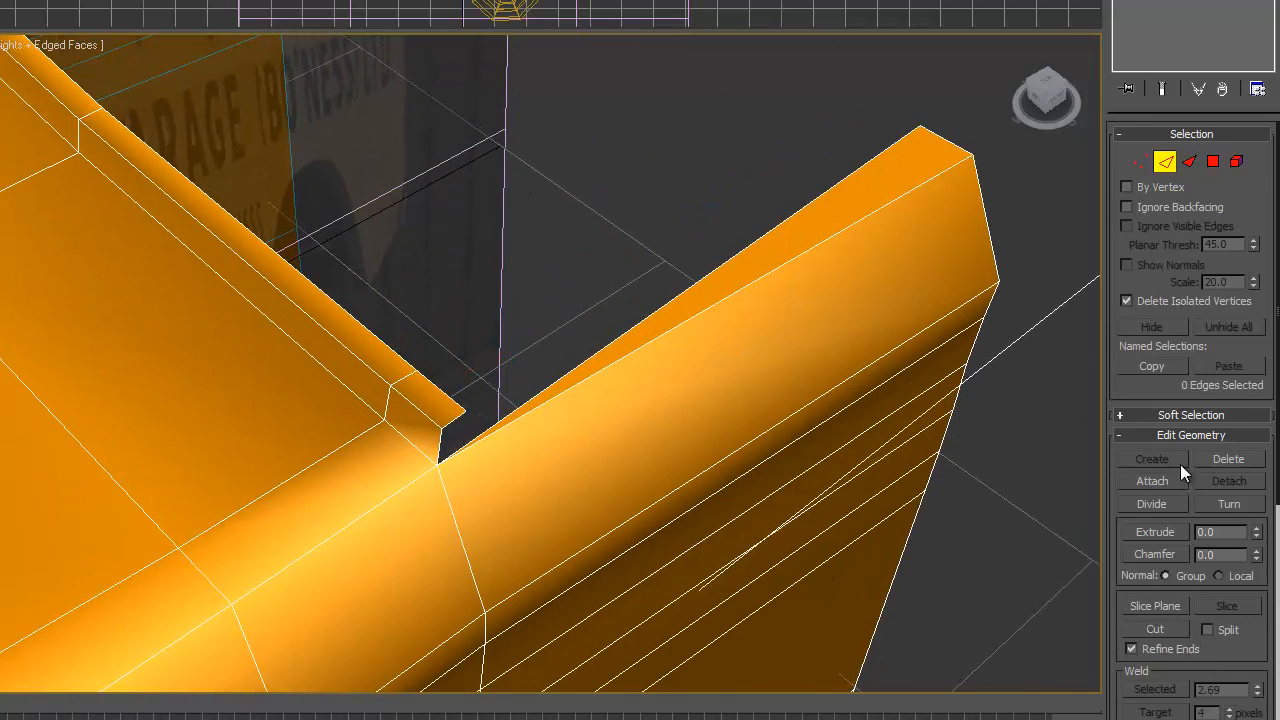
left_click(1209, 163)
left_click(428, 400)
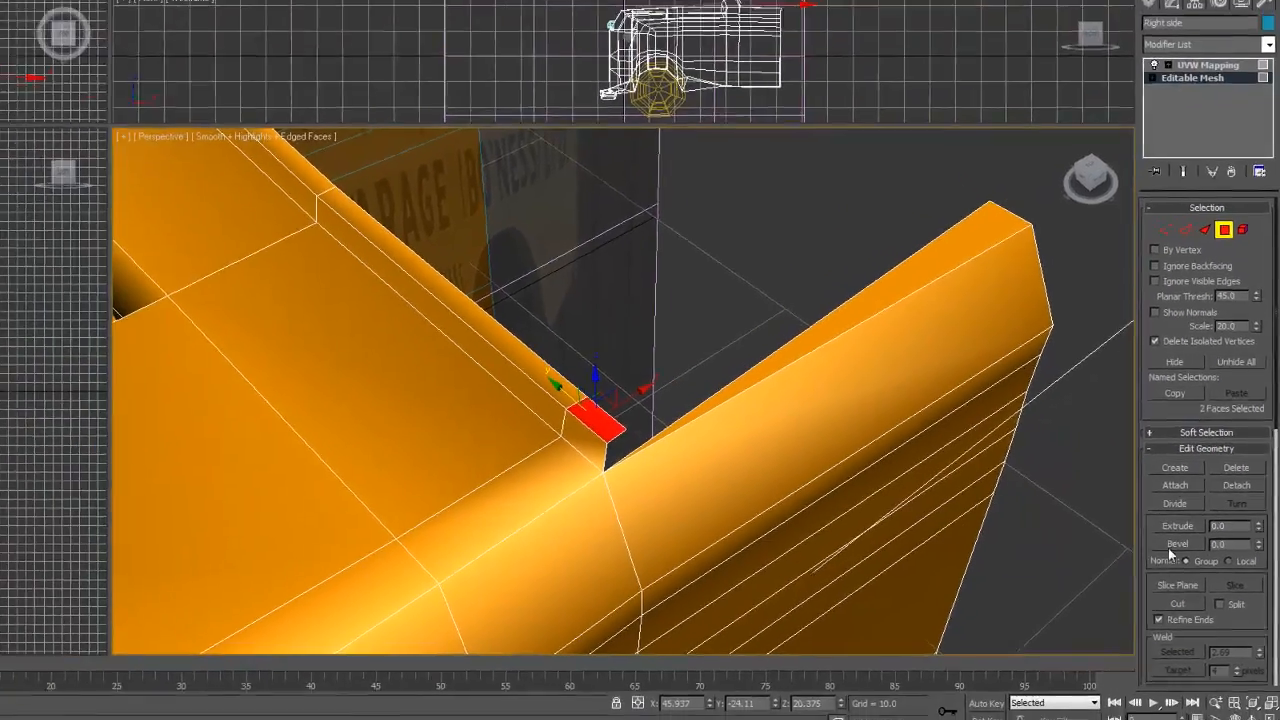
left_click(1154, 531)
middle_click_drag(817, 361, 657, 526)
left_click_drag(658, 508, 683, 429)
scroll(606, 378, "down", 4)
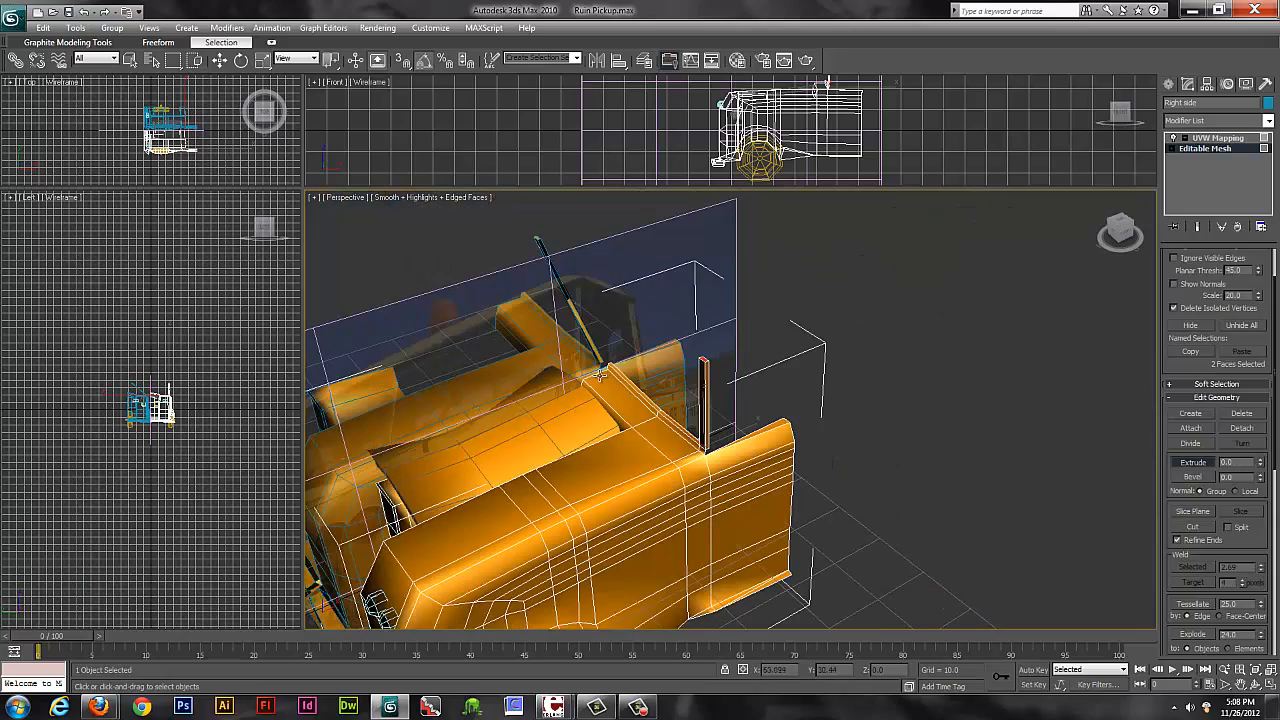
Move the post's top faces rearward along X so the pillar slants backward, clear the selection and leave face editing.
left_click(219, 60)
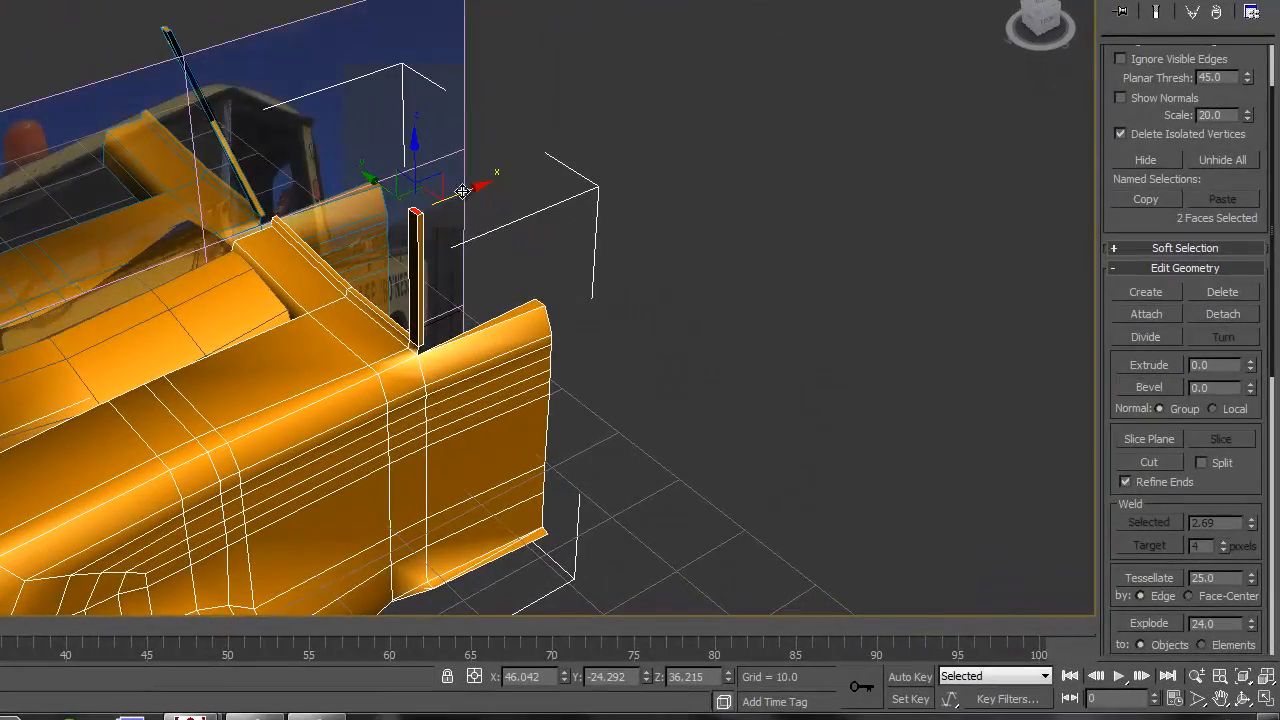
left_click_drag(528, 233, 594, 196)
middle_click_drag(390, 174, 506, 185, "alt")
left_click(823, 224)
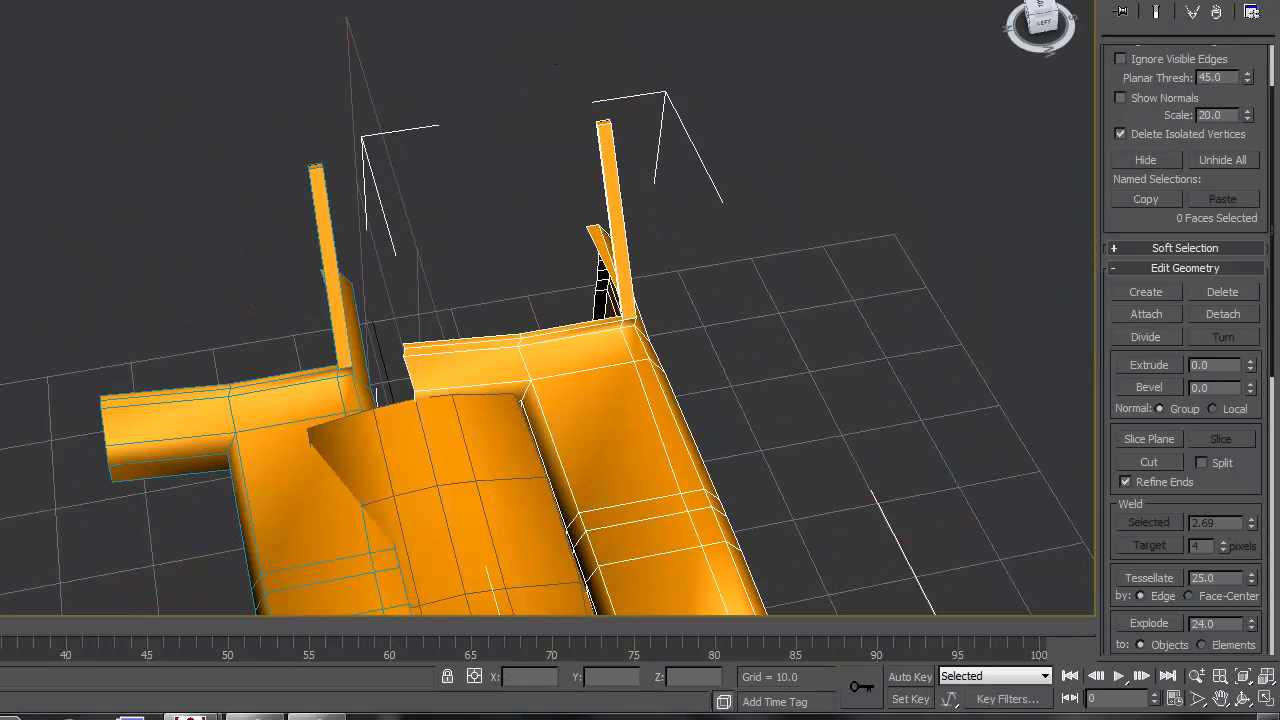
key("4")
middle_click_drag(572, 222, 310, 256, "alt")
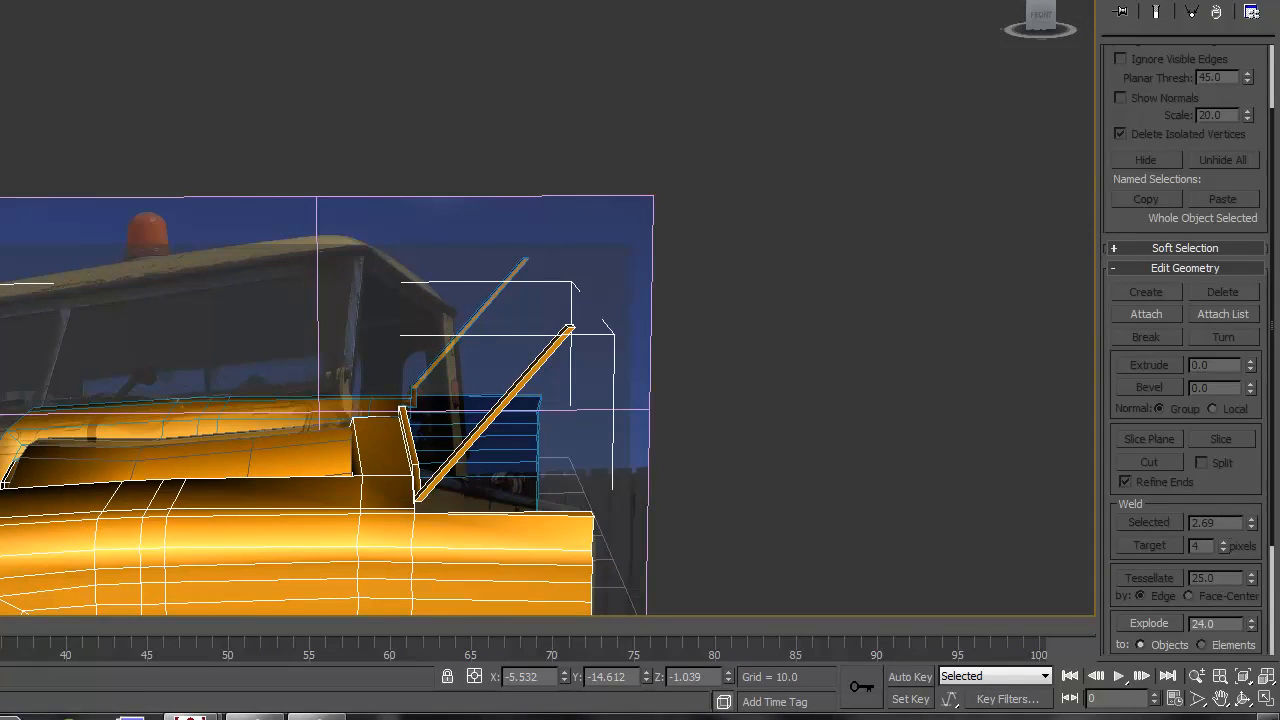
left_click_drag(1148, 103, 1151, 381)
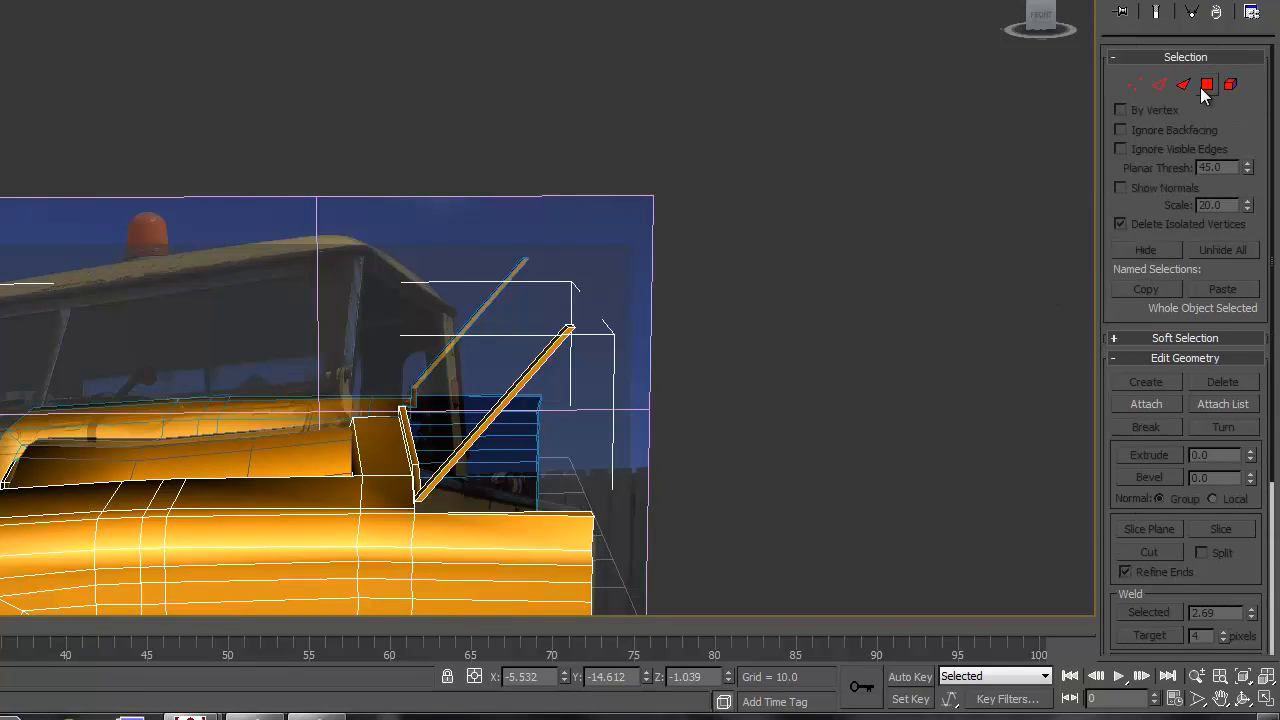
Select the two small faces at the slanted pillar's upper end for face editing.
left_click(1207, 85)
middle_click_drag(620, 410, 509, 371, "alt")
scroll(530, 280, "up", 3)
left_click(555, 277)
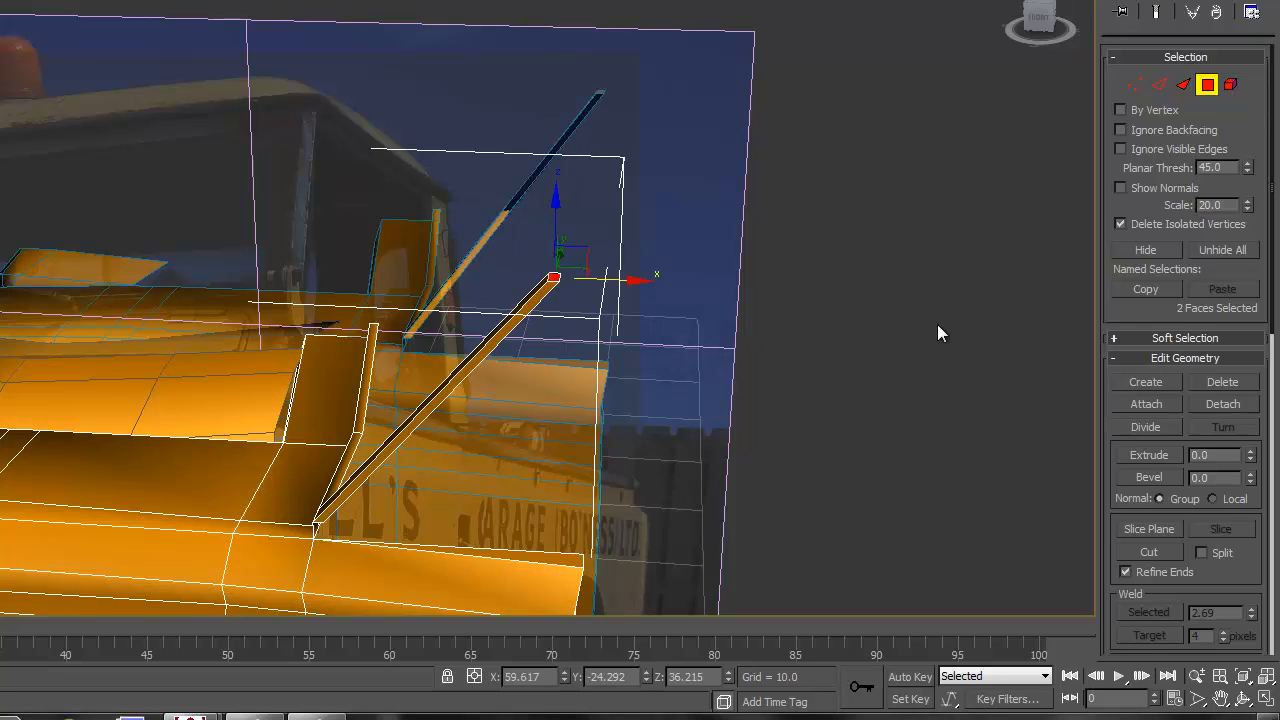
Try to rotate the pillar's end faces about Y and extrude them, and undo both changes.
key("e")
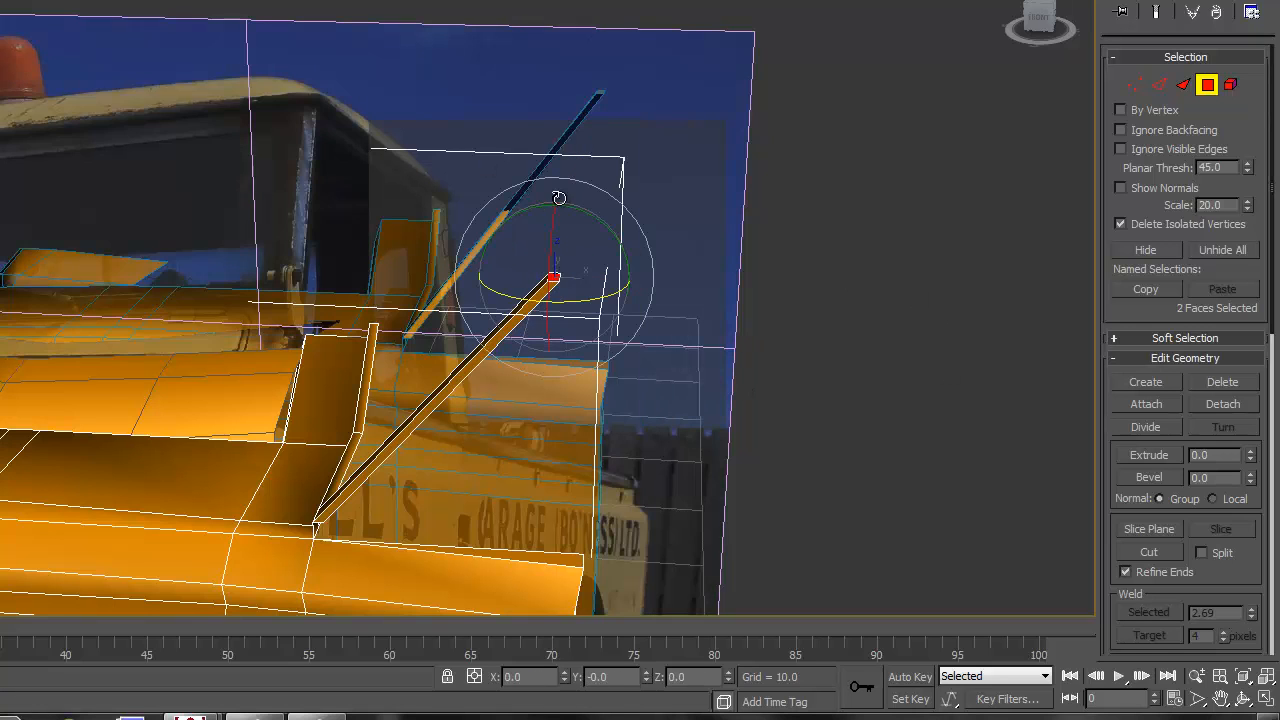
left_click_drag(616, 284, 578, 441)
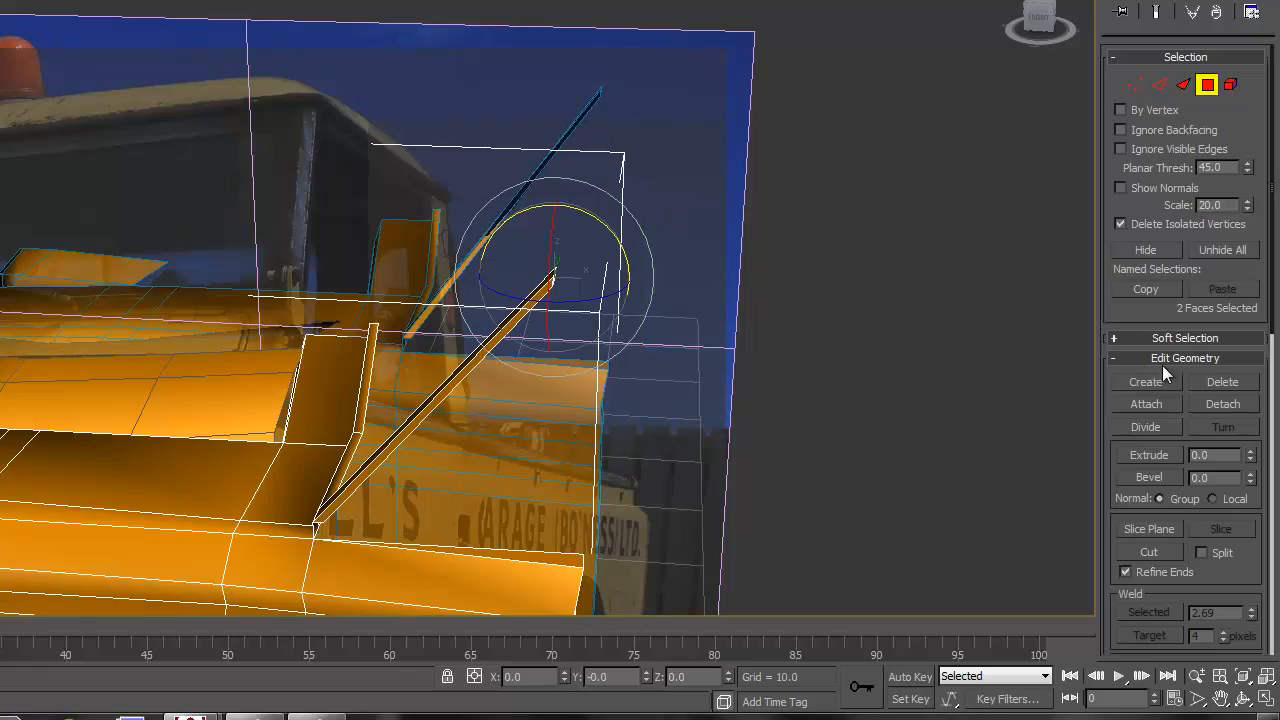
left_click(1146, 458)
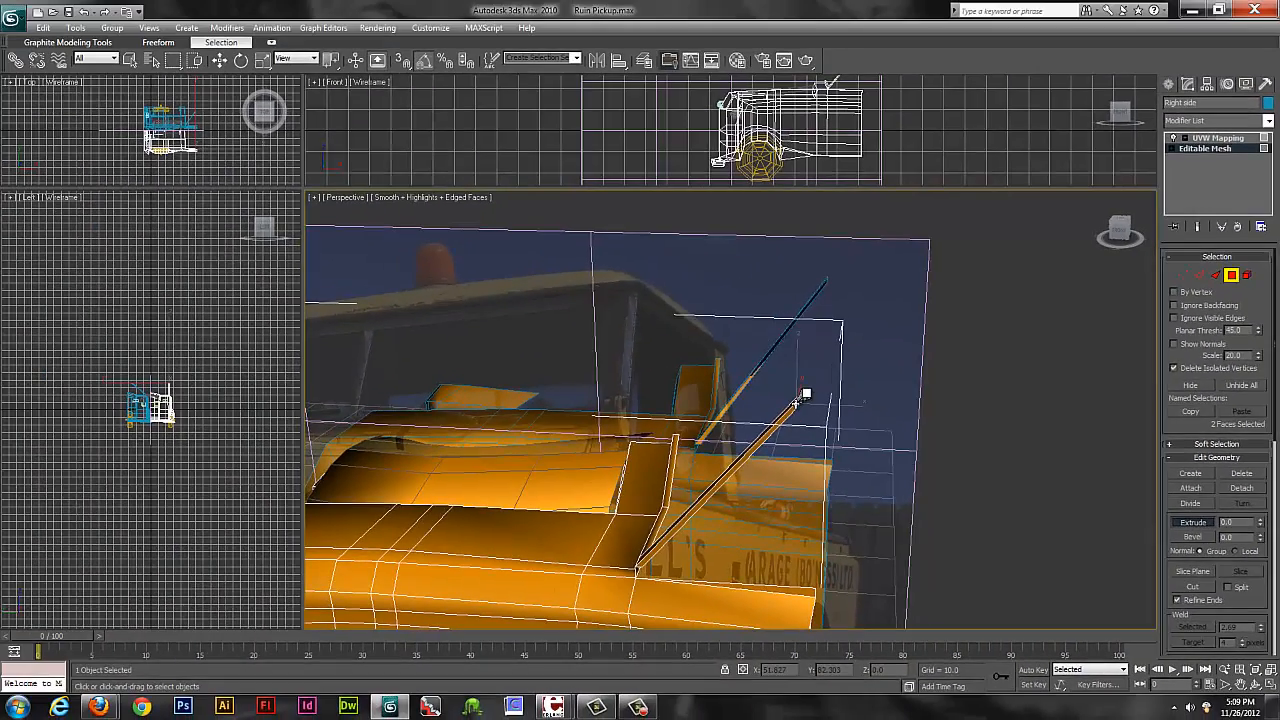
mouse_move(805, 395)
left_mouse_down()
mouse_move(814, 386)
mouse_move(806, 405)
left_mouse_up()
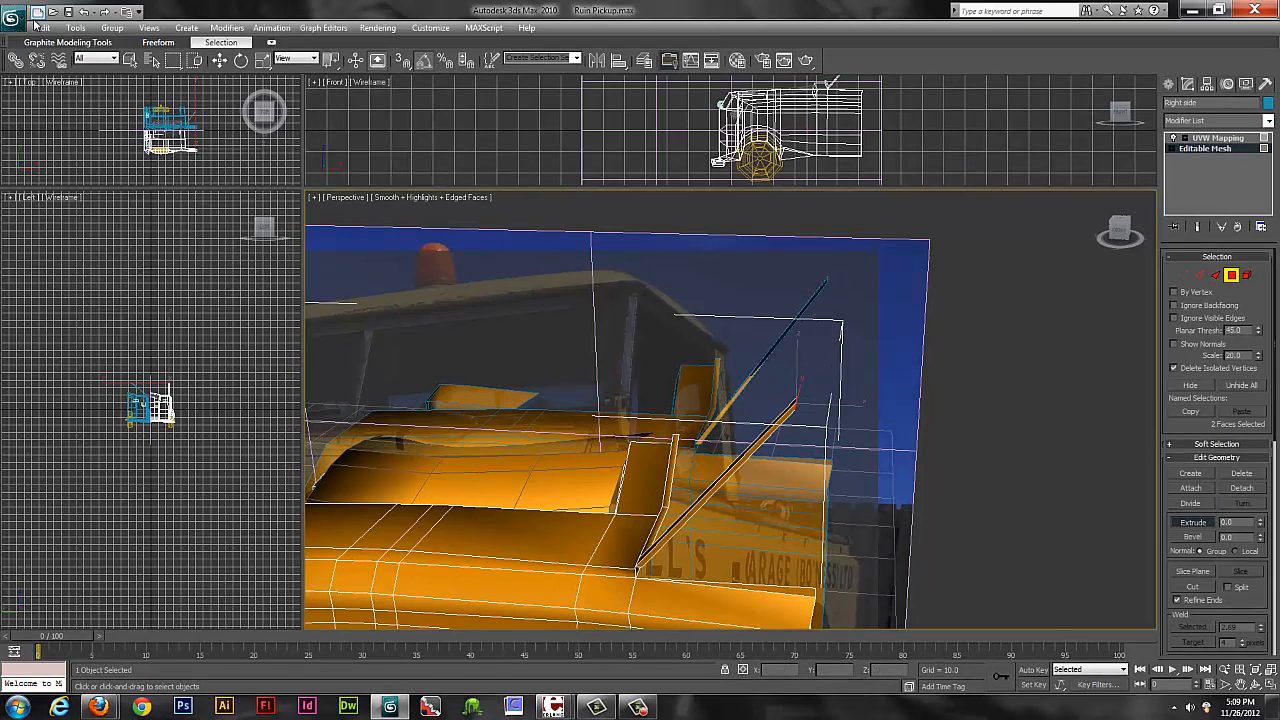
left_click(40, 27)
left_click(50, 46)
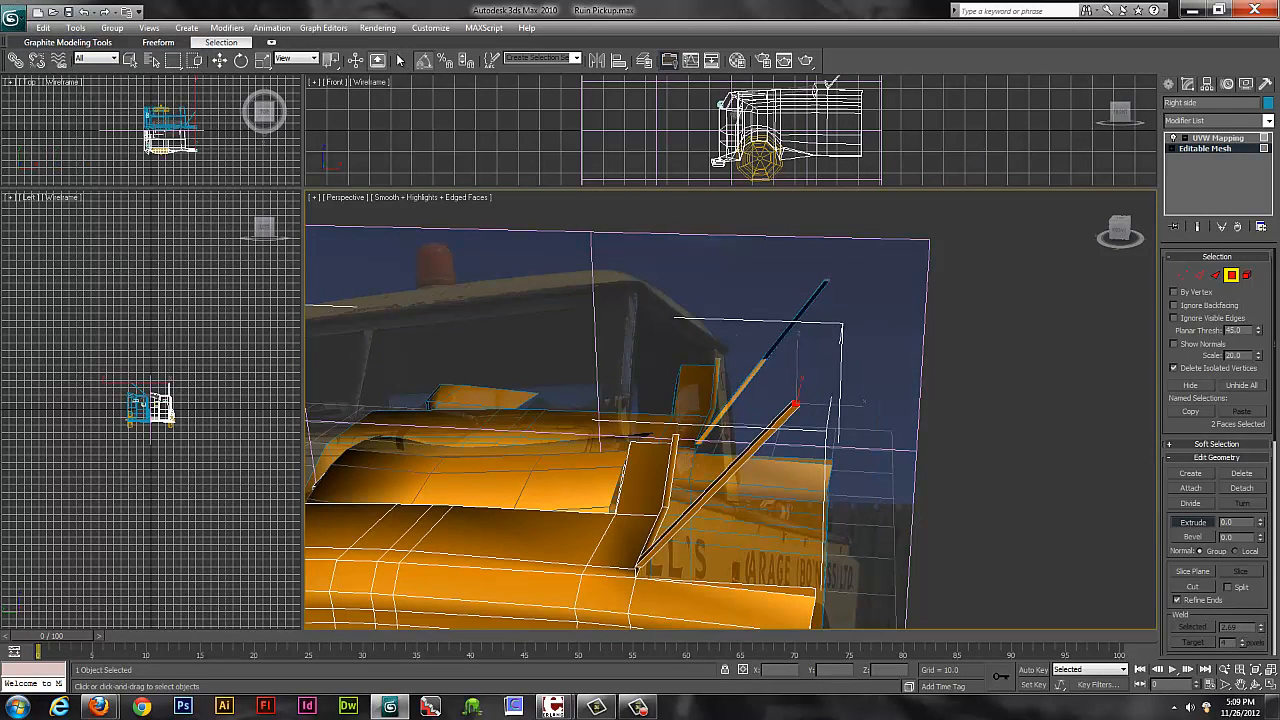
Rotate the pillar's end faces about Y to face rearward and extrude them into a short stub, lowering its end slightly along Z.
key("e")
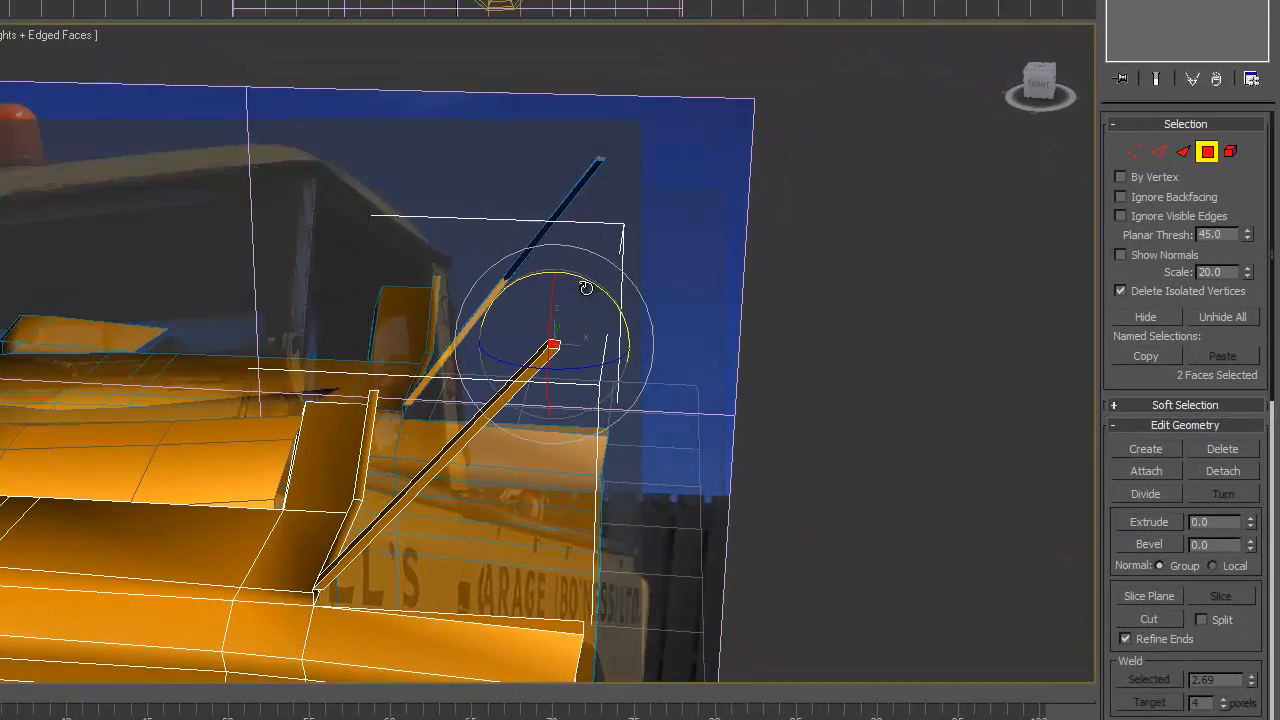
left_click_drag(586, 288, 581, 443)
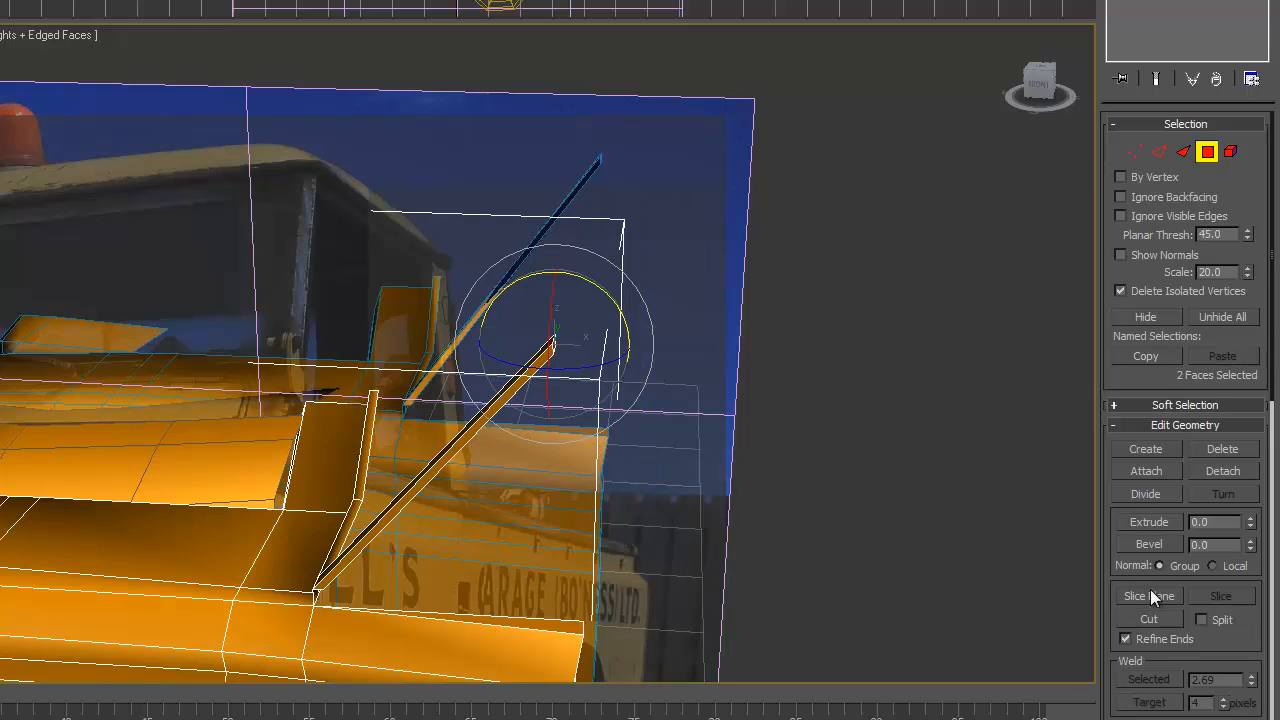
left_click(1152, 523)
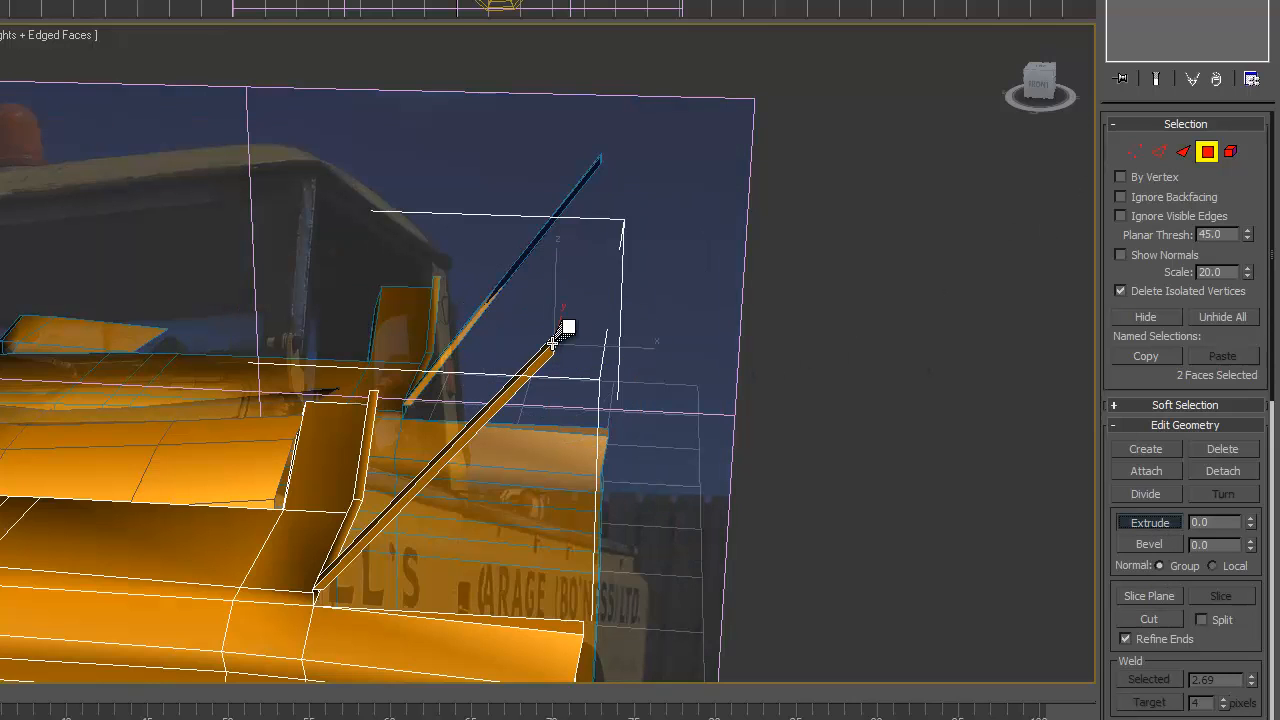
left_click_drag(553, 343, 568, 318)
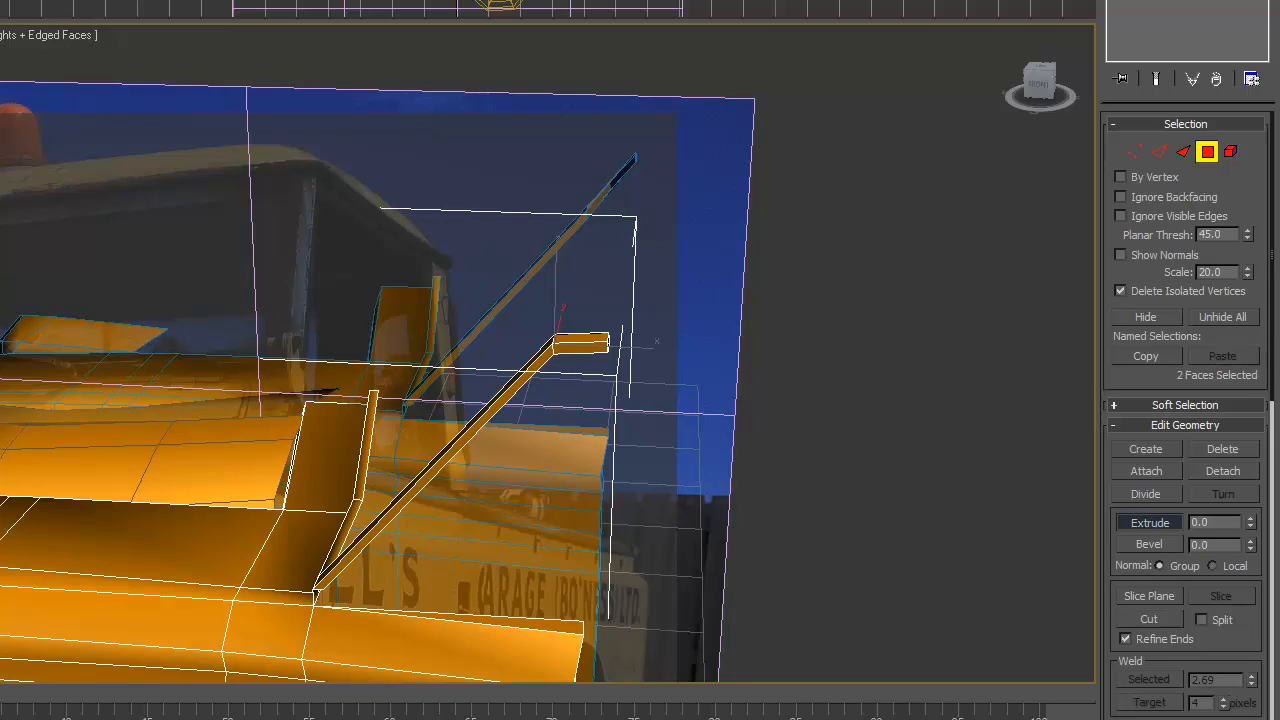
key("w")
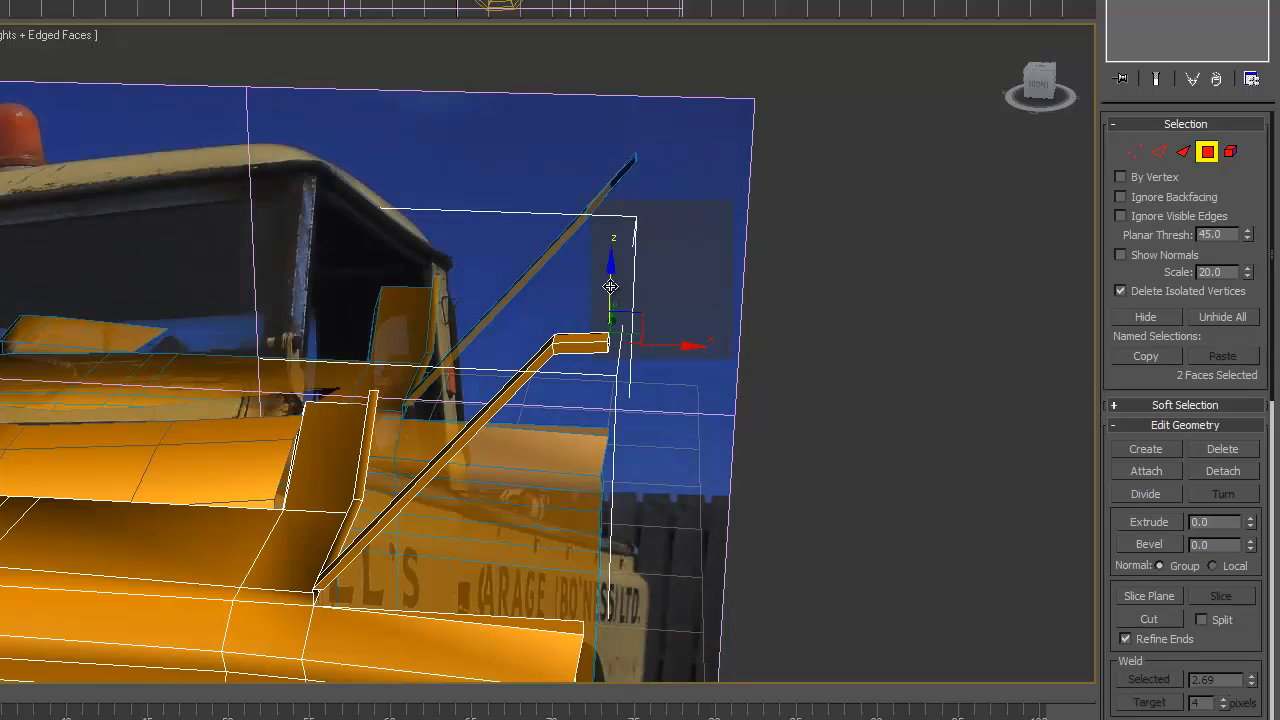
mouse_move(609, 284)
left_mouse_down()
mouse_move(603, 268)
mouse_move(601, 286)
left_mouse_up()
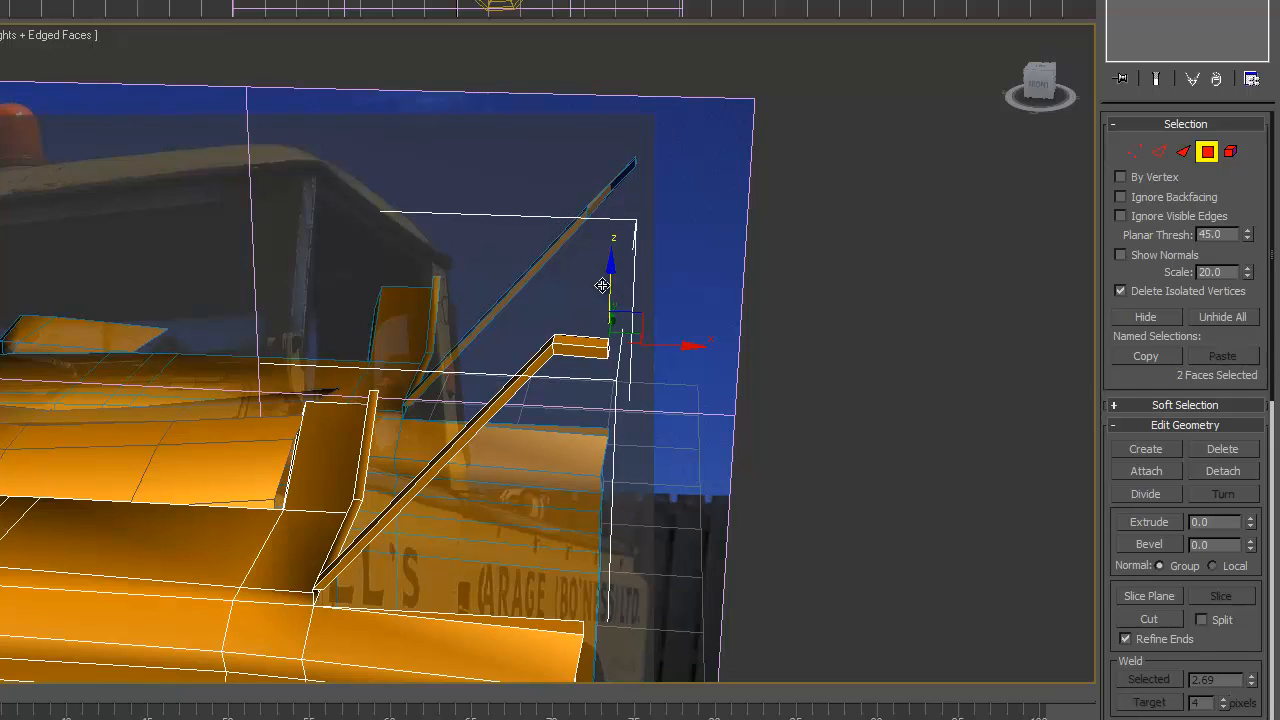
Extrude the stub's two inner side faces inward to the truck's centre line to form the header beam, and clear the selection.
middle_click_drag(951, 277, 343, 218, "alt")
left_click(343, 218)
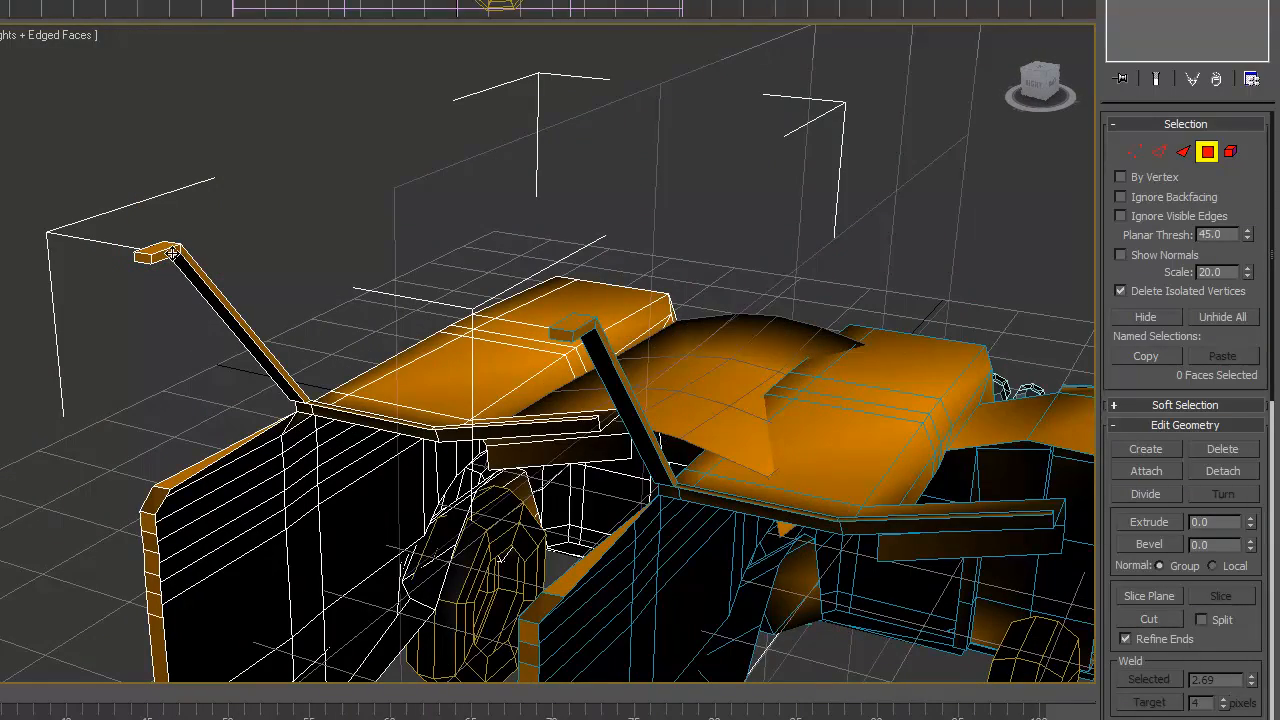
left_click(168, 254)
left_click(1152, 522)
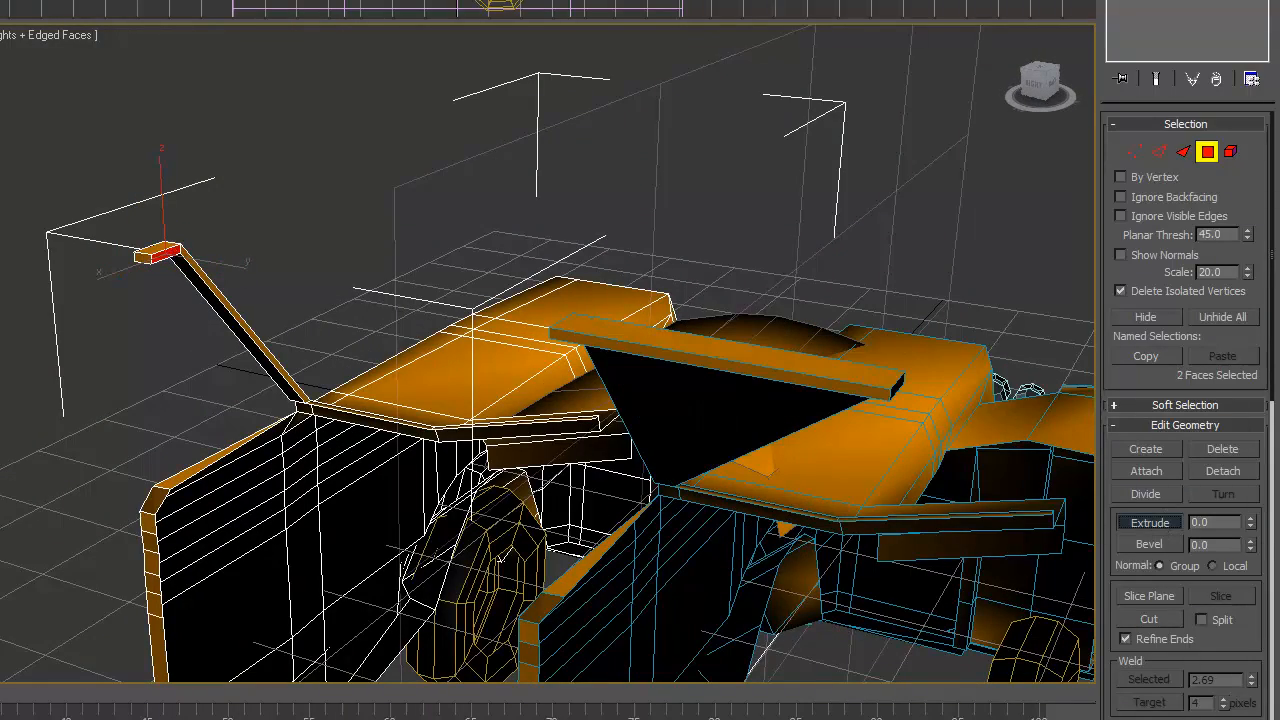
left_click_drag(176, 251, 259, 63)
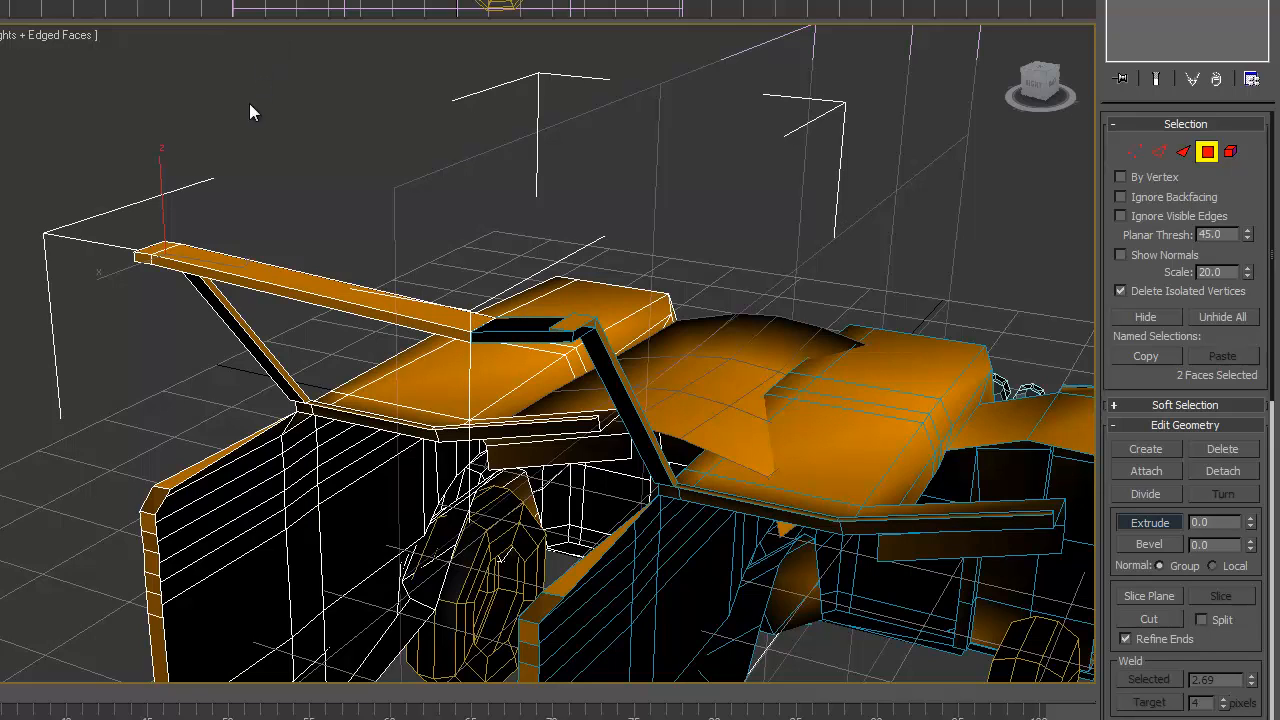
left_click(1008, 256)
Raise the two faces at the header beam's inner end slightly along Z and clear the selection.
left_click(1159, 151)
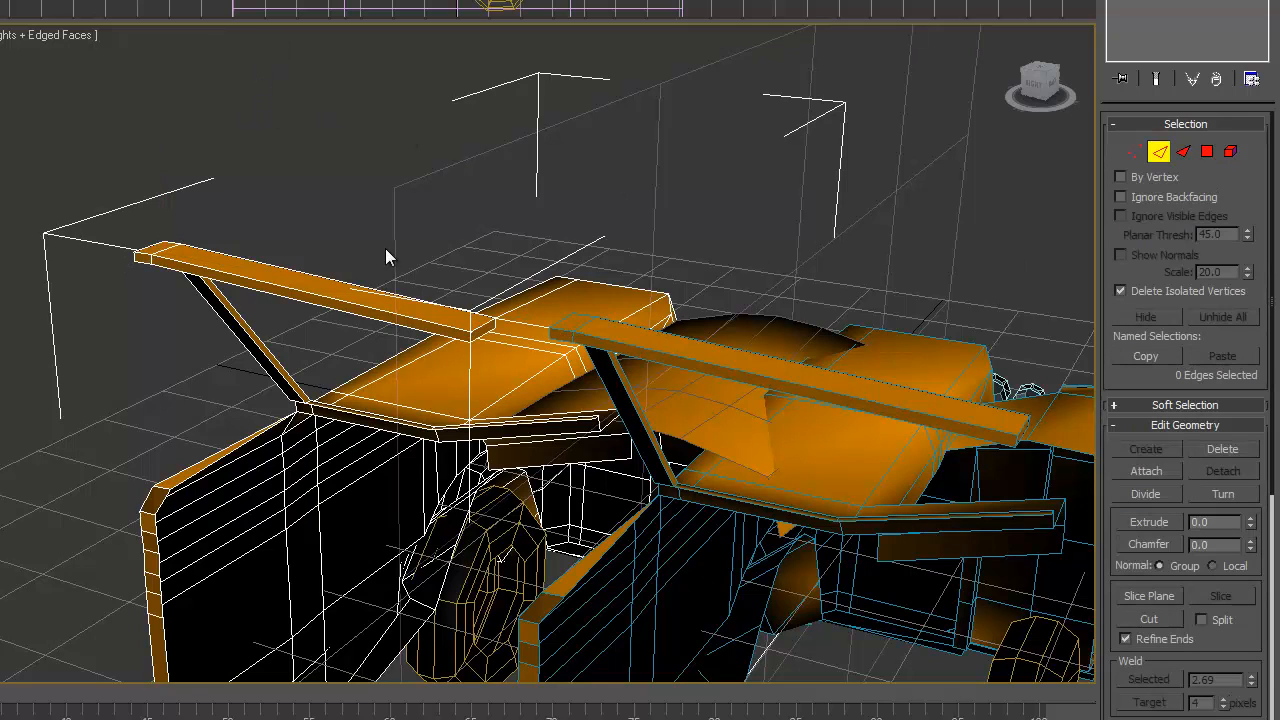
middle_click_drag(385, 248, 451, 211, "alt")
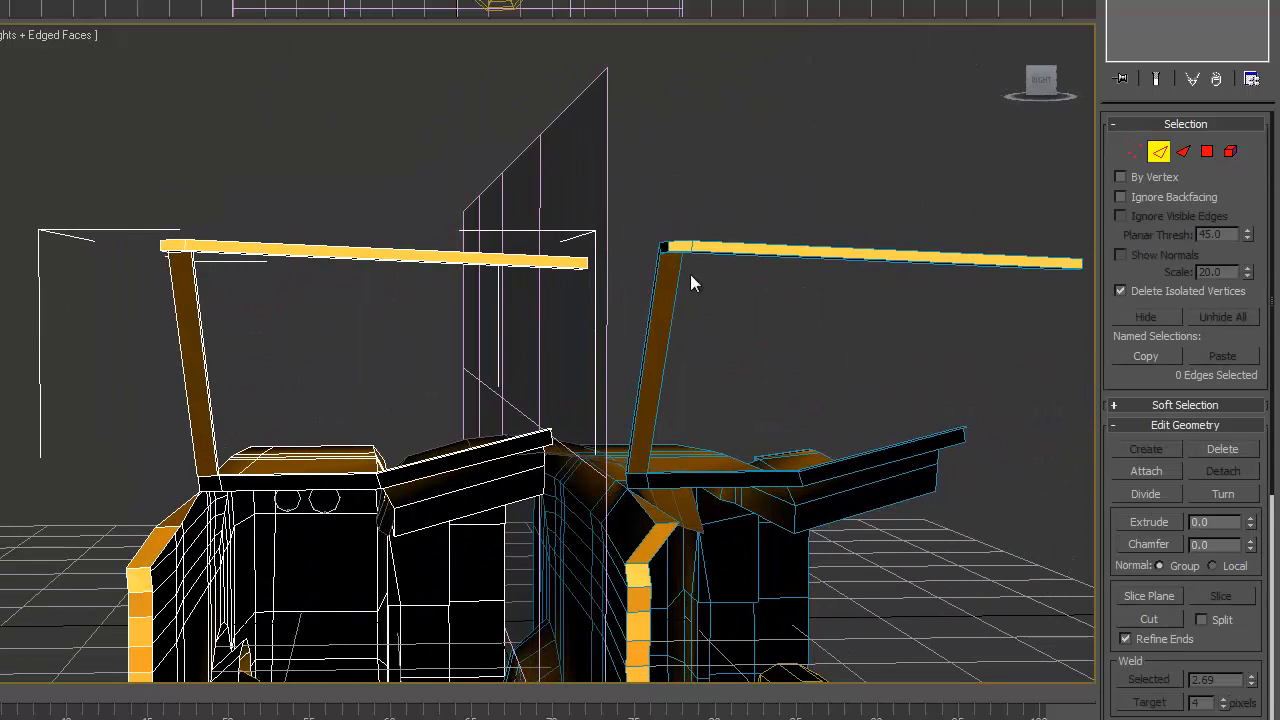
left_click(1207, 151)
middle_click_drag(666, 276, 540, 268, "alt")
left_click(465, 238)
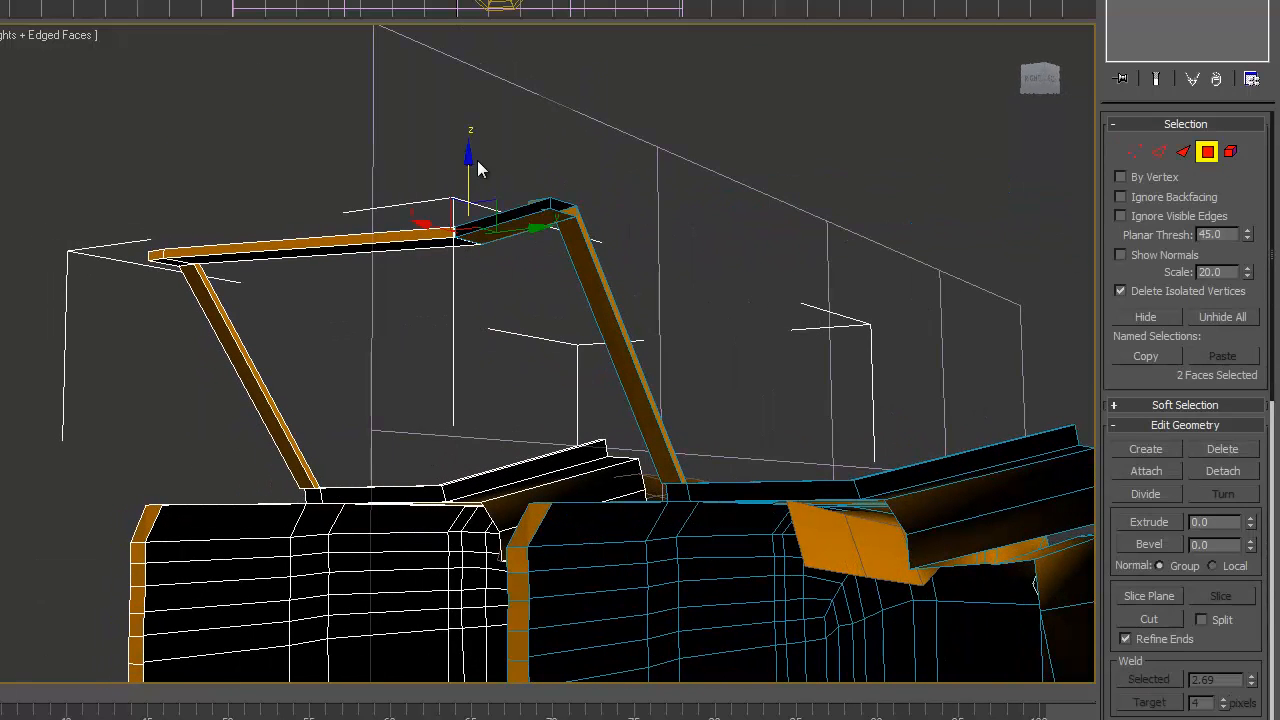
left_click_drag(469, 163, 475, 147)
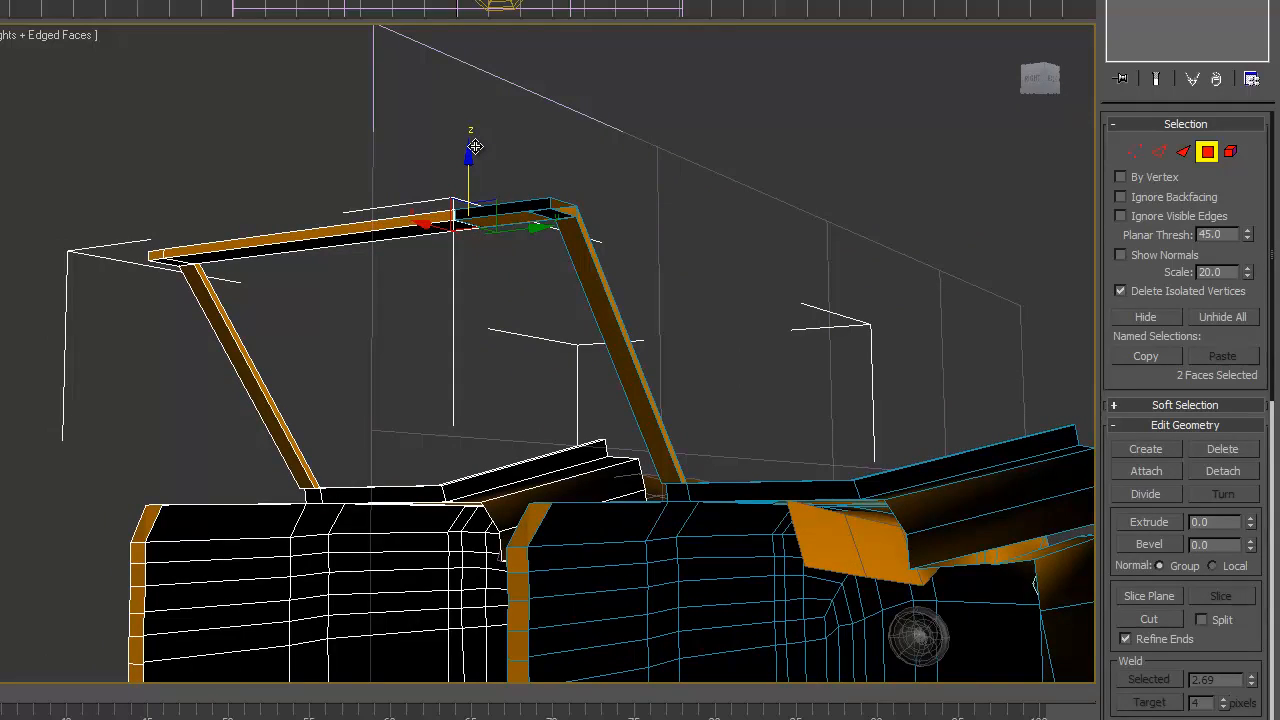
left_click(309, 149)
middle_click_drag(346, 274, 523, 287, "alt")
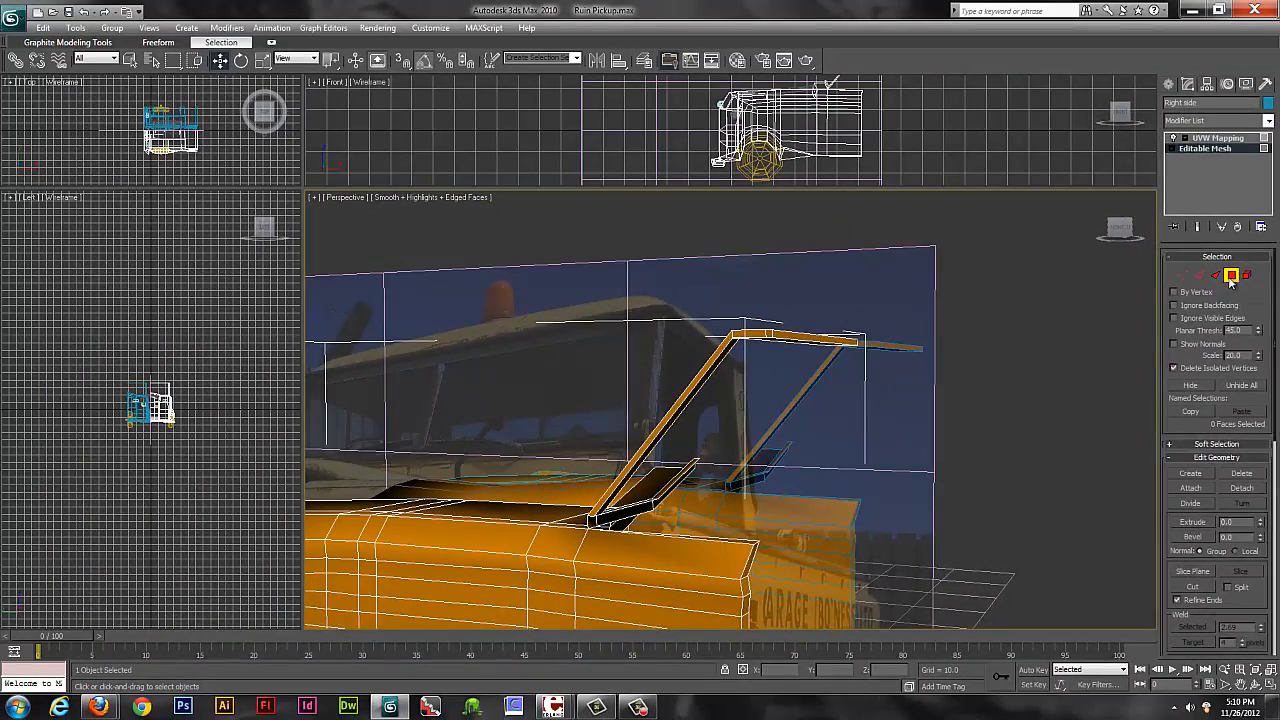
Select the four faces on the header beam's underside and rear side and delete them.
left_click(1207, 151)
middle_click_drag(760, 357, 669, 286, "alt")
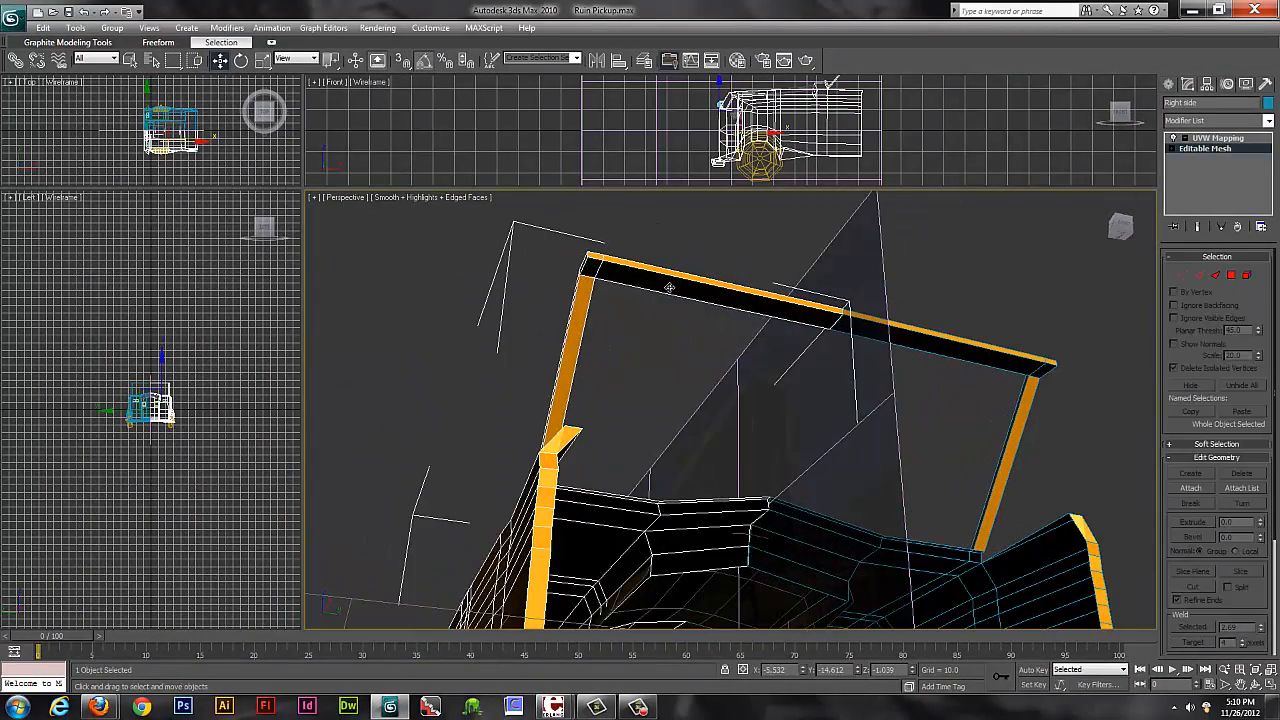
left_click(757, 234)
left_click(706, 287)
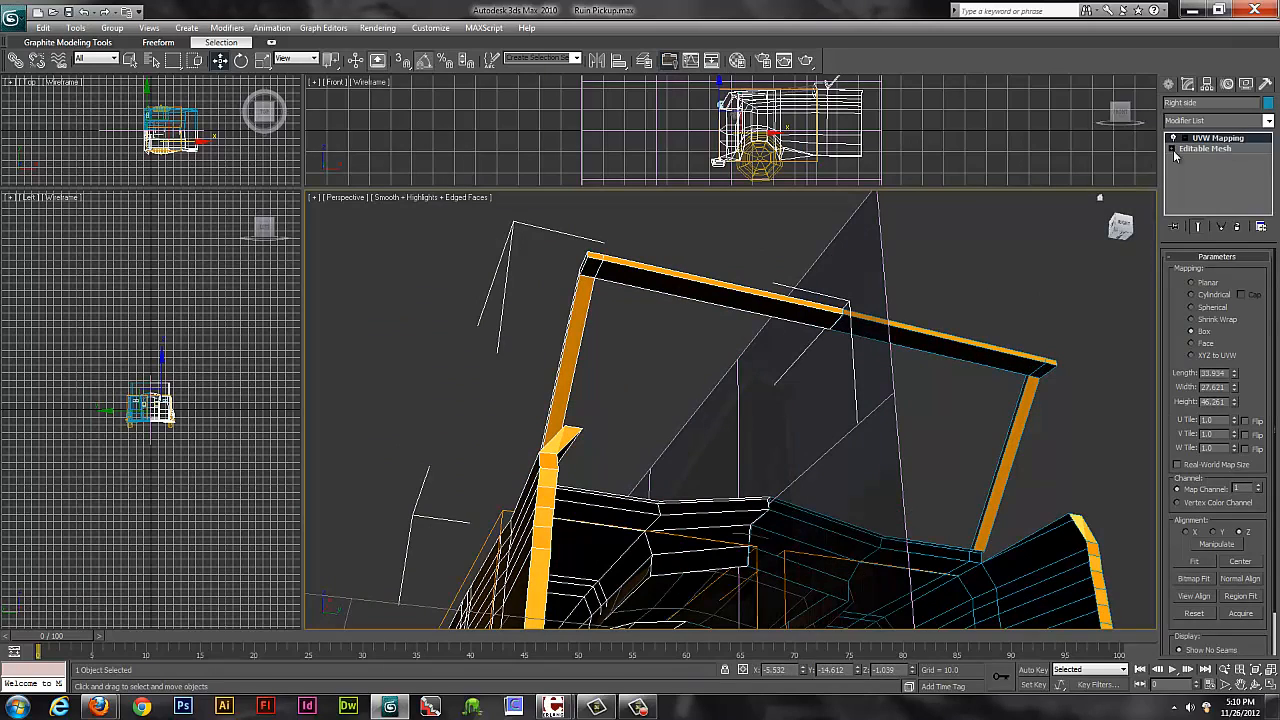
left_click(1222, 150)
left_click(1231, 275)
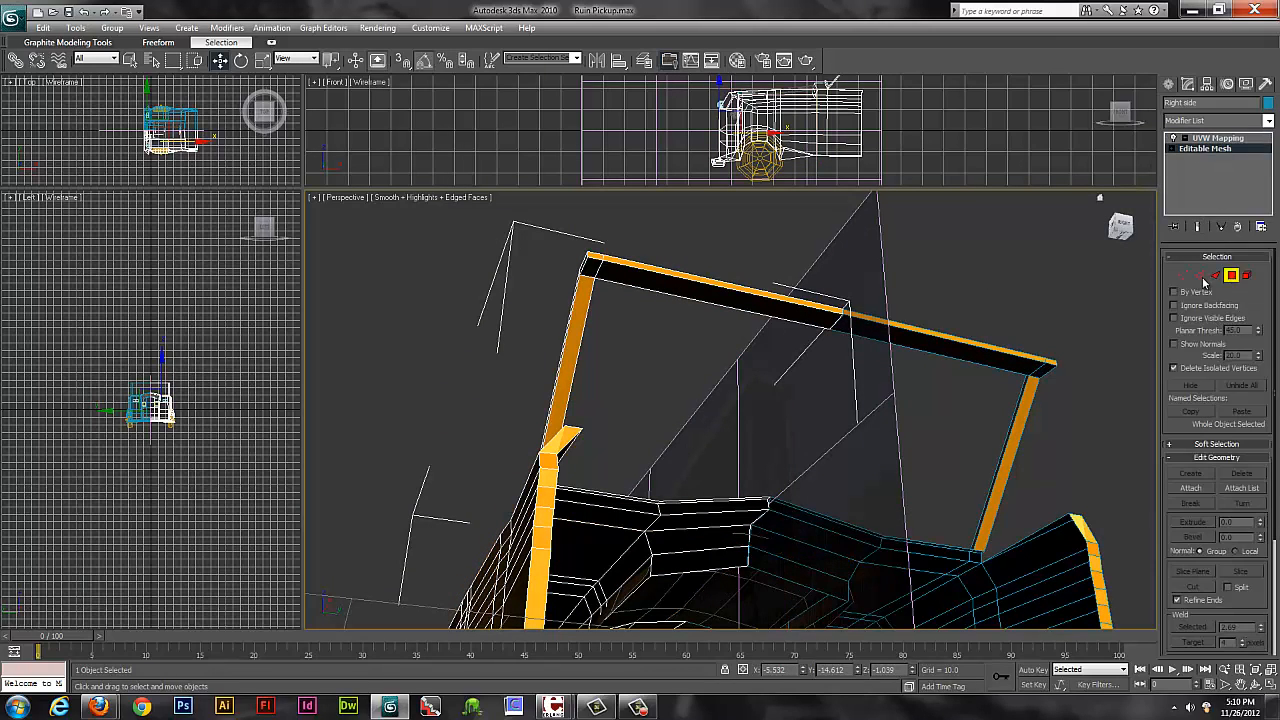
left_click(709, 294)
left_click(709, 281, "ctrl")
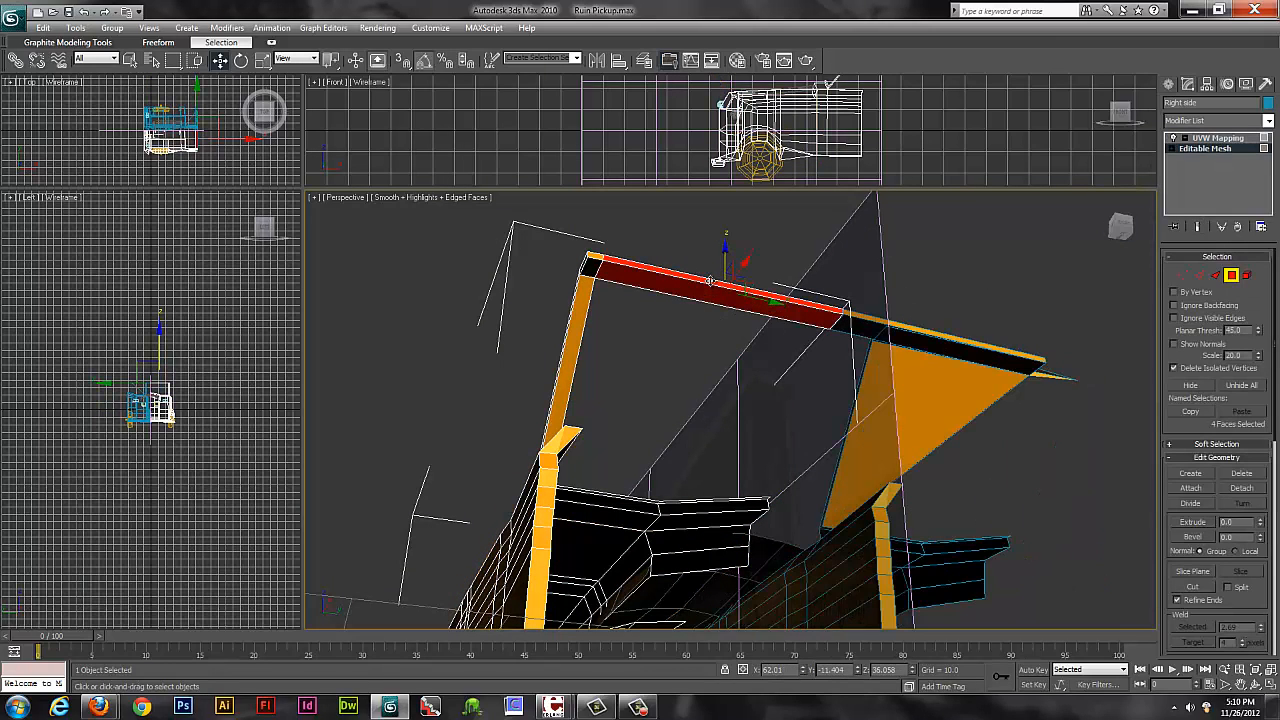
key("Delete")
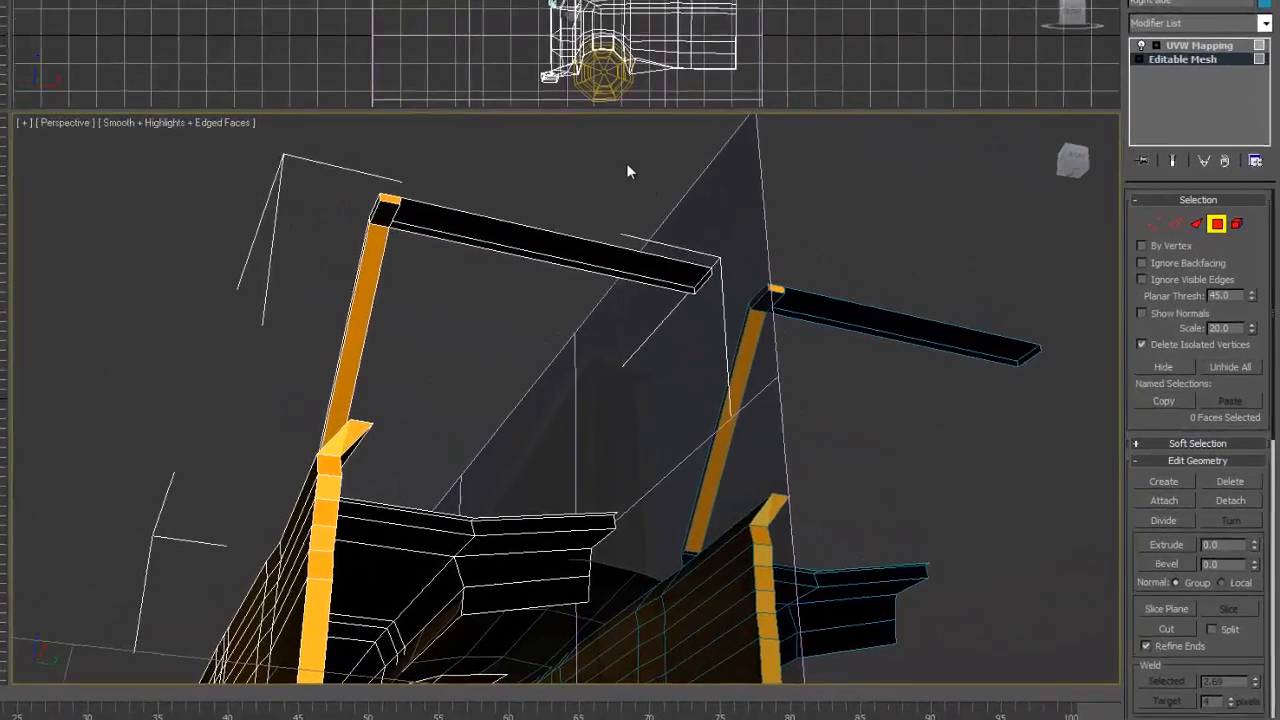
Select the faces on the beam's outer corner and the pillar's rear side, and clear the selection.
middle_click_drag(794, 235, 857, 295, "alt")
middle_click_drag(645, 228, 171, 296, "alt")
left_click(230, 298)
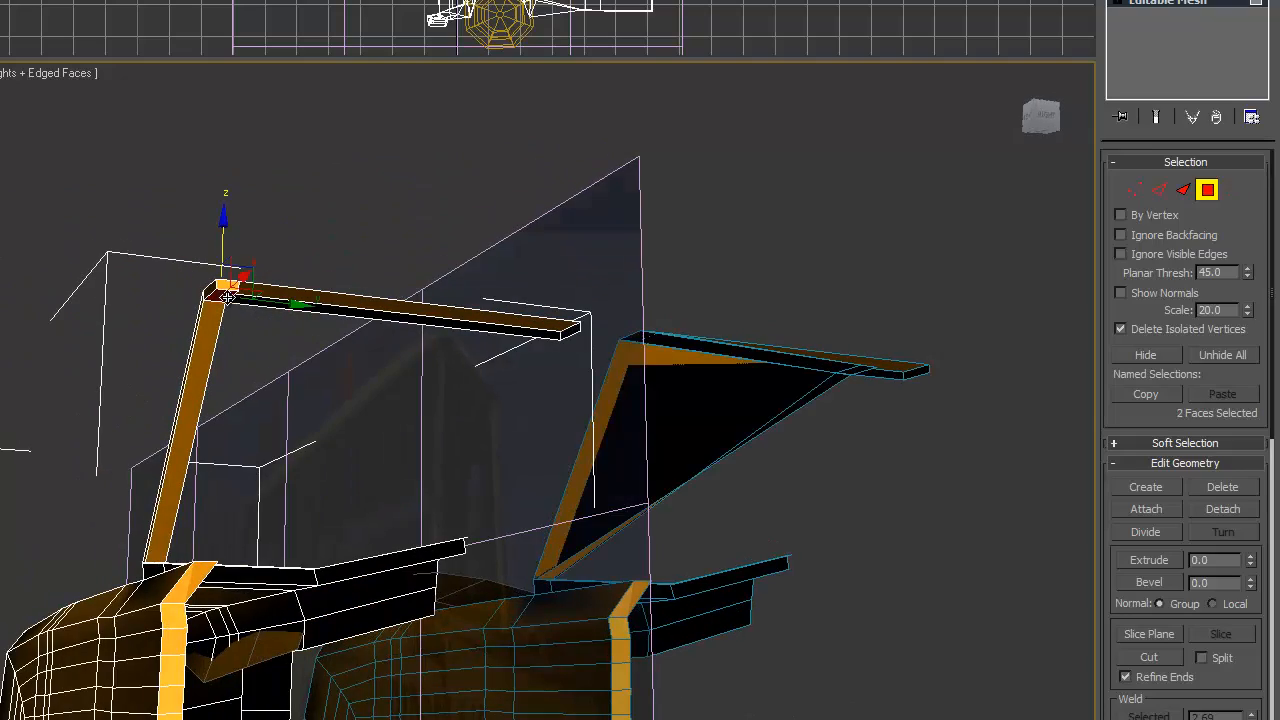
left_click(212, 347, "ctrl")
middle_click_drag(212, 347, 687, 213, "alt")
left_click(261, 381)
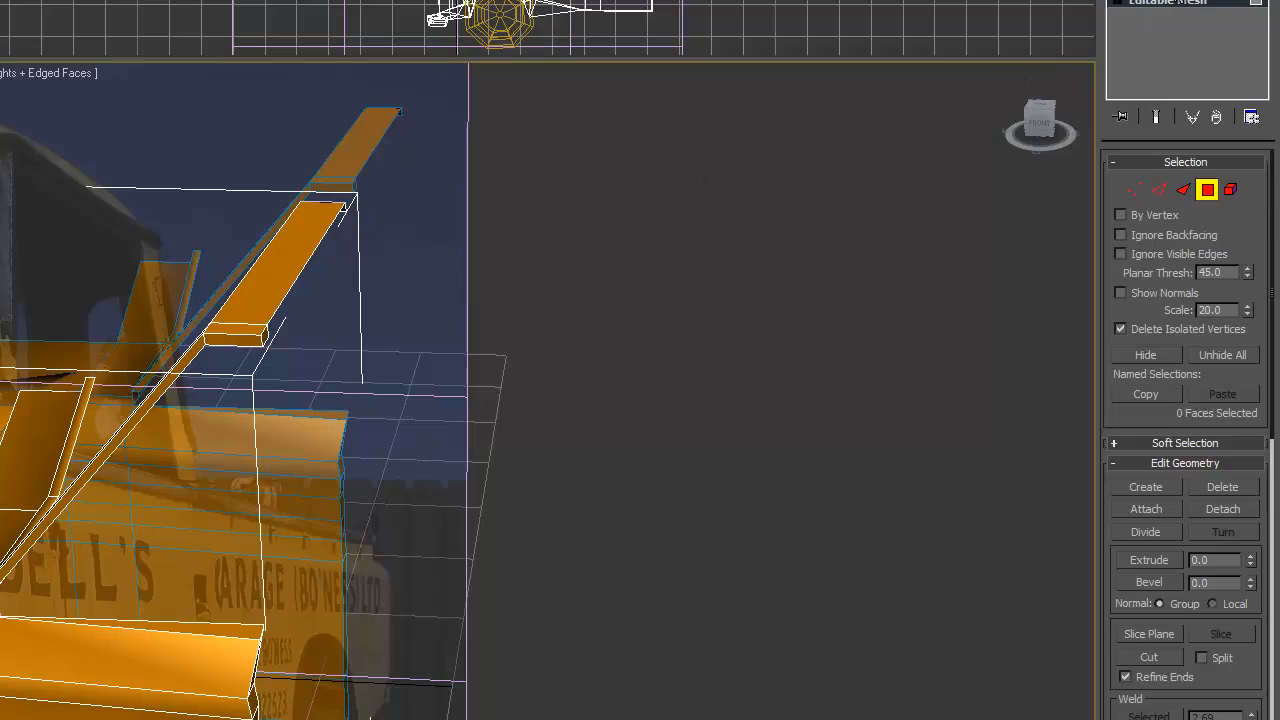
Leave face editing on the truck's side mesh and deselect it, with the windshield frame viewed from the front.
middle_click_drag(411, 285, 412, 314, "alt")
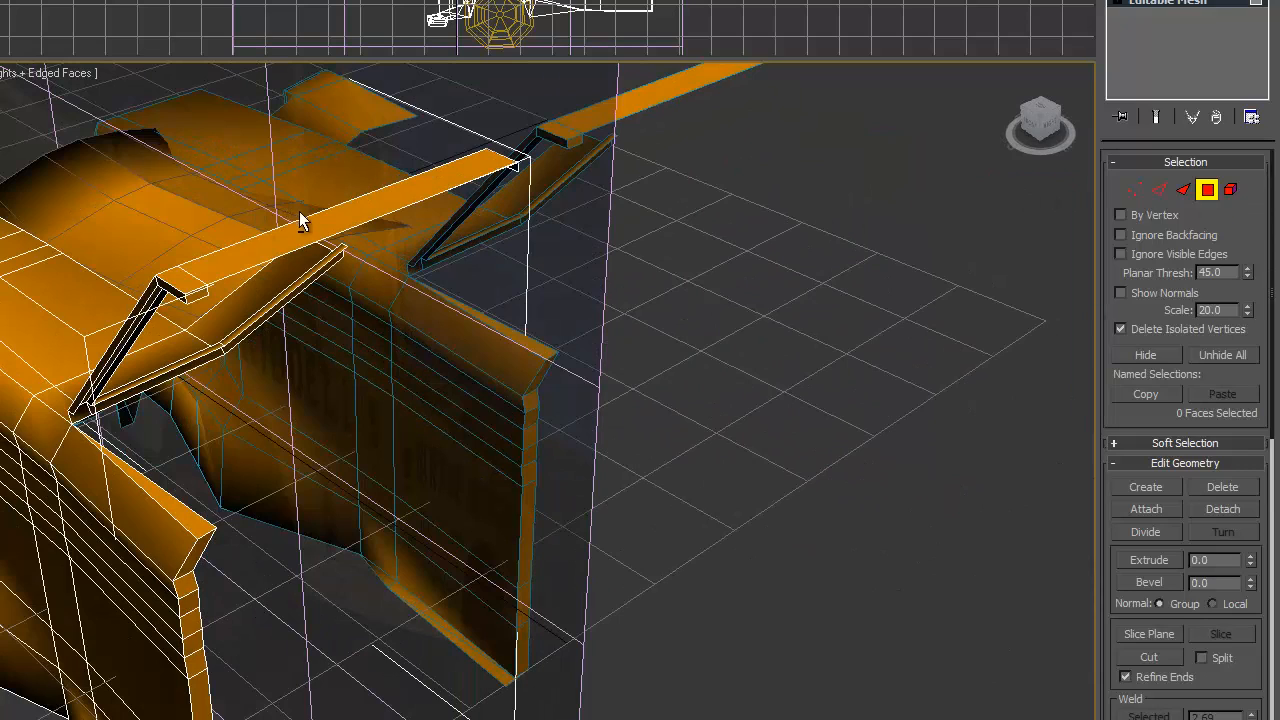
middle_click_drag(300, 212, 635, 157, "alt")
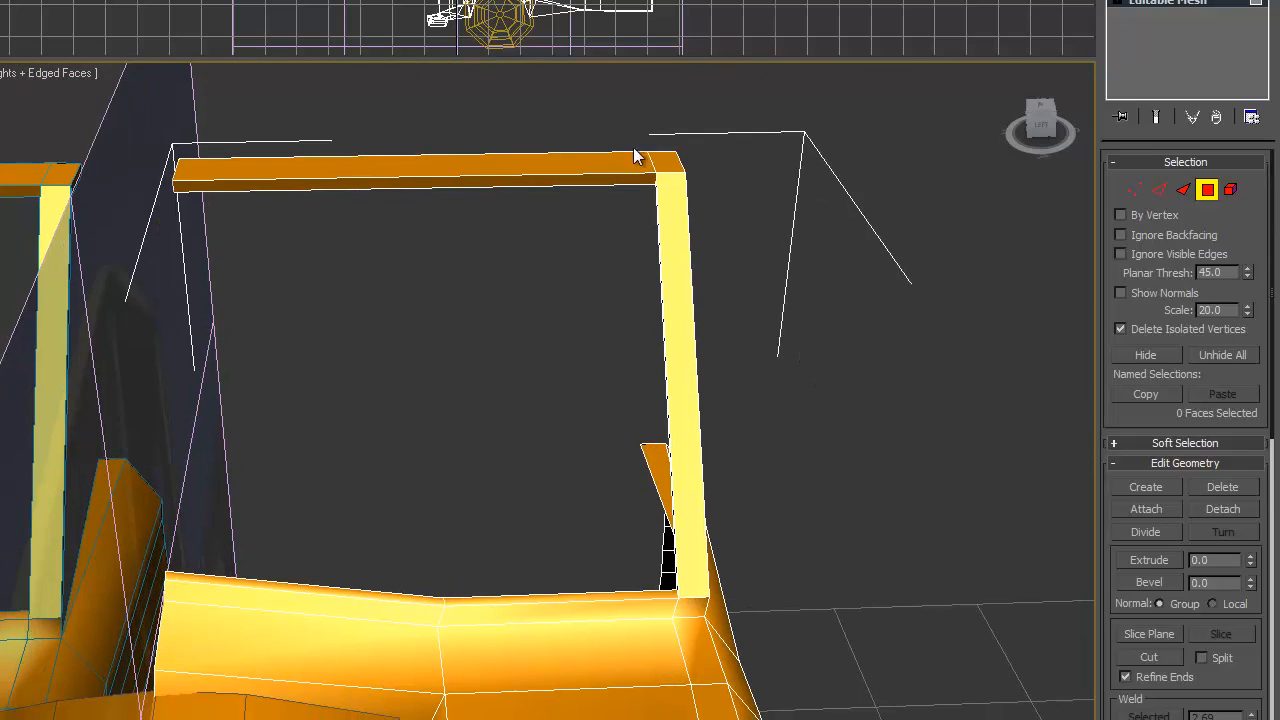
left_click(1170, 3)
left_click(891, 320)
scroll(865, 308, "down", 4)
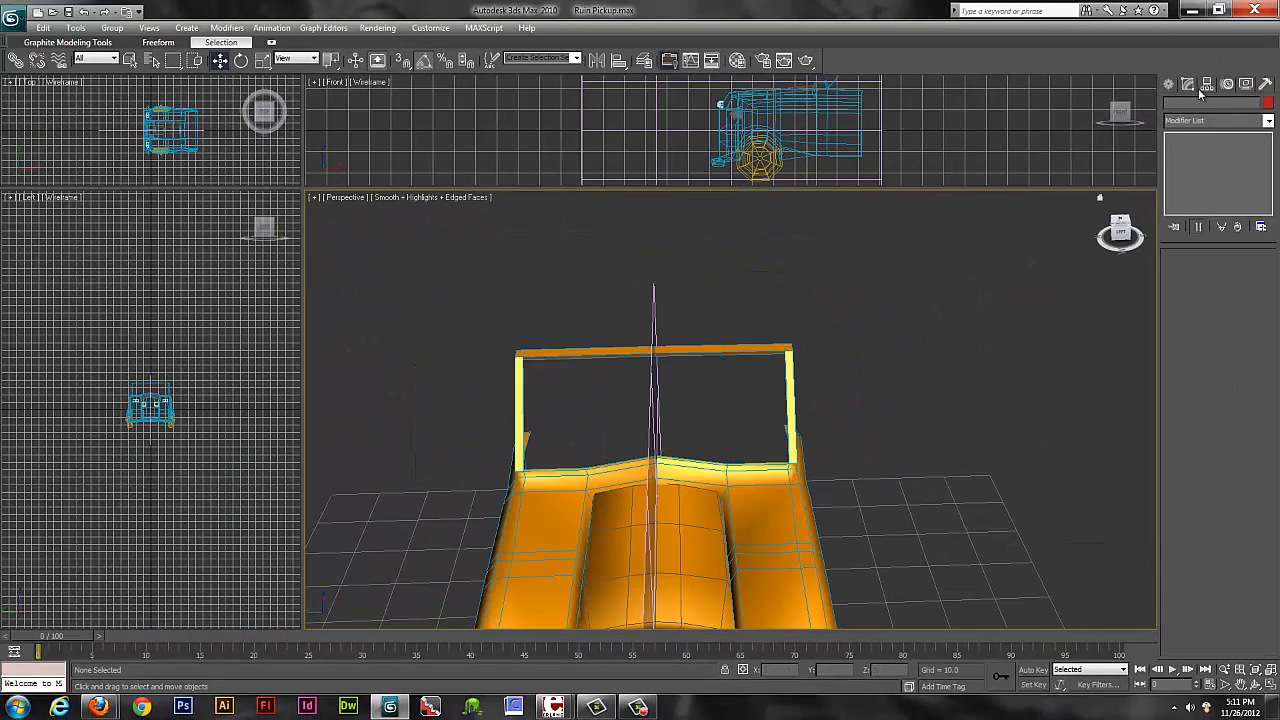
Draw a standard primitive plane across the windshield opening with AutoGrid enabled.
left_click(1170, 85)
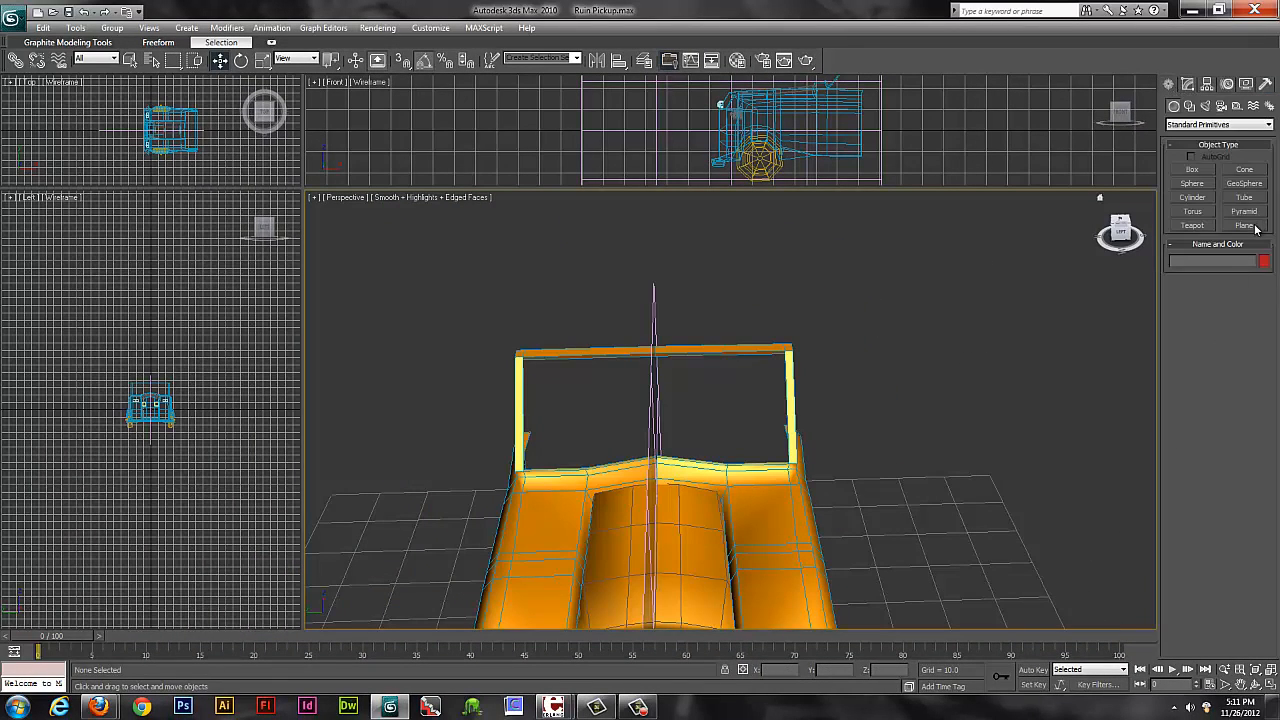
left_click(1245, 225)
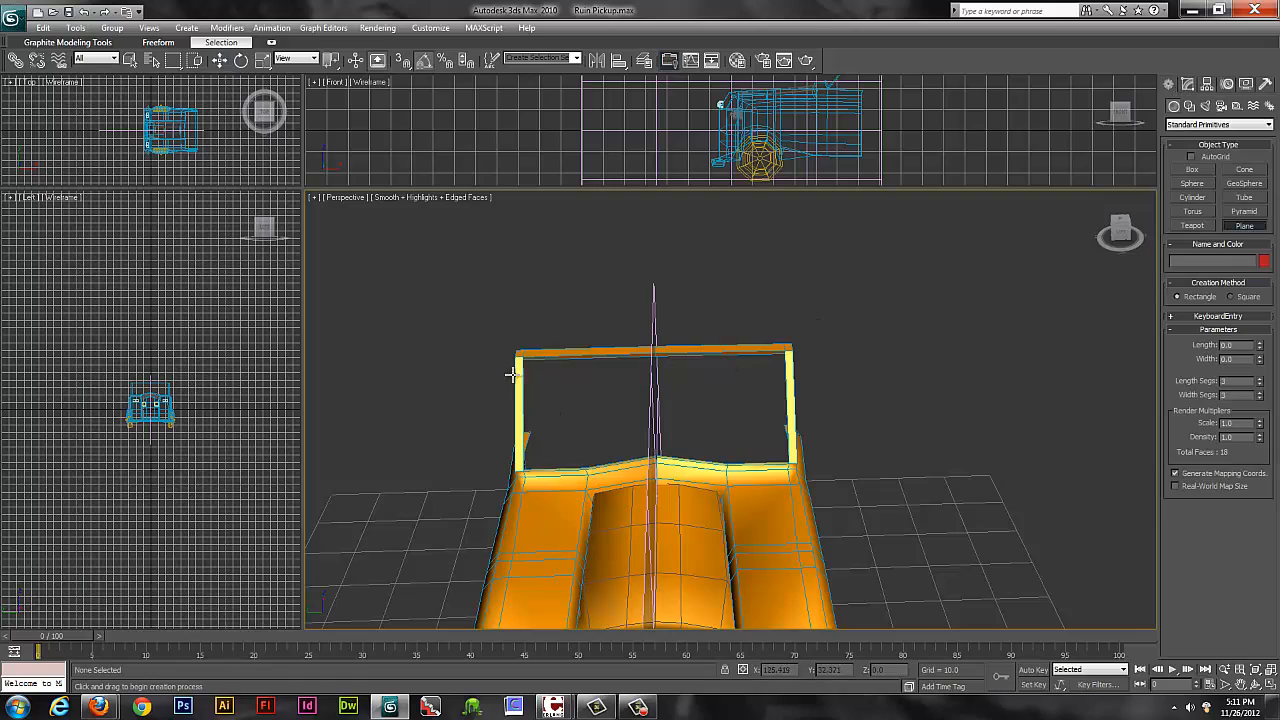
left_click(1192, 157)
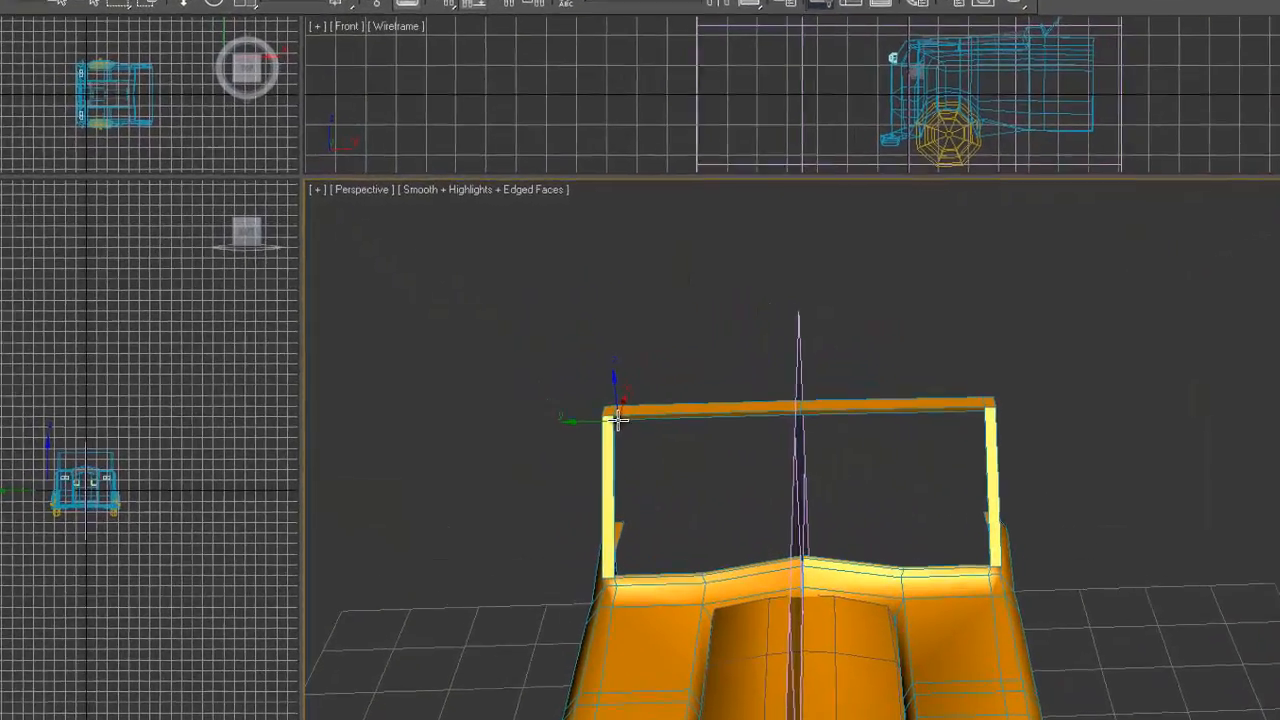
left_click_drag(561, 383, 889, 457)
left_click_drag(1052, 520, 1040, 578)
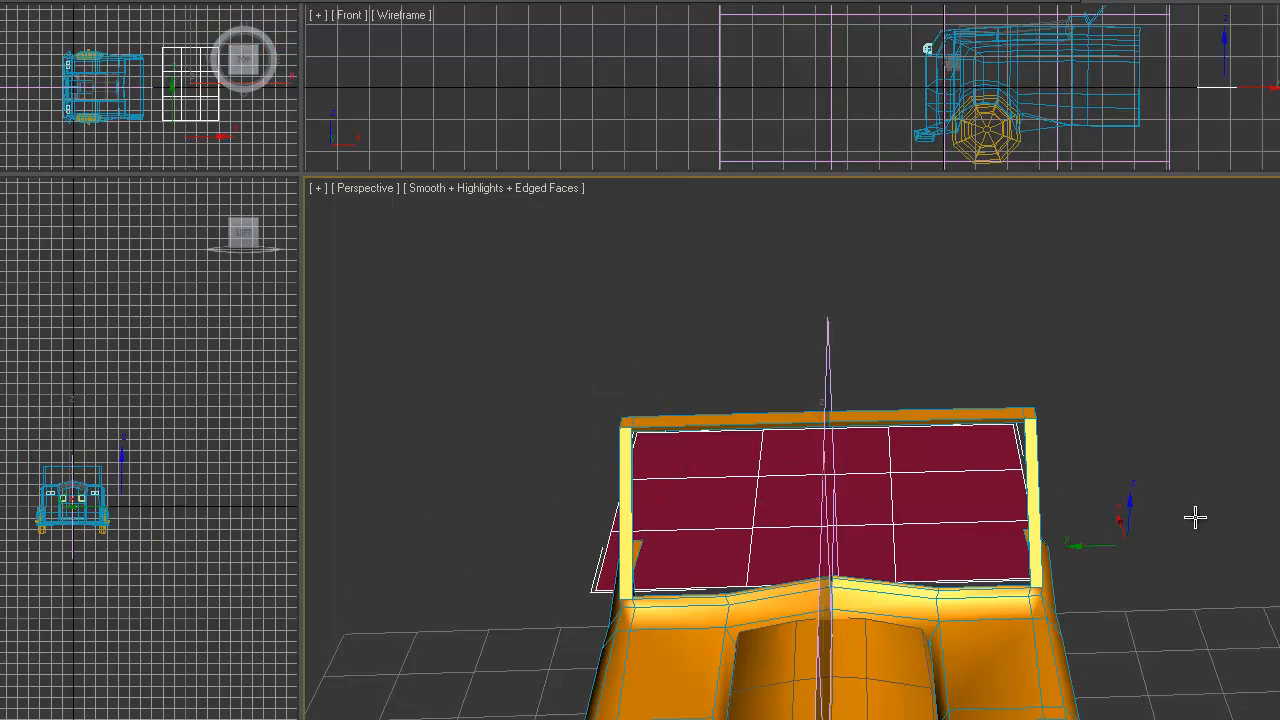
middle_click_drag(1194, 517, 963, 474, "alt")
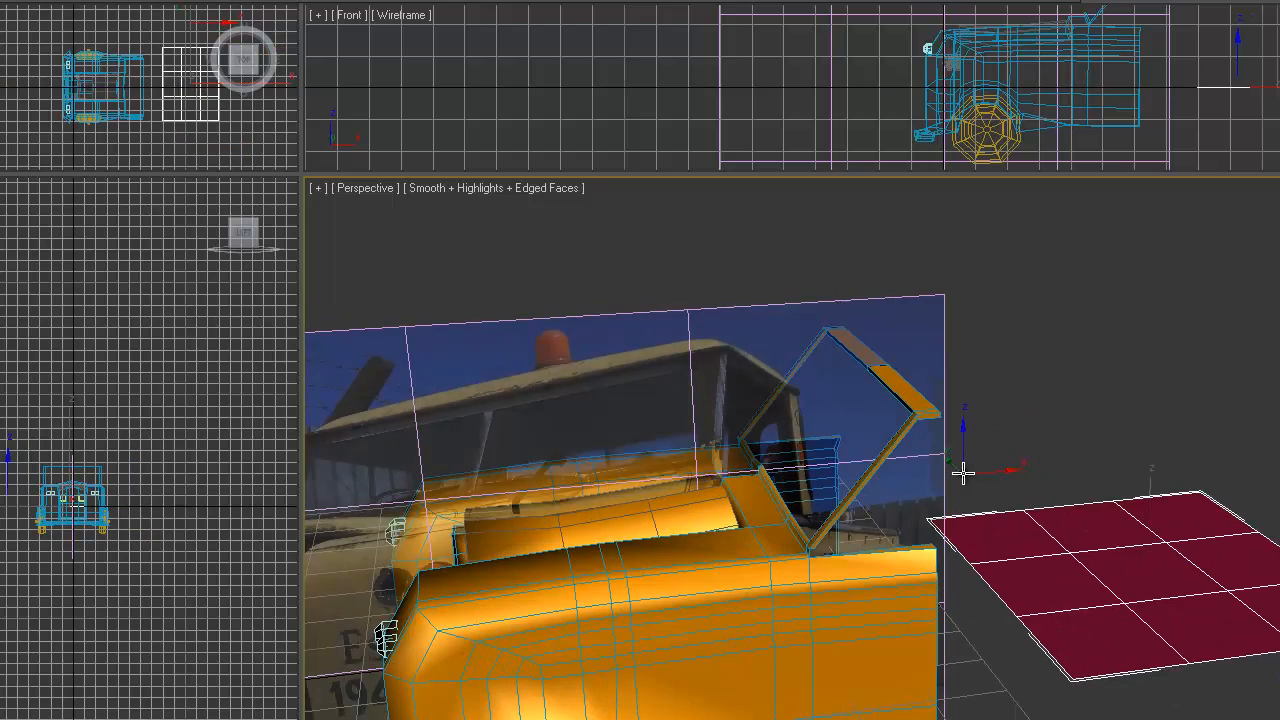
Delete the misplaced plane and draw a new one about 48.4 wide and 17.1 long across the windshield opening.
key("alt+e")
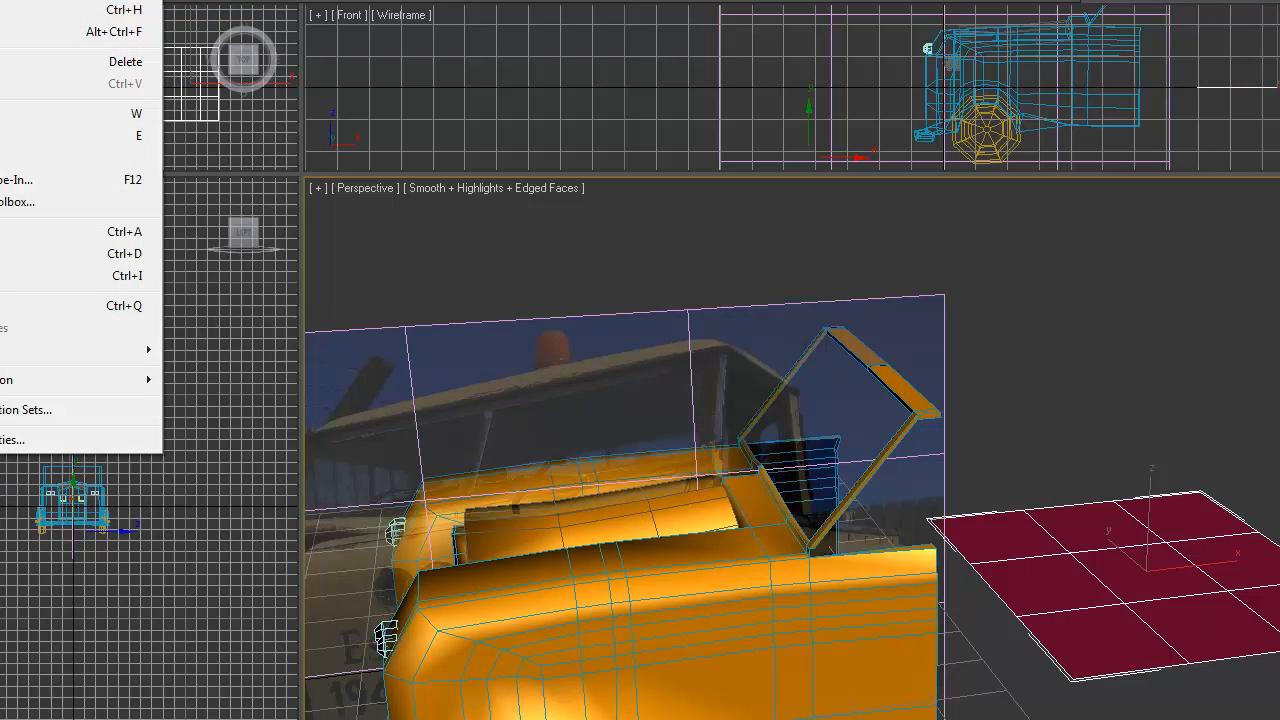
key("d")
left_click(886, 382)
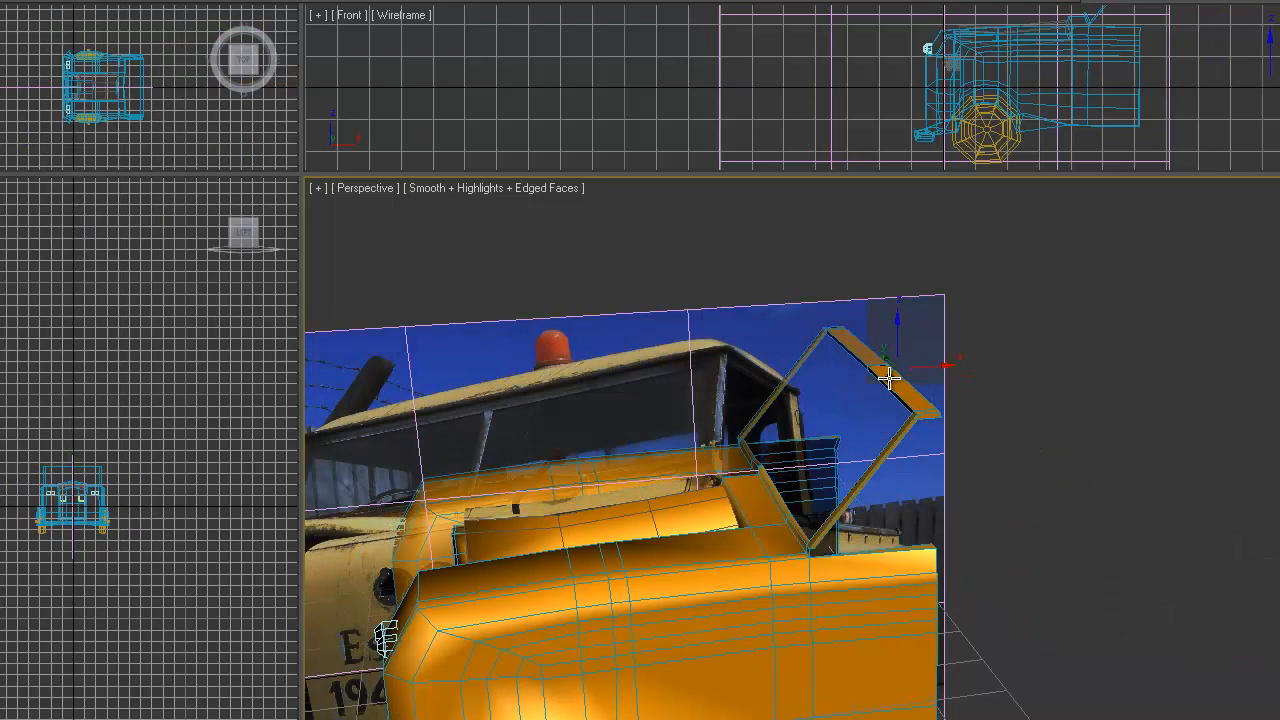
middle_click_drag(922, 400, 1031, 343, "alt")
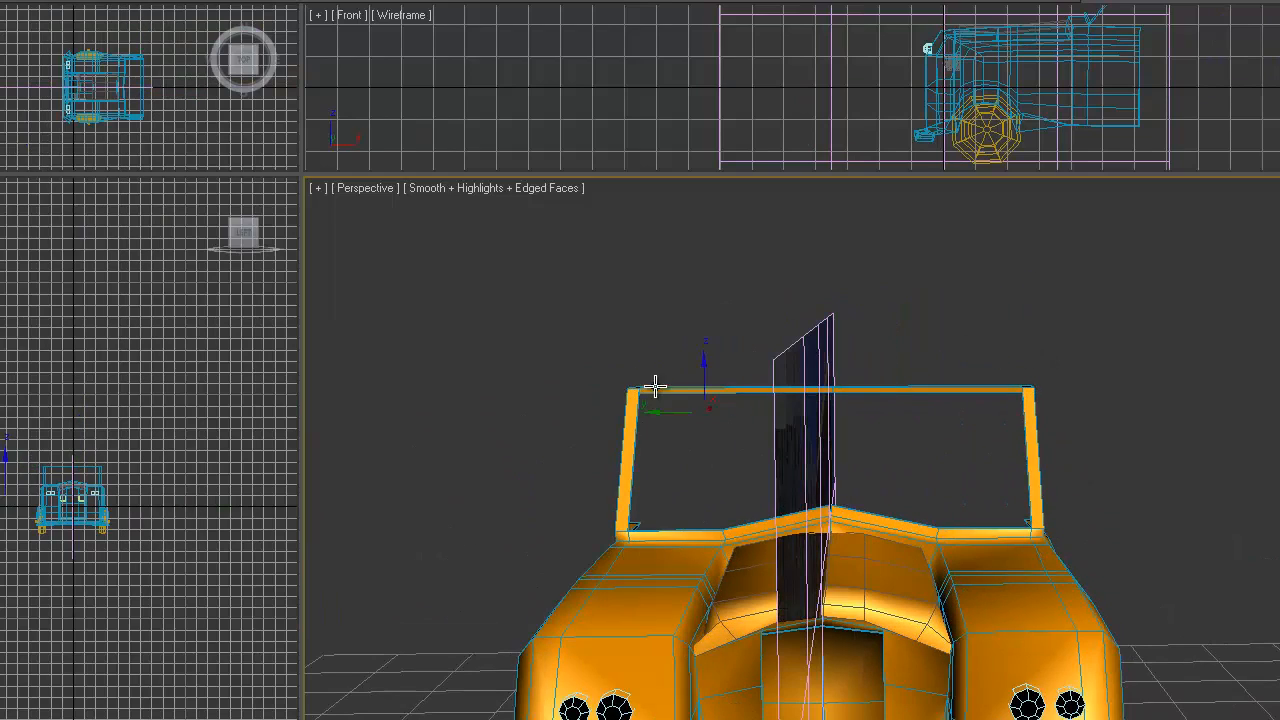
left_click_drag(708, 421, 966, 489)
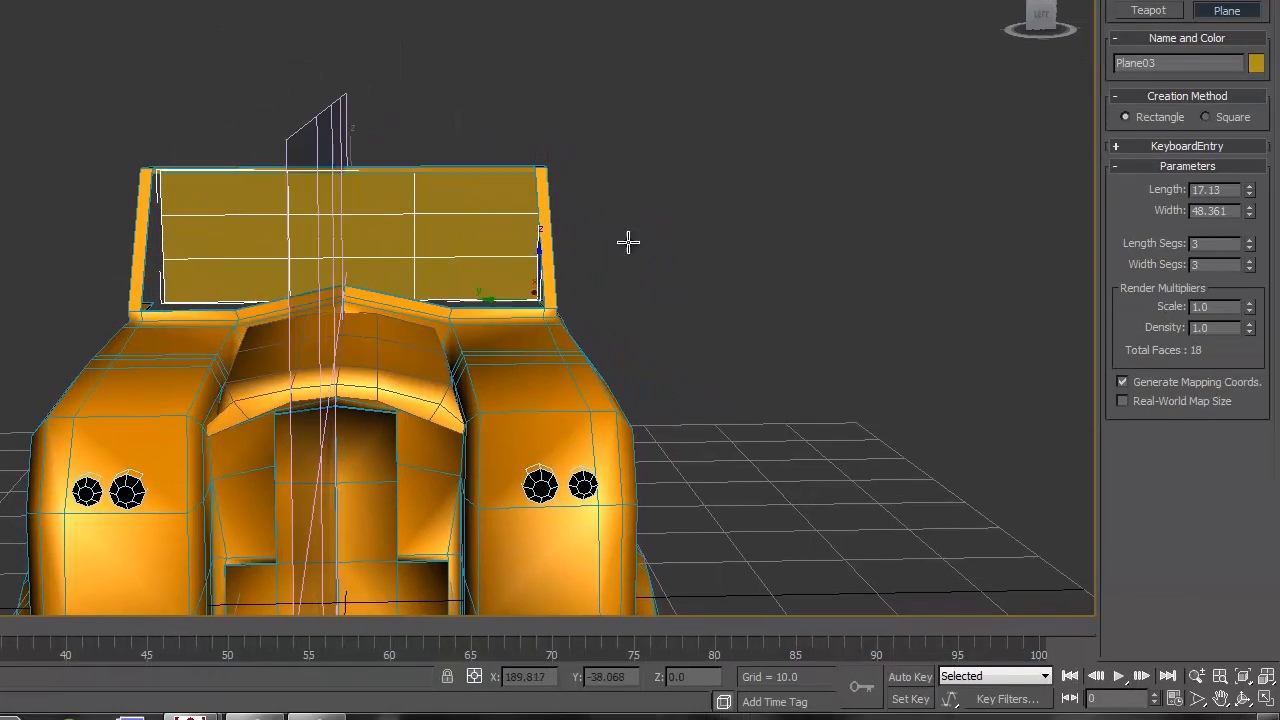
Reduce the windshield plane to 1 length segment and 1 width segment.
middle_click_drag(628, 241, 537, 220, "alt")
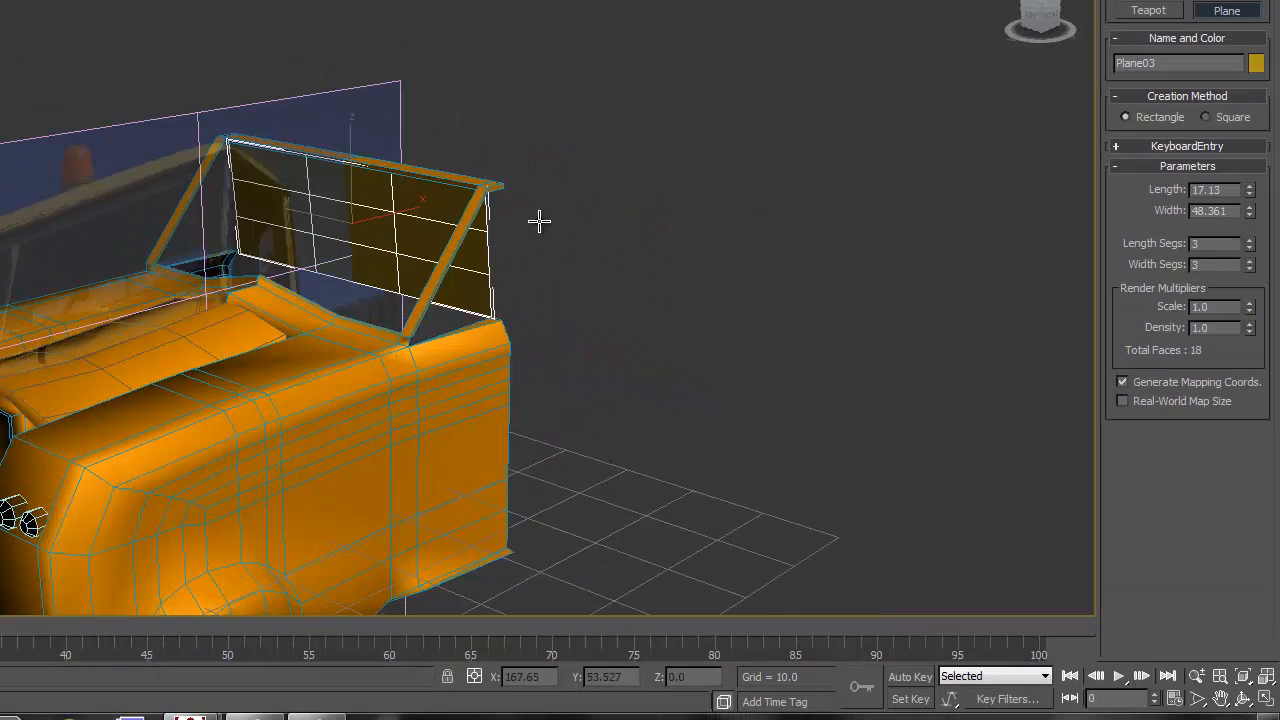
left_click(1250, 248)
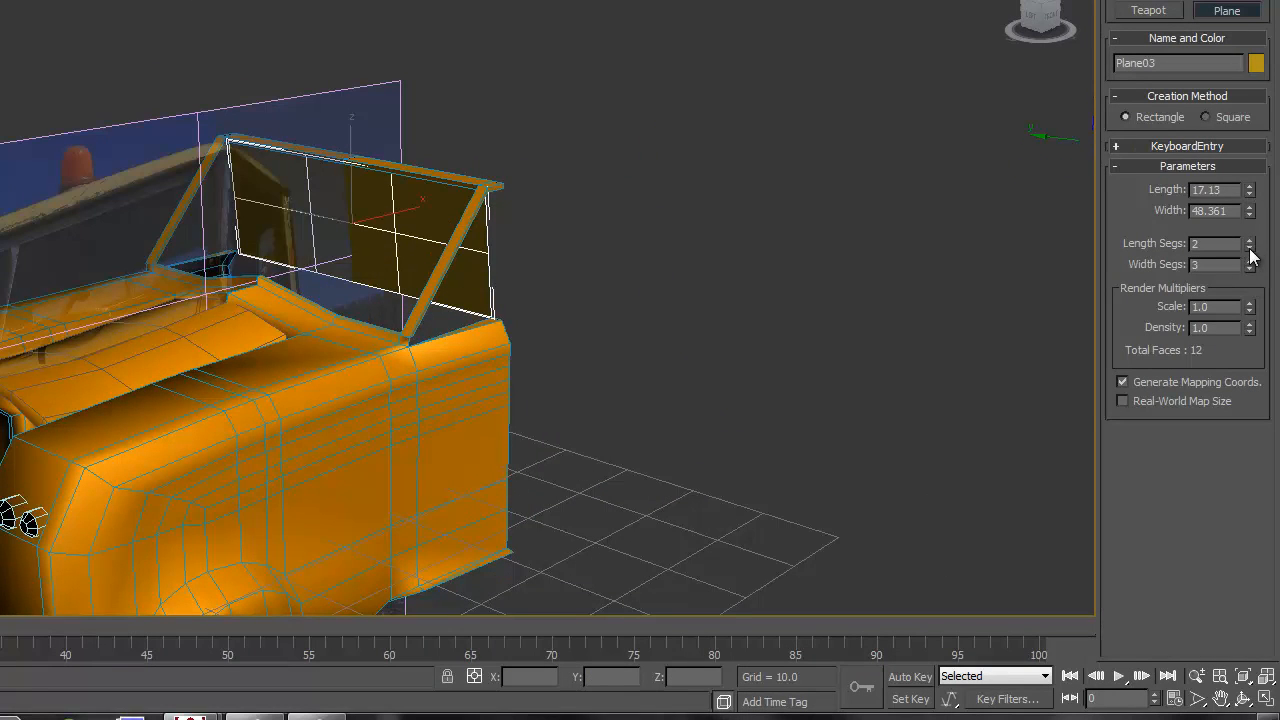
left_click(1250, 248)
left_click(1249, 270)
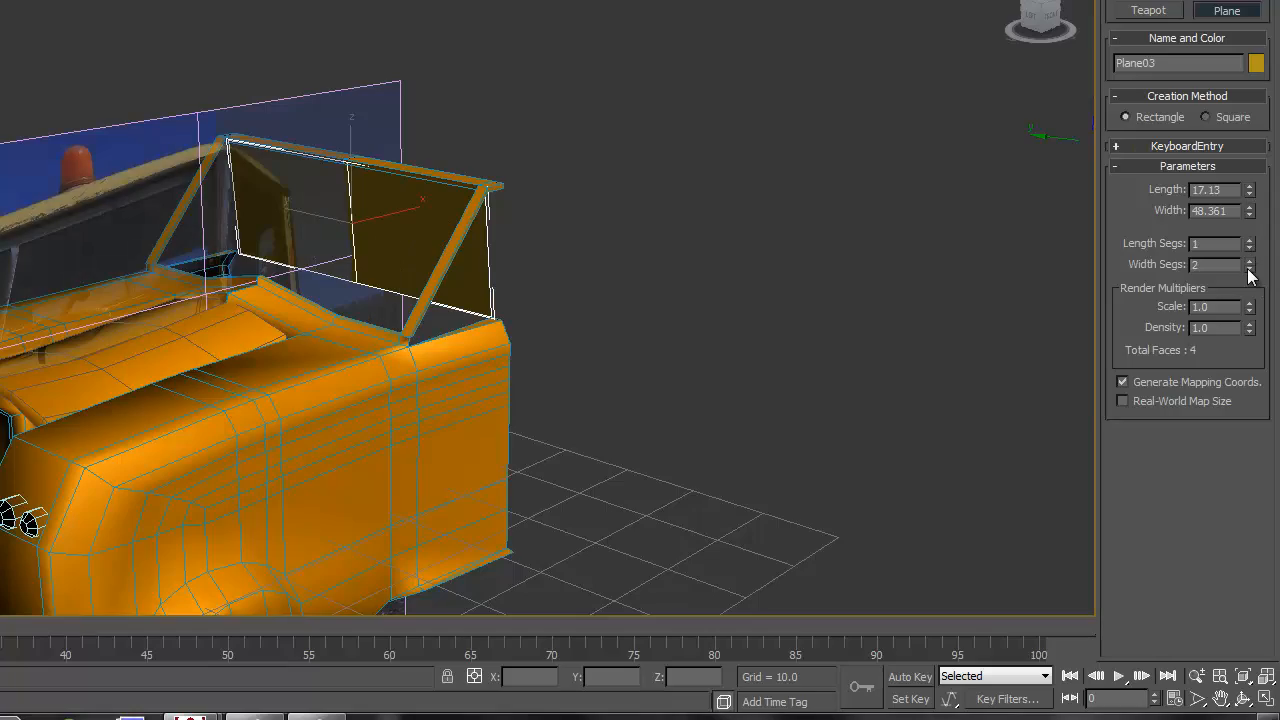
left_click(1249, 270)
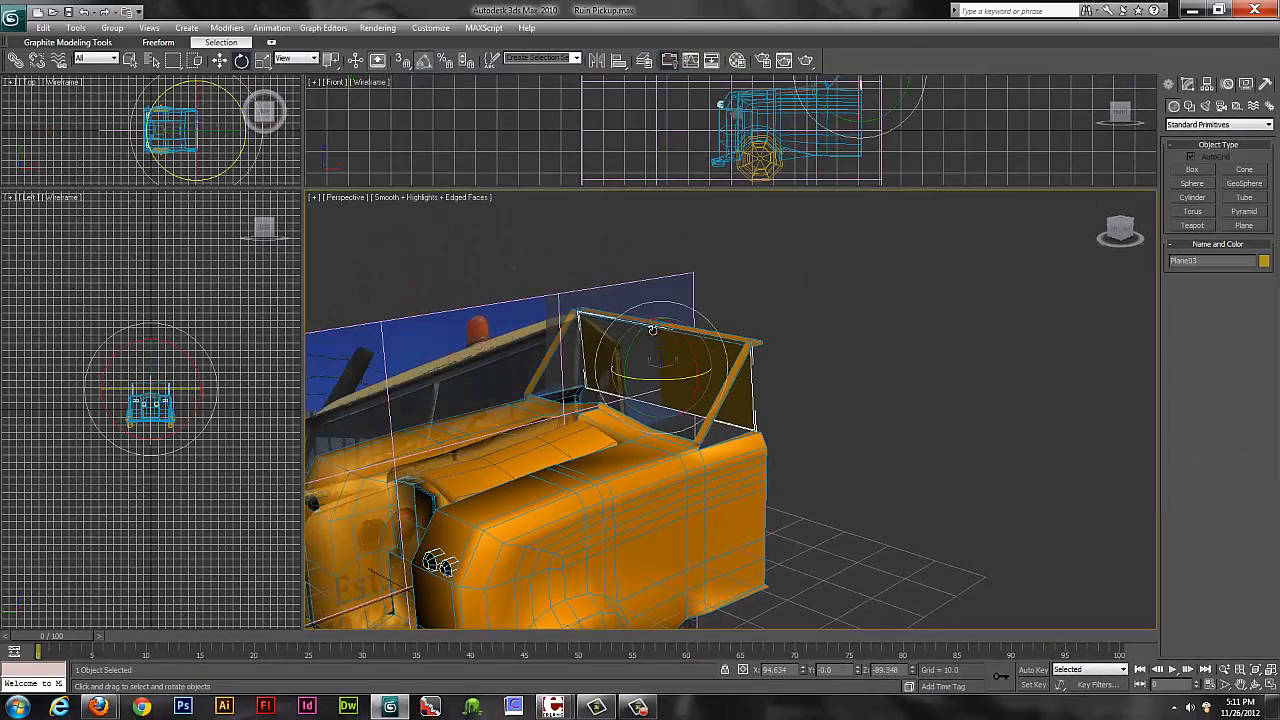
Rotate the windshield plane to match the slant of the cab pillars and shift it backward into the frame.
key("e")
left_click_drag(635, 340, 659, 369)
left_click(220, 60)
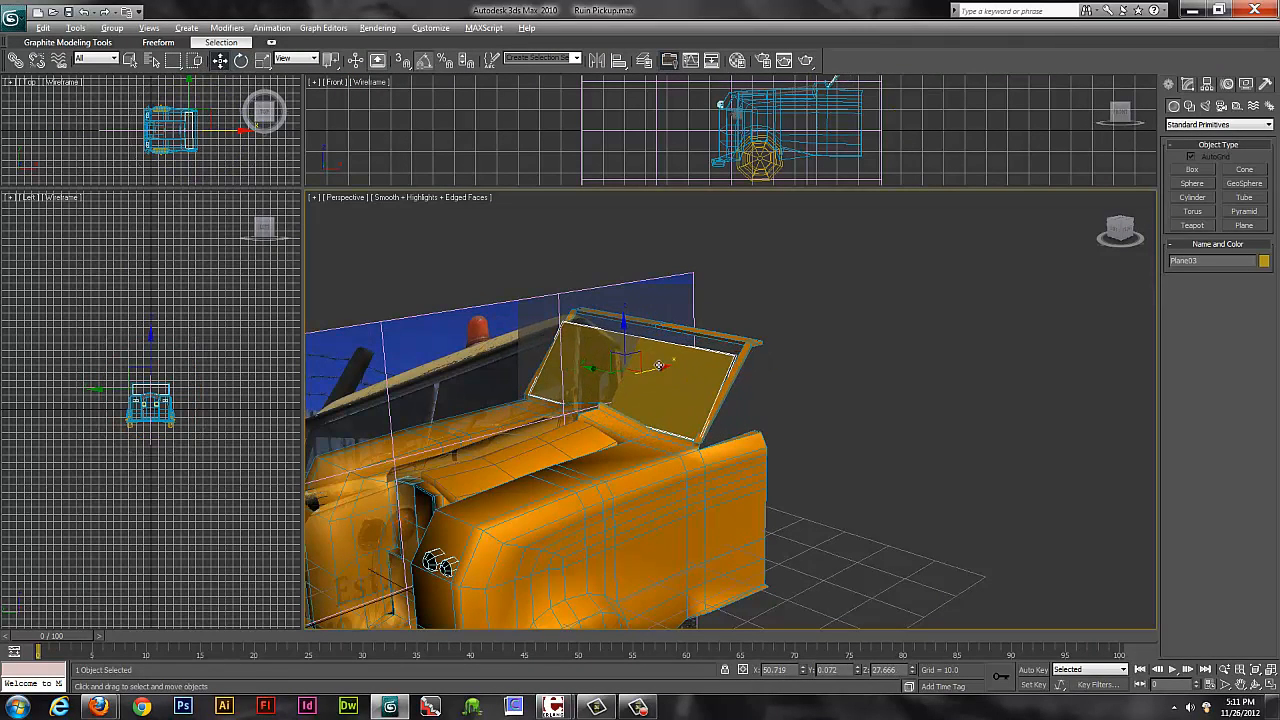
middle_click_drag(659, 369, 803, 381, "alt")
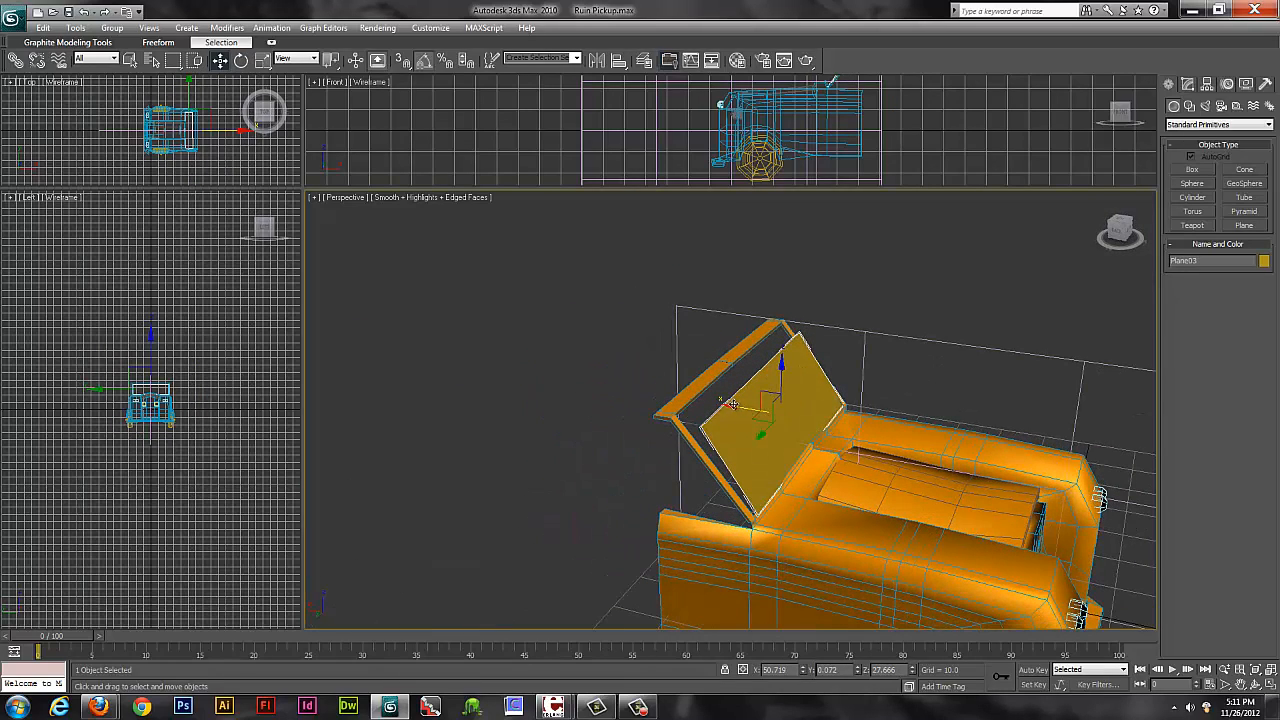
left_click_drag(733, 406, 726, 404)
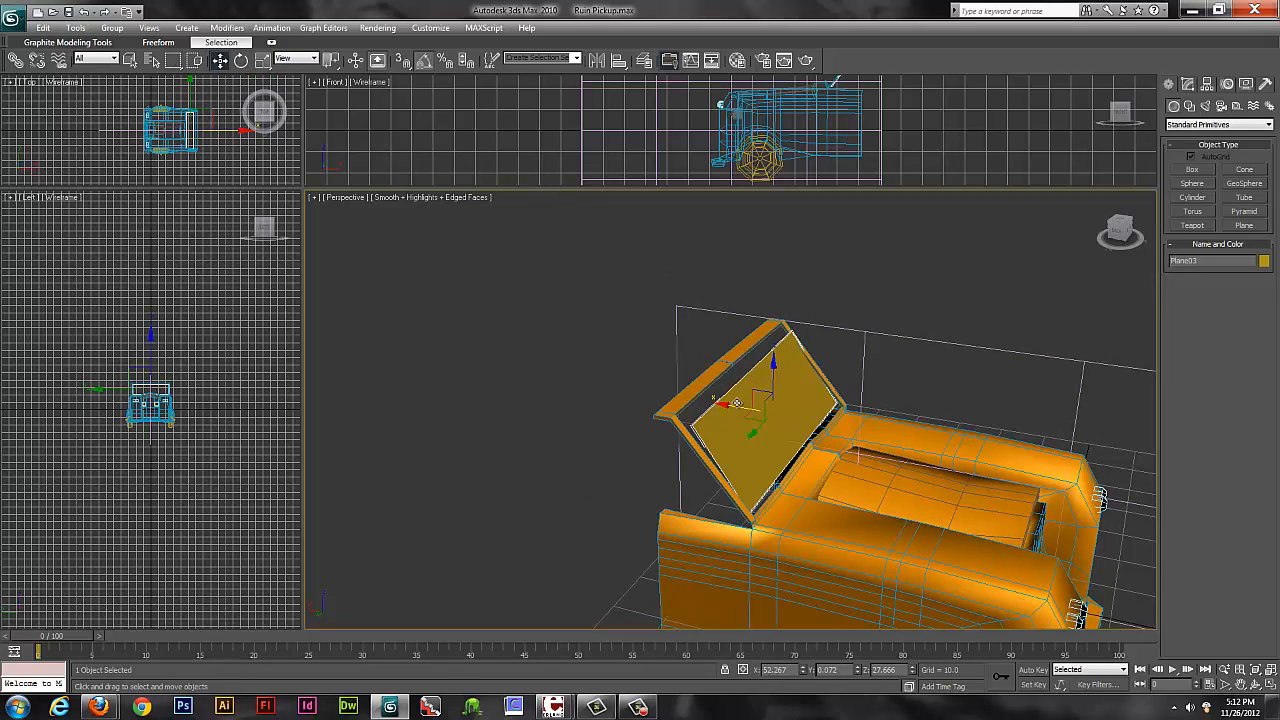
left_click_drag(735, 405, 717, 403)
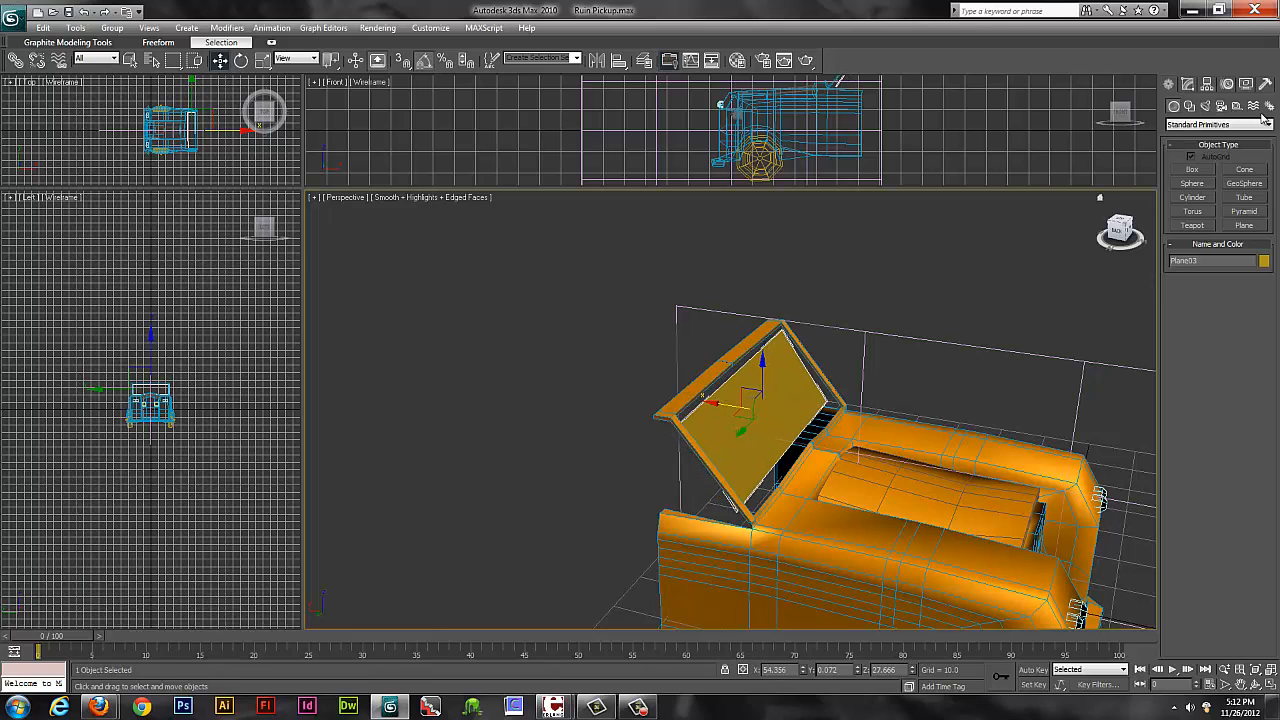
Scale the windshield plane up uniformly to about 143 percent so it extends past the frame.
left_click(1188, 85)
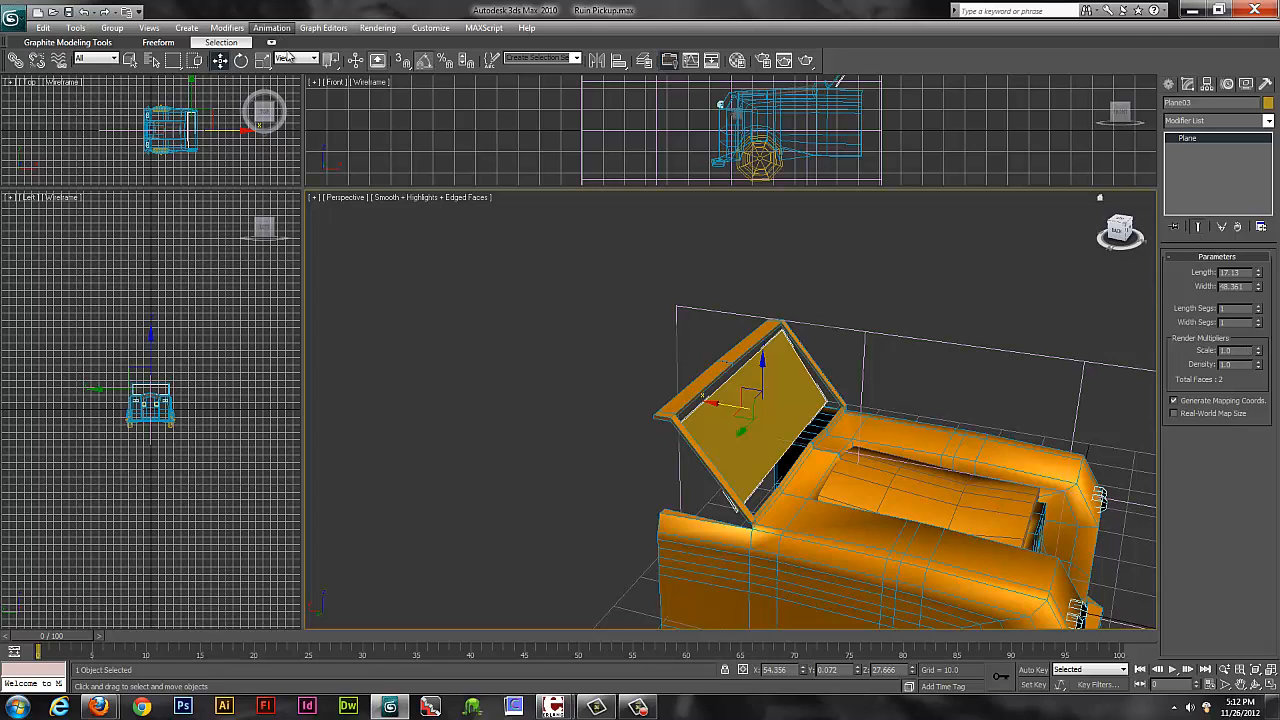
left_click(263, 60)
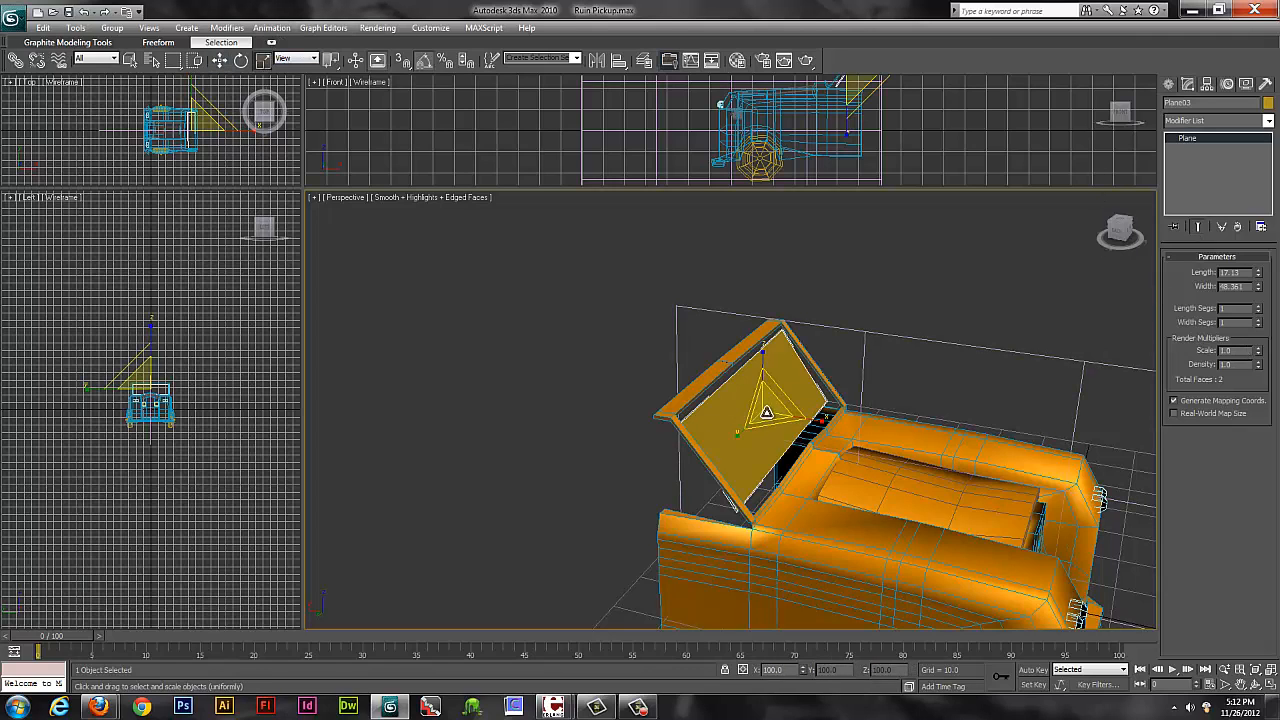
left_click_drag(767, 412, 764, 384)
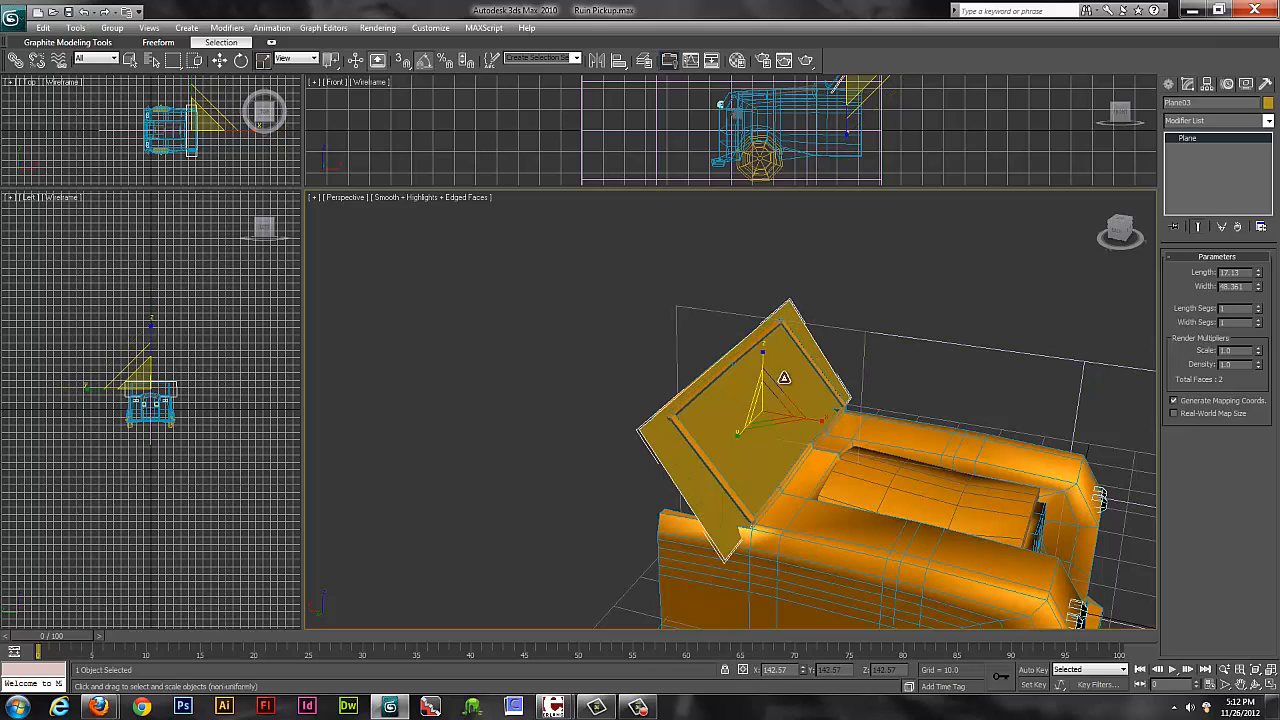
right_click(735, 459)
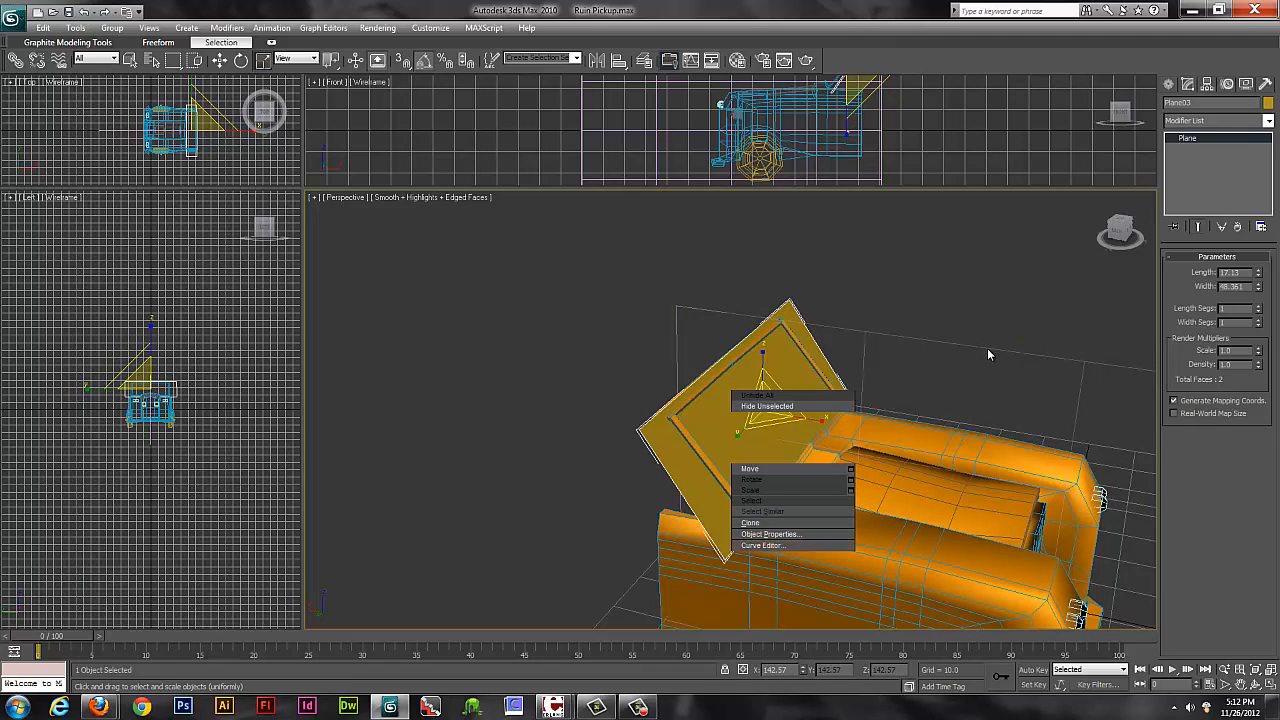
left_click(220, 60)
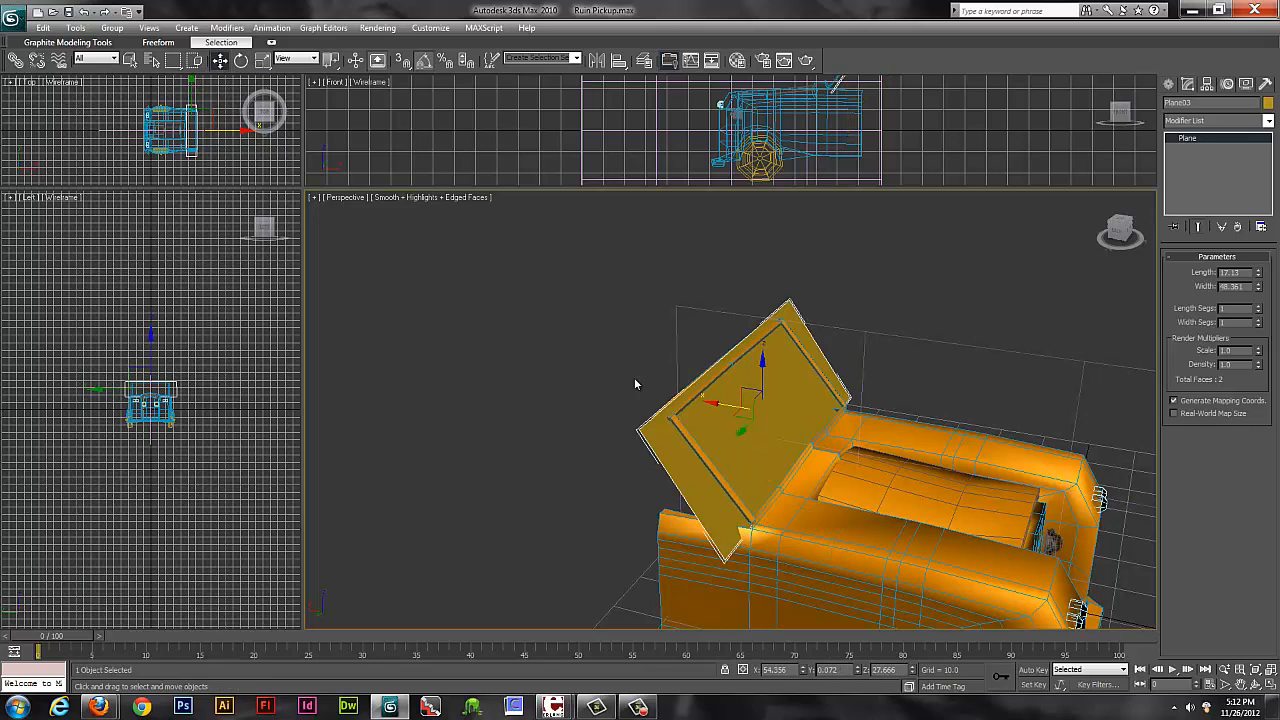
Convert the windshield plane to an editable mesh.
right_click(760, 496)
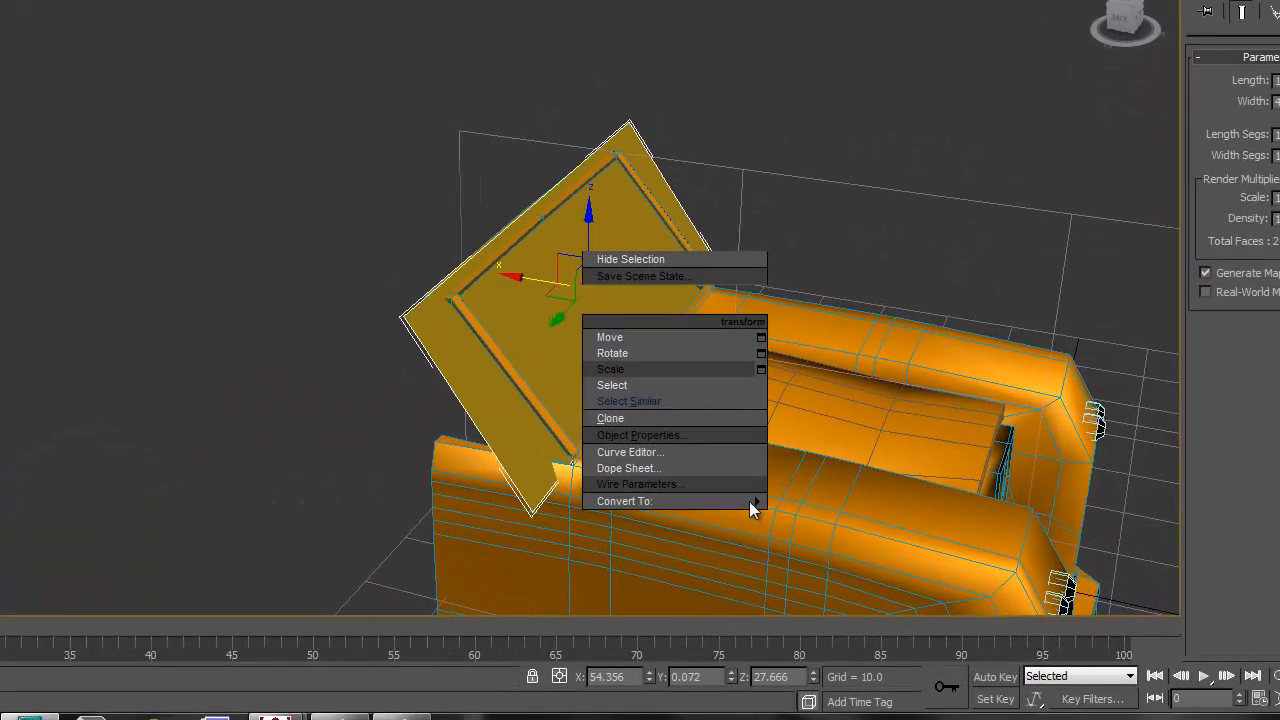
left_click(898, 176)
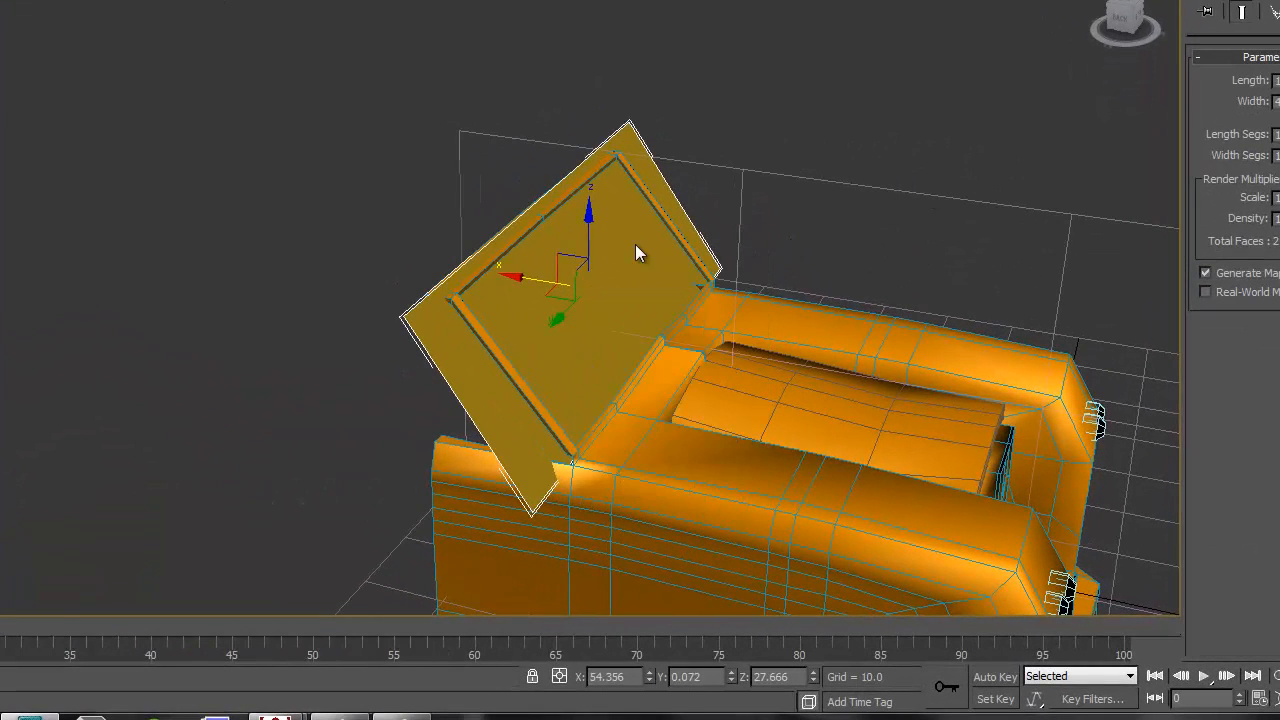
right_click(630, 244)
left_click(943, 199)
middle_click_drag(616, 244, 455, 248, "alt")
right_click(489, 301)
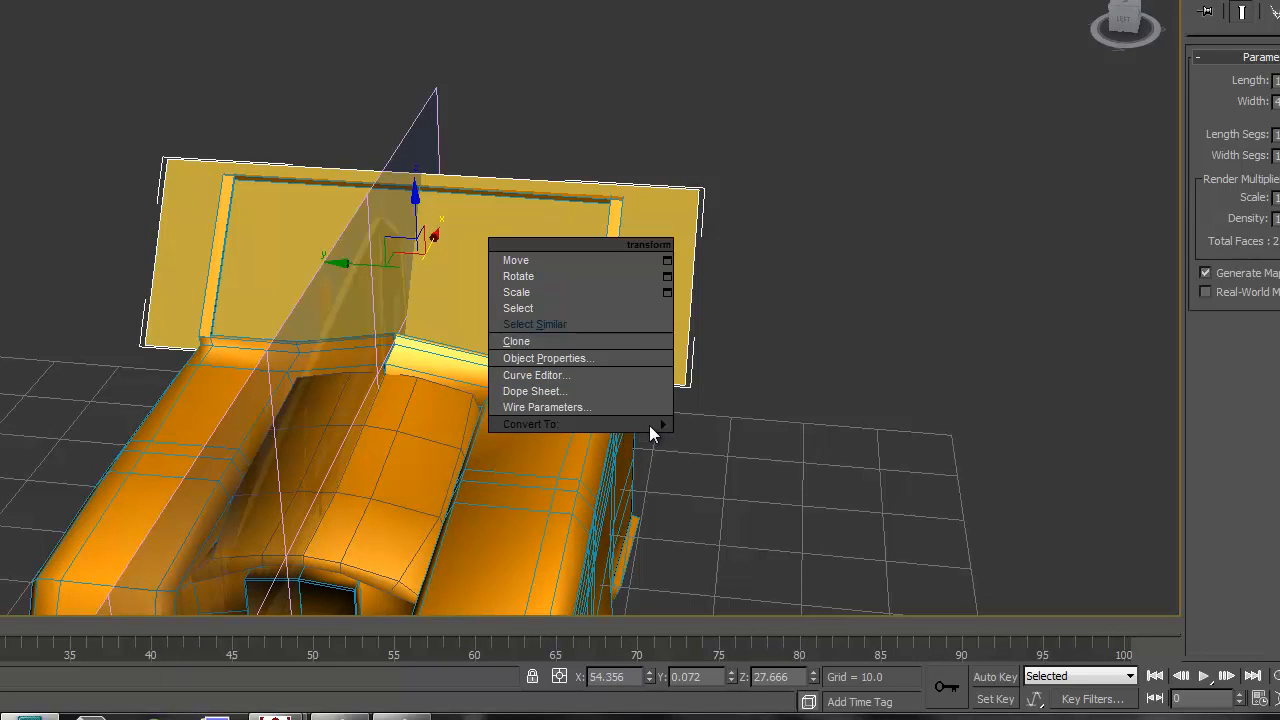
mouse_move(649, 425)
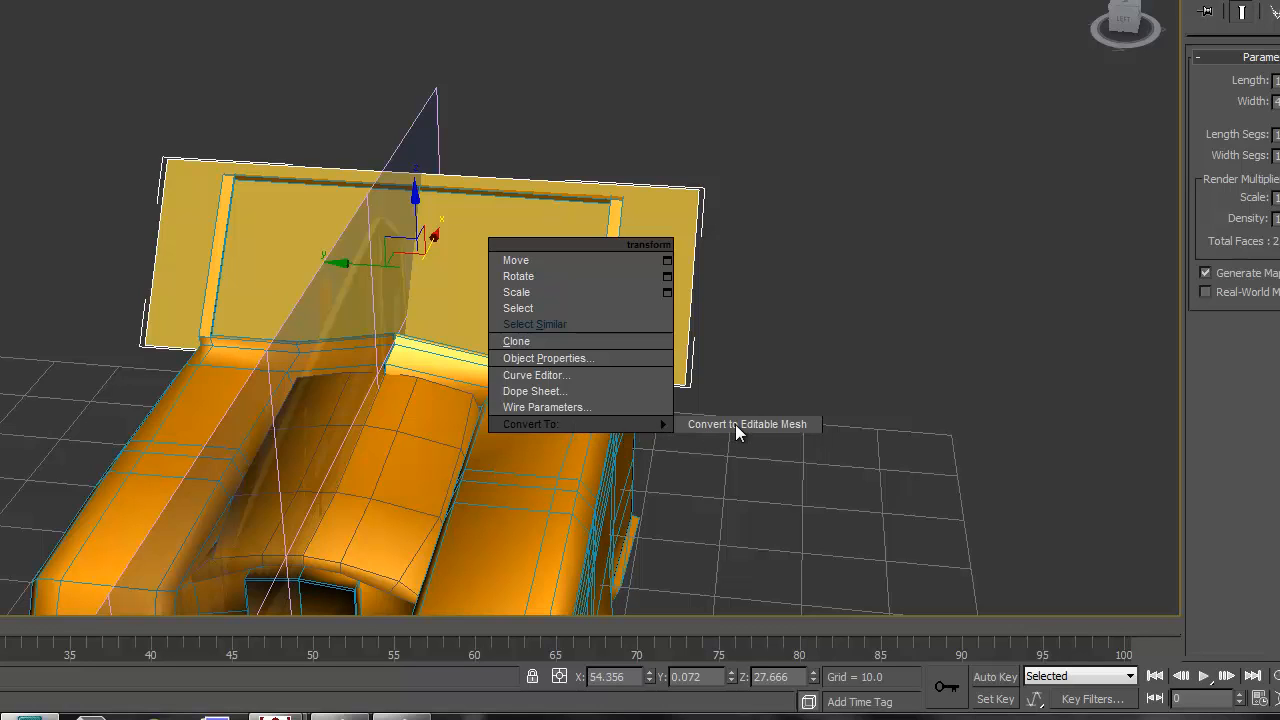
left_click(735, 424)
Move the windshield mesh's two side edges inward to line up with the frame's pillars, and clear the edge selection.
left_click(1244, 84)
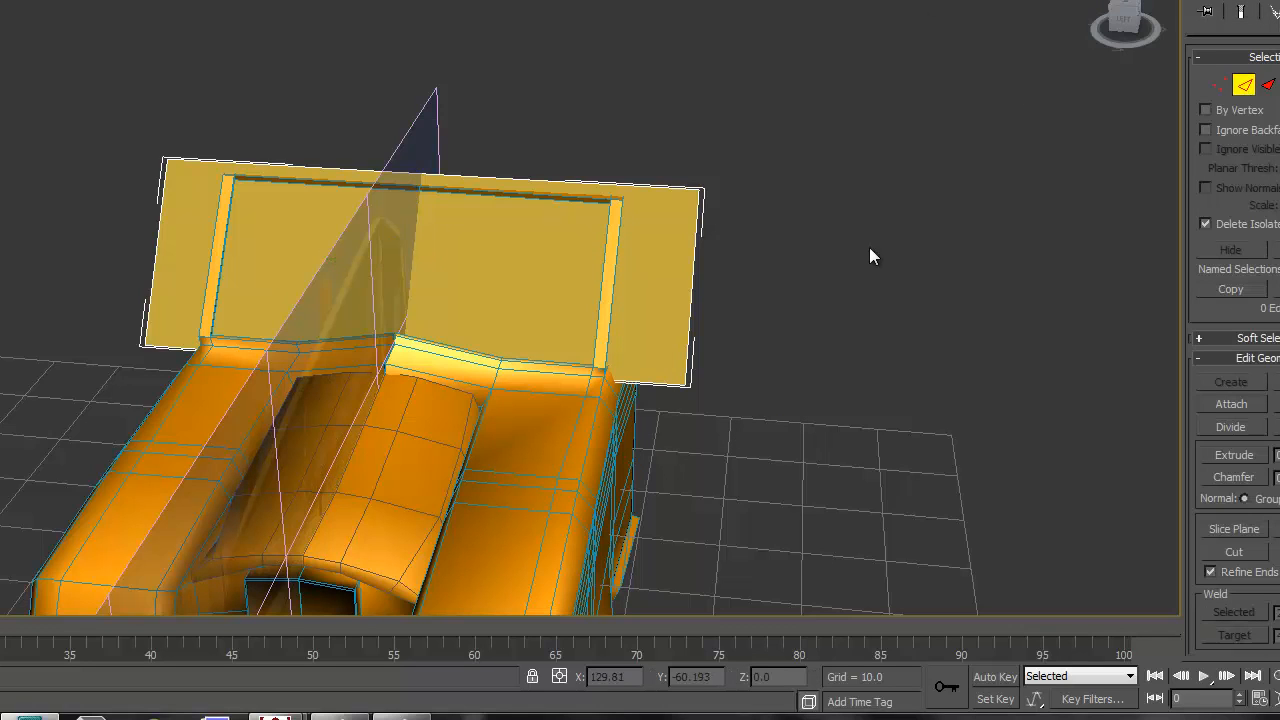
left_click(693, 274)
left_click_drag(625, 279, 542, 261)
left_click(542, 261)
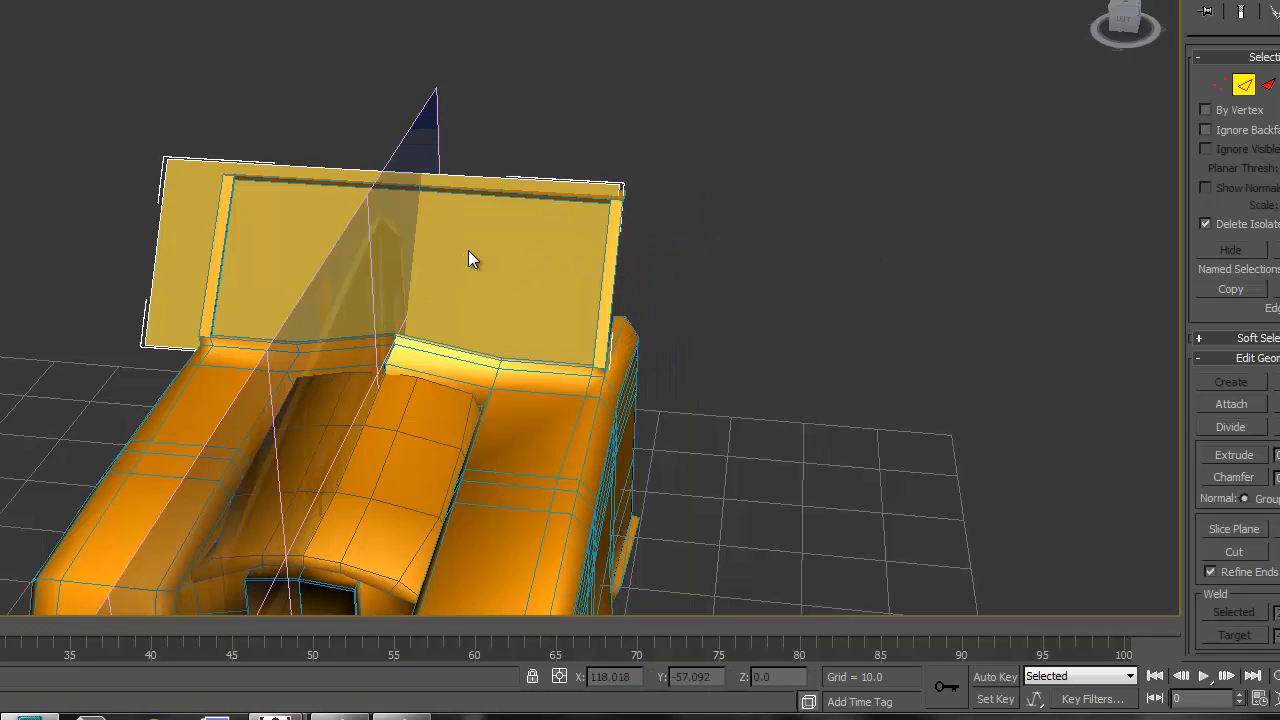
left_click(153, 267)
left_click_drag(99, 241, 154, 262)
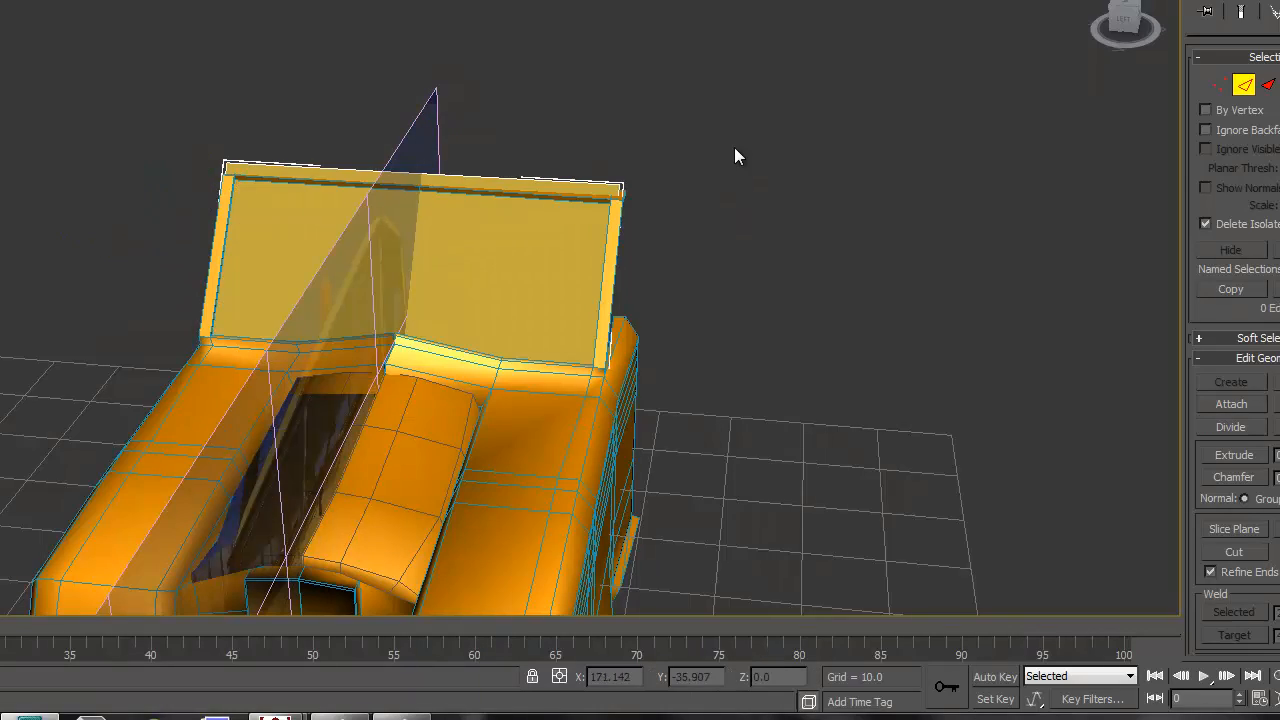
left_click(543, 142)
Move the windshield mesh's lower edge forward and upward to meet the base of the frame, and deselect it.
middle_click_drag(543, 134, 540, 165, "alt")
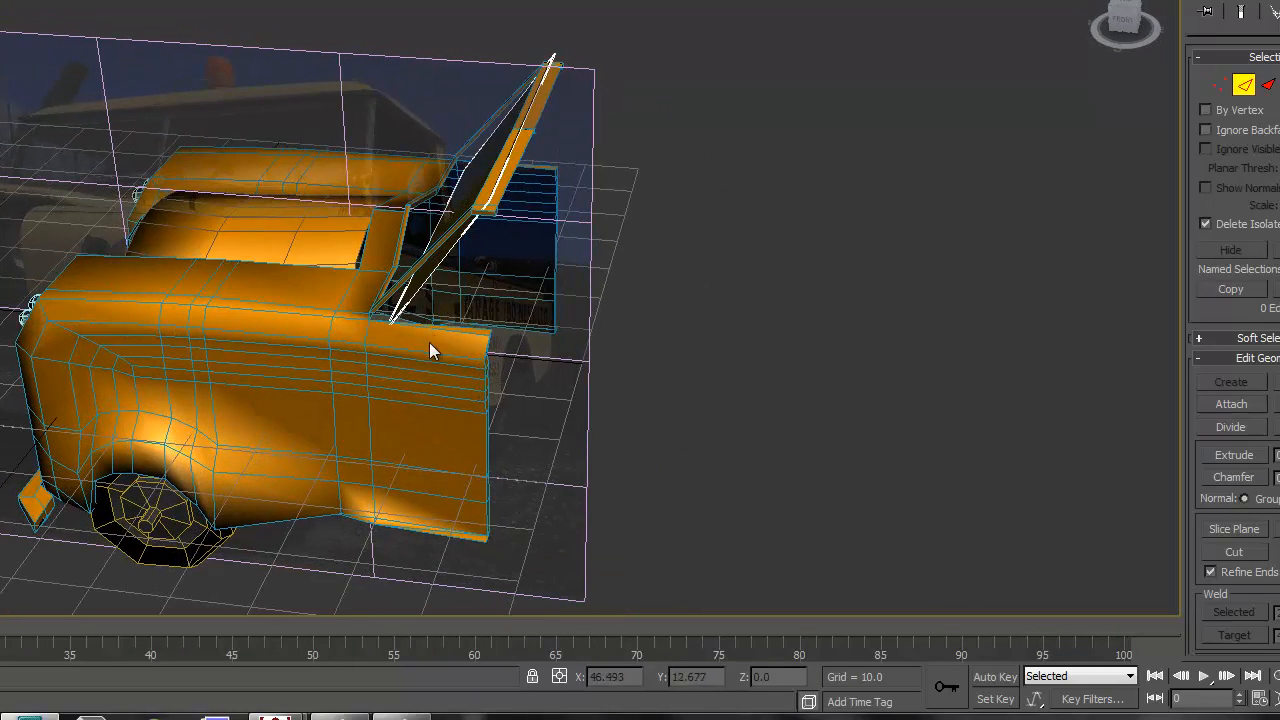
middle_click_drag(466, 312, 400, 289, "alt")
left_click(382, 278)
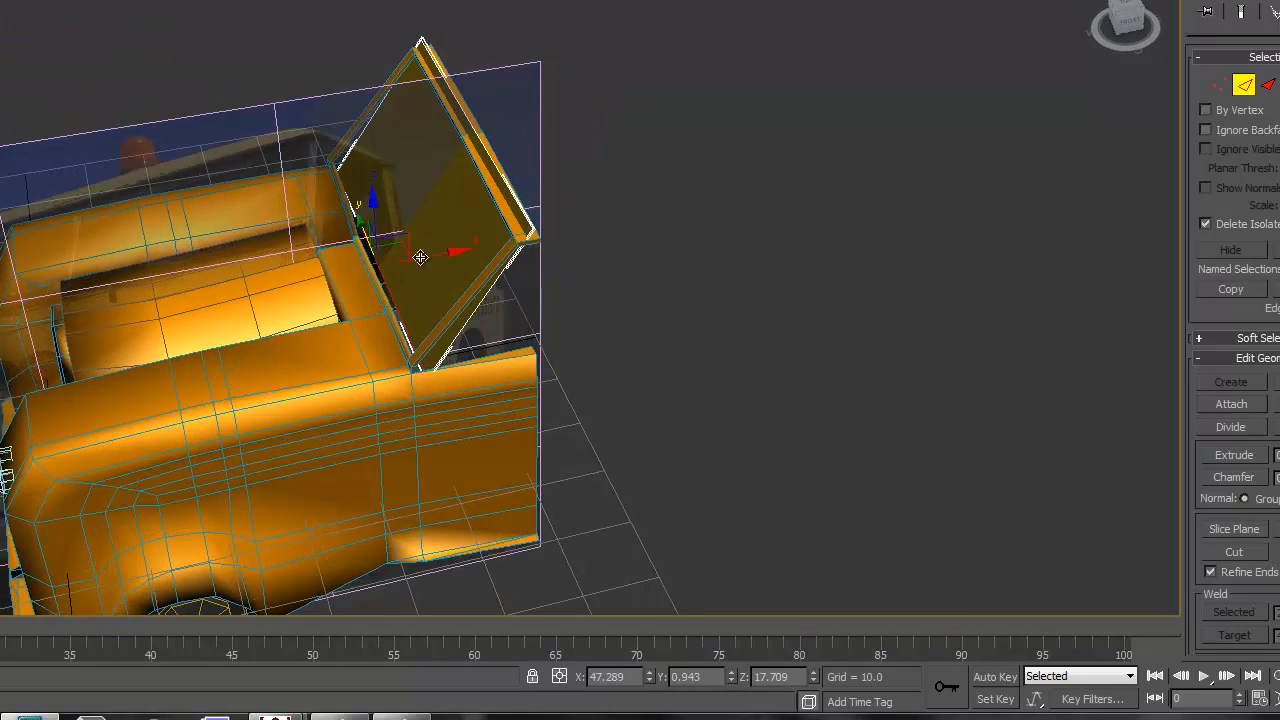
left_click_drag(444, 254, 426, 256)
left_click_drag(351, 195, 353, 182)
left_click_drag(435, 237, 446, 236)
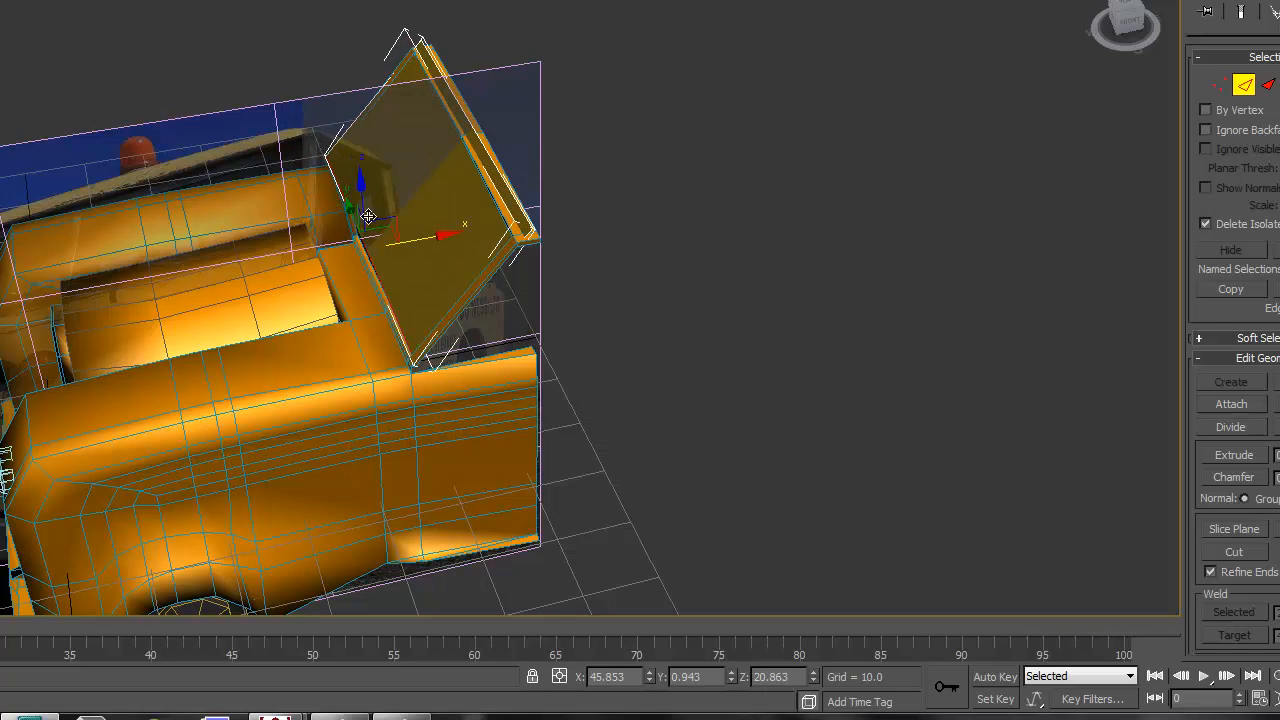
mouse_move(360, 187)
left_mouse_down()
mouse_move(357, 206)
mouse_move(360, 191)
left_mouse_up()
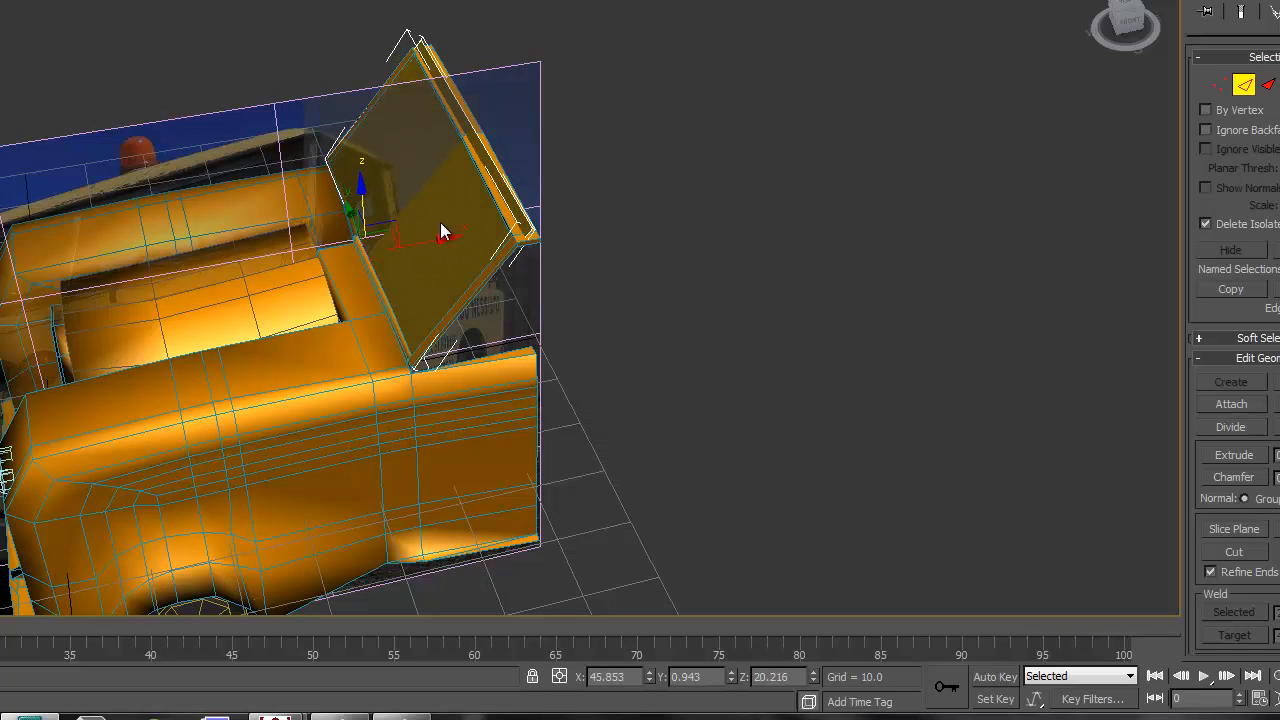
left_click_drag(436, 237, 426, 239)
left_click_drag(356, 186, 360, 198)
left_click_drag(421, 251, 424, 251)
left_click_drag(356, 206, 364, 192)
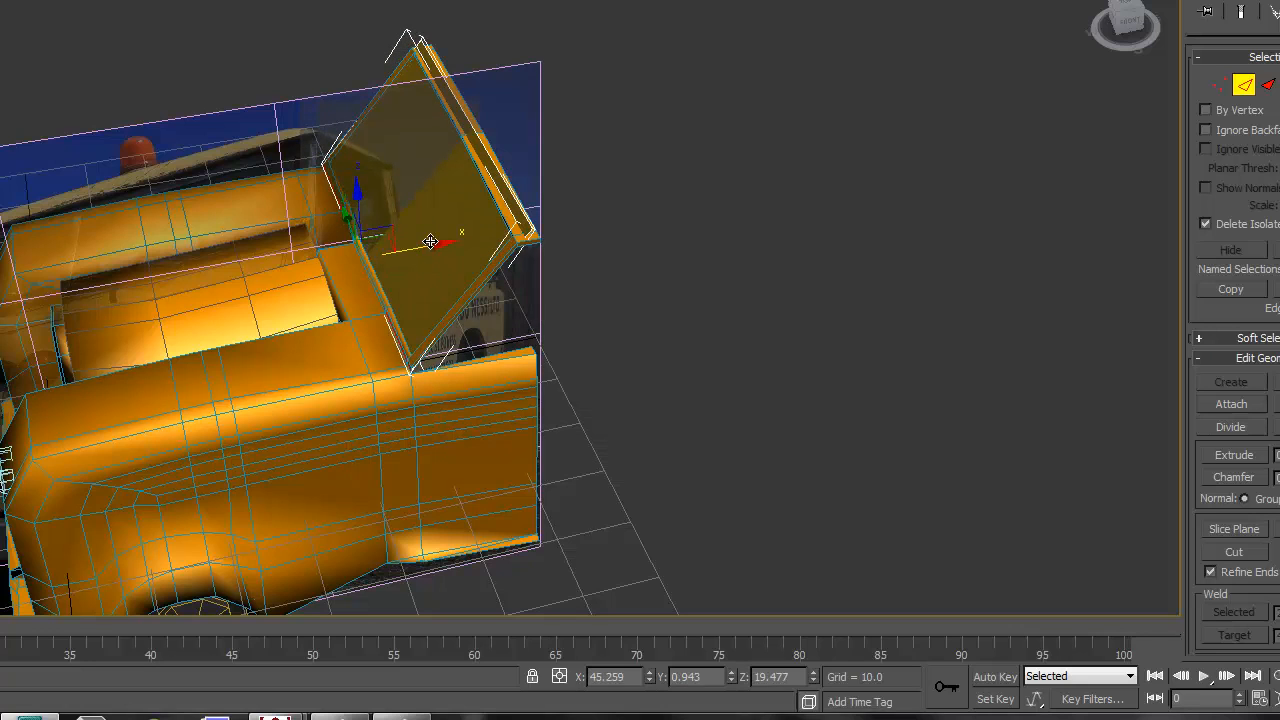
left_click_drag(430, 241, 435, 241)
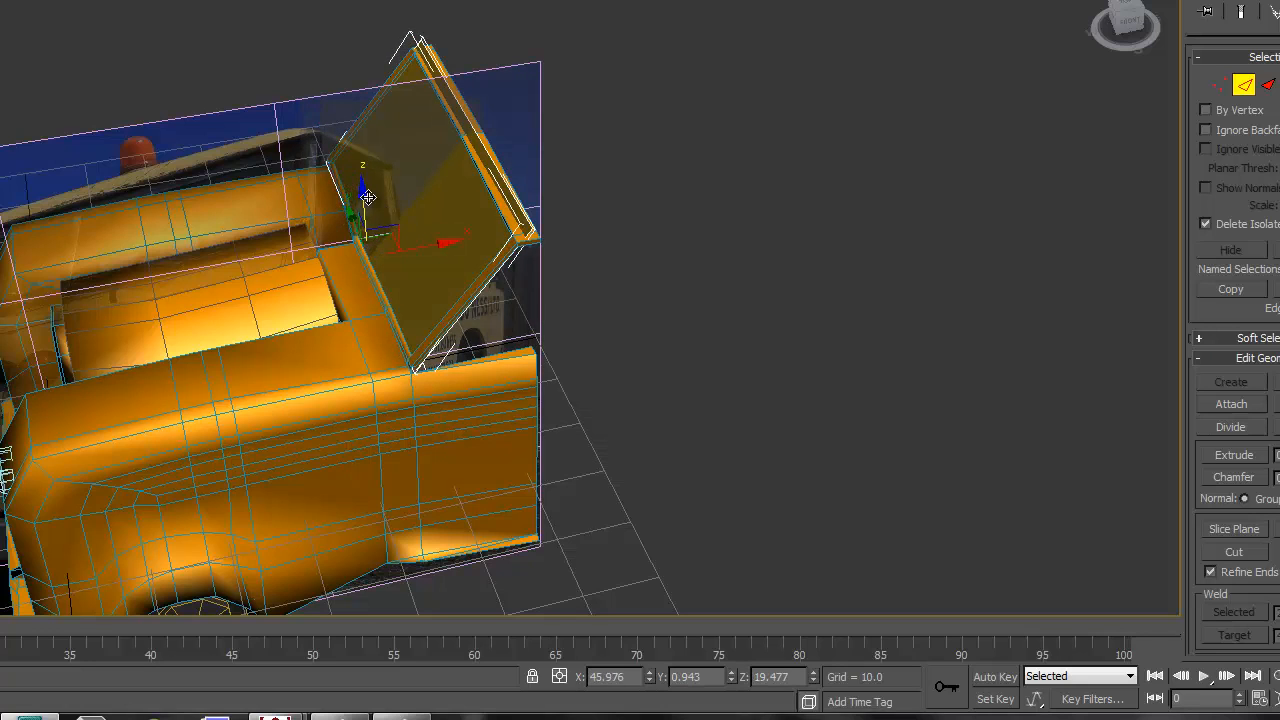
left_click_drag(368, 197, 369, 191)
left_click(766, 217)
Examine the truck's front end around the grille recess, headlights and bumper, including from below.
middle_click_drag(652, 223, 806, 211, "alt")
middle_click_drag(738, 318, 758, 25)
scroll(645, 477, "up", 4)
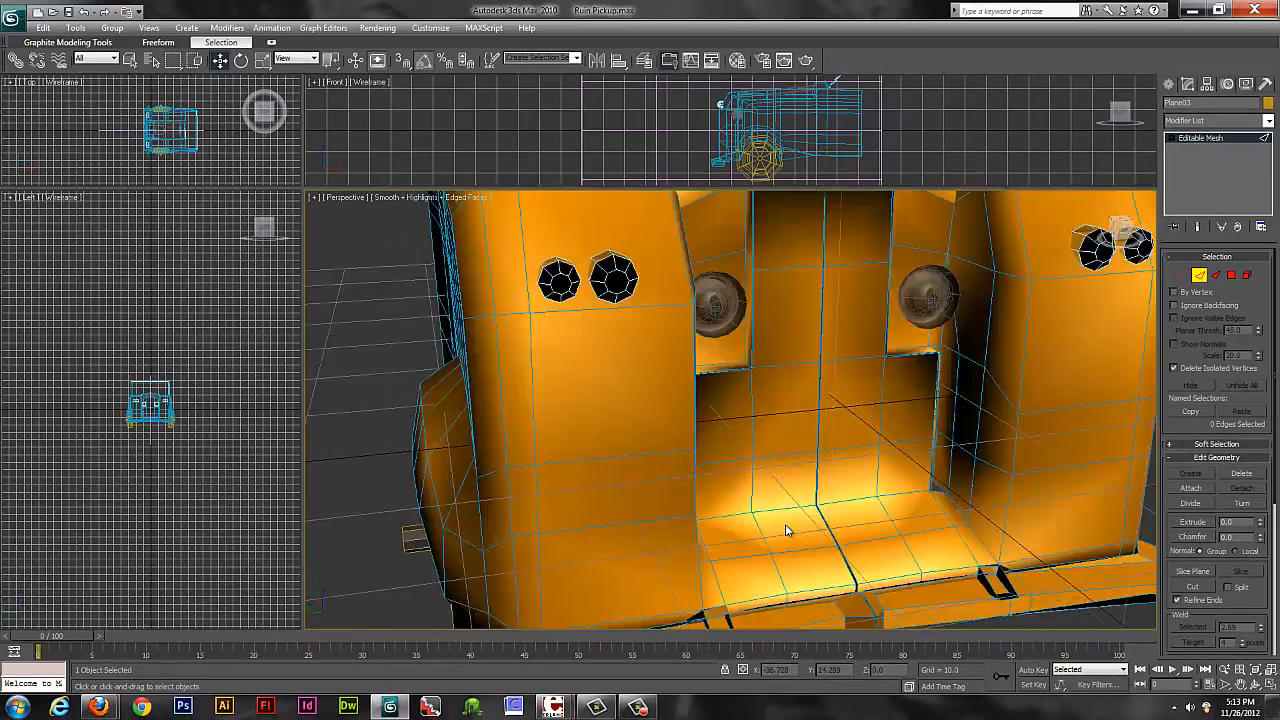
scroll(786, 530, "up", 2)
middle_click_drag(866, 456, 931, 454)
scroll(929, 457, "up", 2)
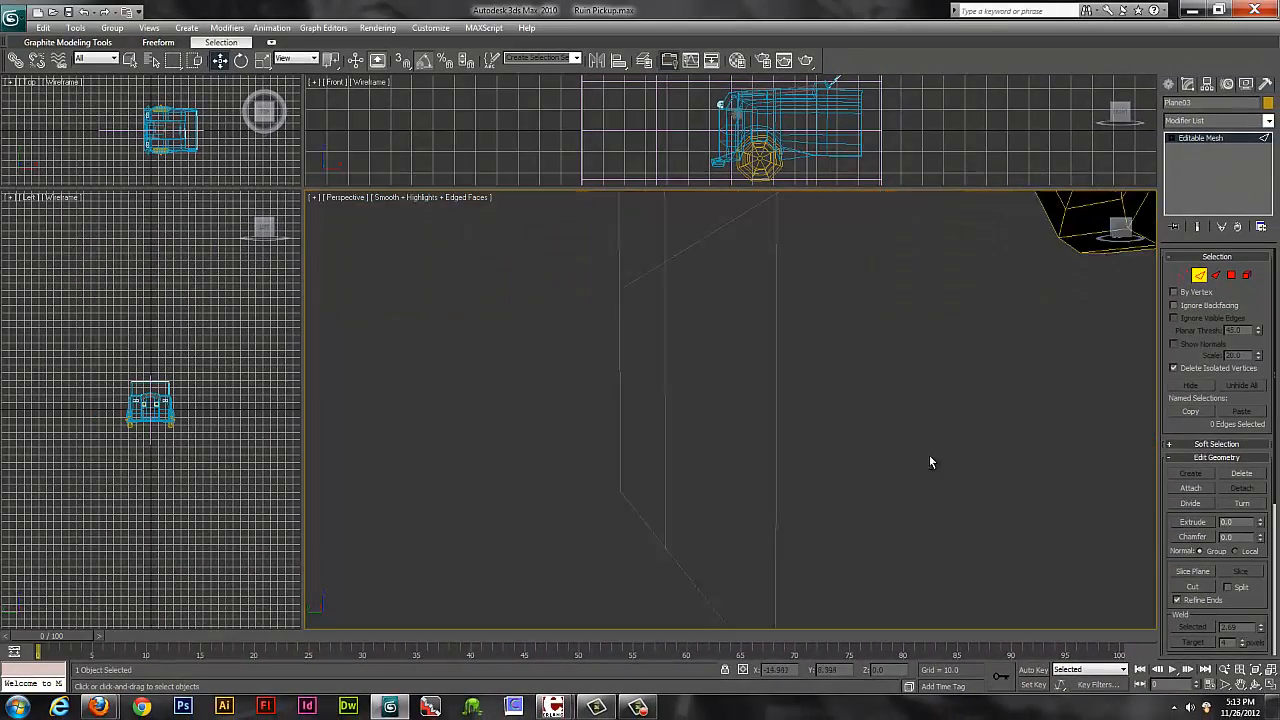
scroll(929, 462, "down", 6)
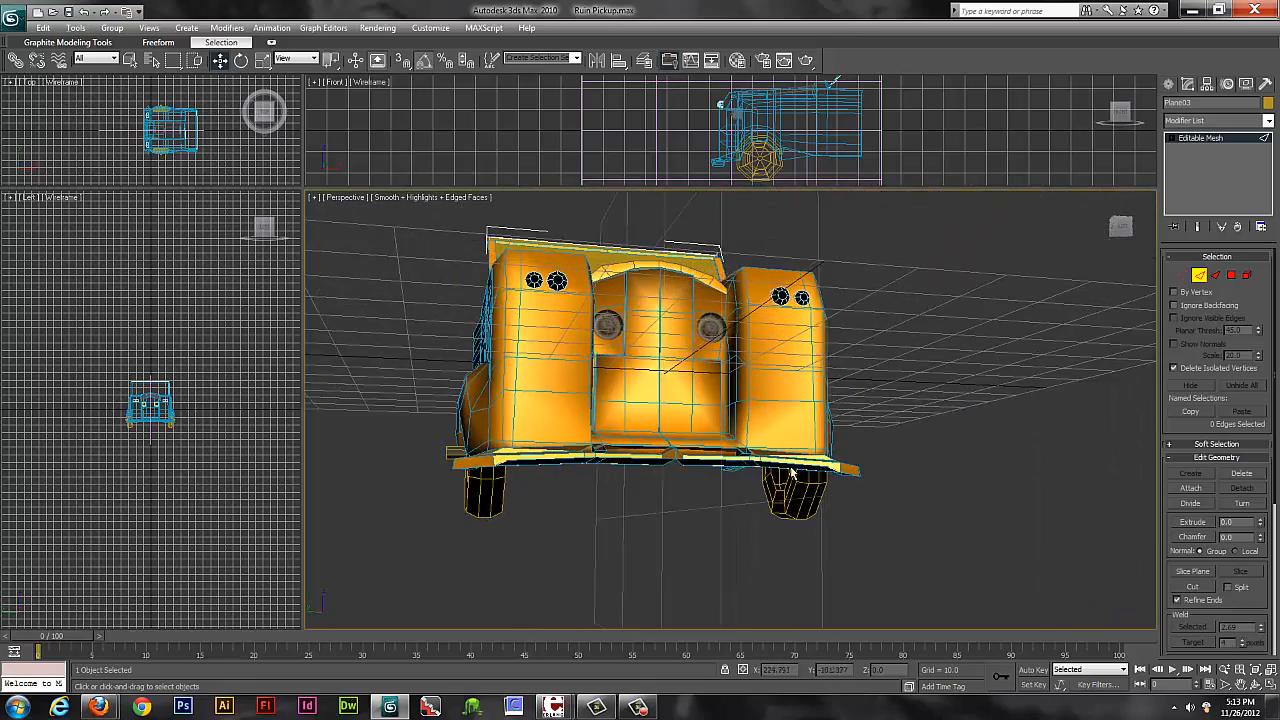
middle_click_drag(790, 475, 785, 492, "alt")
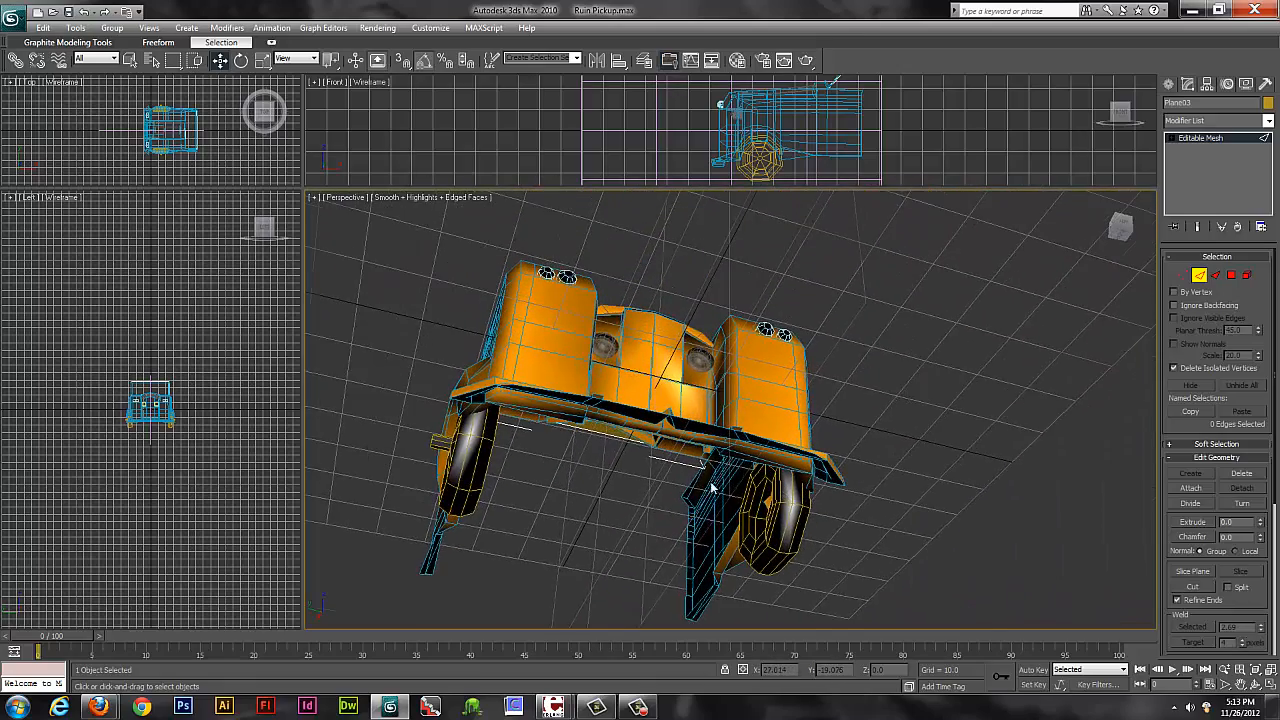
scroll(698, 485, "up", 3)
middle_click_drag(698, 485, 705, 409, "alt")
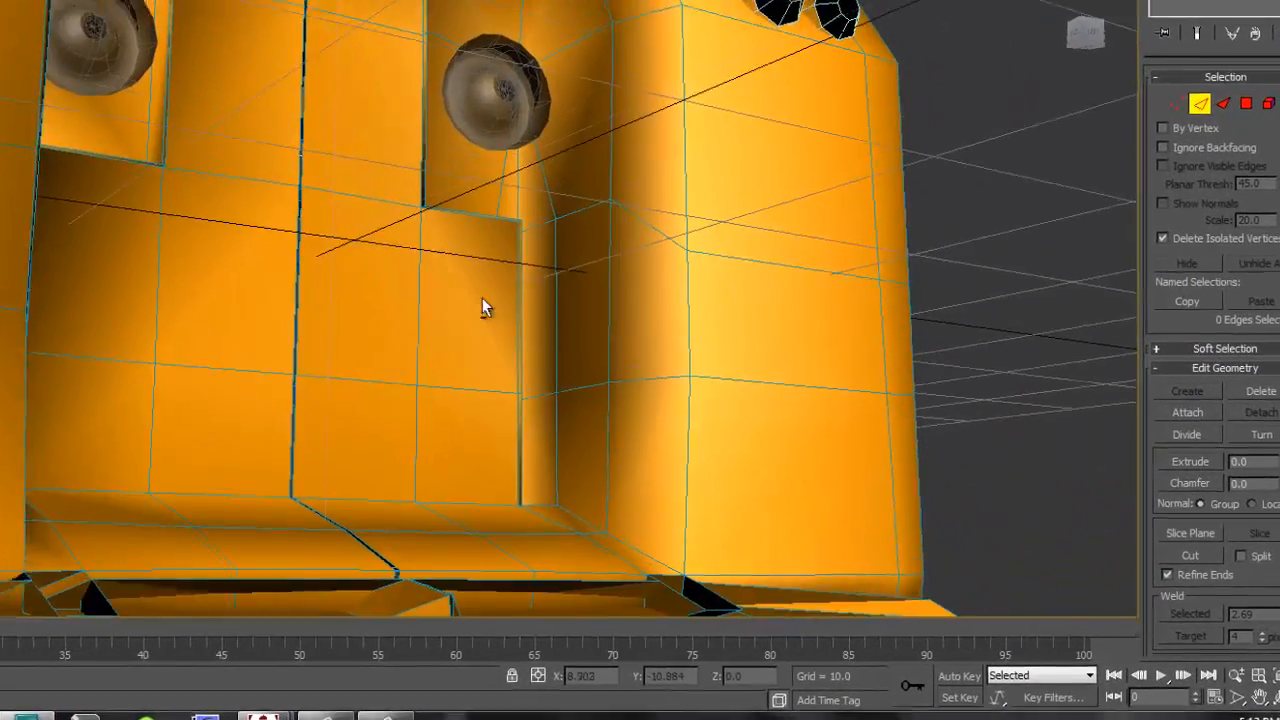
Examine the underside of the front bumper, the wheel arch and the windshield fit from several angles.
middle_click_drag(484, 307, 437, 355, "alt")
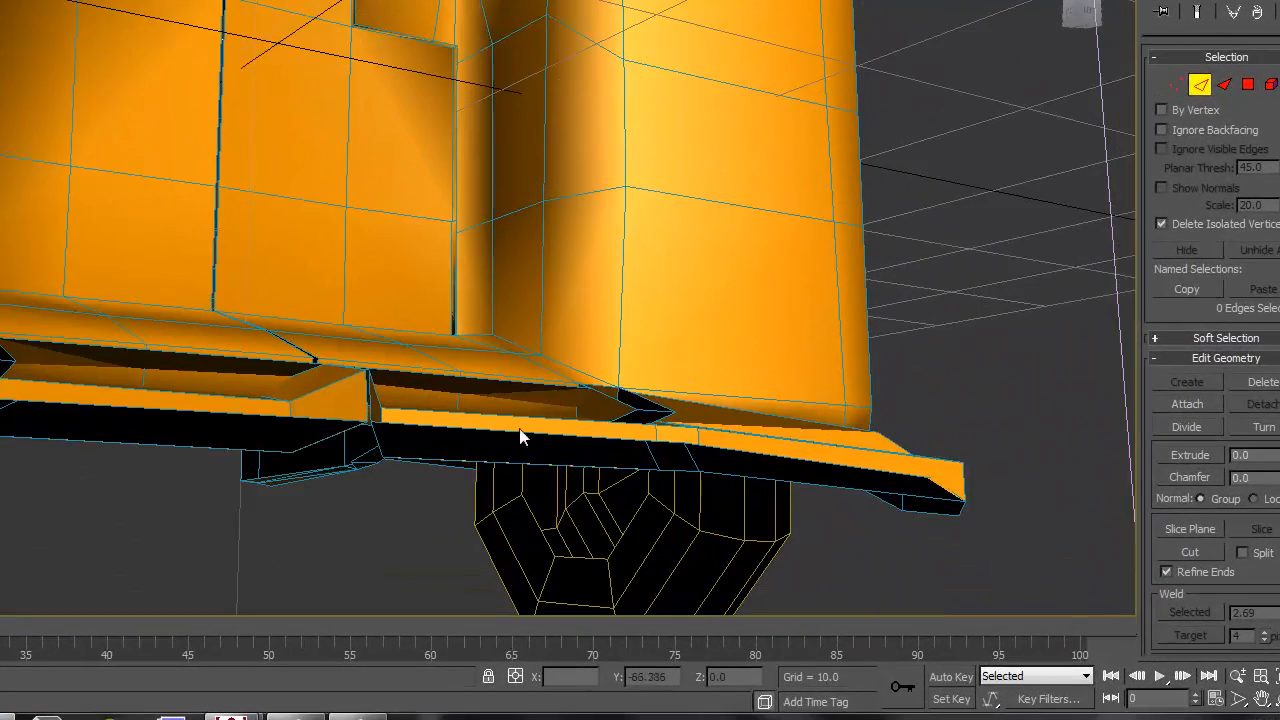
middle_click_drag(977, 480, 635, 505, "alt")
middle_click_drag(80, 545, 332, 431, "alt")
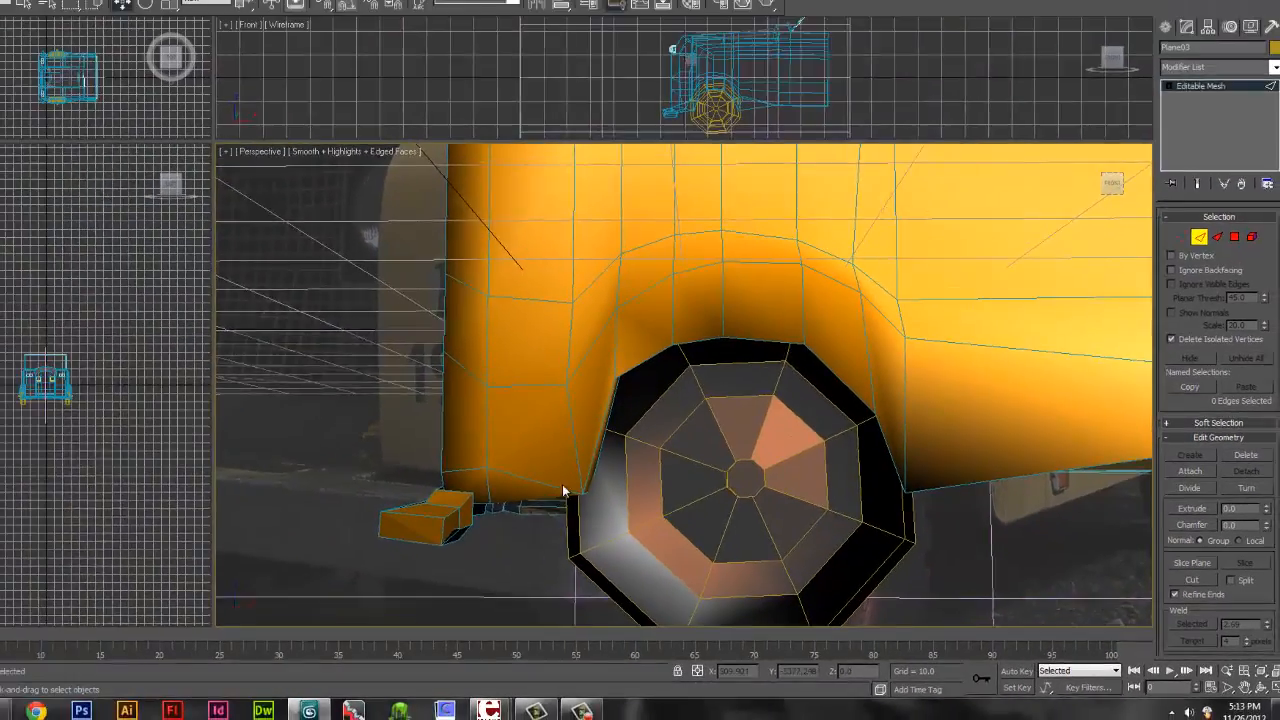
middle_click_drag(563, 490, 896, 333, "alt")
middle_click_drag(840, 391, 906, 420, "alt")
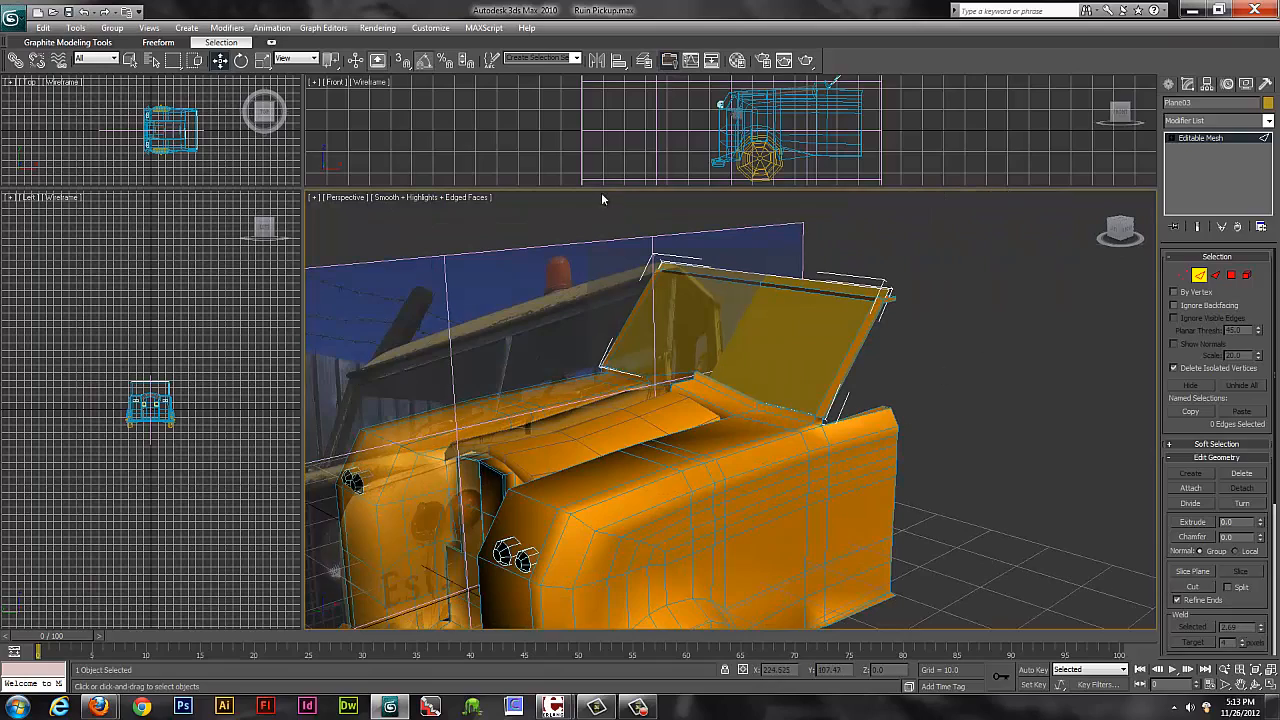
Save the pickup scene and bring the whole truck into view.
left_click(12, 18)
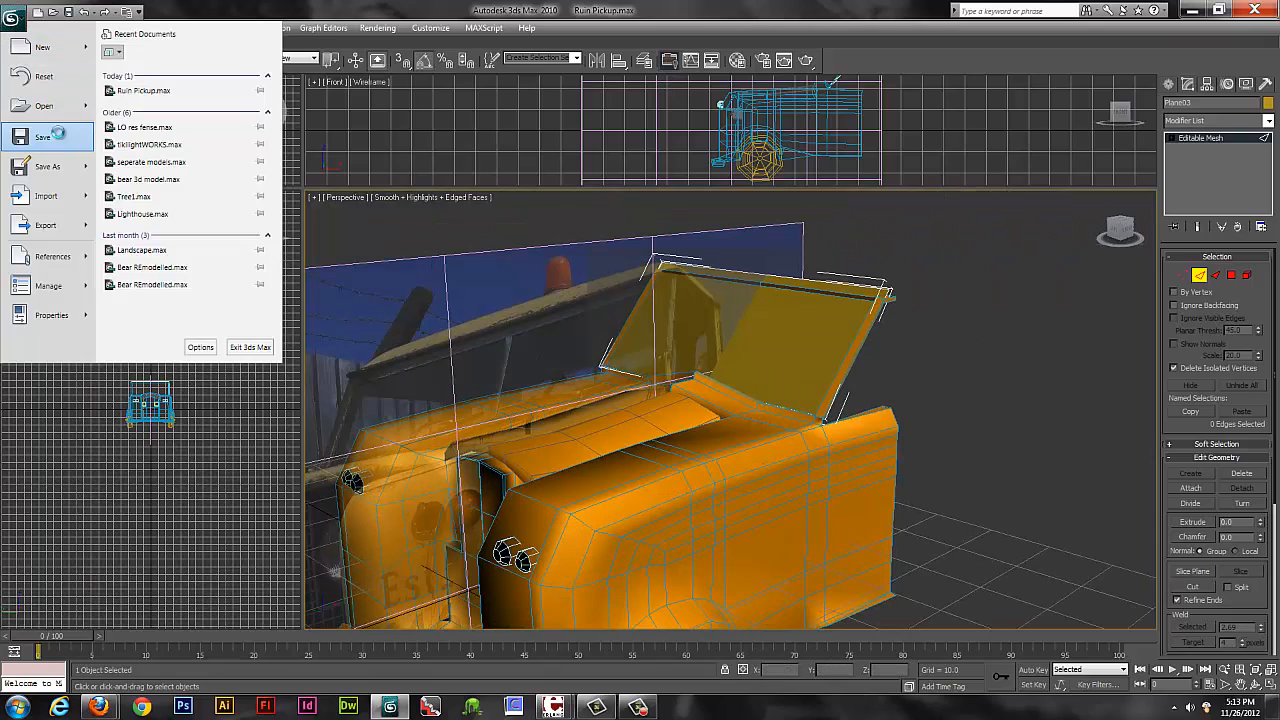
left_click(40, 133)
middle_click_drag(746, 411, 826, 243)
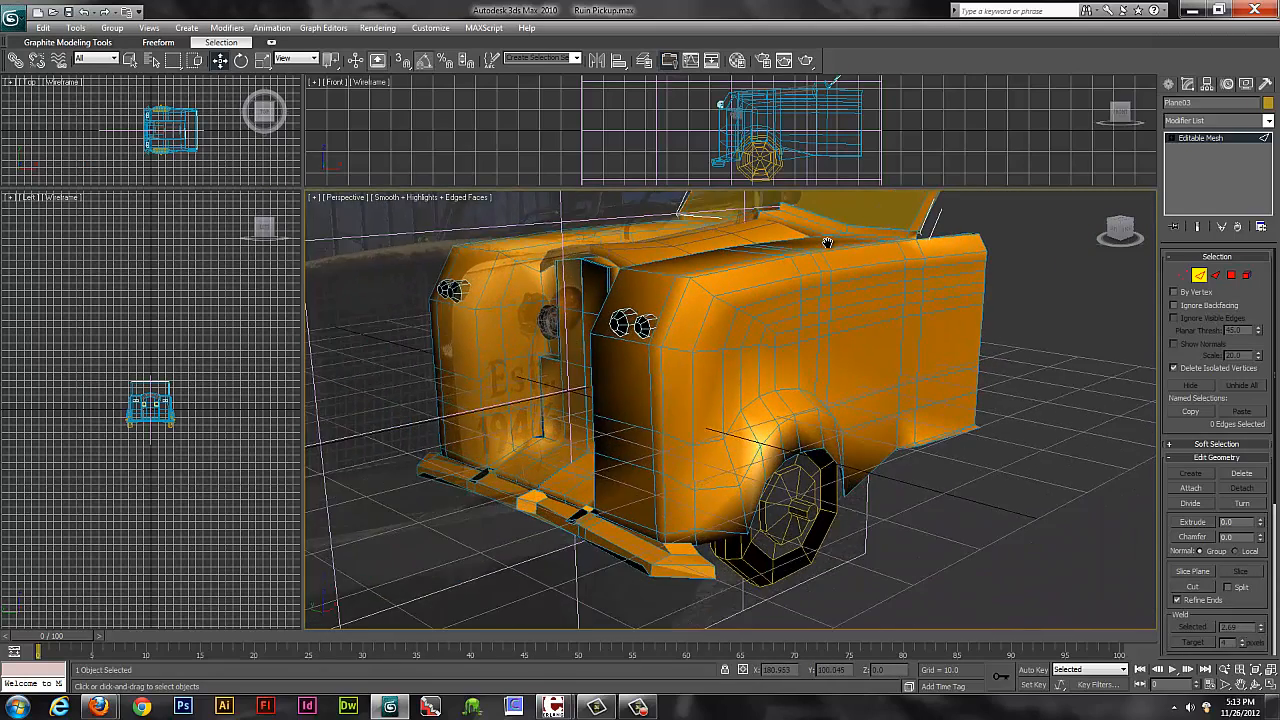
scroll(729, 257, "down", 3)
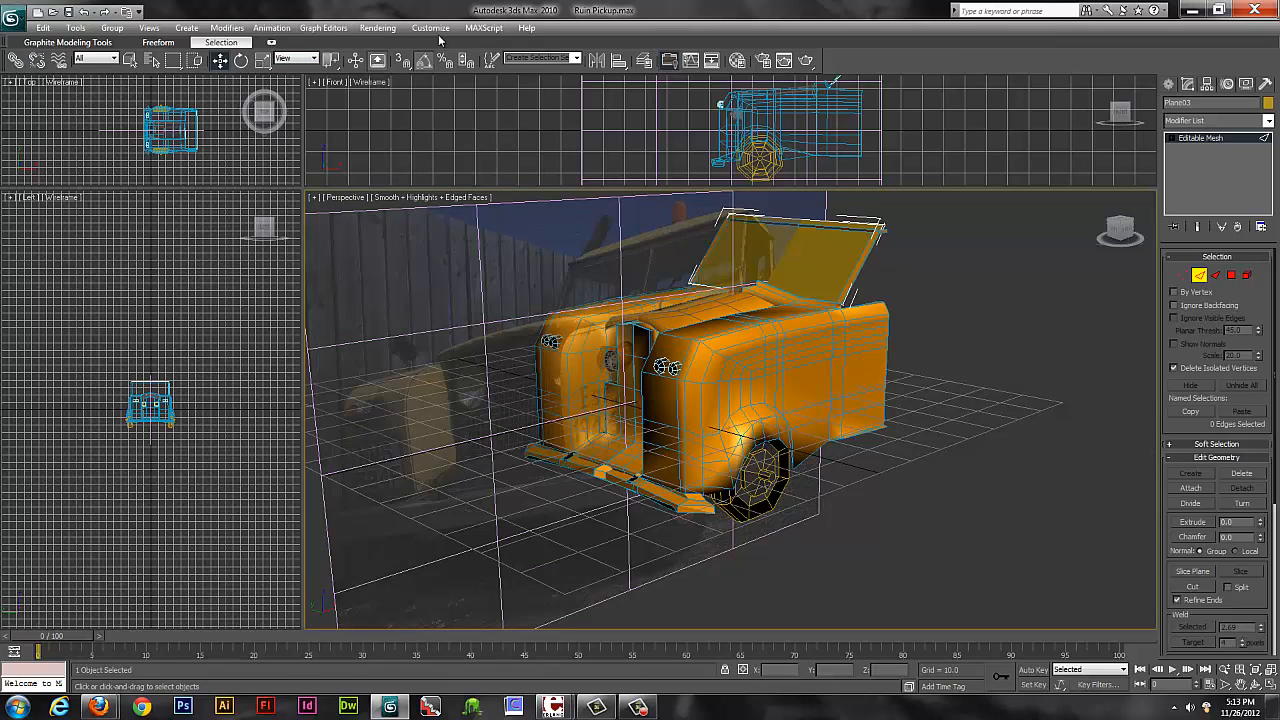
Open the render setup and look through the scanline renderer, advanced lighting, raytracer and render elements settings.
left_click(377, 27)
left_click(450, 60)
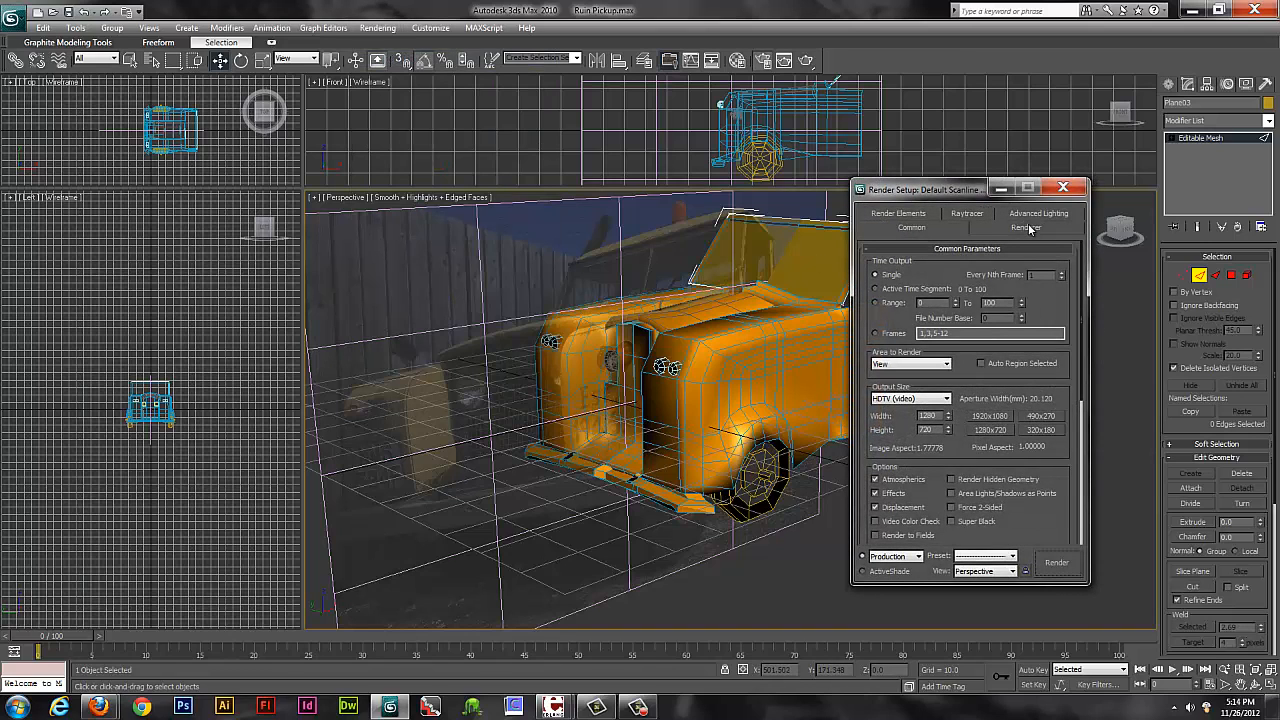
left_click(1015, 228)
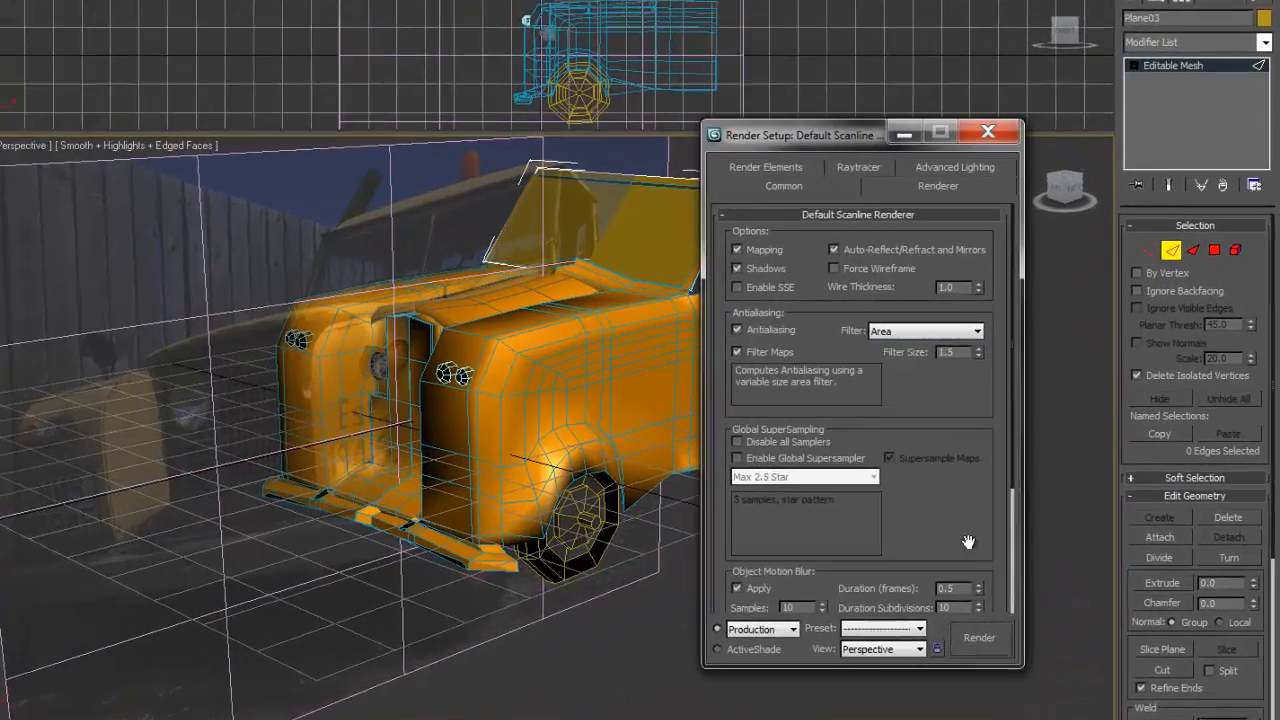
left_click_drag(1047, 494, 1016, 189)
left_click_drag(890, 115, 901, 70)
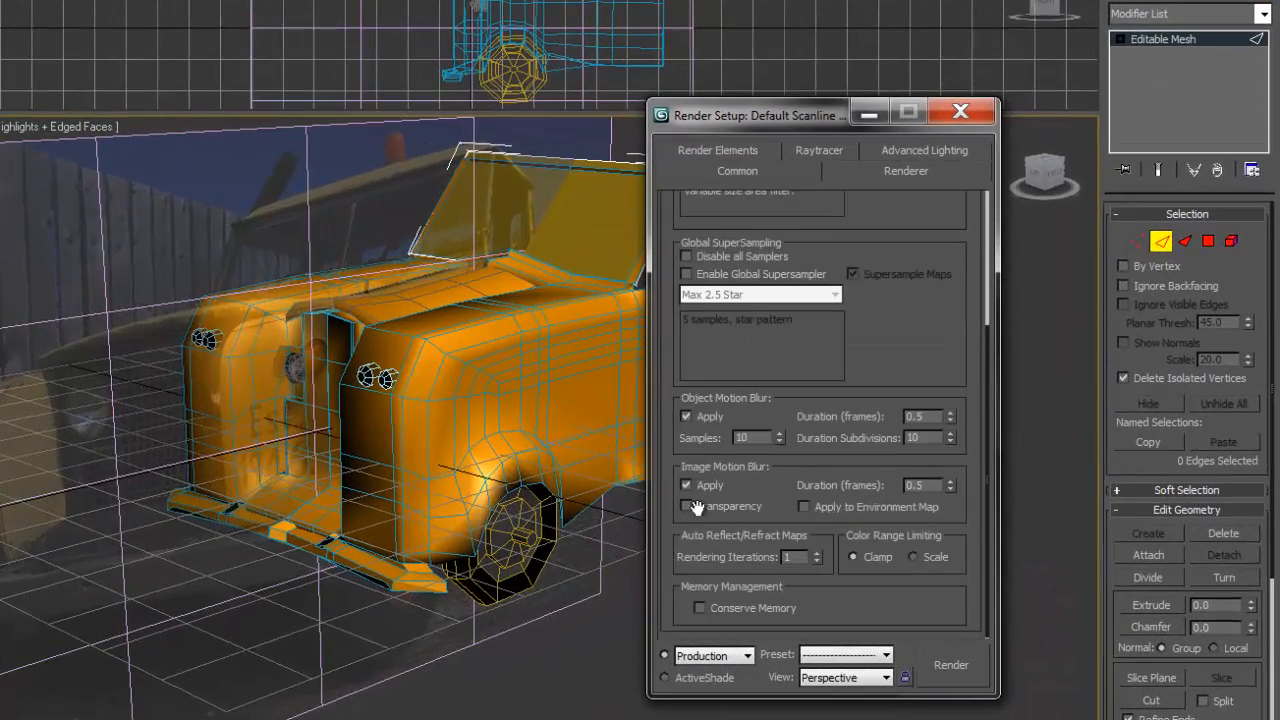
left_click(910, 150)
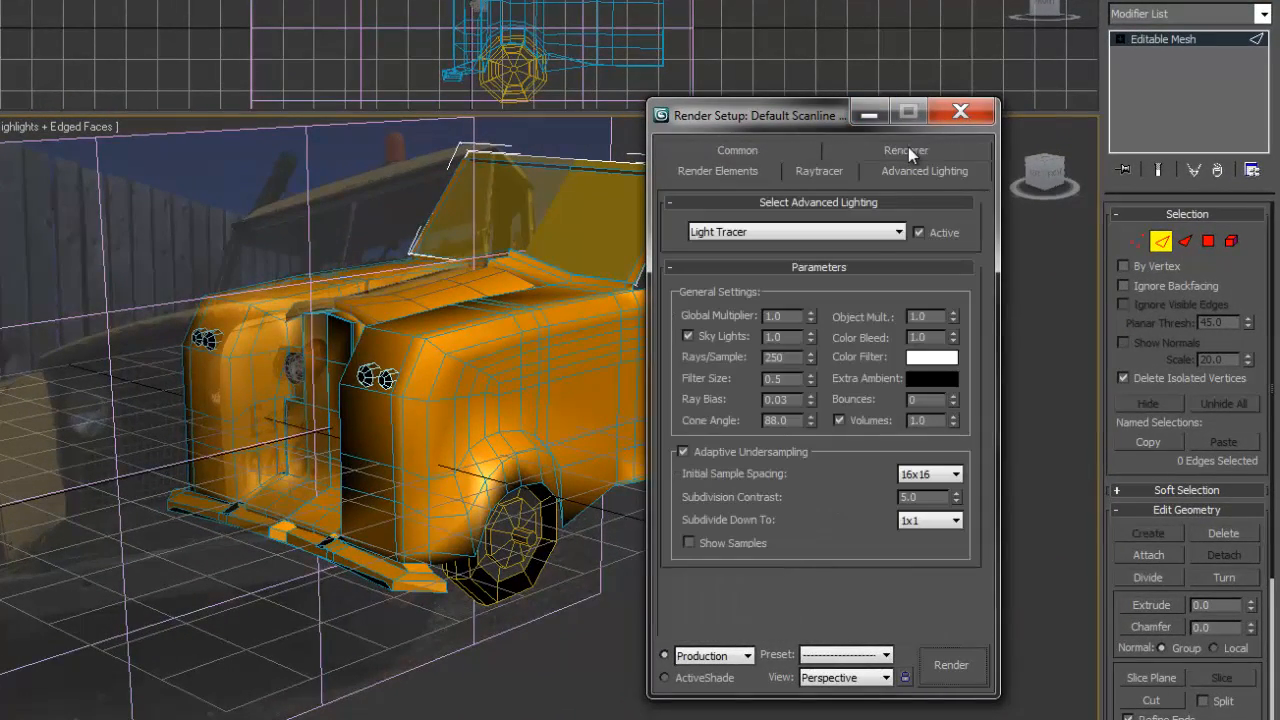
left_click(832, 173)
left_click(703, 168)
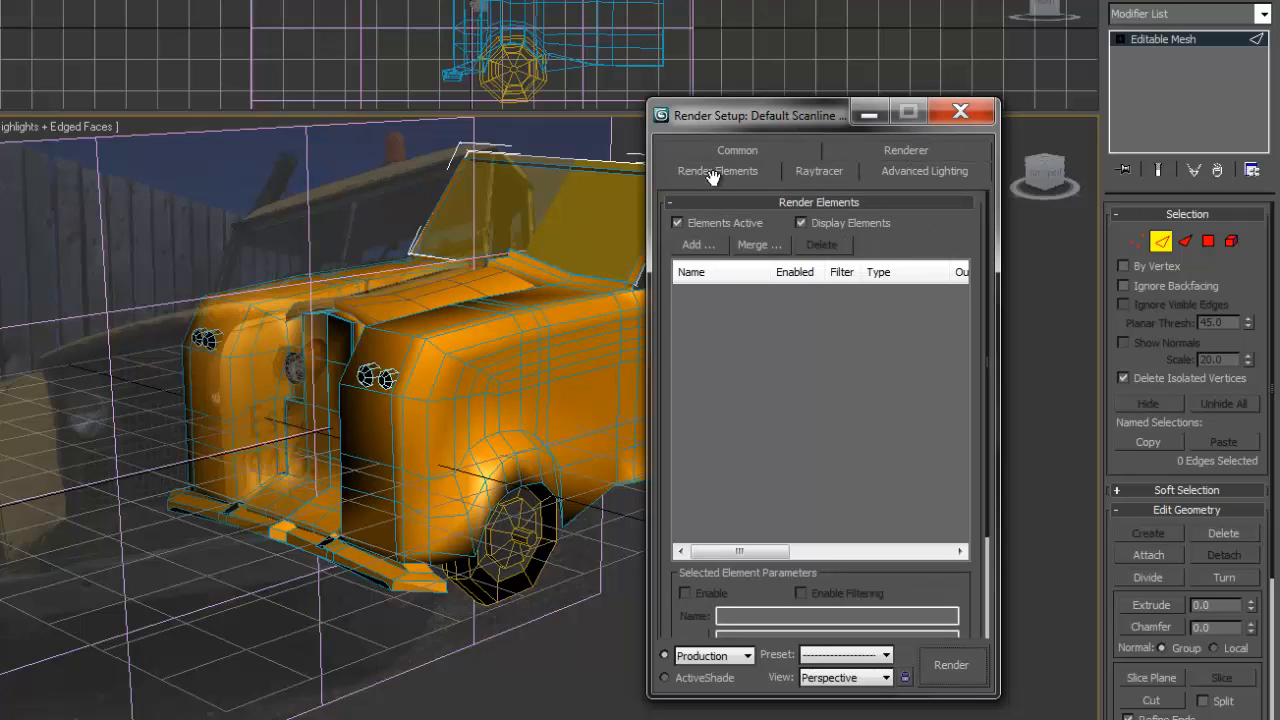
left_click_drag(917, 589, 919, 460)
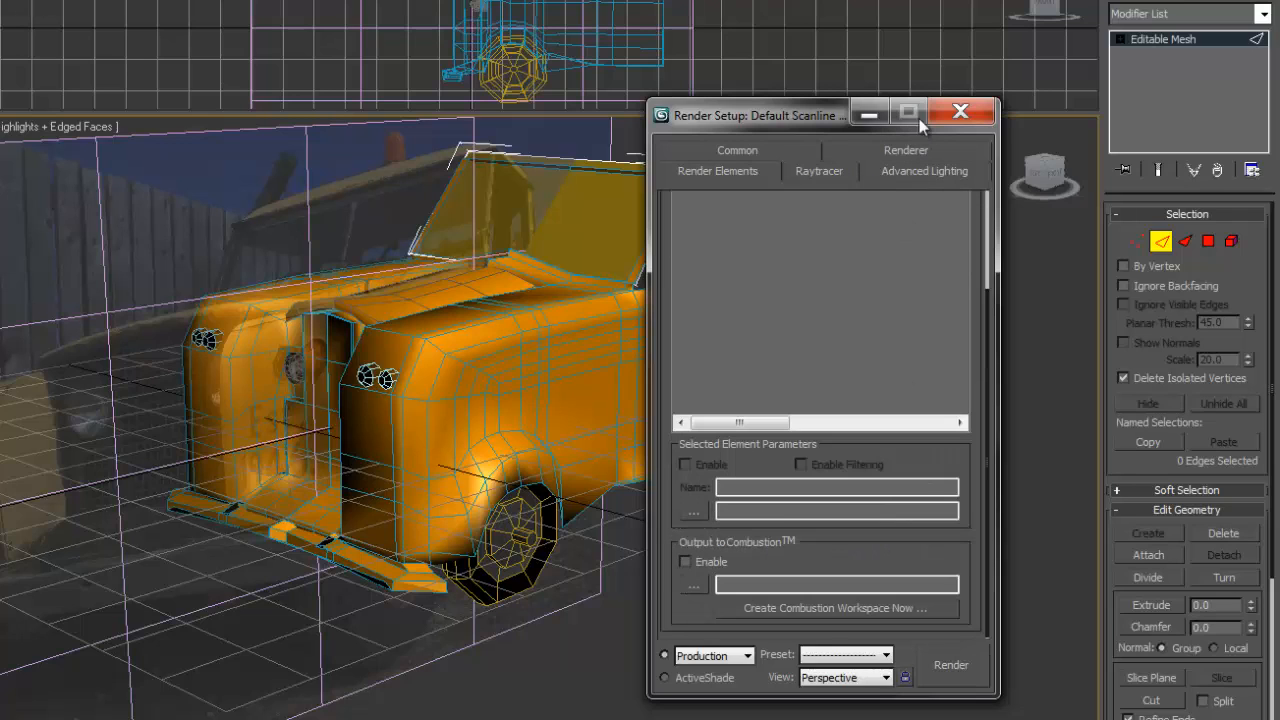
left_click(928, 152)
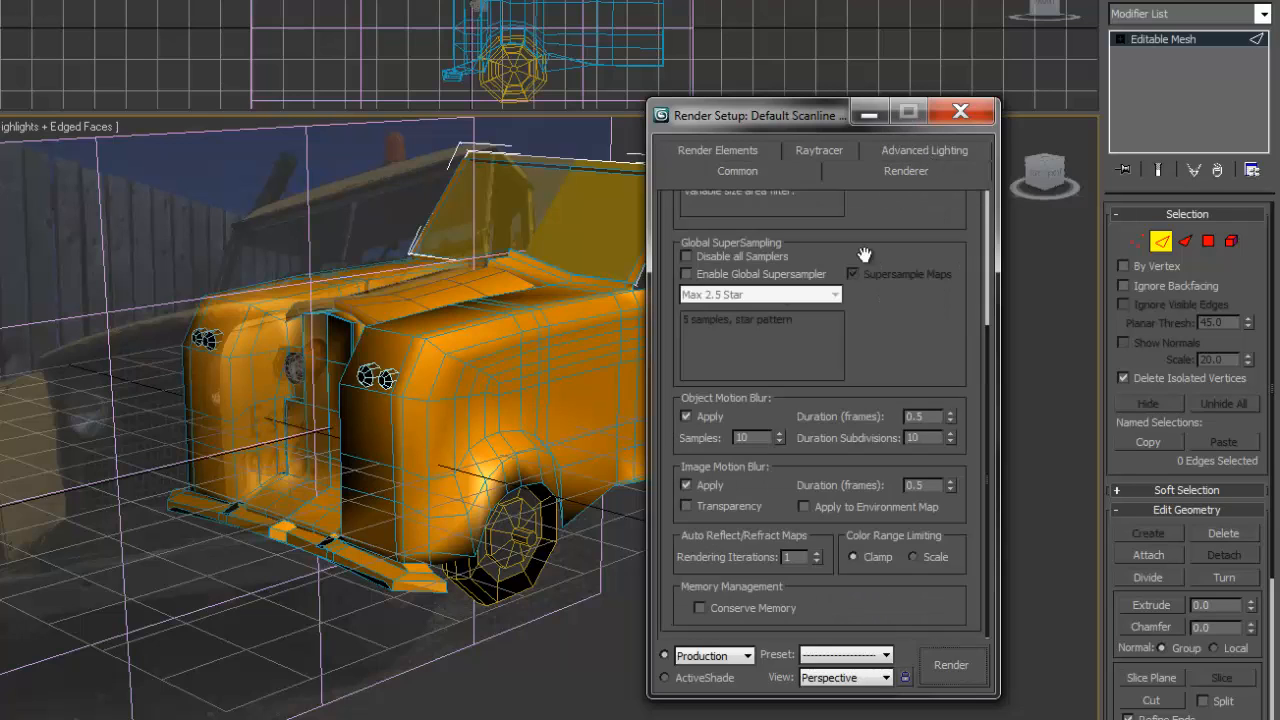
Try the global supersampler with the Max 2.5 Star method and switch it off again.
left_click(686, 274)
left_click(835, 295)
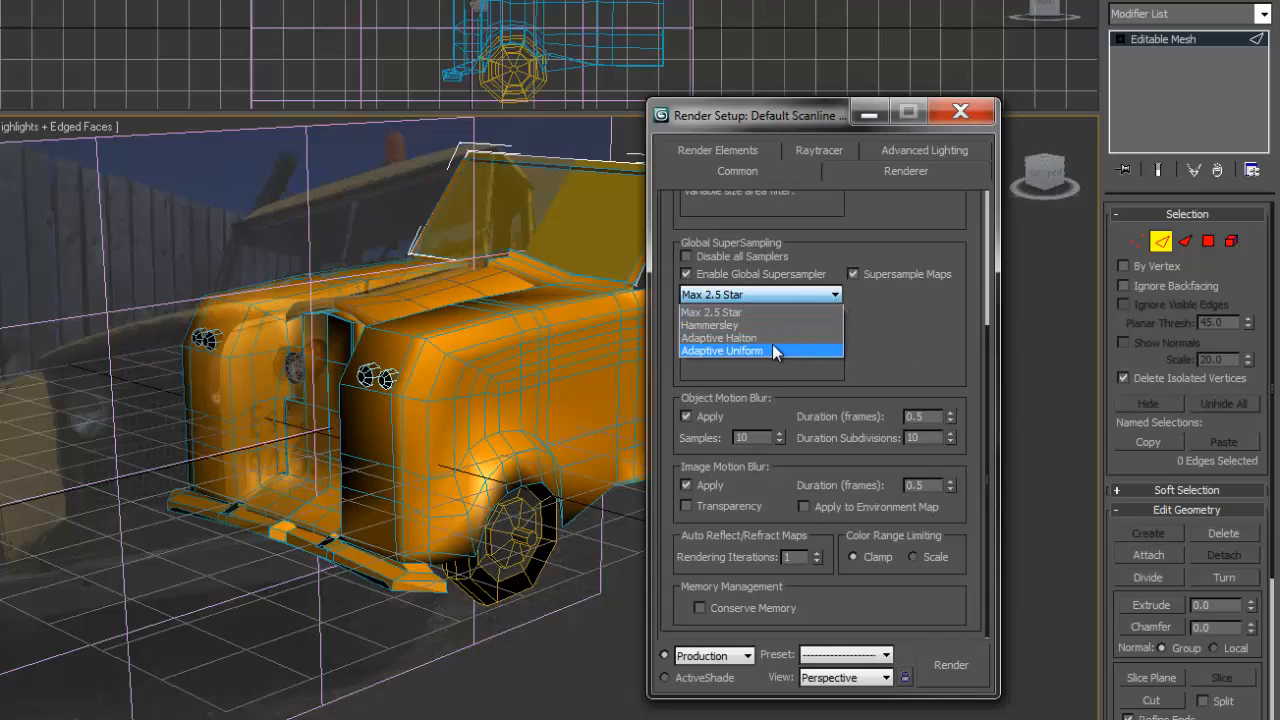
left_click(752, 312)
left_click(690, 275)
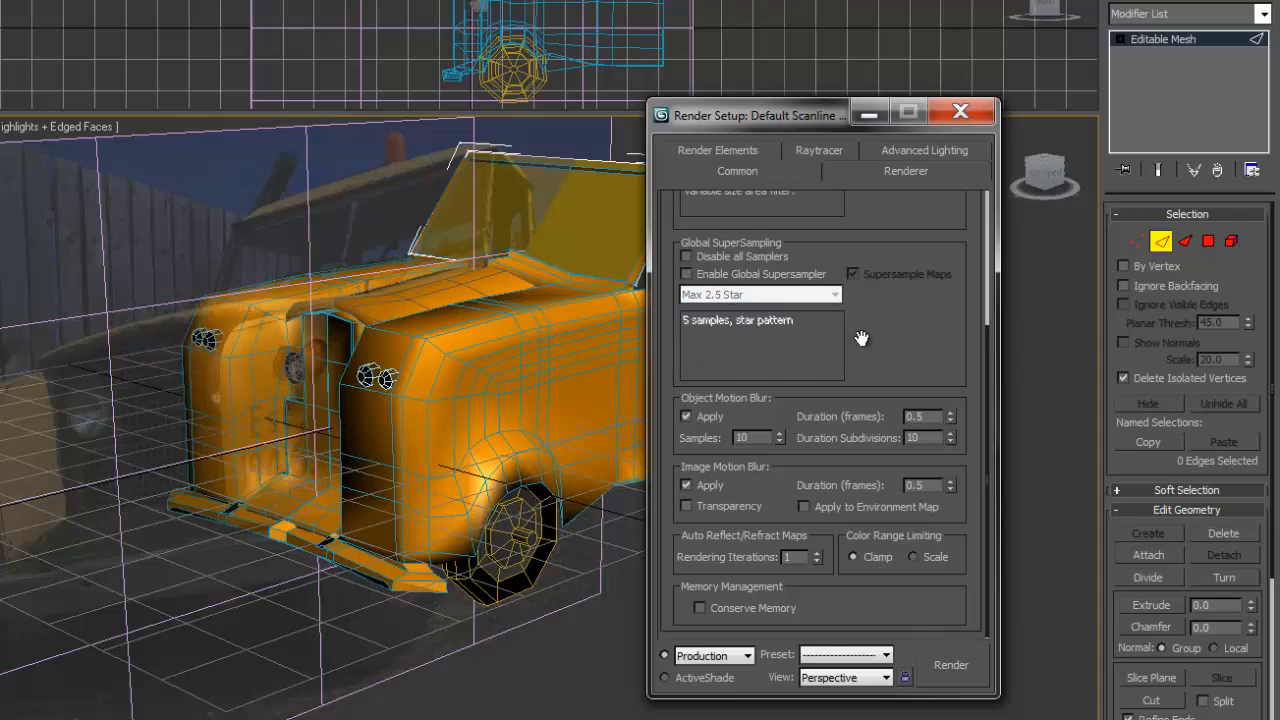
Review the raytracer global parameters, the render elements list and the scanline antialiasing options.
left_click(833, 149)
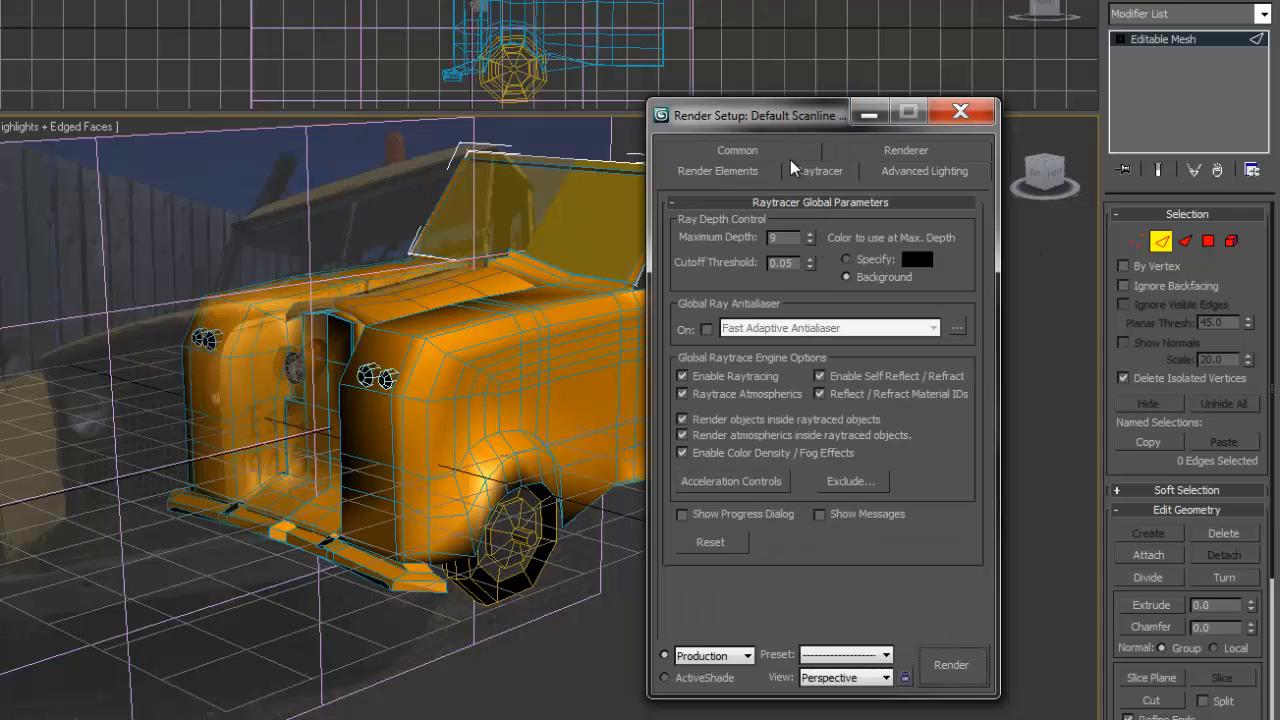
left_click(723, 168)
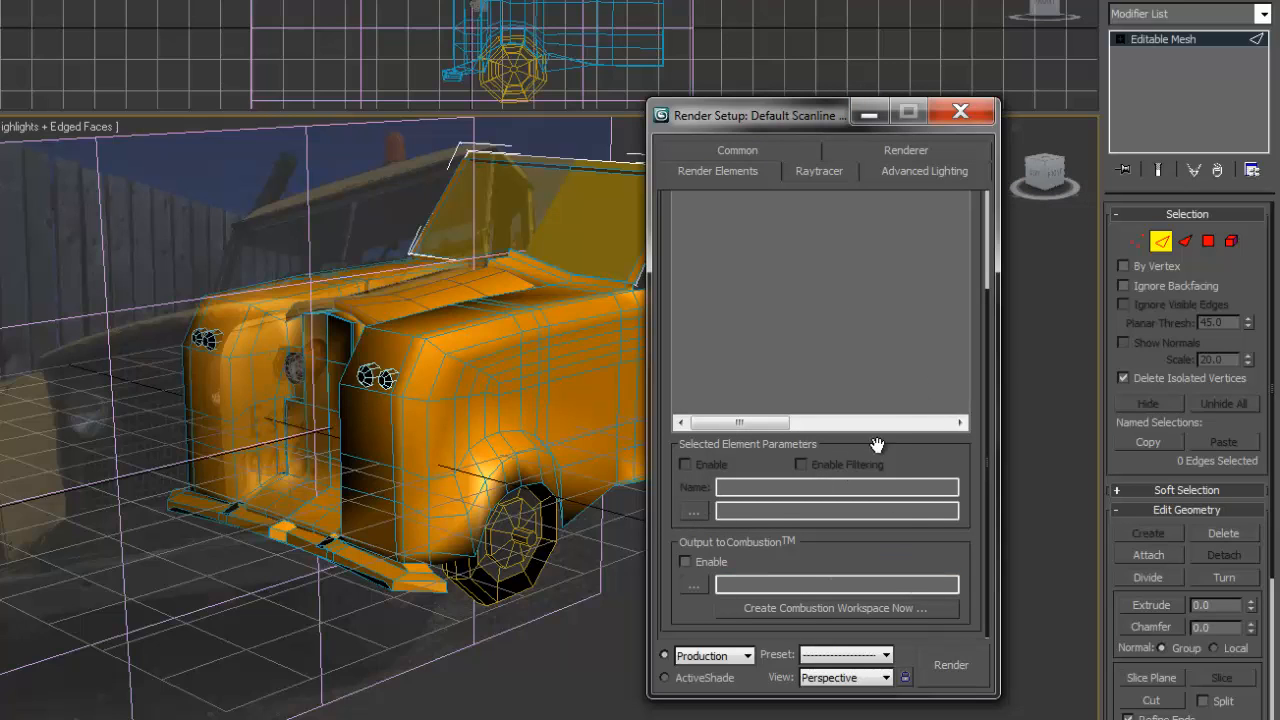
scroll(912, 540, "up", 1)
scroll(912, 540, "up", 4)
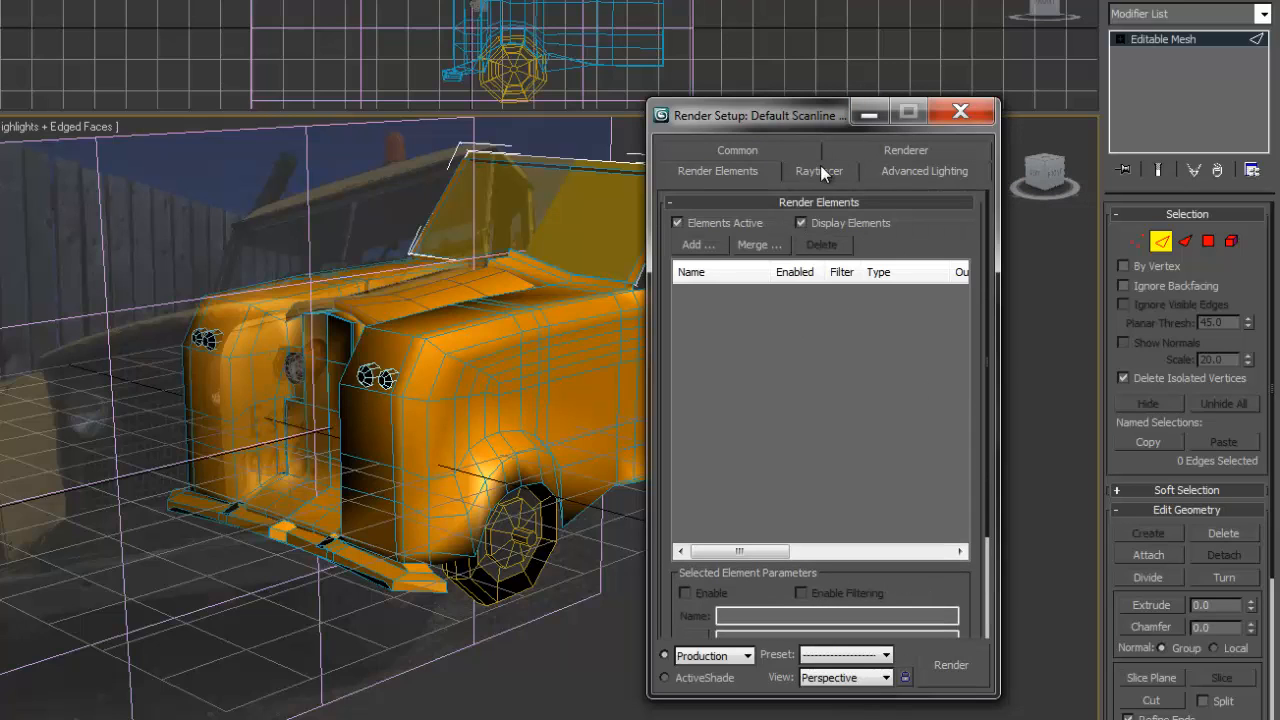
left_click(922, 155)
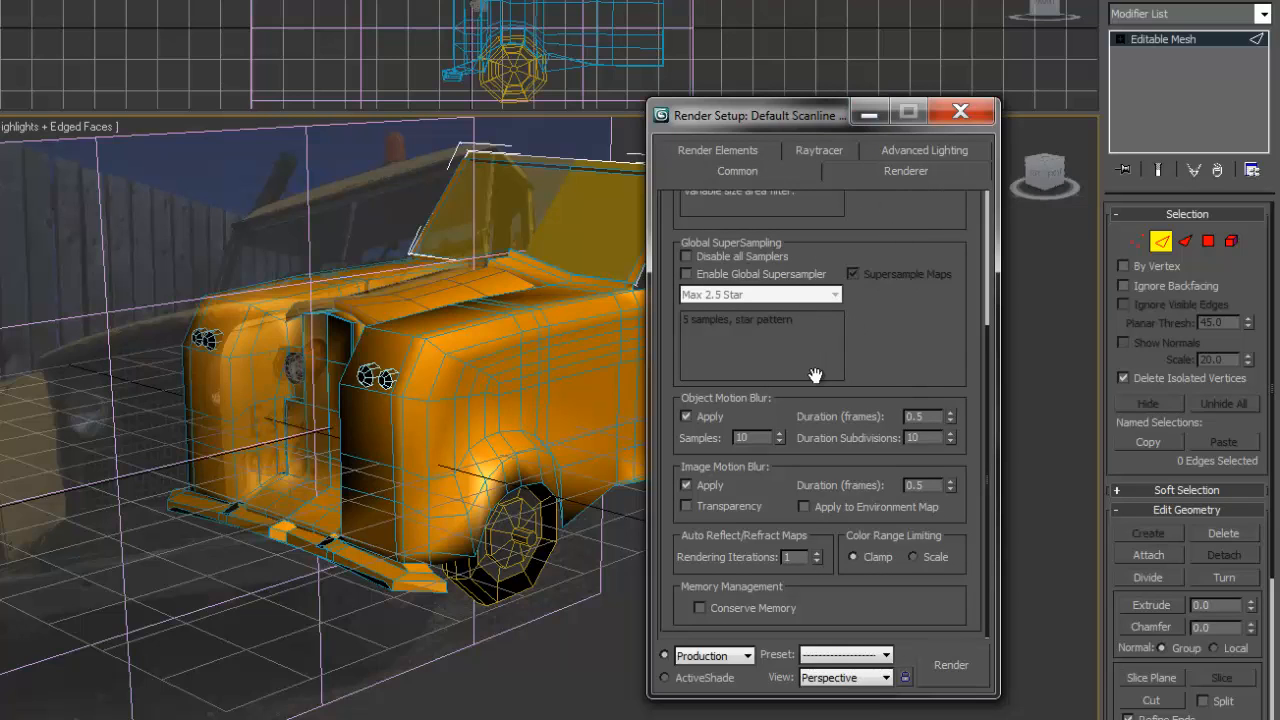
scroll(963, 400, "up", 7)
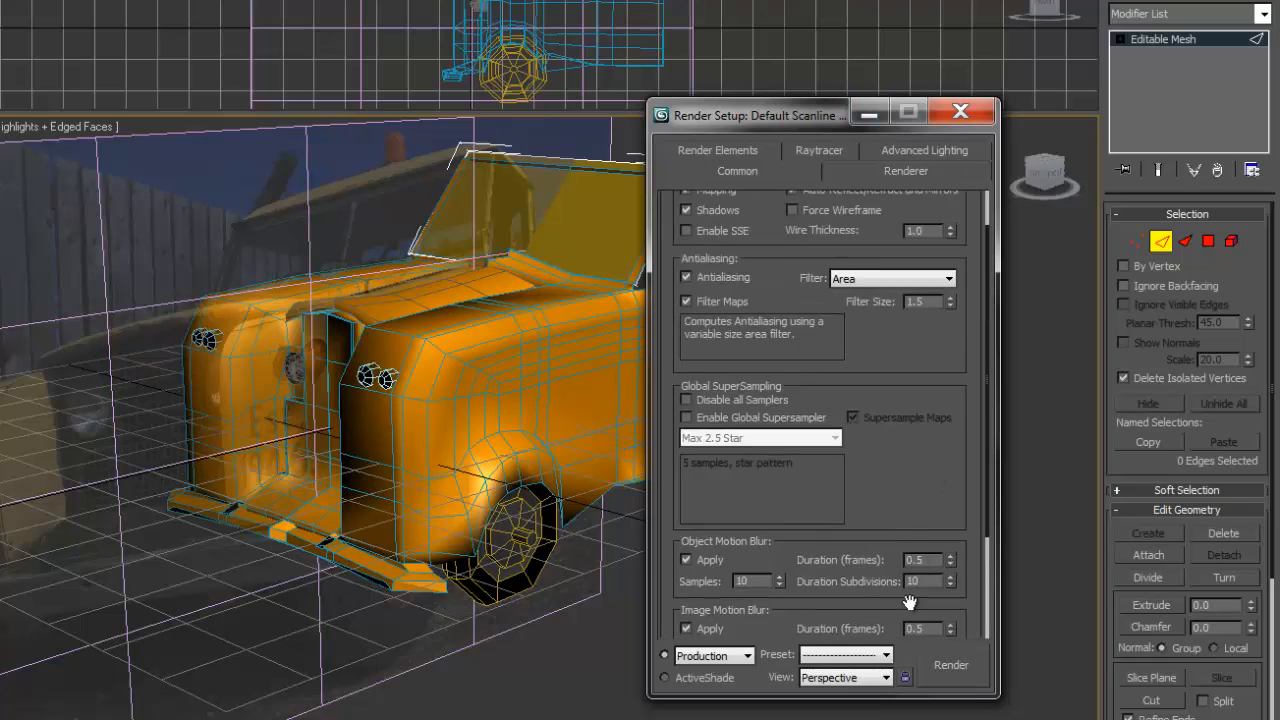
Assign the mental ray Renderer as the production renderer and close the render setup.
left_click(783, 170)
scroll(925, 430, "down", 14)
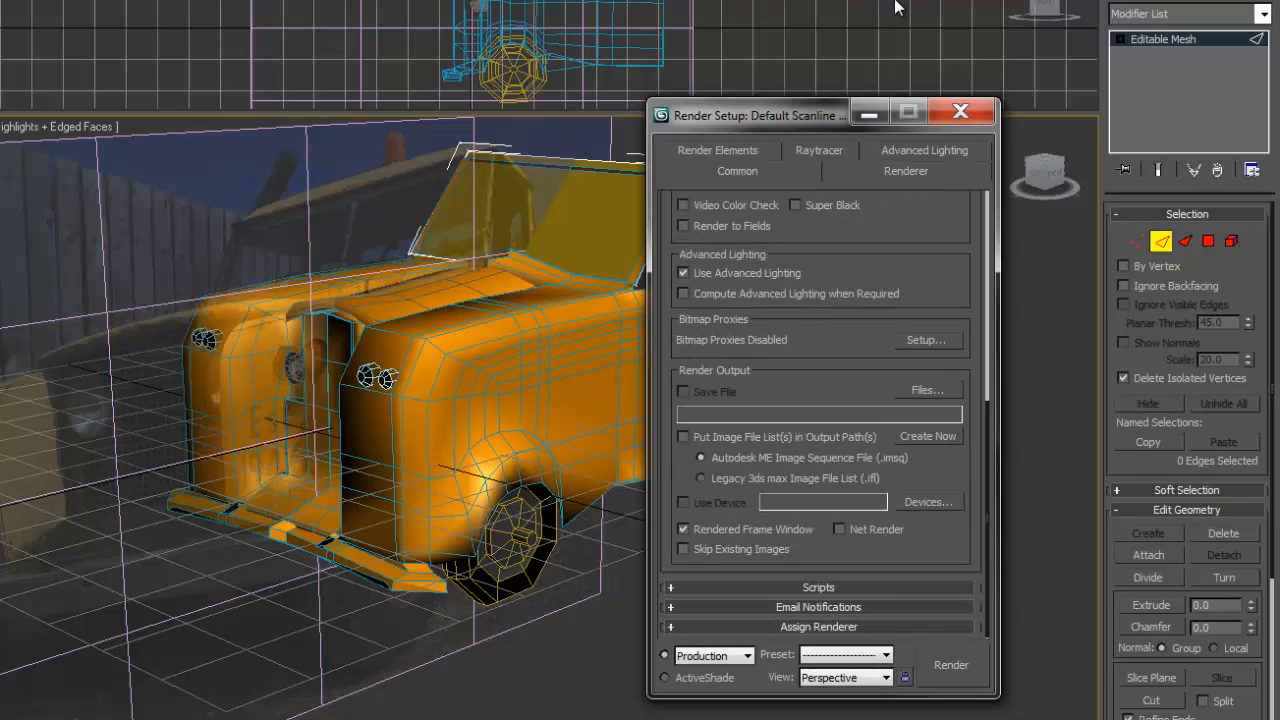
left_click(791, 624)
left_click(917, 542)
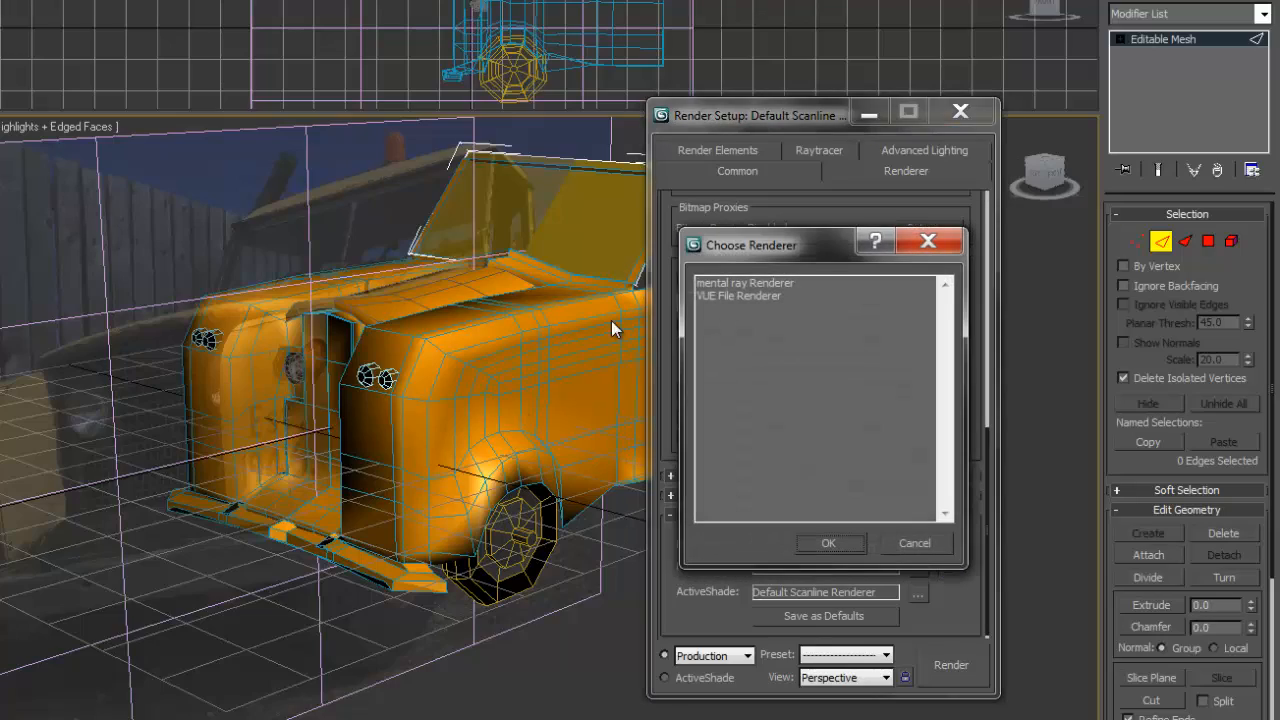
left_click(740, 283)
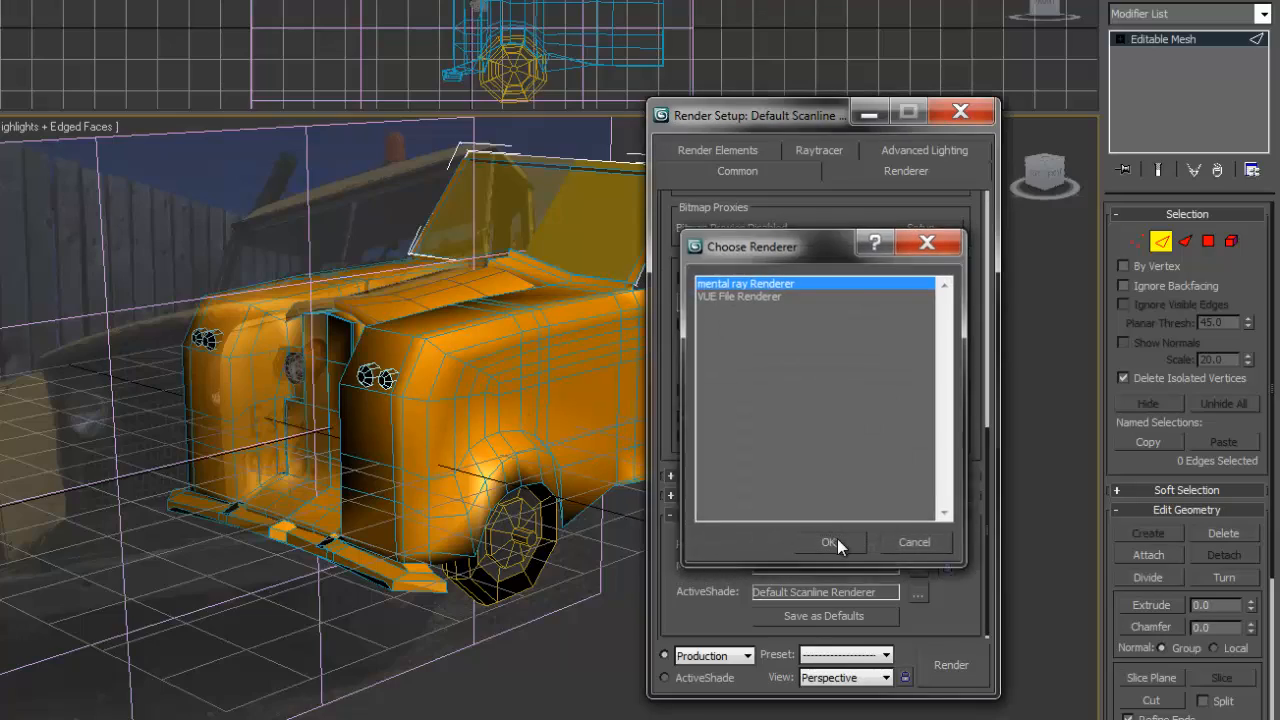
left_click(835, 540)
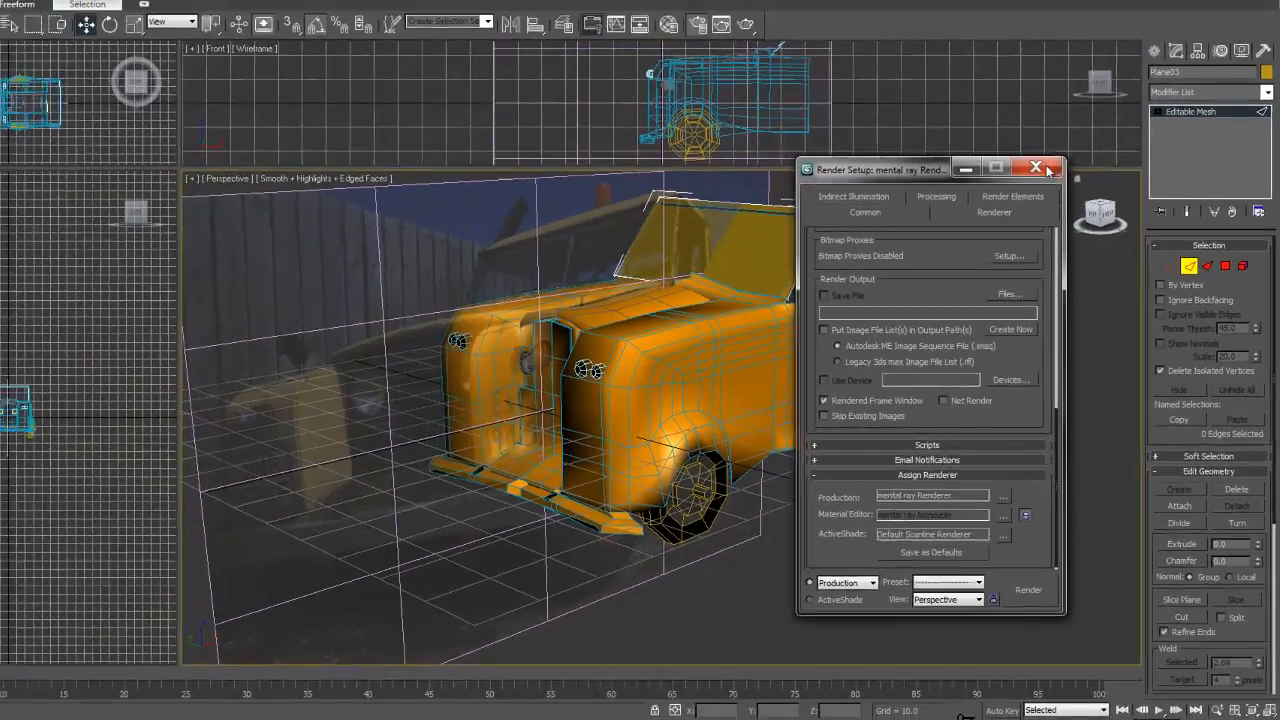
left_click(991, 129)
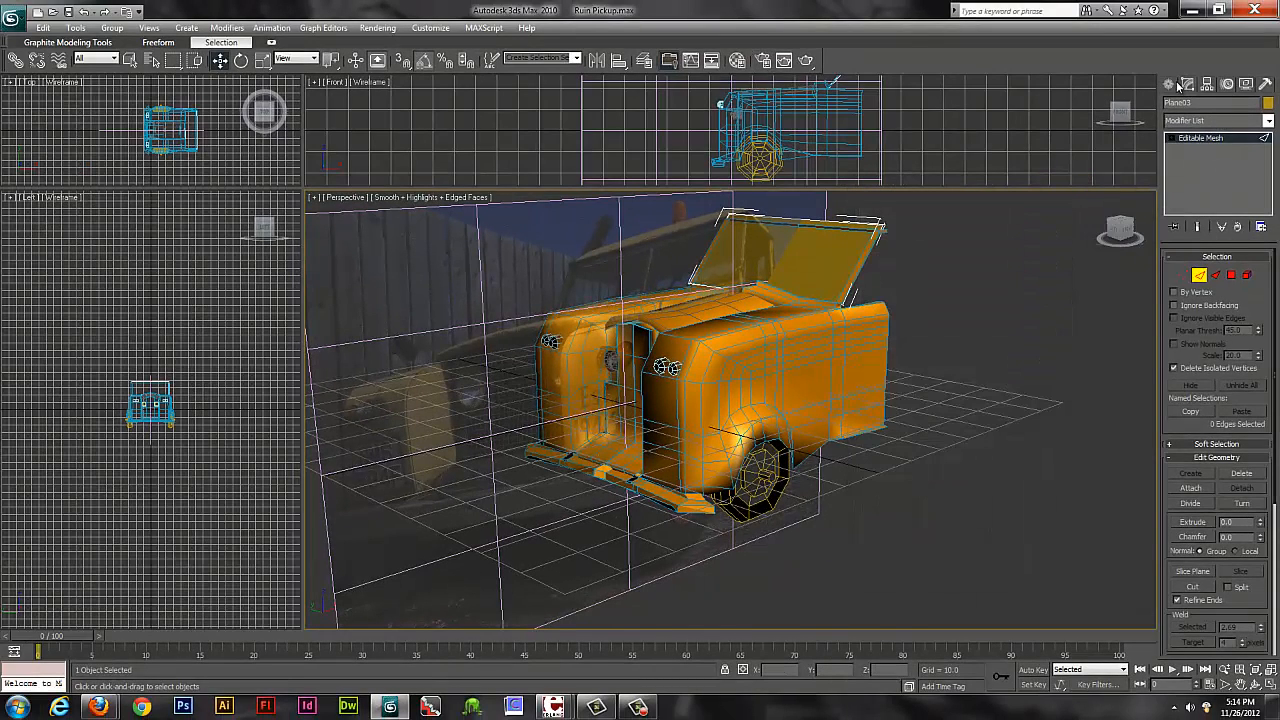
Create an mr Sky Portal light about 93.9 by 74.9 over the truck, raise it well above the model and deselect it.
left_click(1171, 85)
left_click(1207, 107)
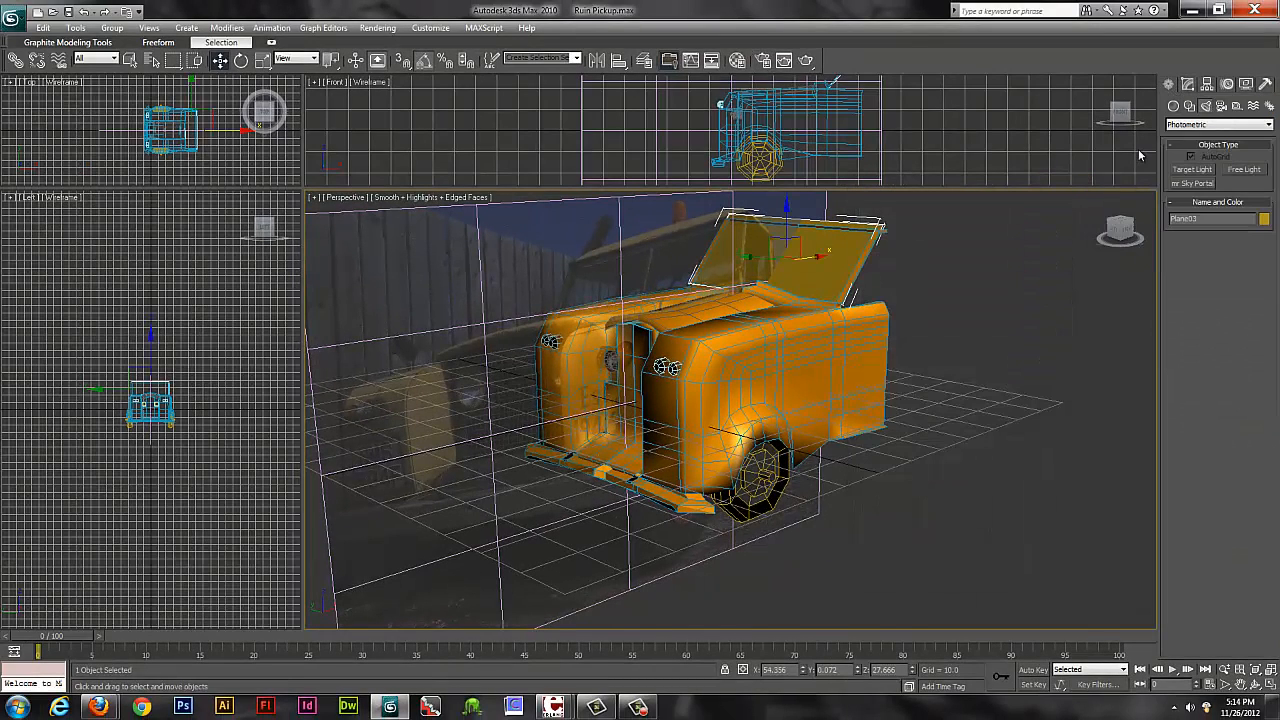
left_click(1185, 185)
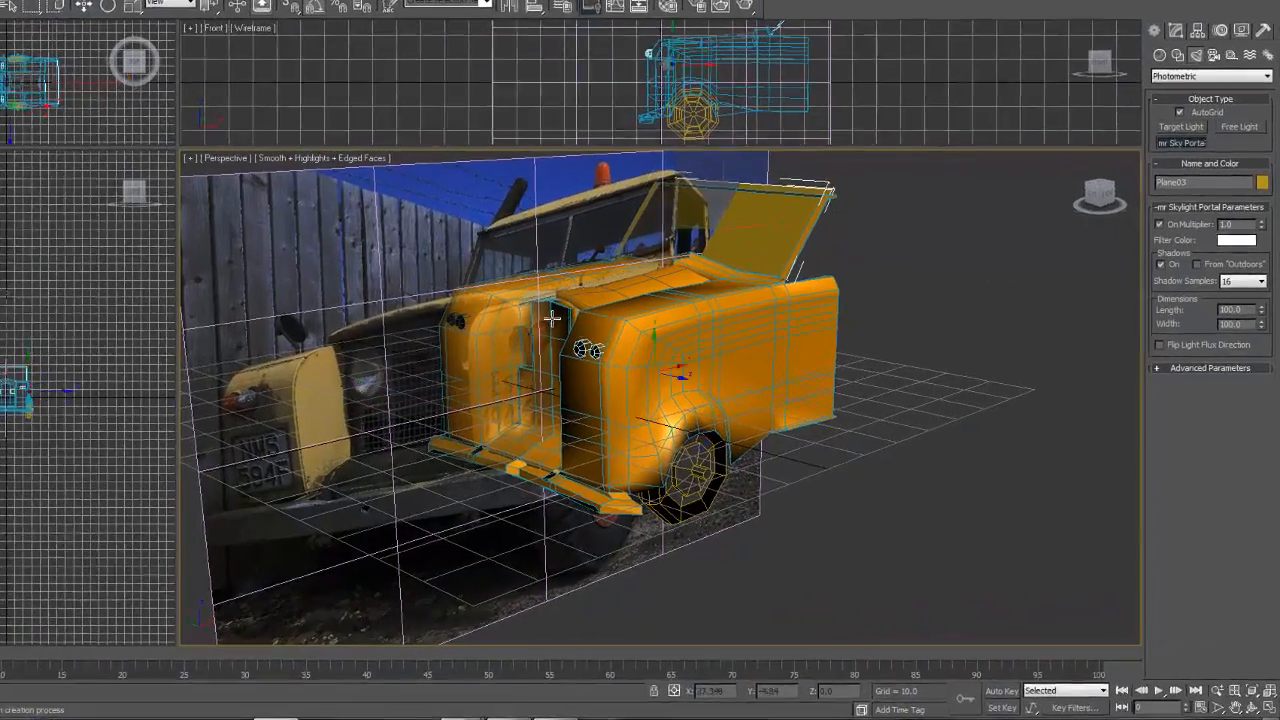
middle_click_drag(652, 347, 686, 379)
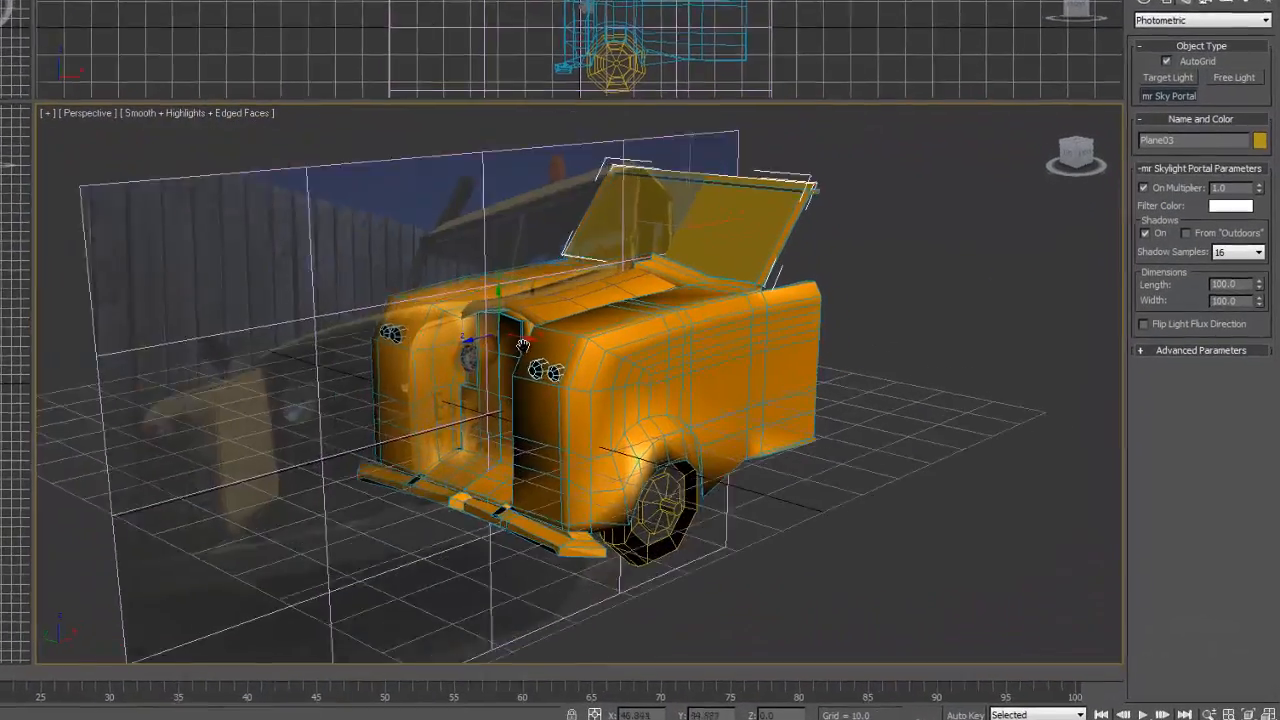
middle_click_drag(523, 345, 622, 472)
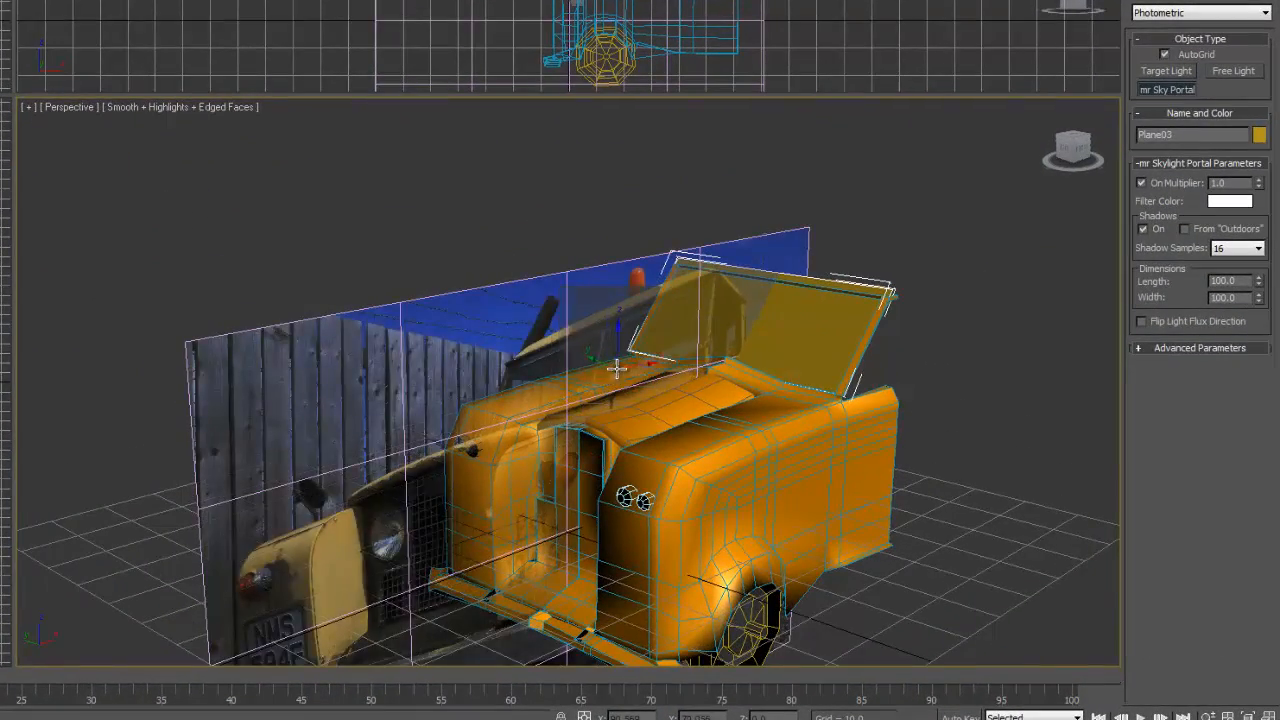
left_click_drag(616, 369, 560, 664)
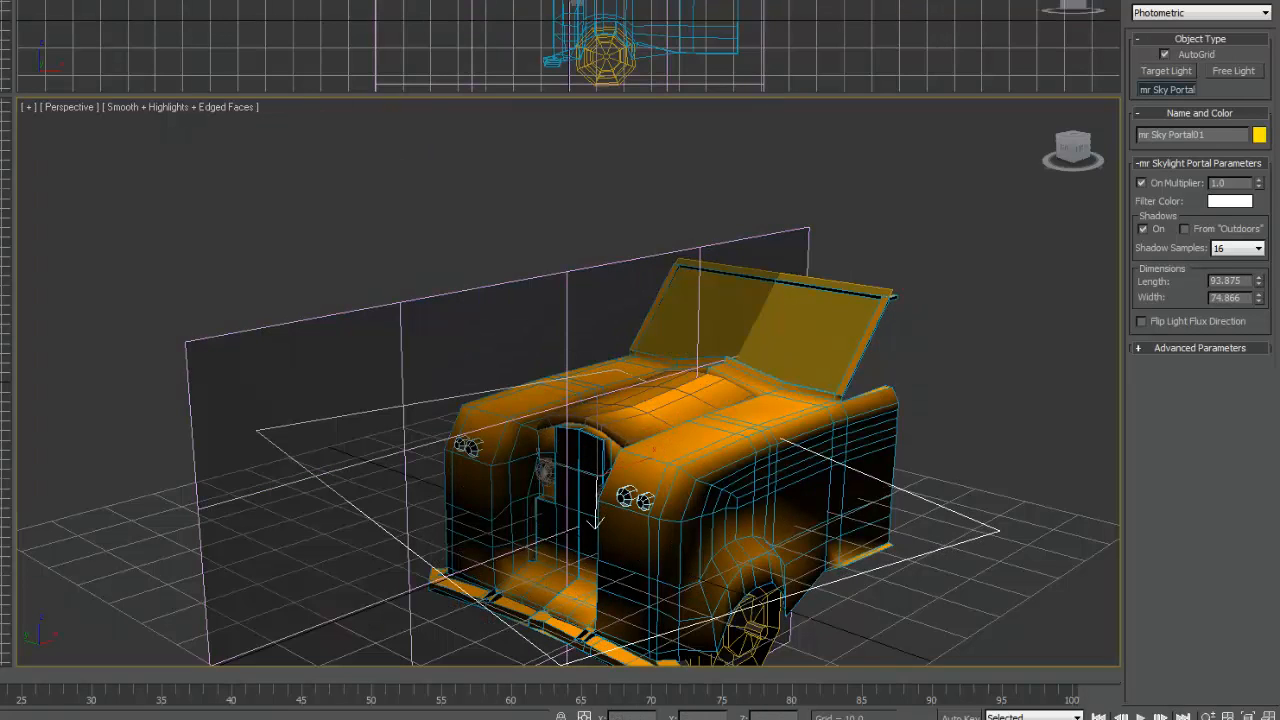
right_click(818, 310)
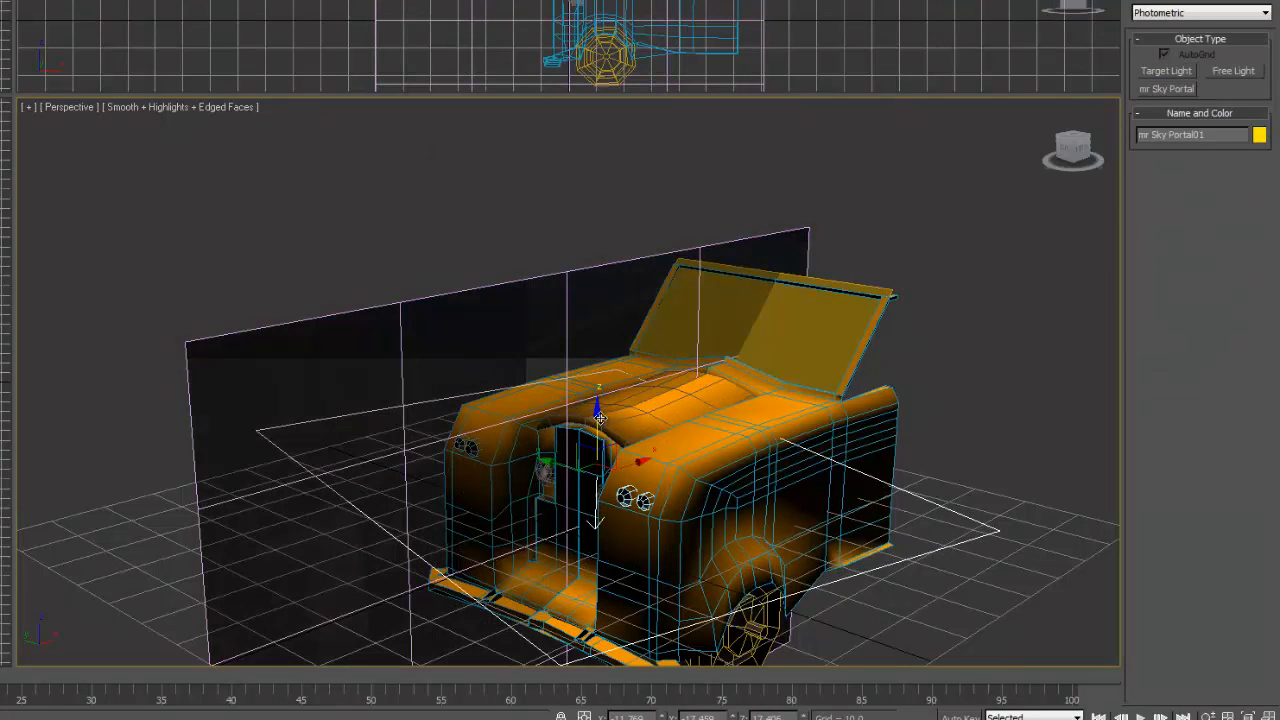
left_click_drag(600, 422, 664, 84)
left_click(494, 341)
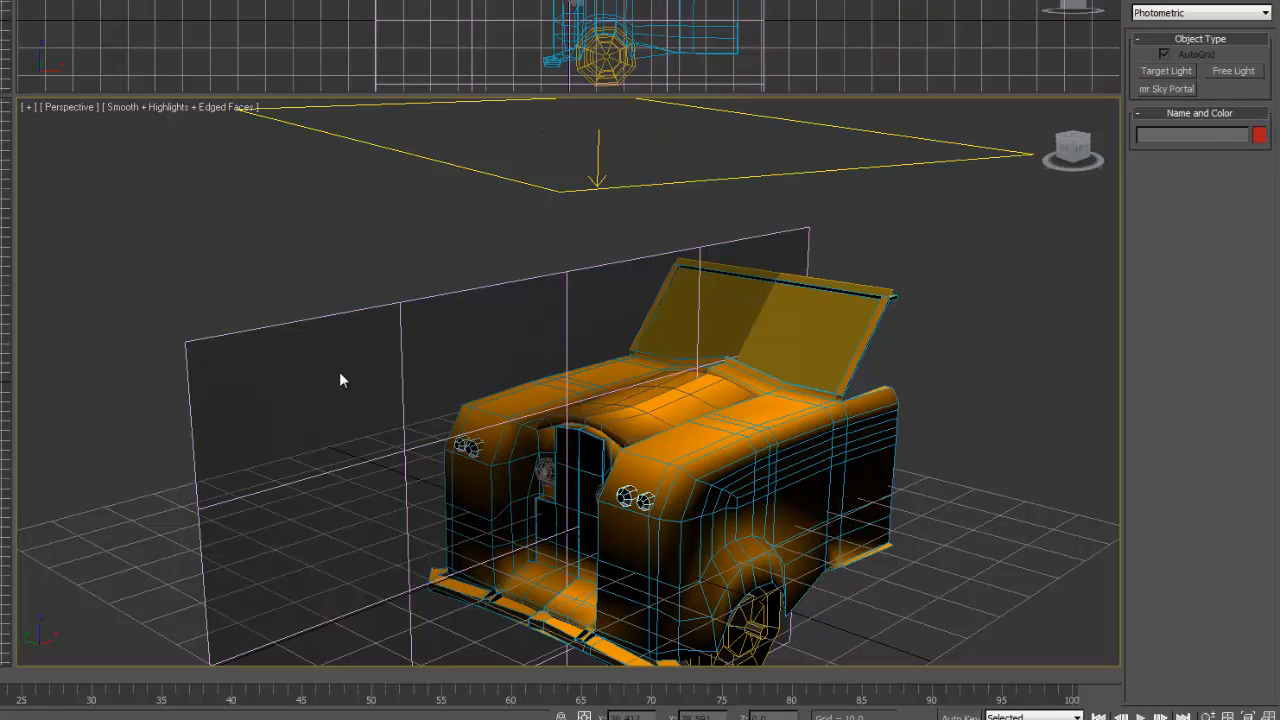
Unfreeze all objects and hide the reference planes standing around the truck.
middle_click_drag(933, 400, 948, 242)
left_click_drag(298, 289, 451, 442)
left_click(342, 546)
left_click_drag(342, 553, 495, 598)
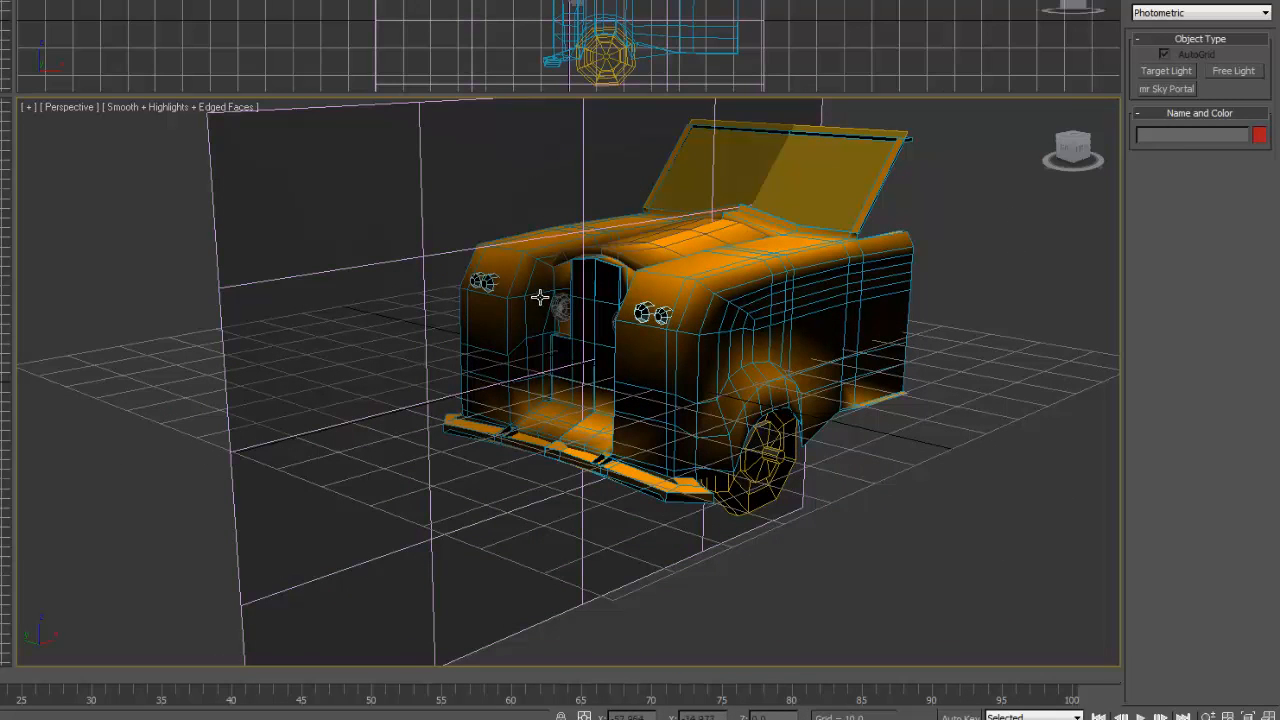
right_click(406, 398)
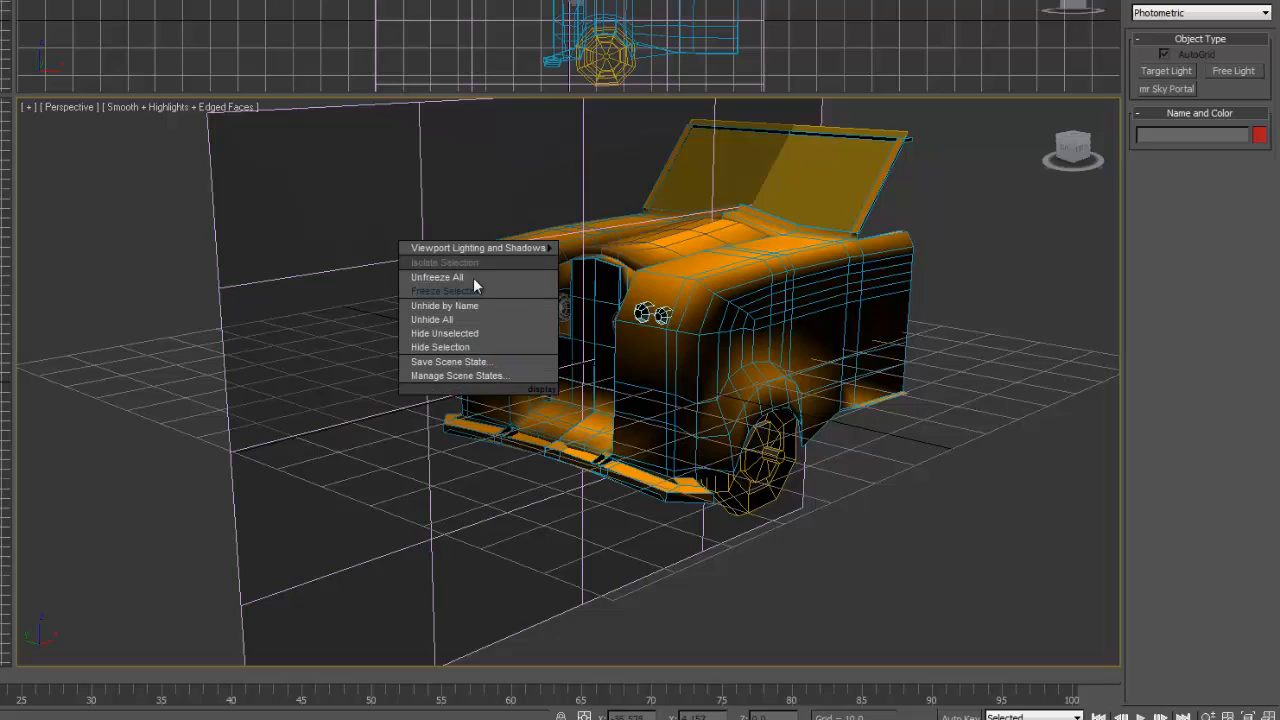
left_click(471, 276)
left_click(353, 381)
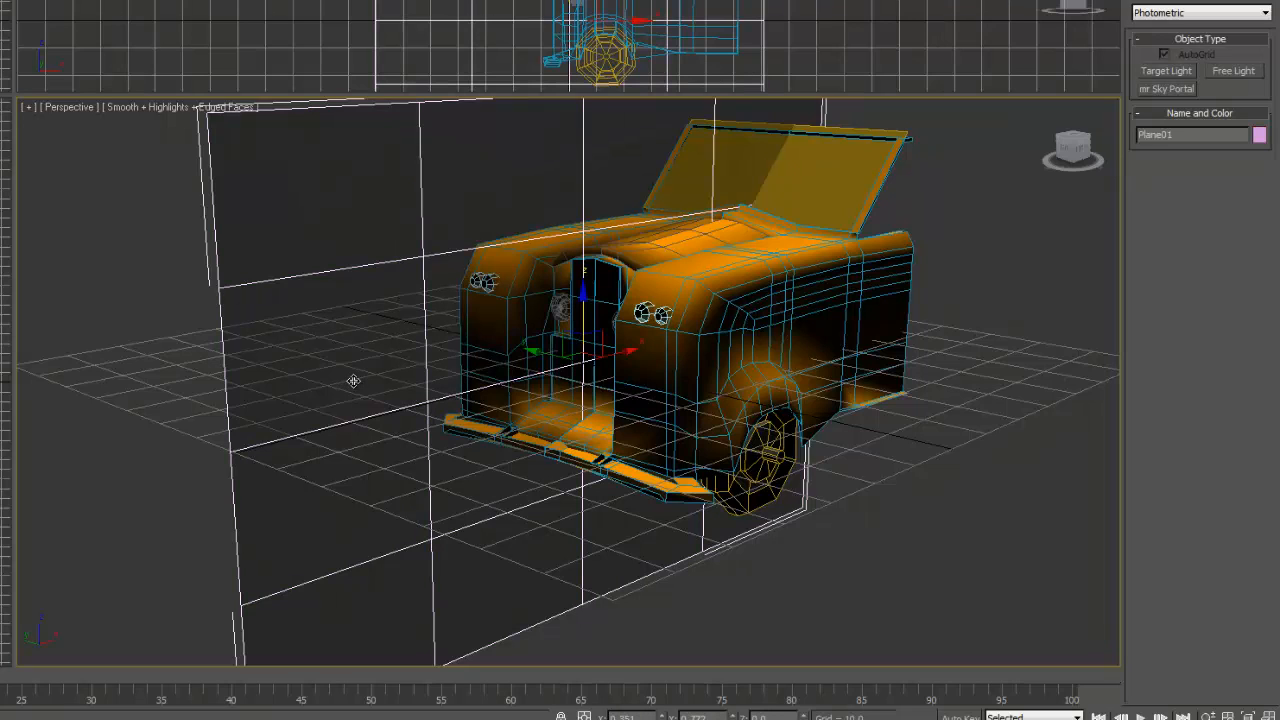
right_click(372, 365)
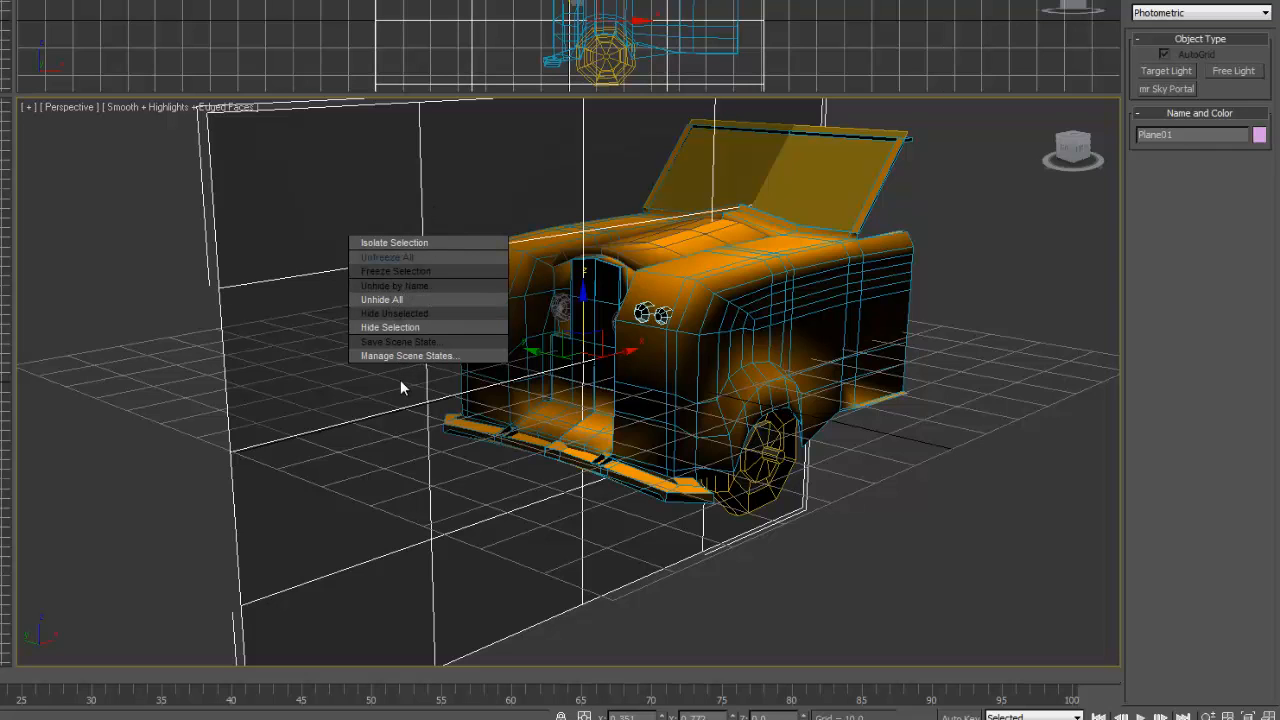
left_click(402, 326)
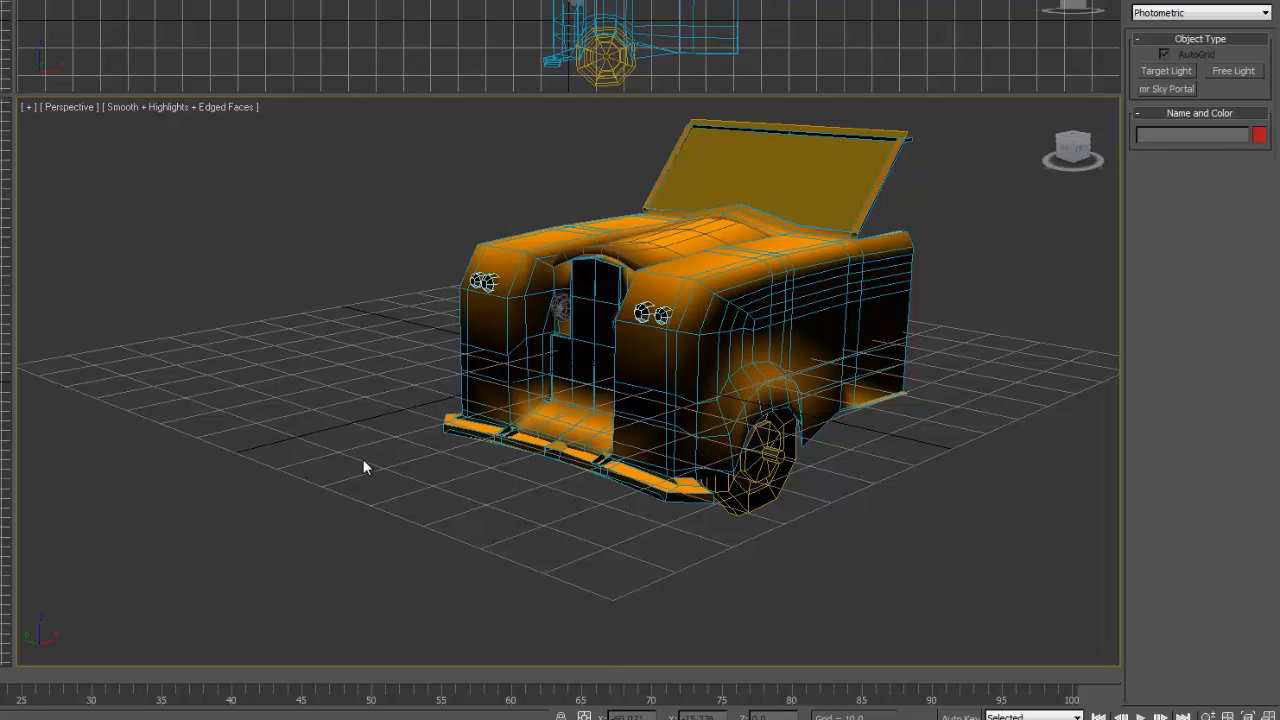
Raise the mr Sky Portal light to a height of about 82 above the truck and show its parameters.
middle_click_drag(363, 459, 302, 447)
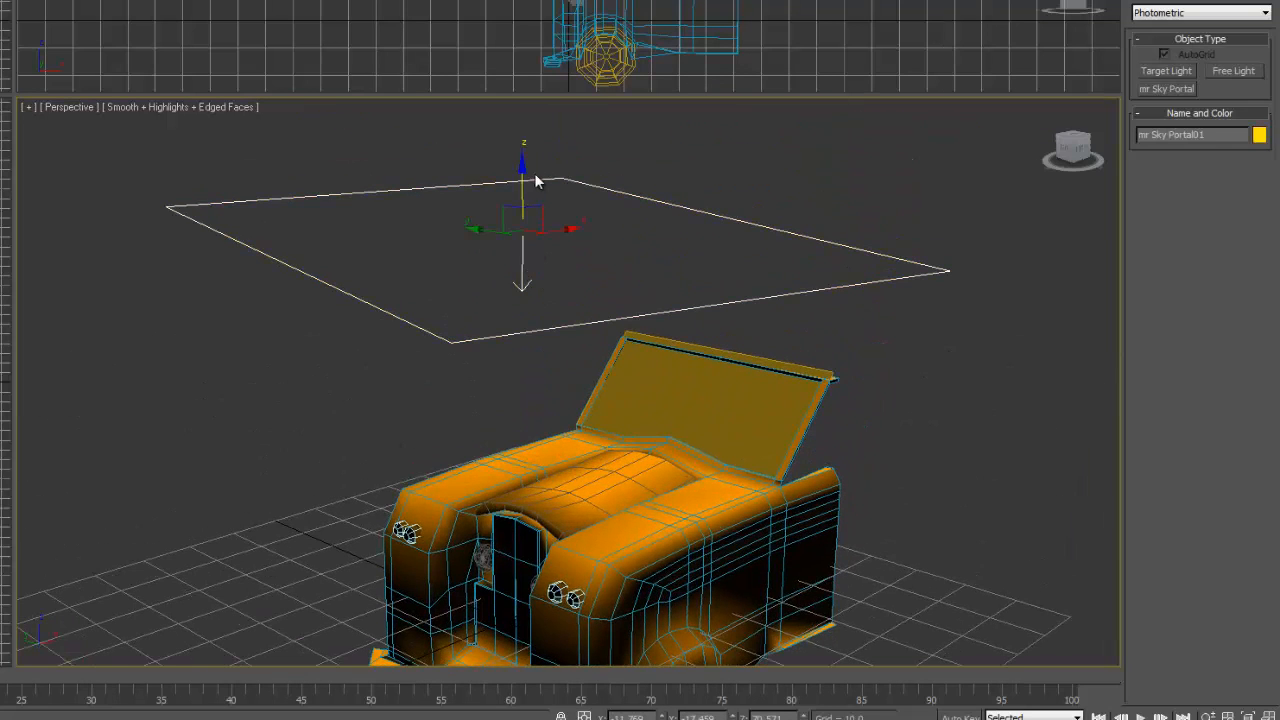
left_click_drag(537, 181, 537, 105)
left_click(1163, 0)
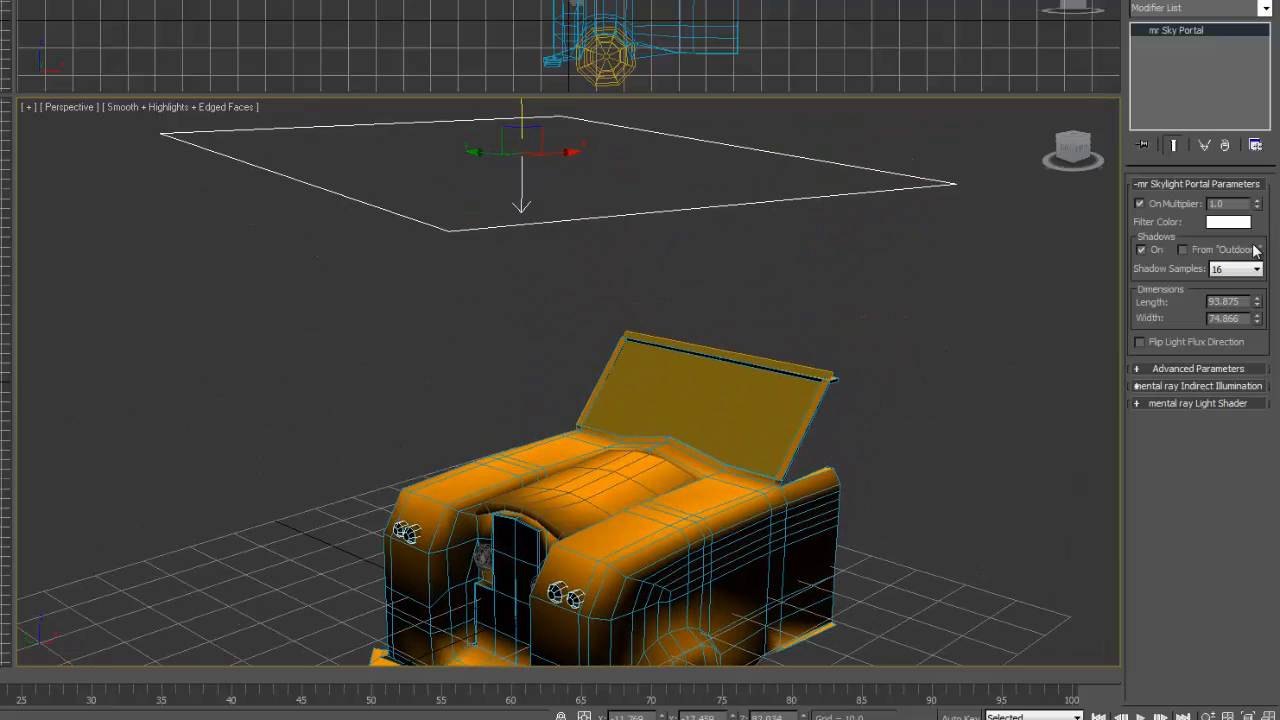
Set the sky portal's mental ray global multipliers to energy 2.56, caustic photons 7.854 and GI photons 3.95.
left_click(1180, 368)
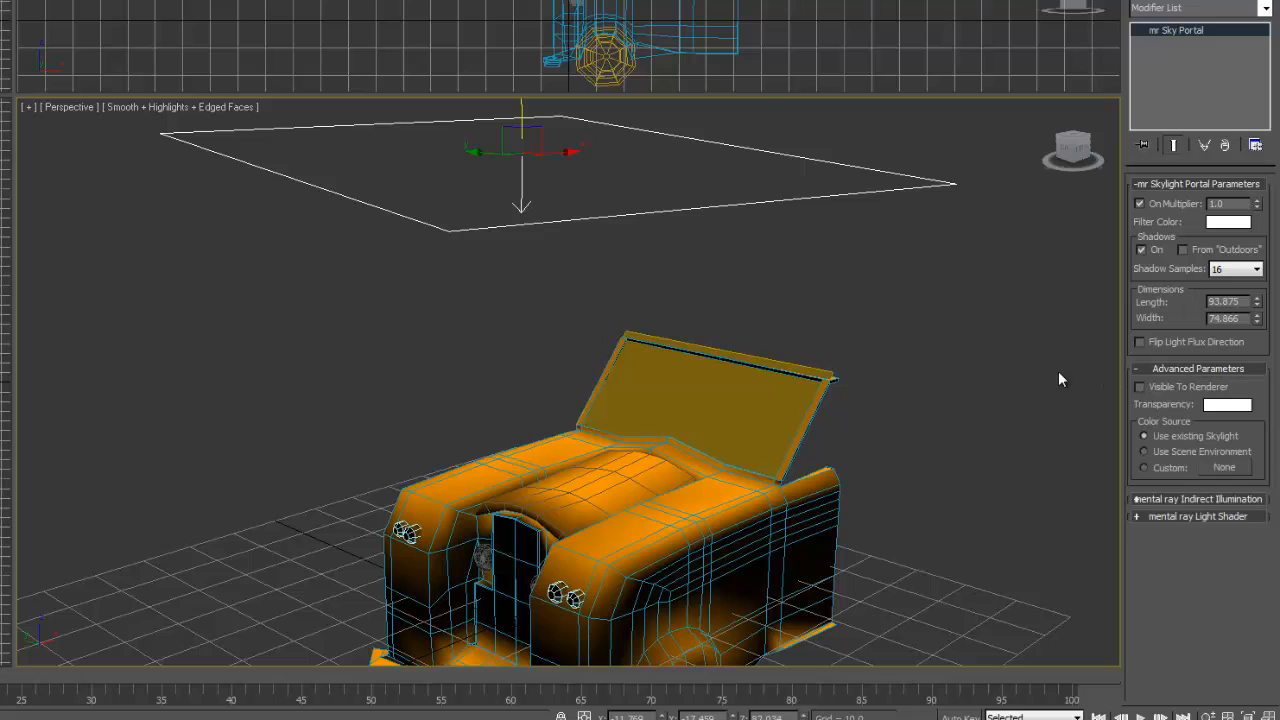
left_click(1177, 499)
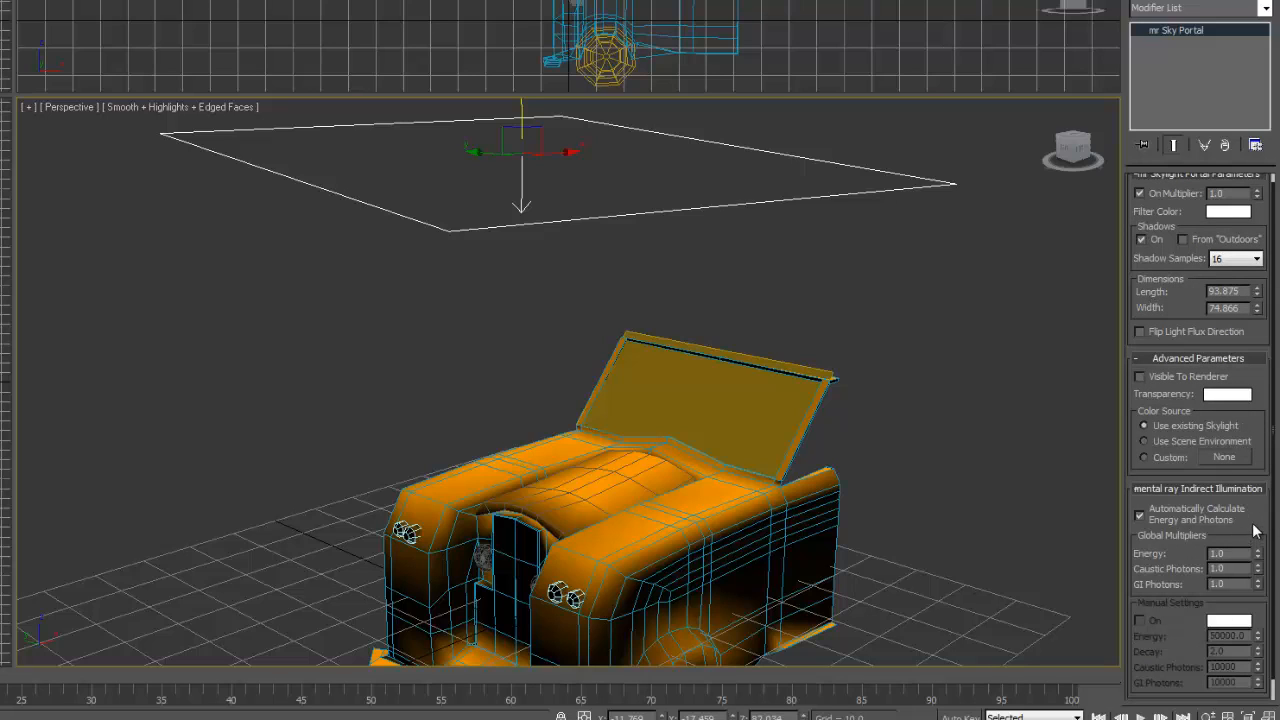
left_click_drag(1258, 572, 1258, 540)
left_click_drag(1262, 556, 1264, 424)
left_click(1141, 515)
left_click(1141, 515)
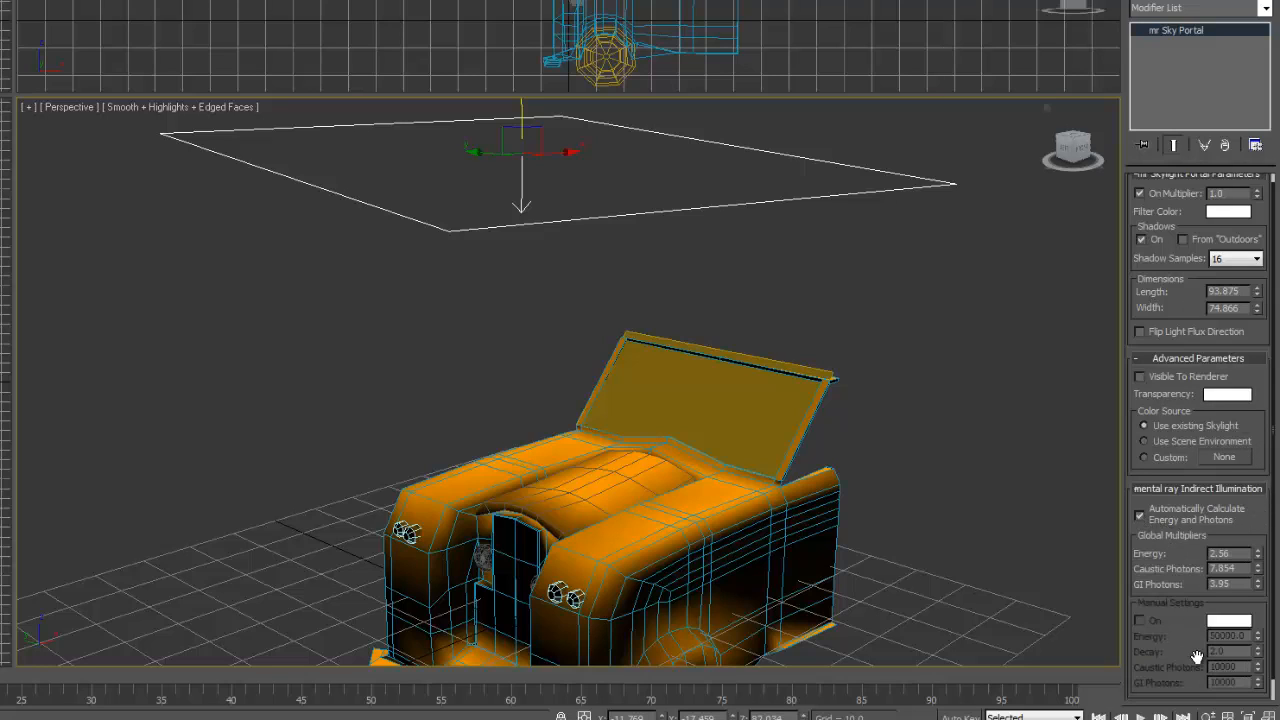
Assign Ambient/Reflective Occlusion (3dsmax) as the sky portal's light shader and leave the photon emitter shader at None.
scroll(1197, 656, "down", 1)
left_click(1186, 690)
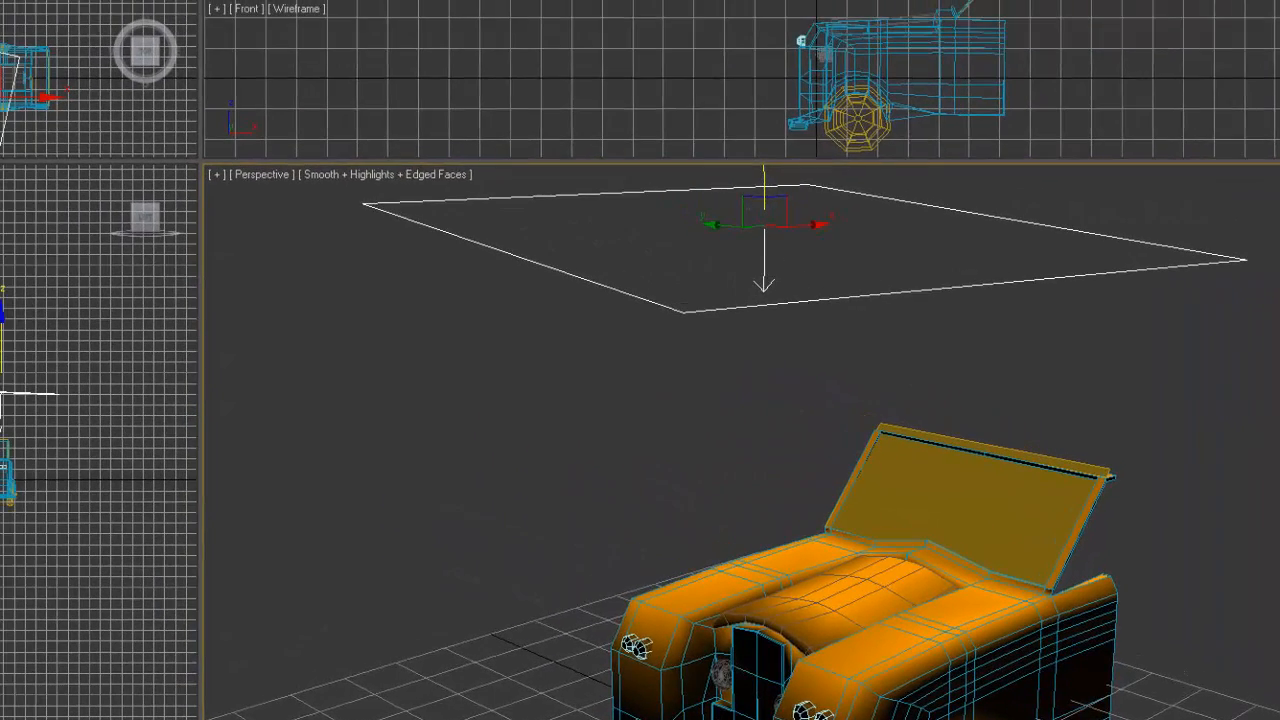
left_click(1208, 653)
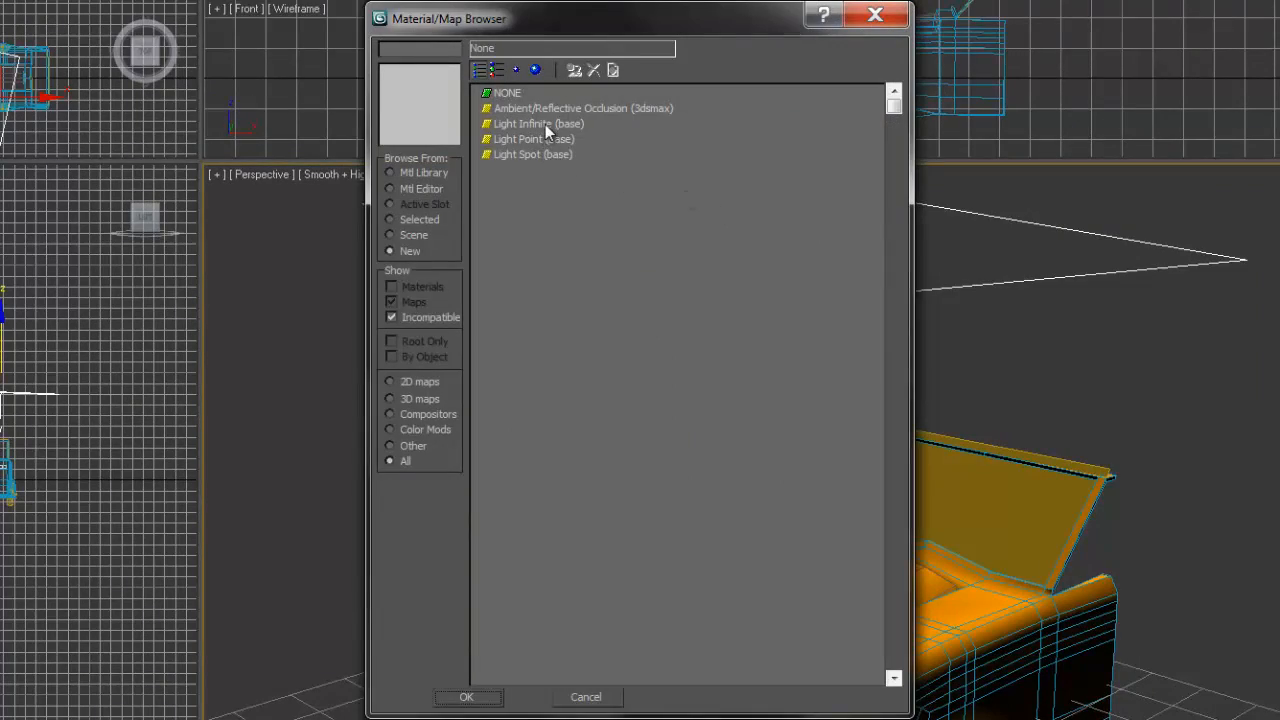
left_click(564, 108)
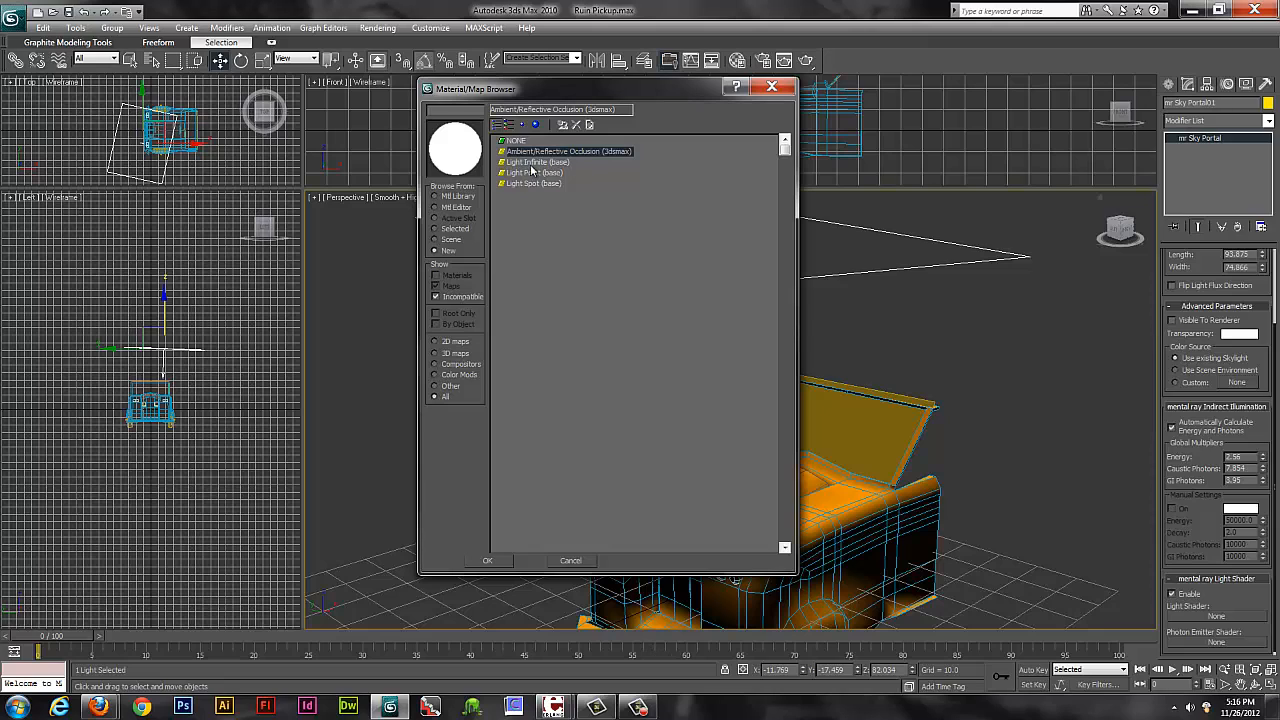
left_click(532, 172)
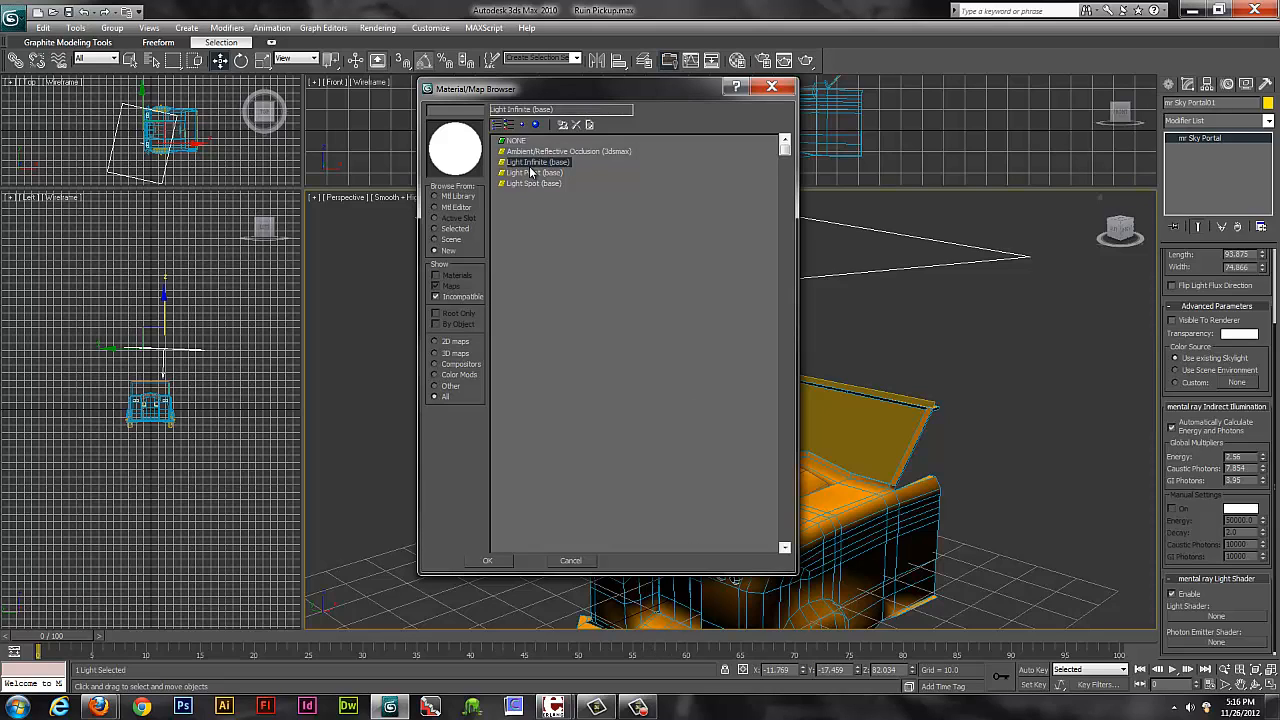
left_click(531, 184)
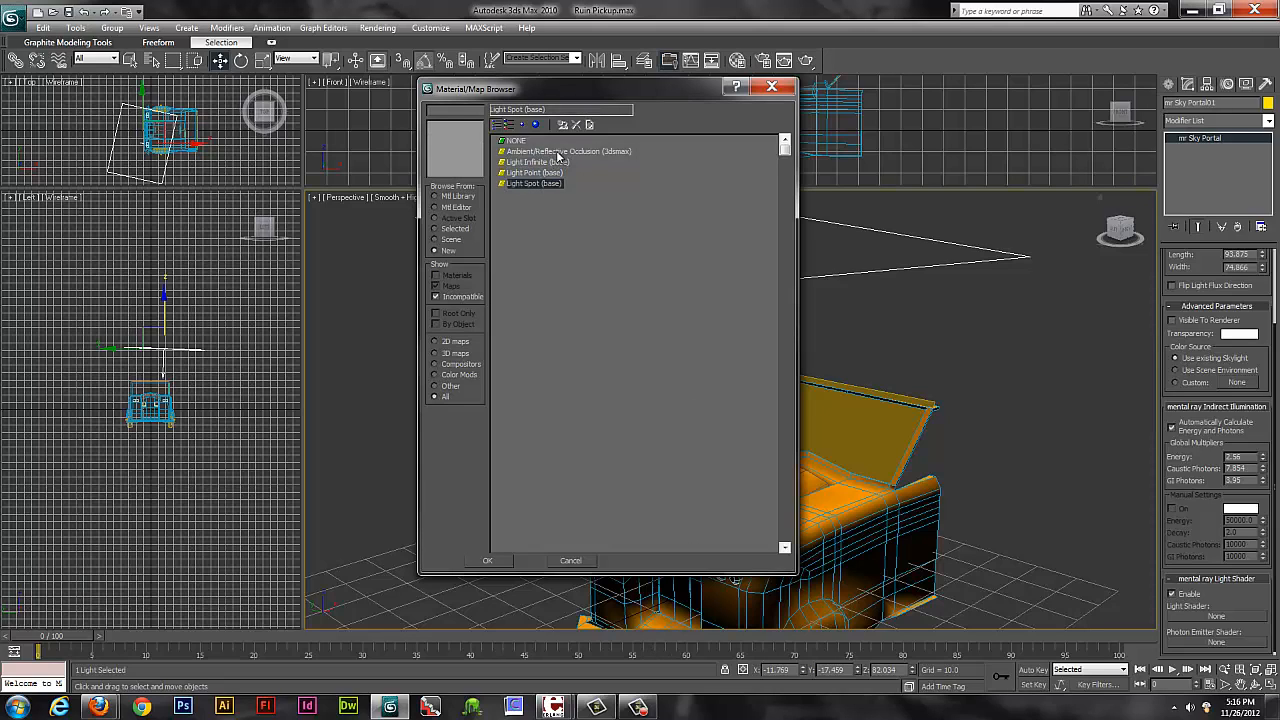
left_click(560, 151)
left_click(488, 561)
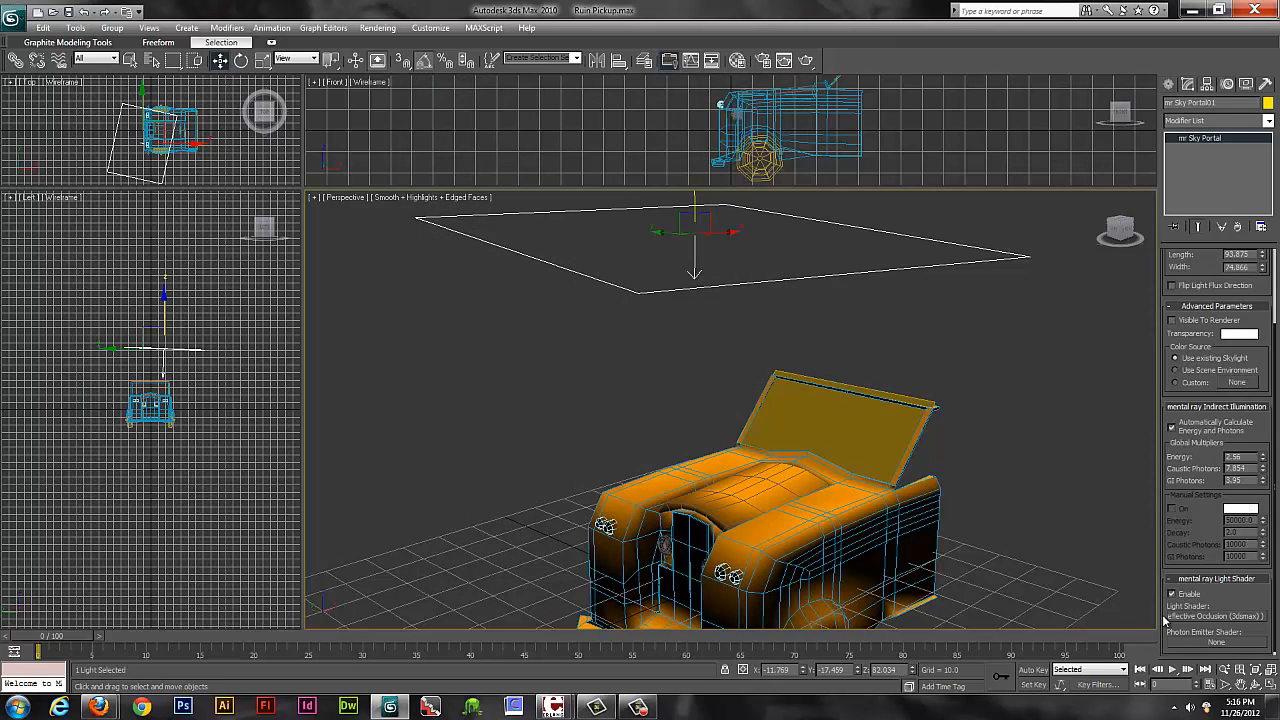
left_click(1215, 644)
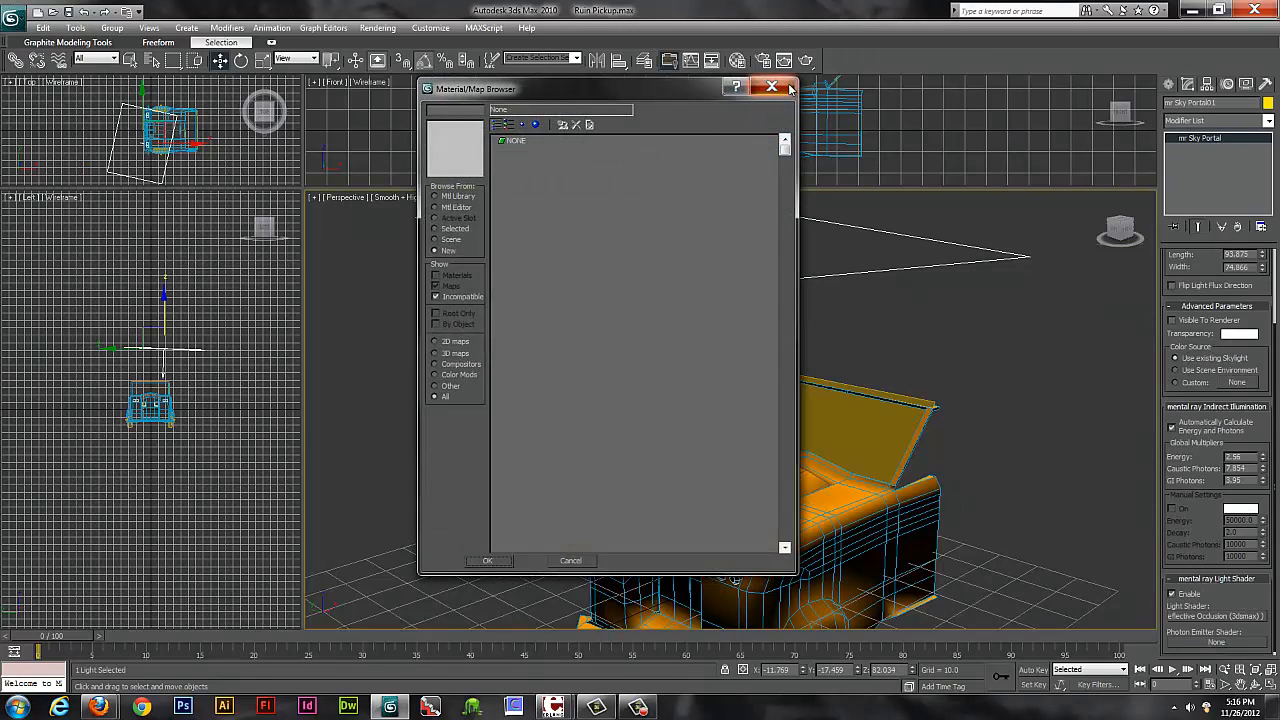
left_click(771, 86)
scroll(1183, 622, "up", 3)
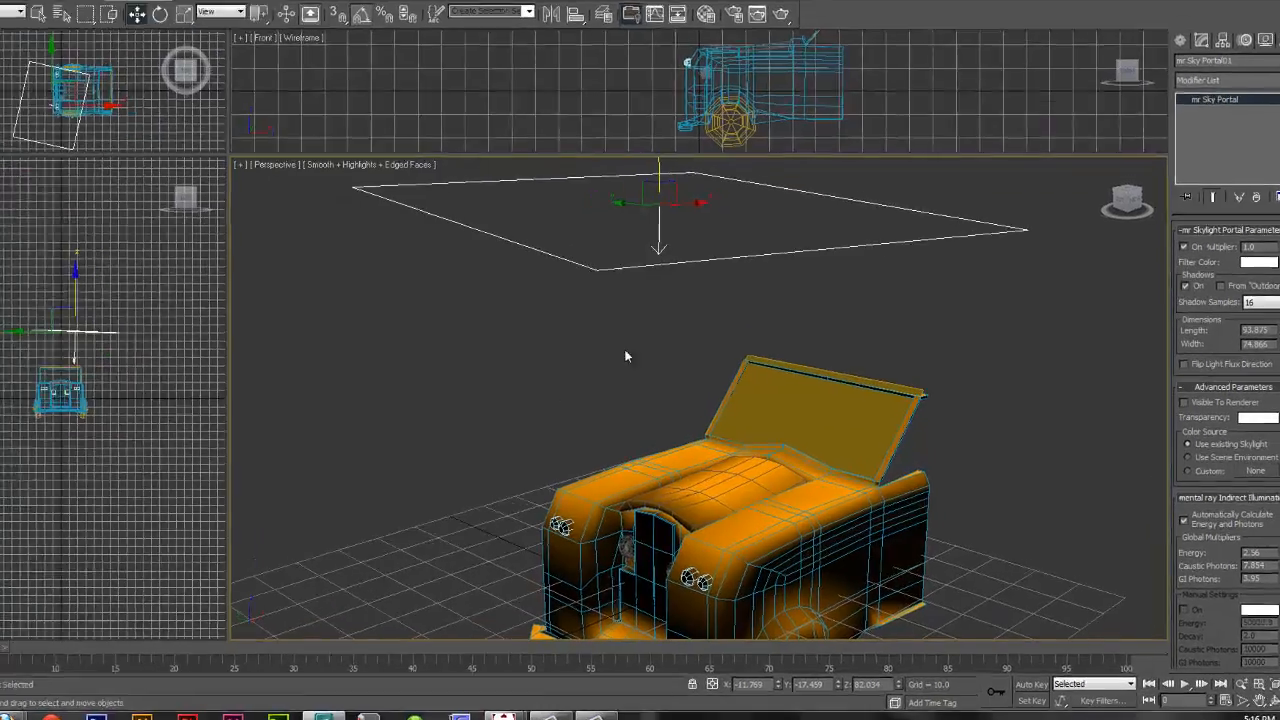
Move the sky portal out to one side of the truck and tilt it down towards the body.
middle_click_drag(470, 235, 648, 214, "alt")
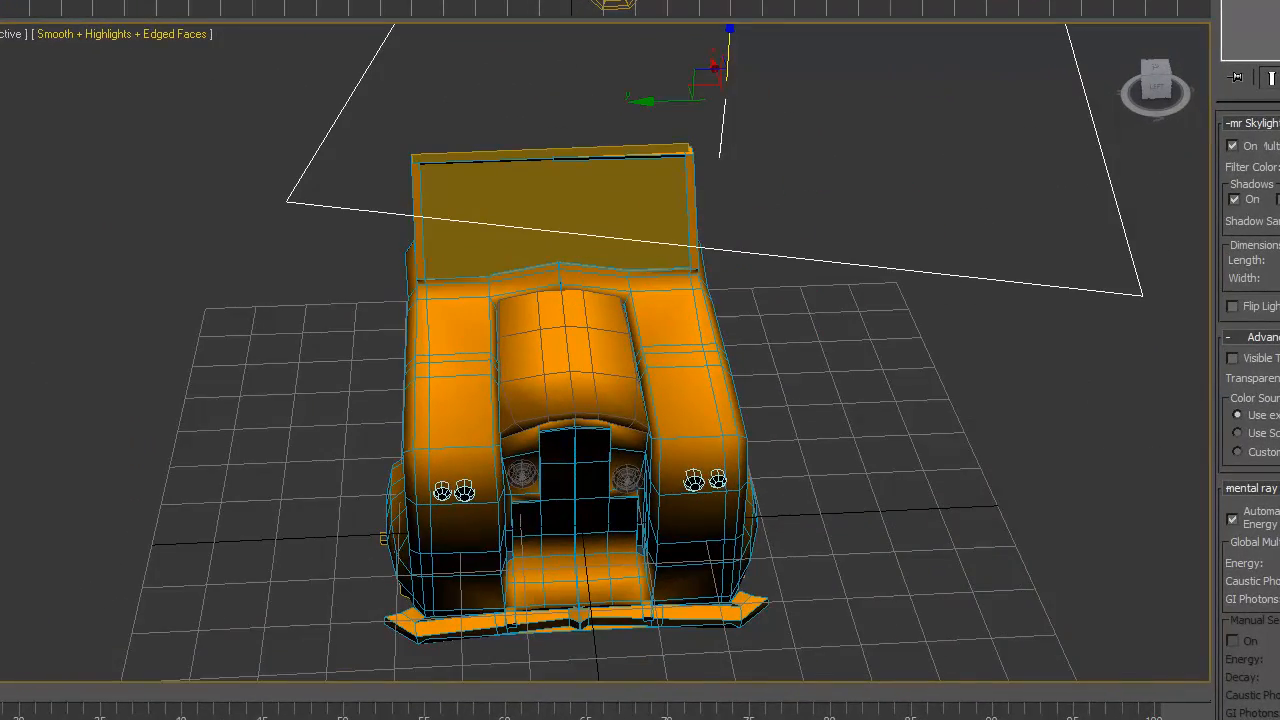
key("e")
mouse_move(664, 74)
left_mouse_down()
mouse_move(632, 118)
mouse_move(500, 150)
mouse_move(64, 113)
left_mouse_up()
key("w")
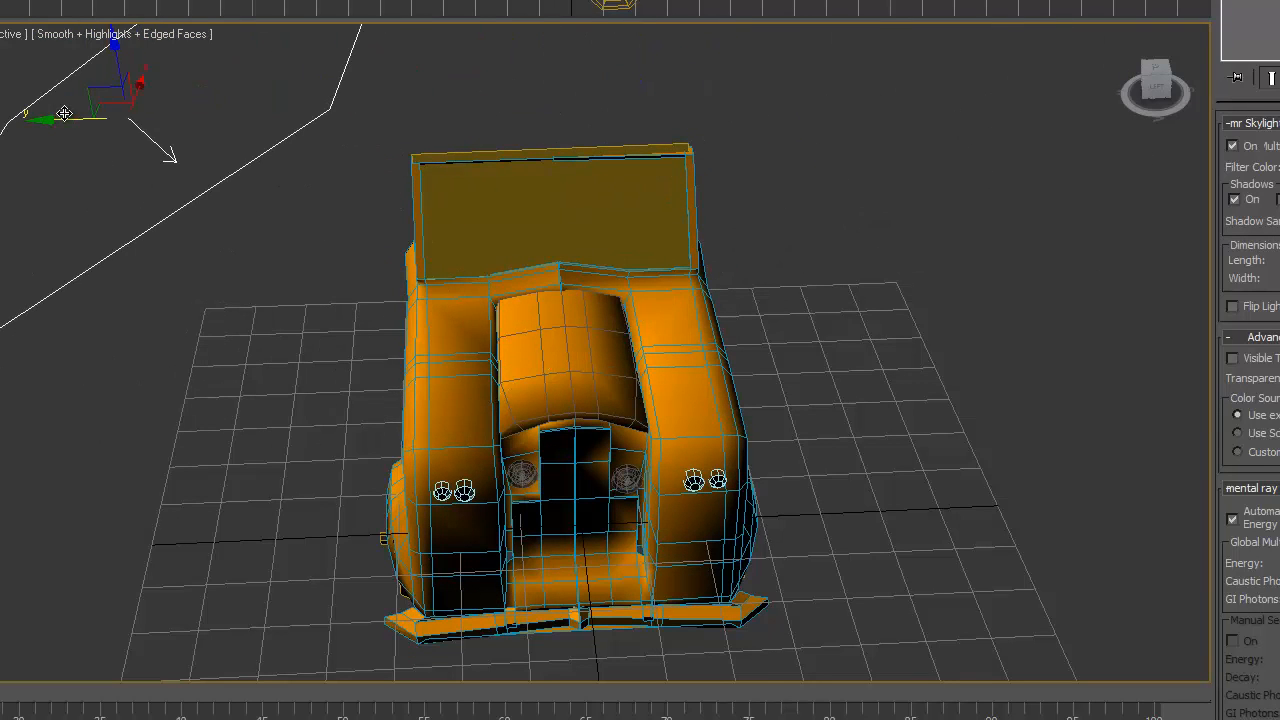
Apply the ProMaterials: Solid Glass sub-material 3 of the Lights material to the windshield pane and close the Material Editor.
left_click(1007, 200)
left_click(563, 189)
middle_click_drag(803, 211, 753, 177, "alt")
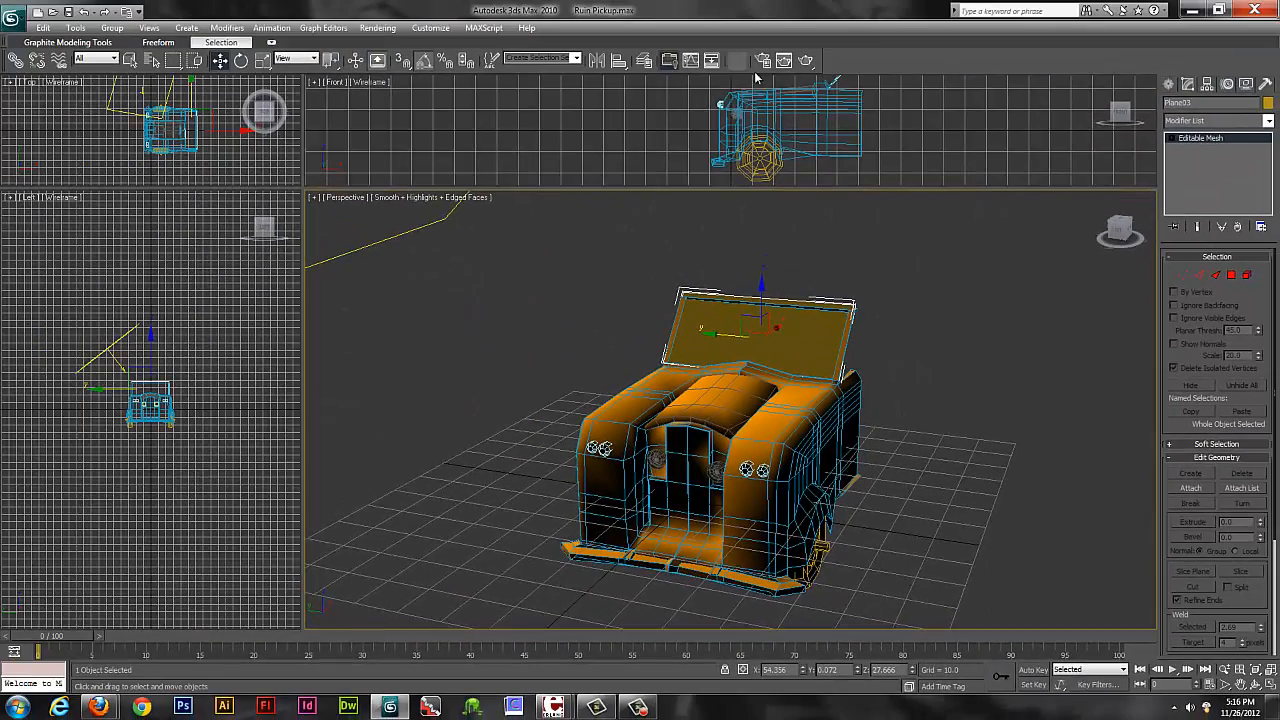
key("m")
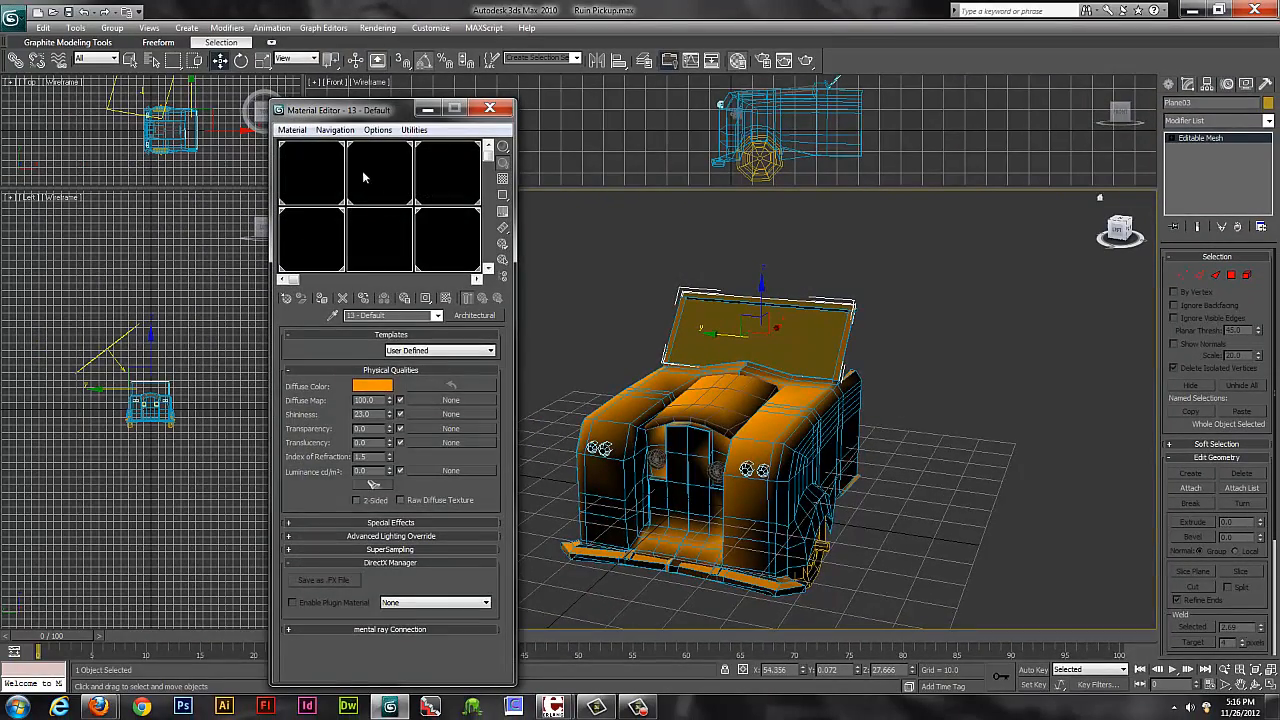
left_click(314, 246)
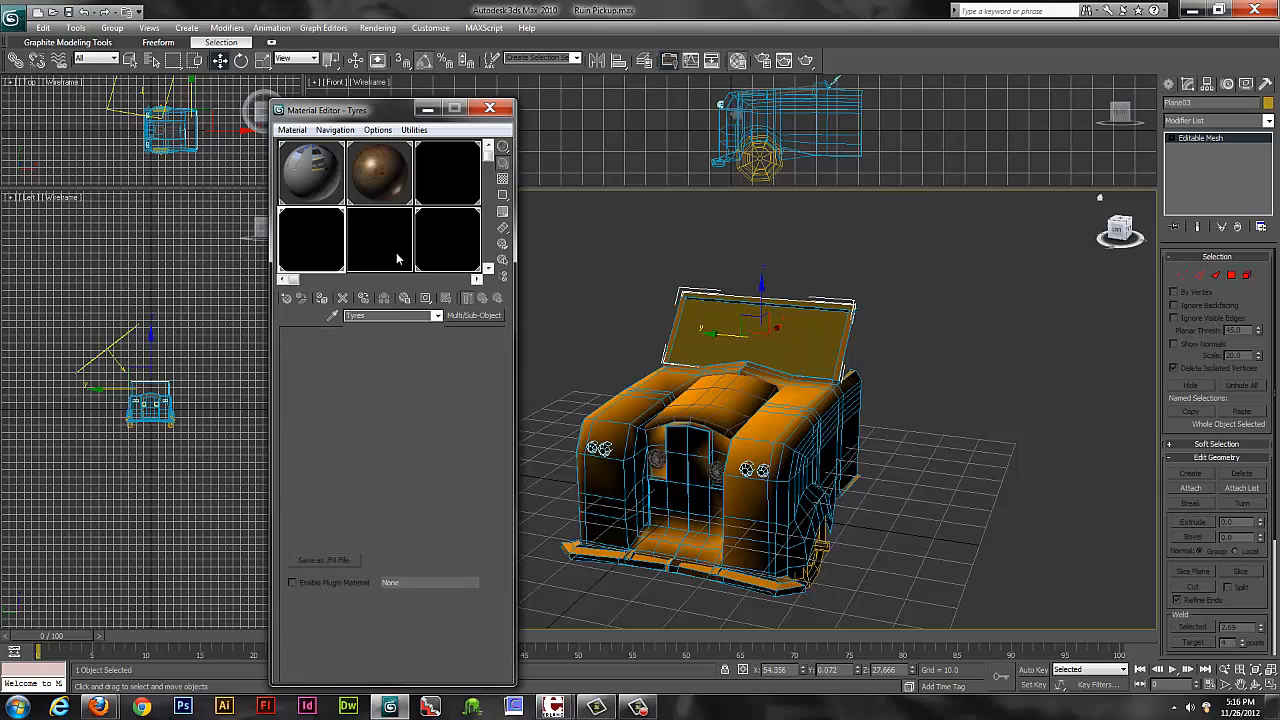
left_click(452, 166)
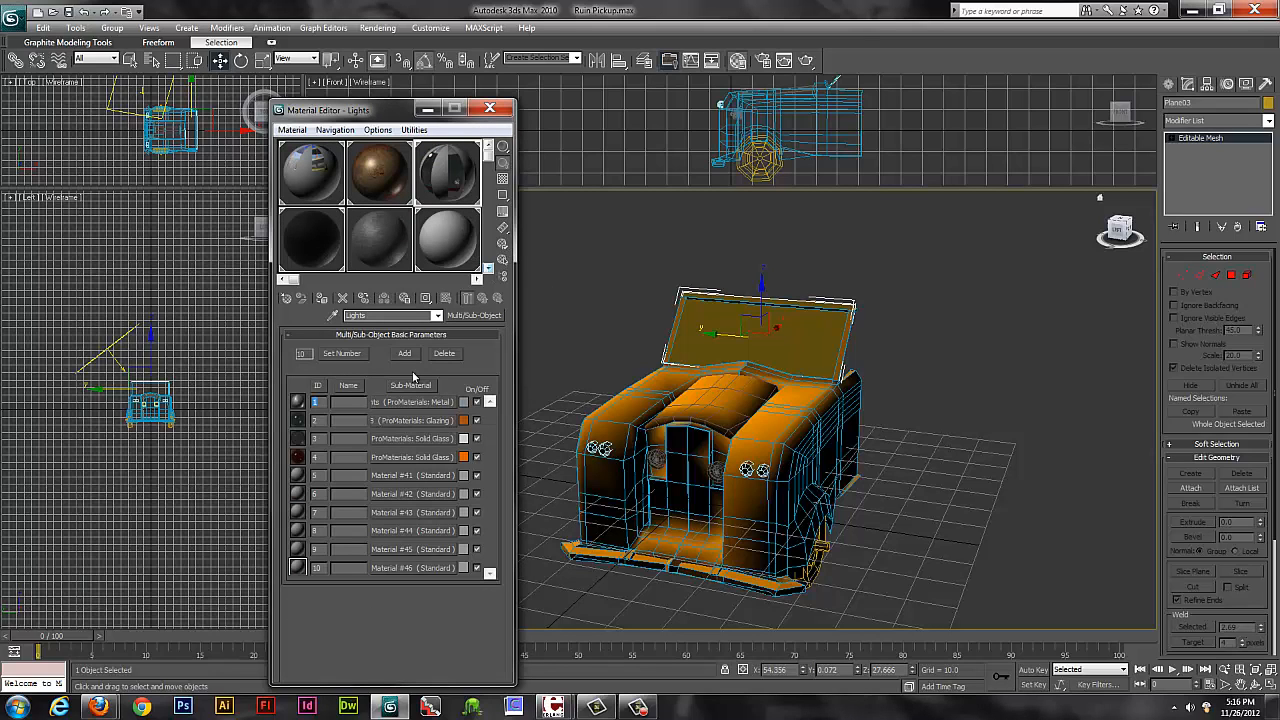
middle_click_drag(569, 296, 559, 354)
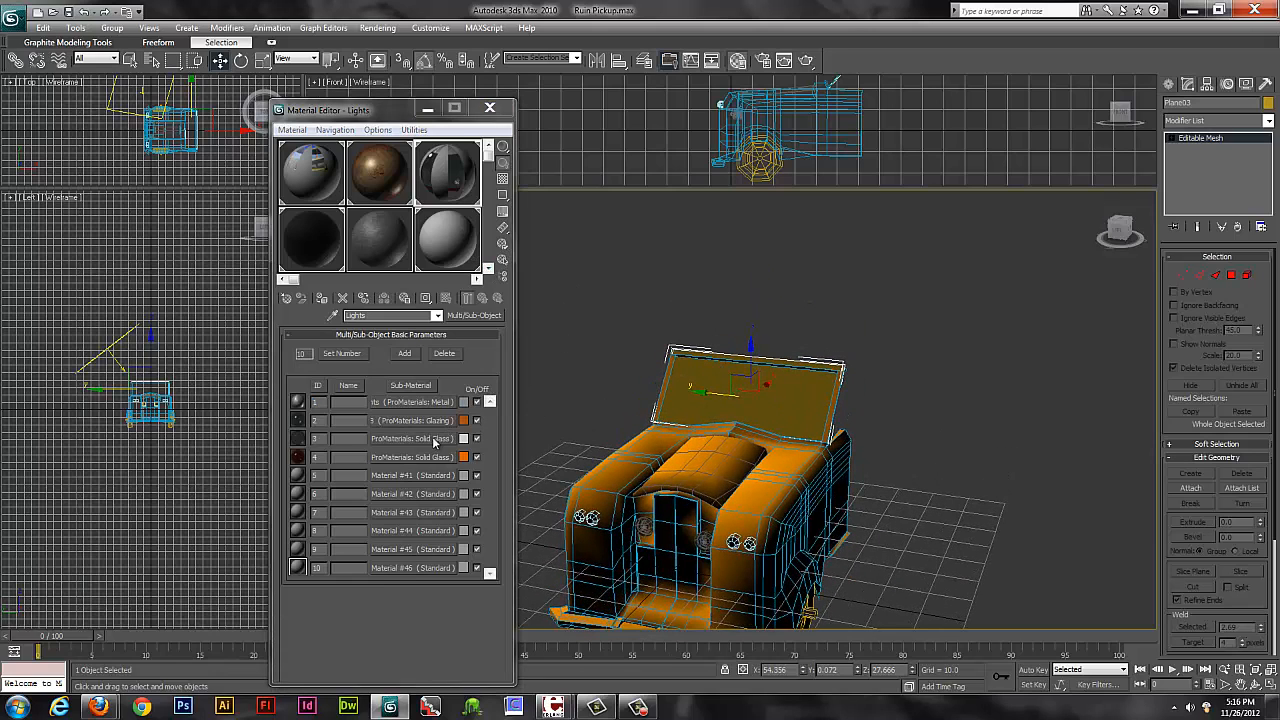
left_click(779, 317)
left_click(491, 109)
Render the perspective view from the truck's front corner with the sky portal in view, and close the rendered frame.
middle_click_drag(694, 276, 733, 186)
scroll(734, 283, "up", 3)
middle_click_drag(766, 263, 829, 252, "alt")
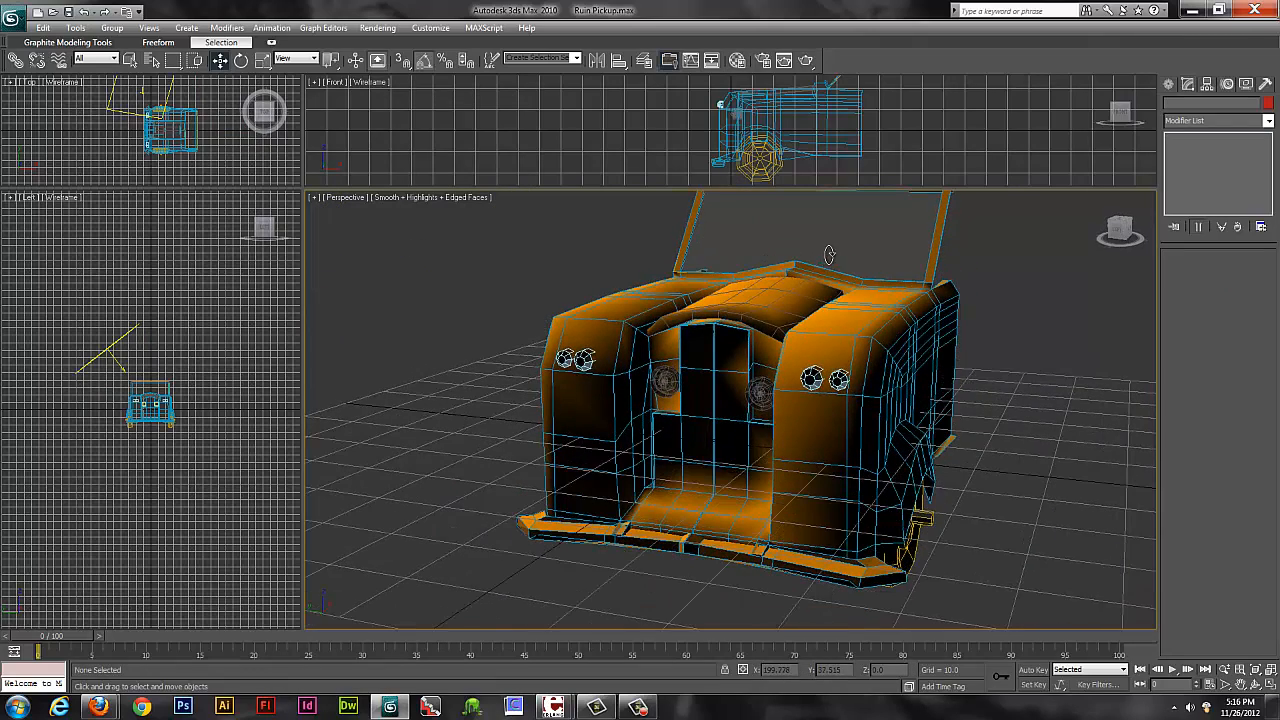
middle_click_drag(474, 384, 539, 403, "alt")
scroll(568, 375, "down", 3)
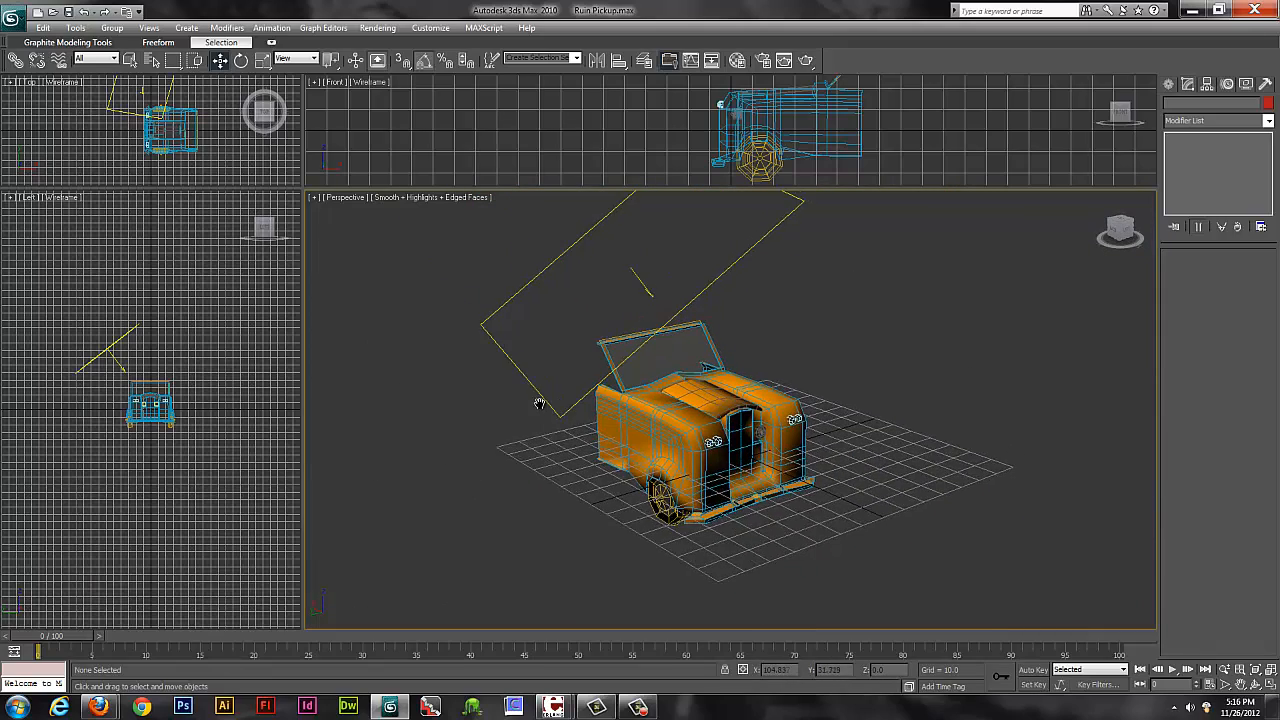
scroll(545, 405, "up", 4)
scroll(545, 410, "down", 2)
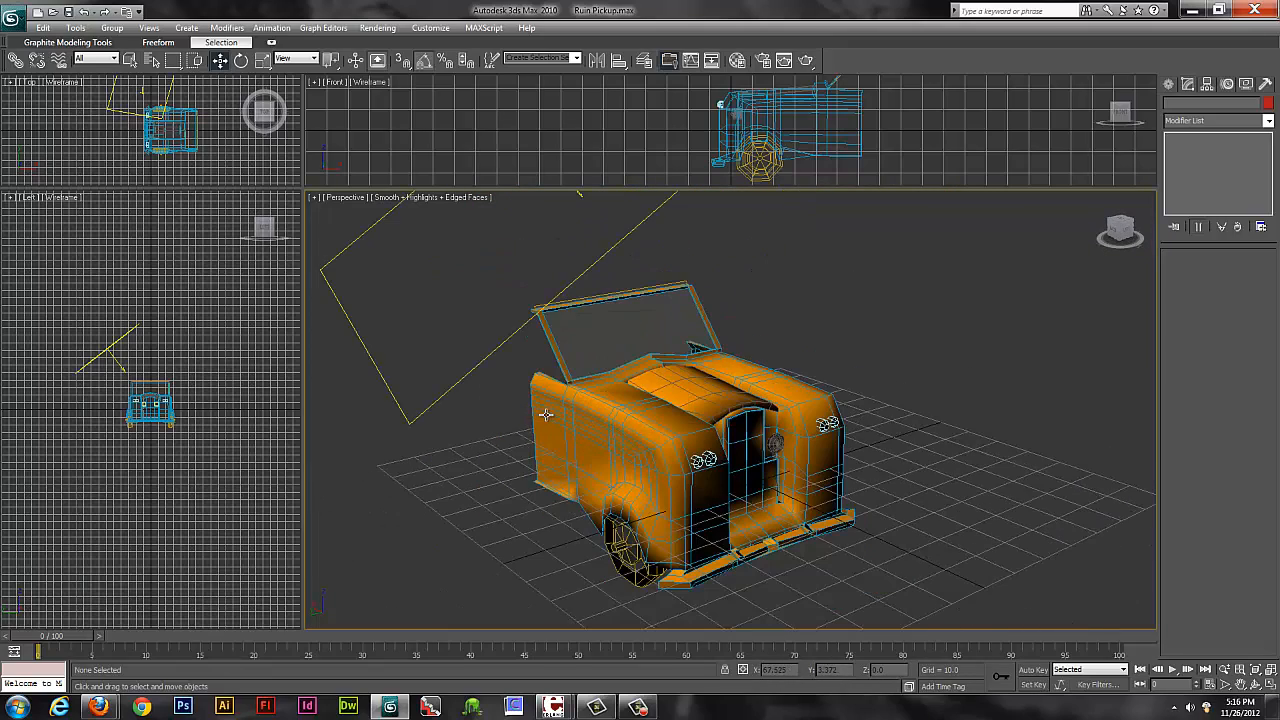
left_click(806, 62)
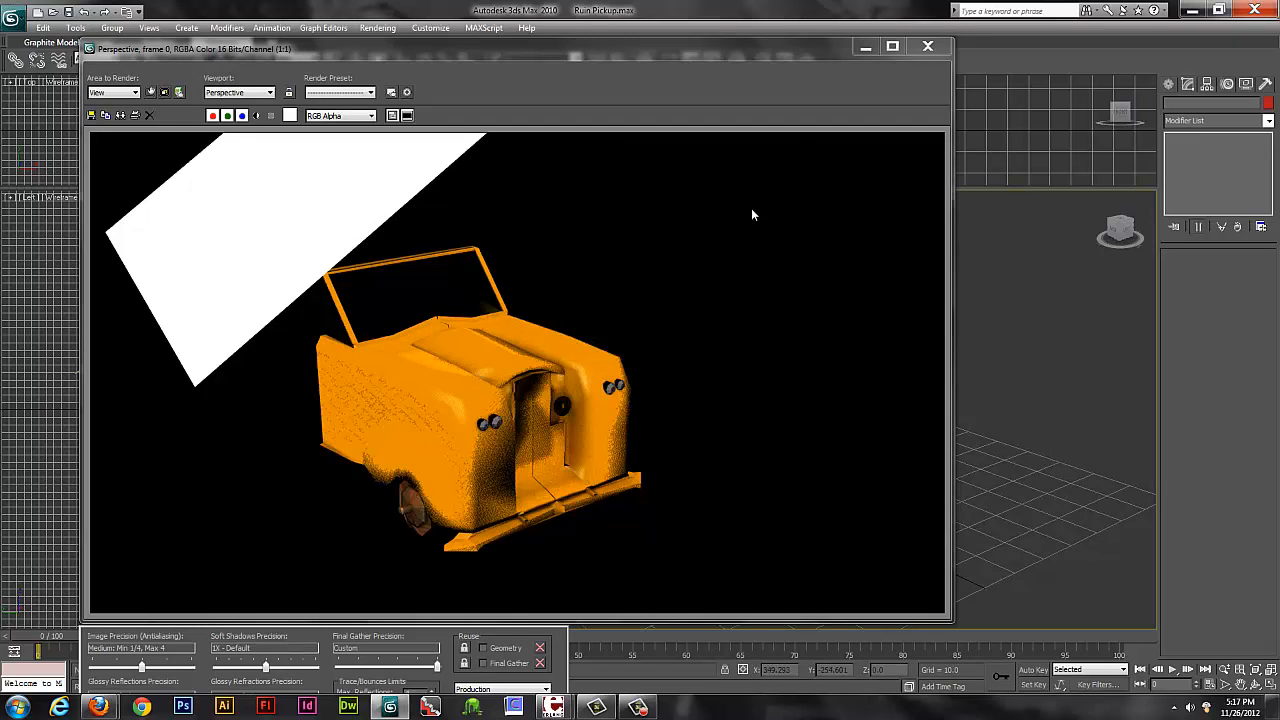
left_click(928, 46)
Delete the mr Sky Portal light and place a standard Omni light on the truck's body near the windshield.
left_click(523, 240)
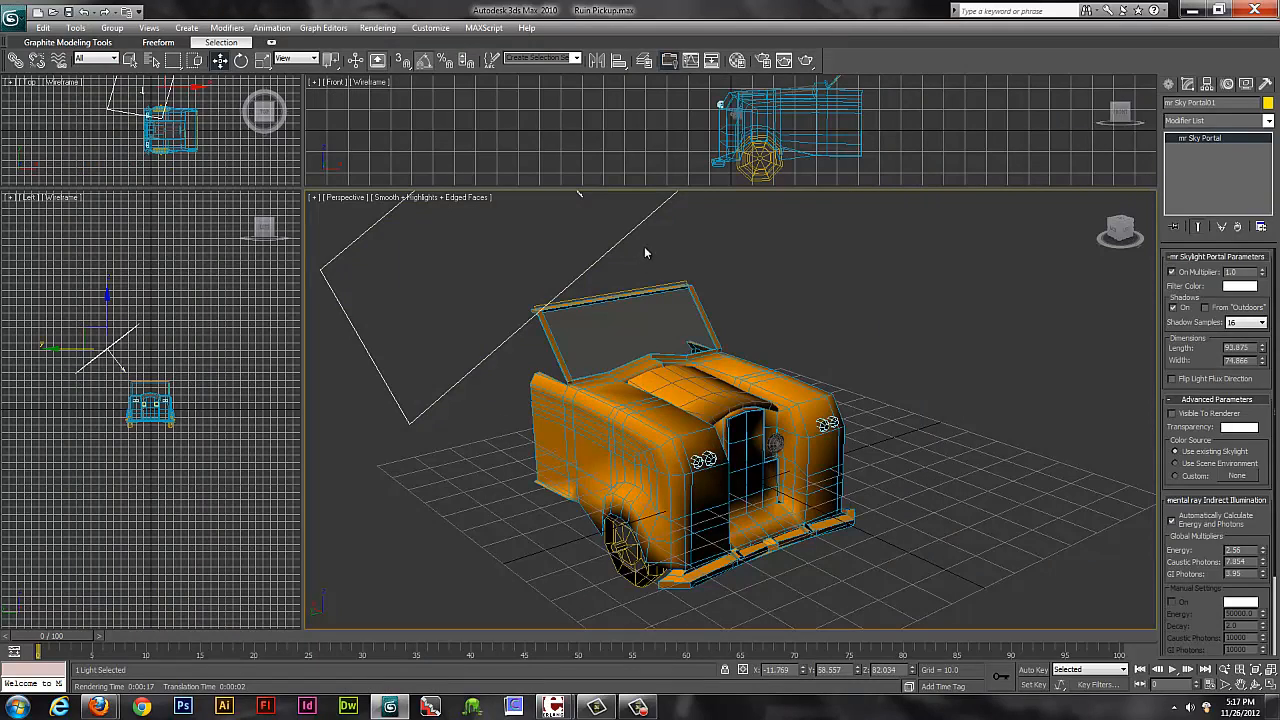
key("Delete")
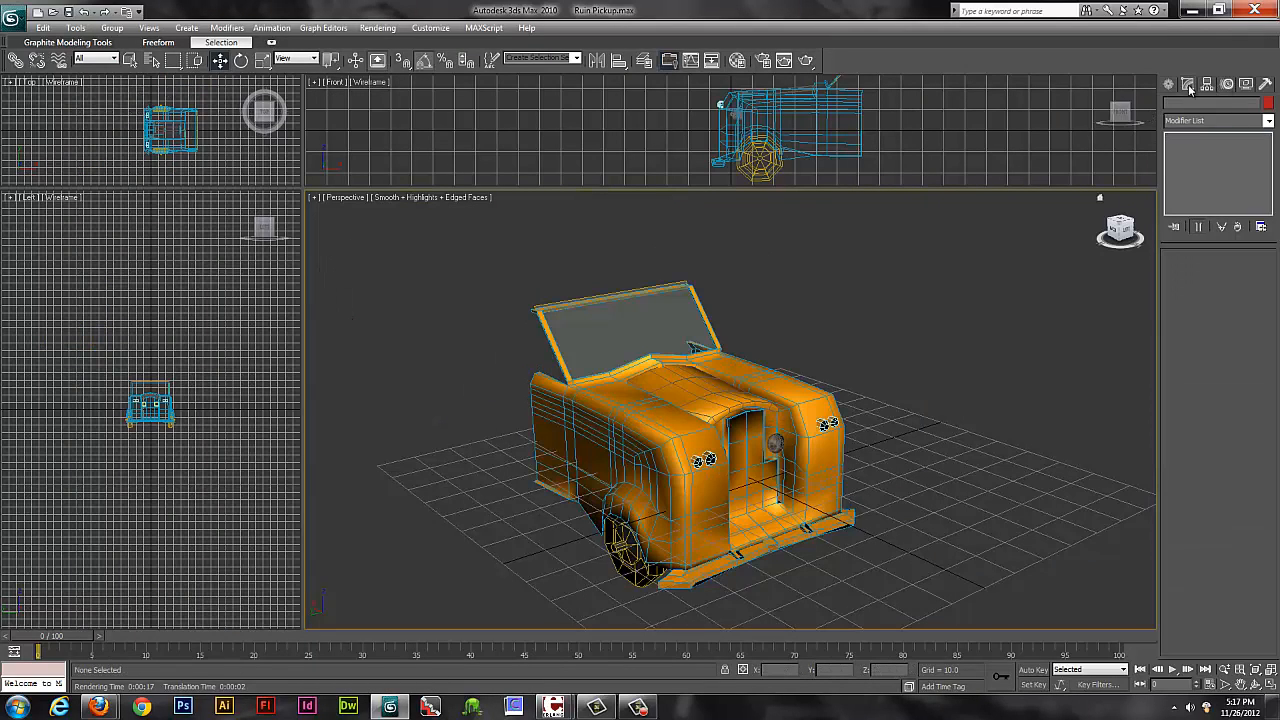
left_click(1169, 85)
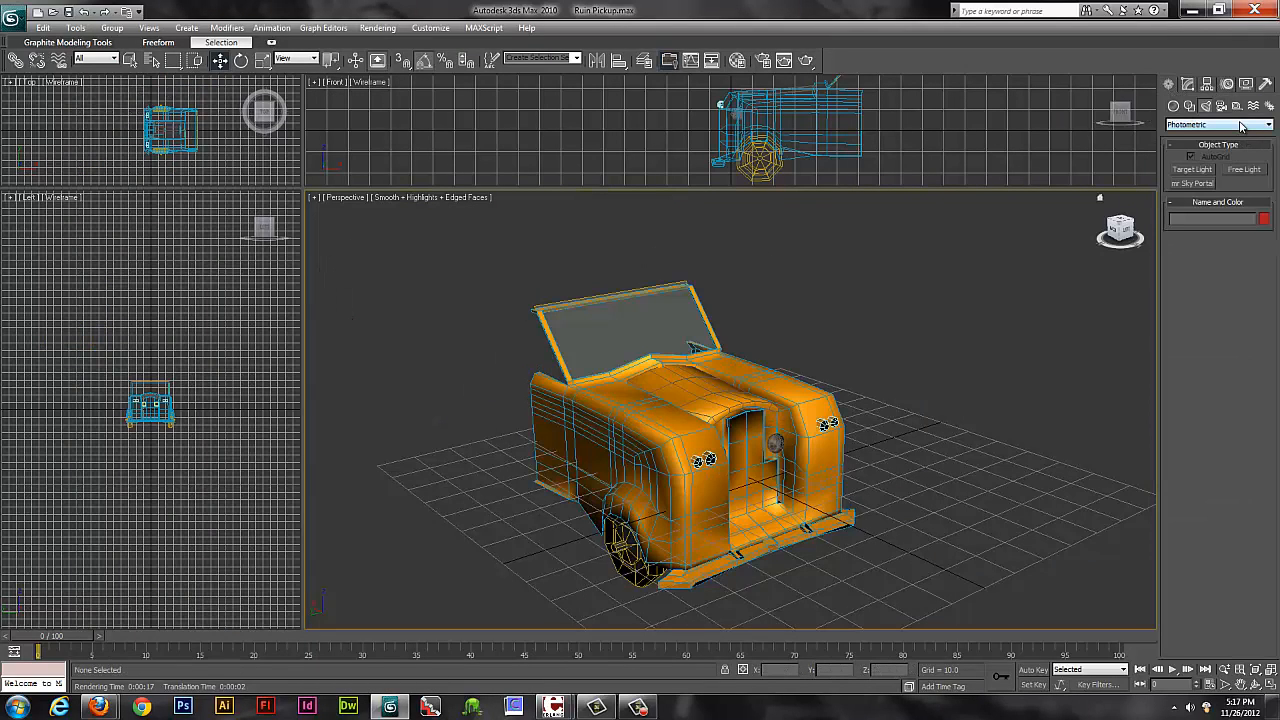
left_click(1205, 107)
left_click(1207, 126)
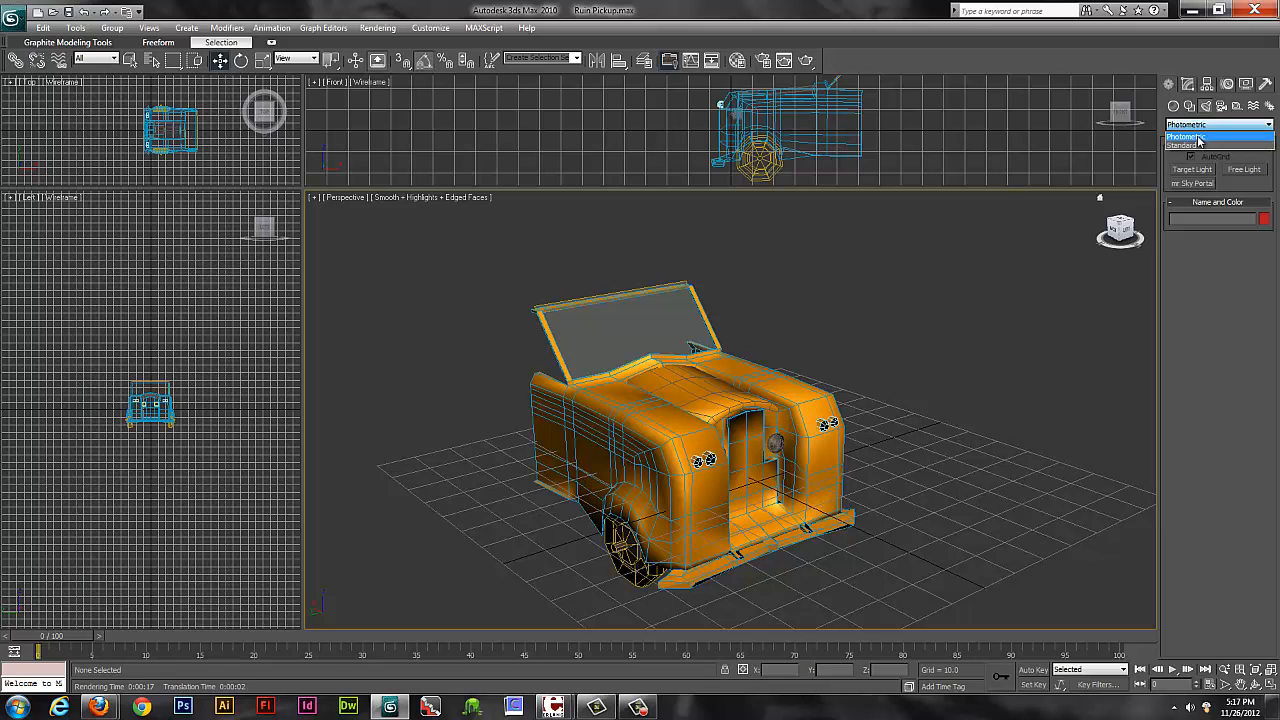
left_click(1204, 146)
left_click(1192, 197)
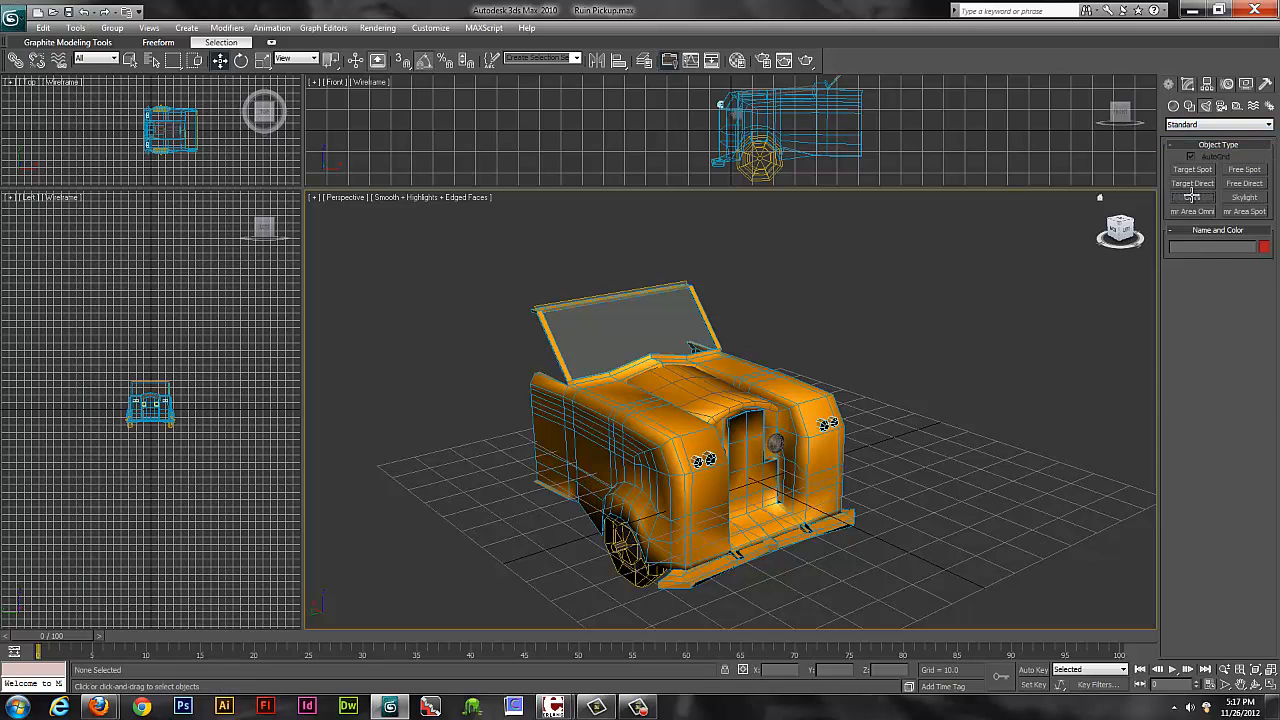
left_click(612, 386)
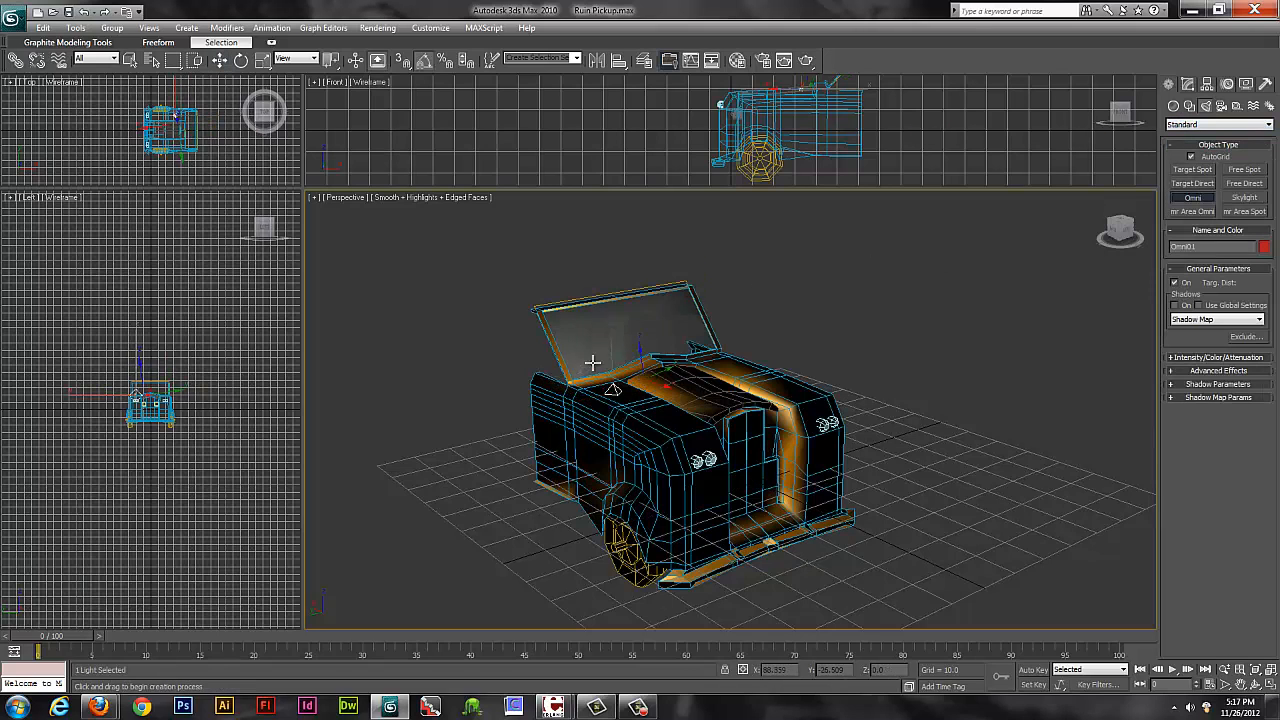
Place a second Omni light on the truck's front corner below the headlights and a third at the windshield frame's upper corner.
left_click(838, 463)
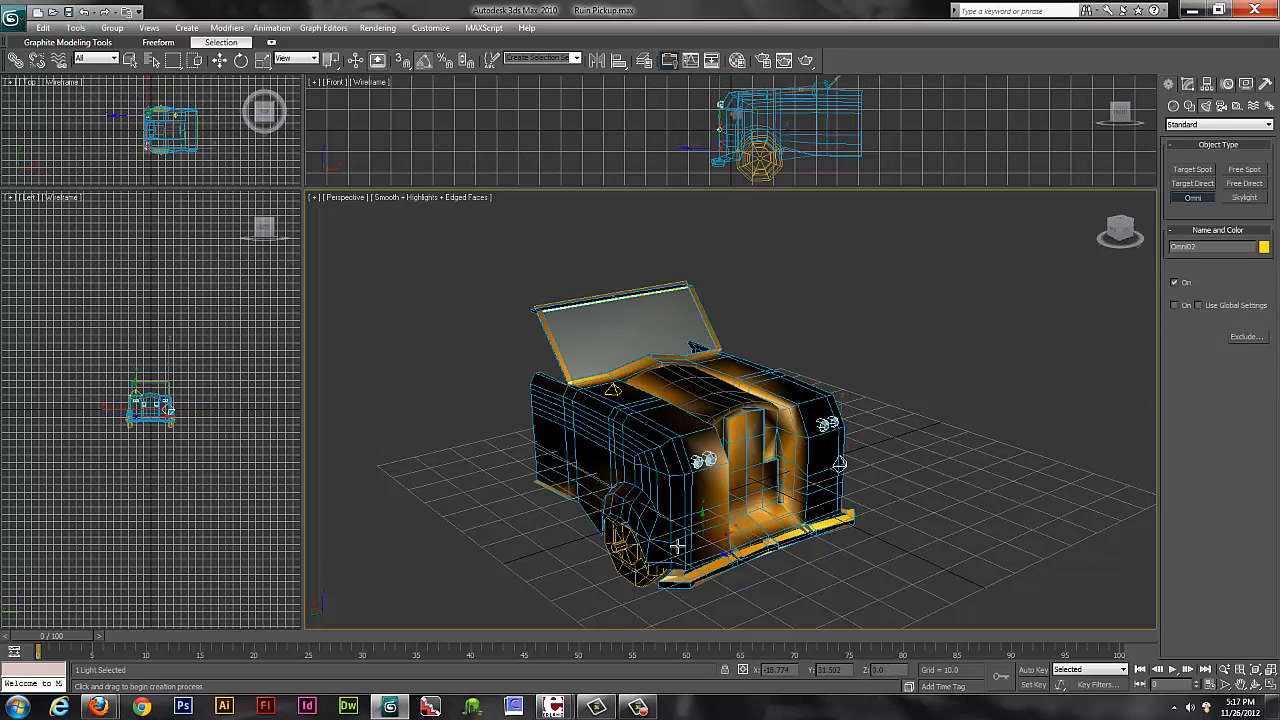
left_click(692, 290)
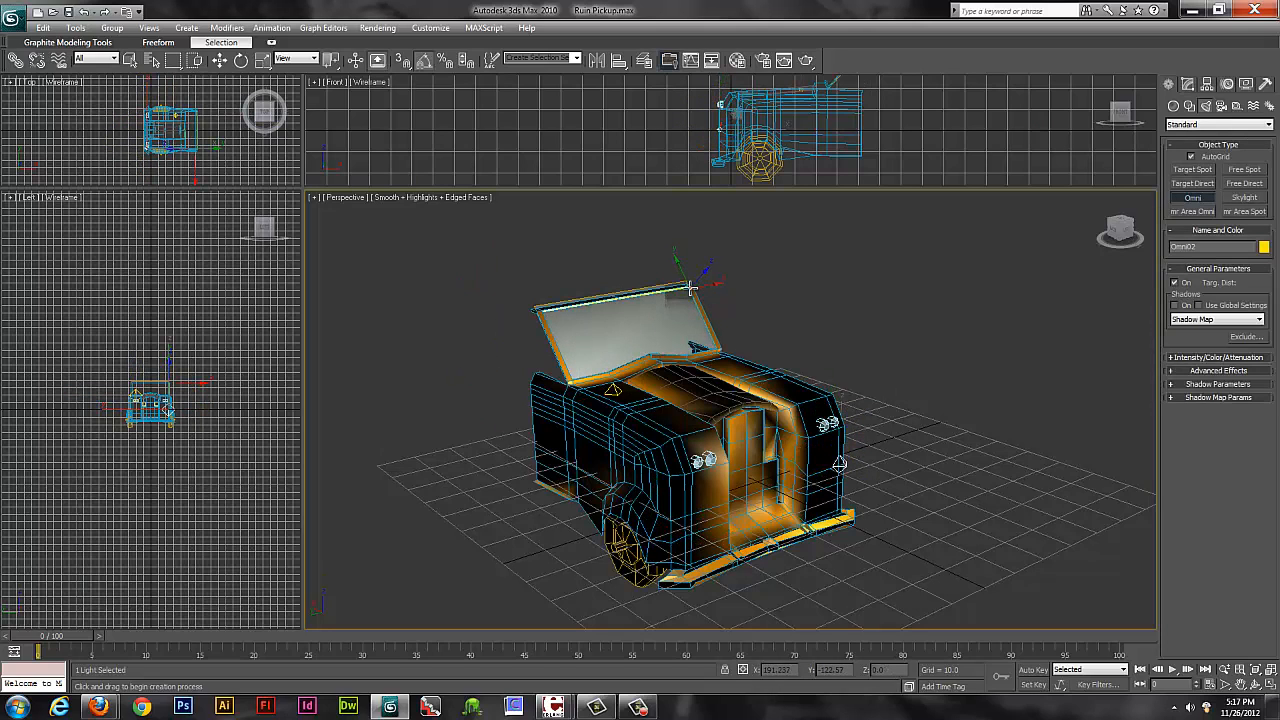
right_click(692, 290)
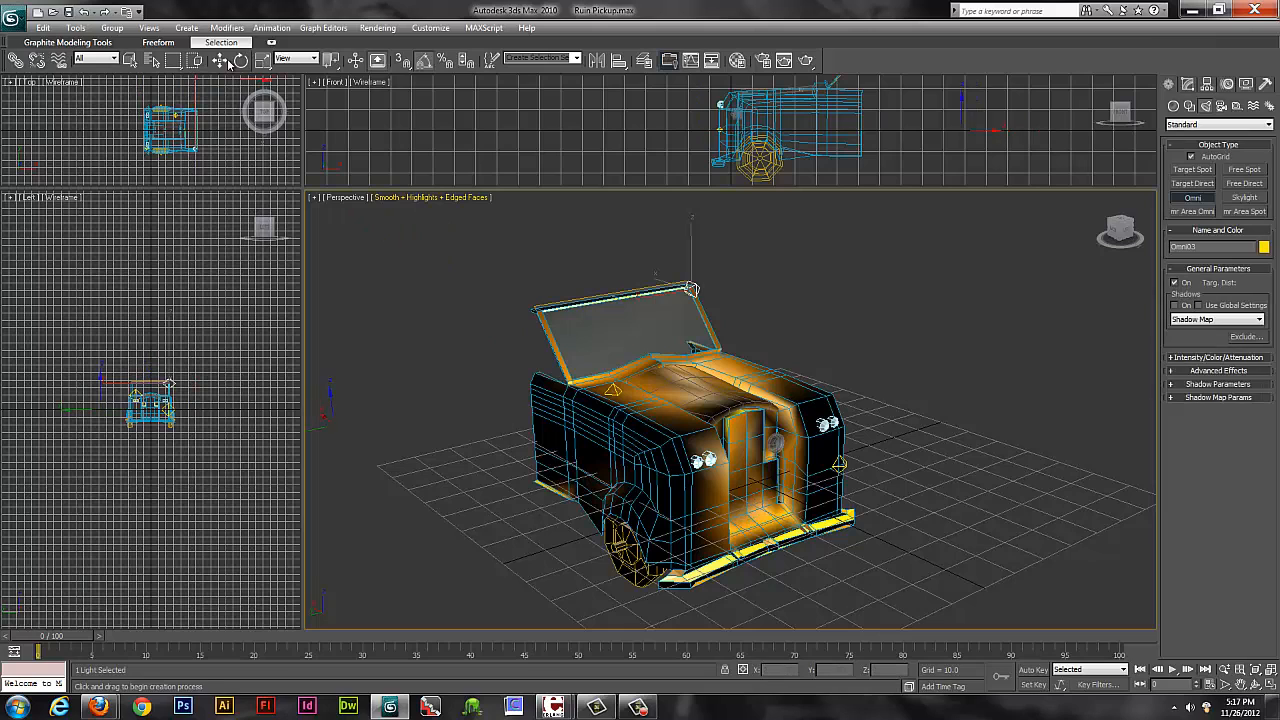
Raise the windshield Omni light above the truck and move the other two Omni lights out to opposite sides of the body.
left_click_drag(692, 290, 690, 213)
left_click(615, 390)
left_click_drag(615, 390, 400, 441)
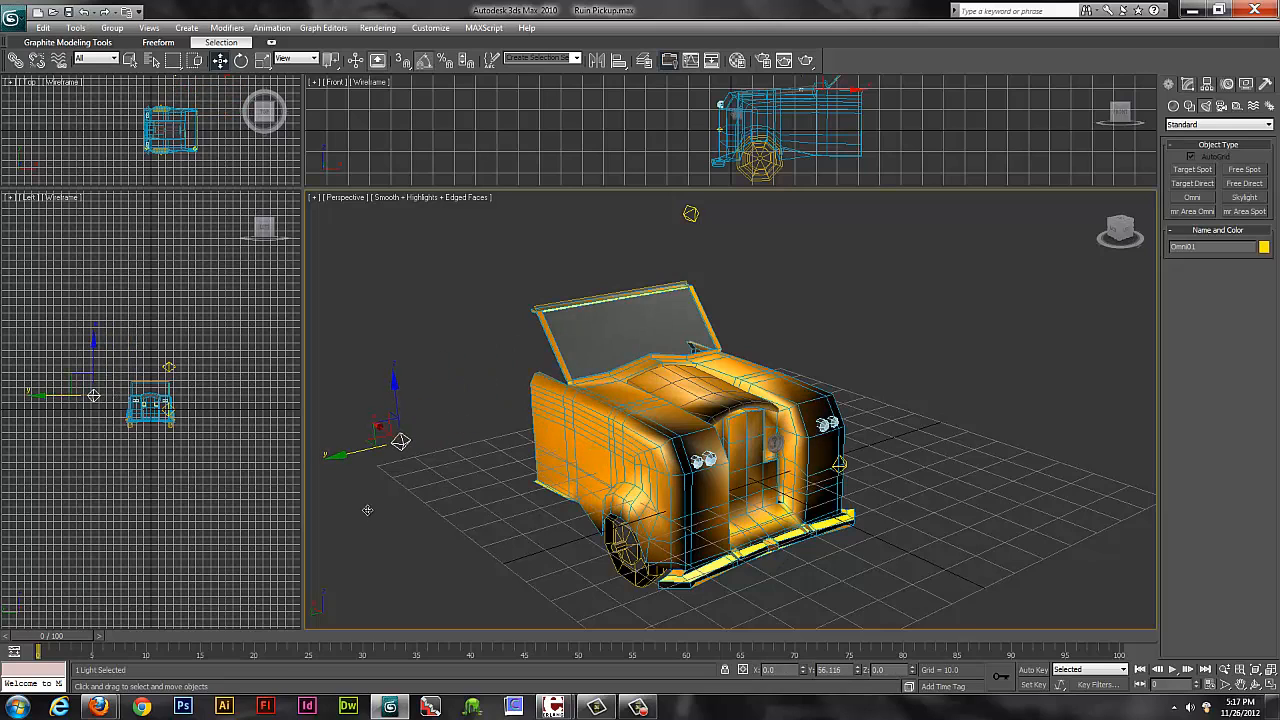
left_click(841, 464)
left_click_drag(840, 464, 1018, 404)
Render the perspective view with the three Omni lights, close the rendered frame and deselect the light.
left_click(806, 61)
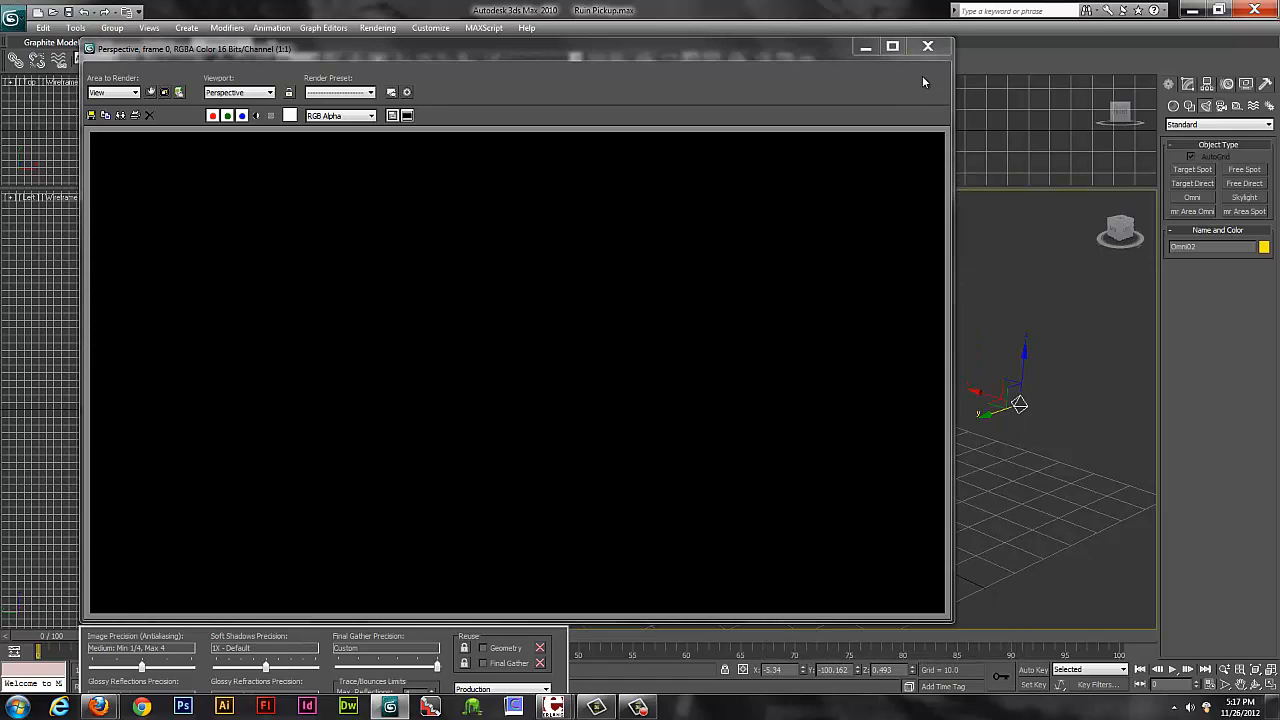
left_click(925, 49)
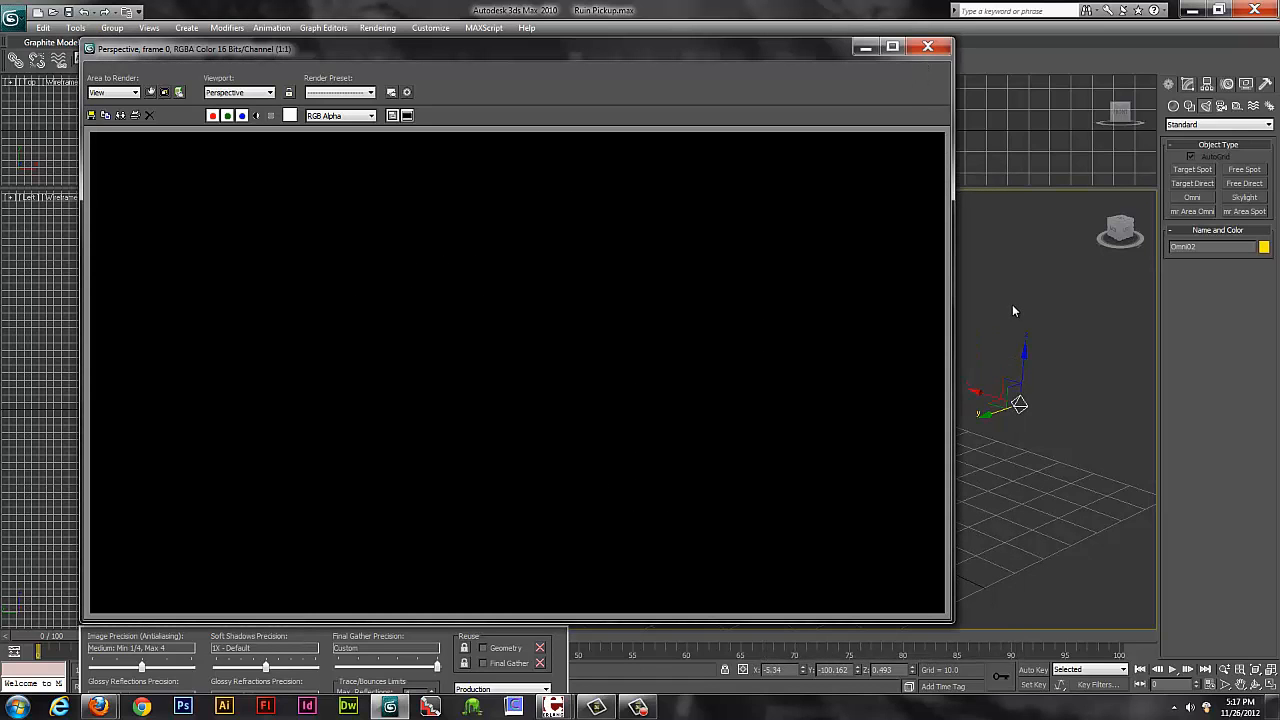
left_click(929, 47)
left_click(1001, 297)
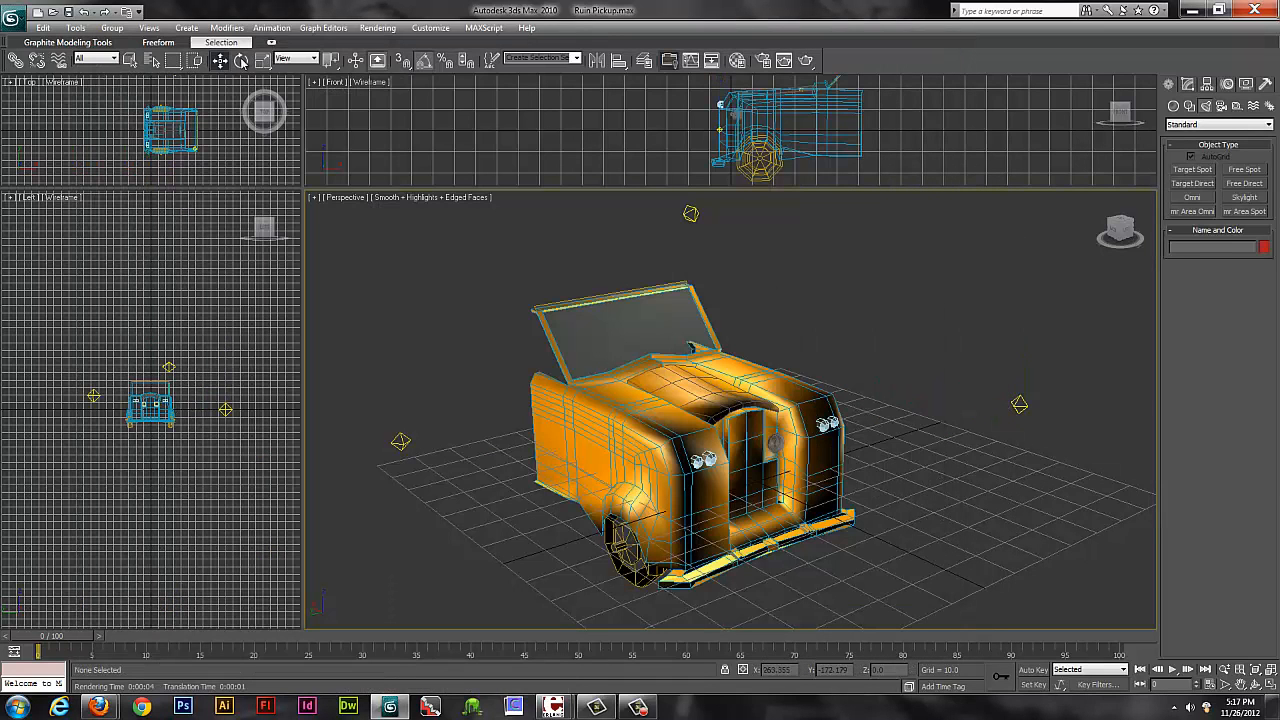
Save the Ruin Pickup scene.
left_click(13, 18)
left_click(58, 138)
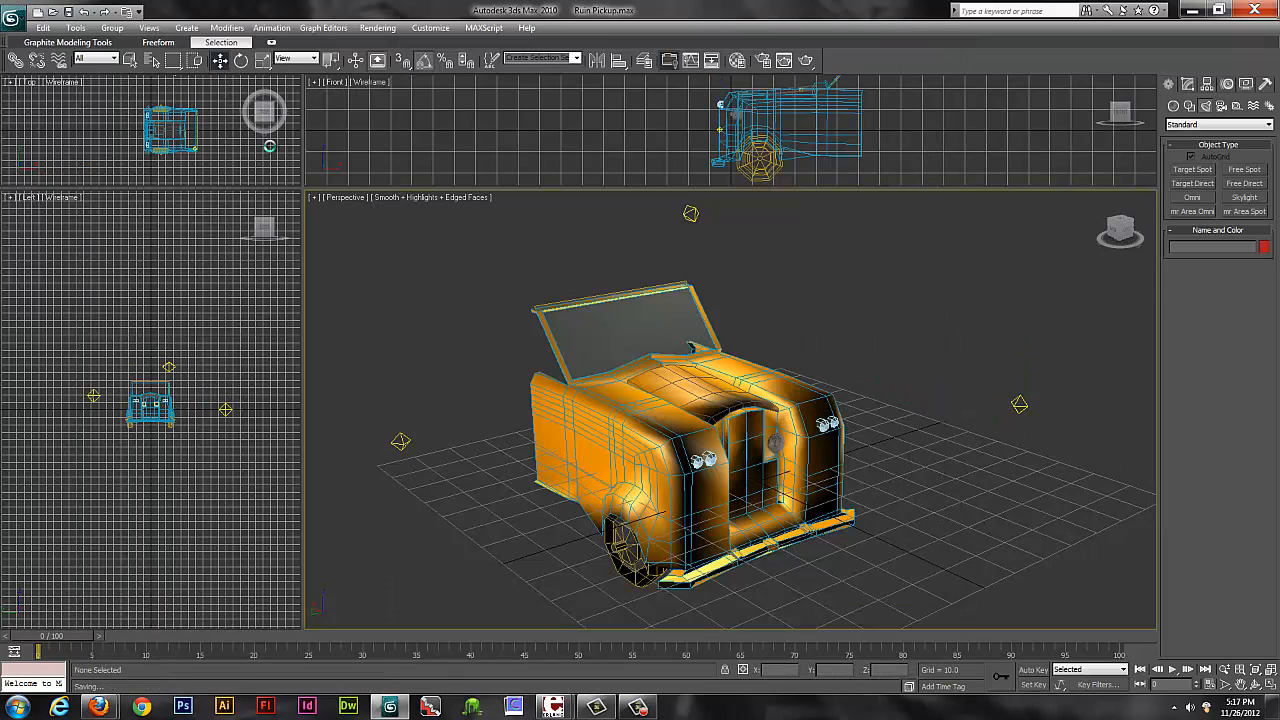
middle_click_drag(945, 394, 863, 421)
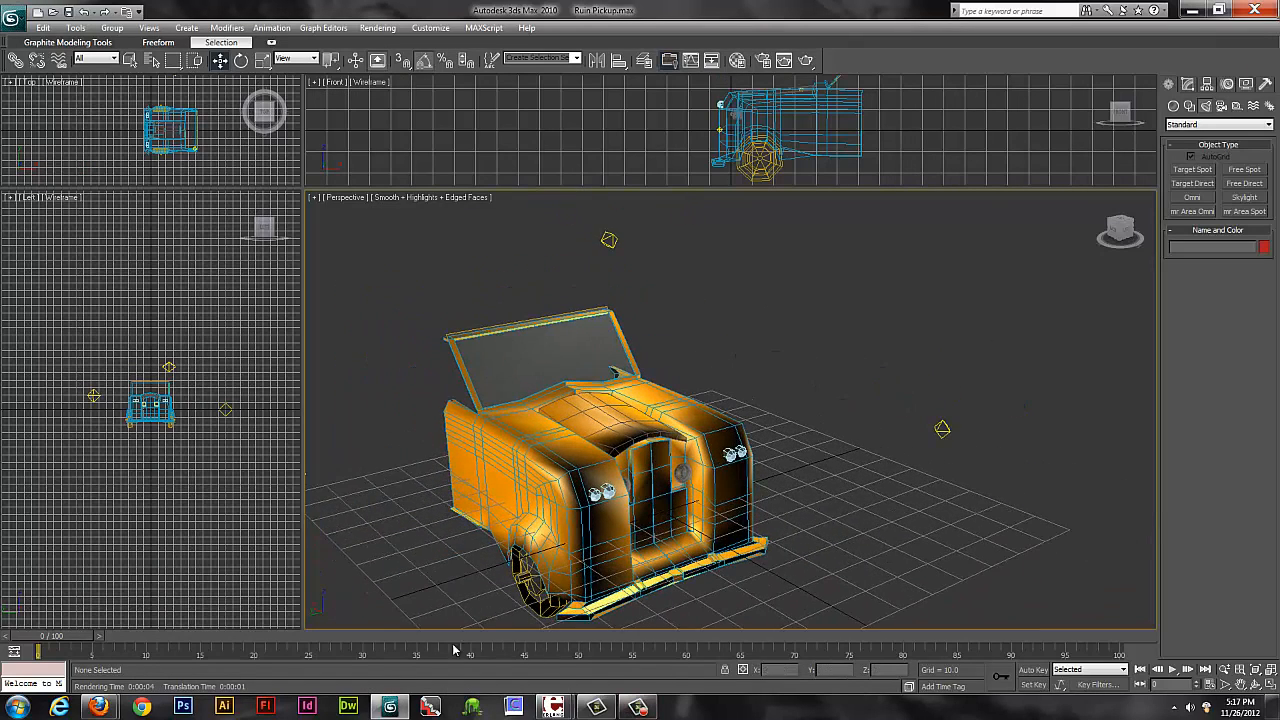
right_click(751, 287)
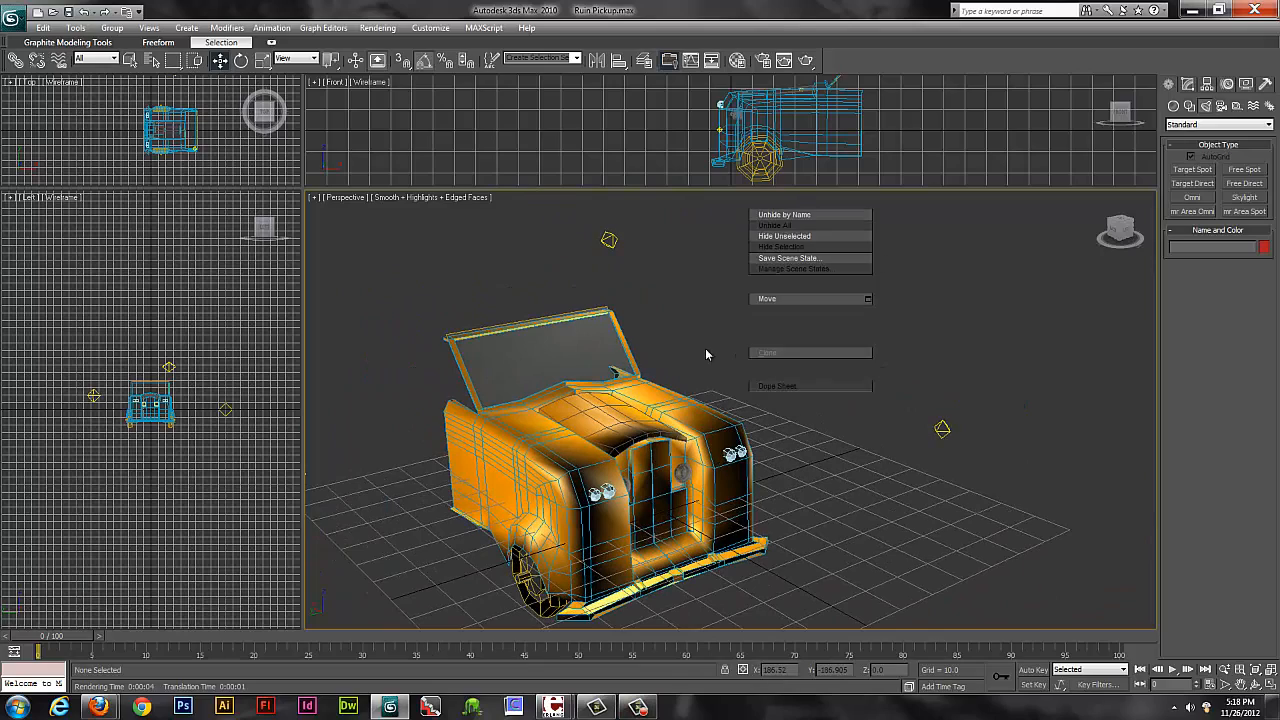
left_click(698, 253)
Switch to the desktop and preview the car2 photo from the istock test photos folder in RESOURCES.
left_click(1192, 12)
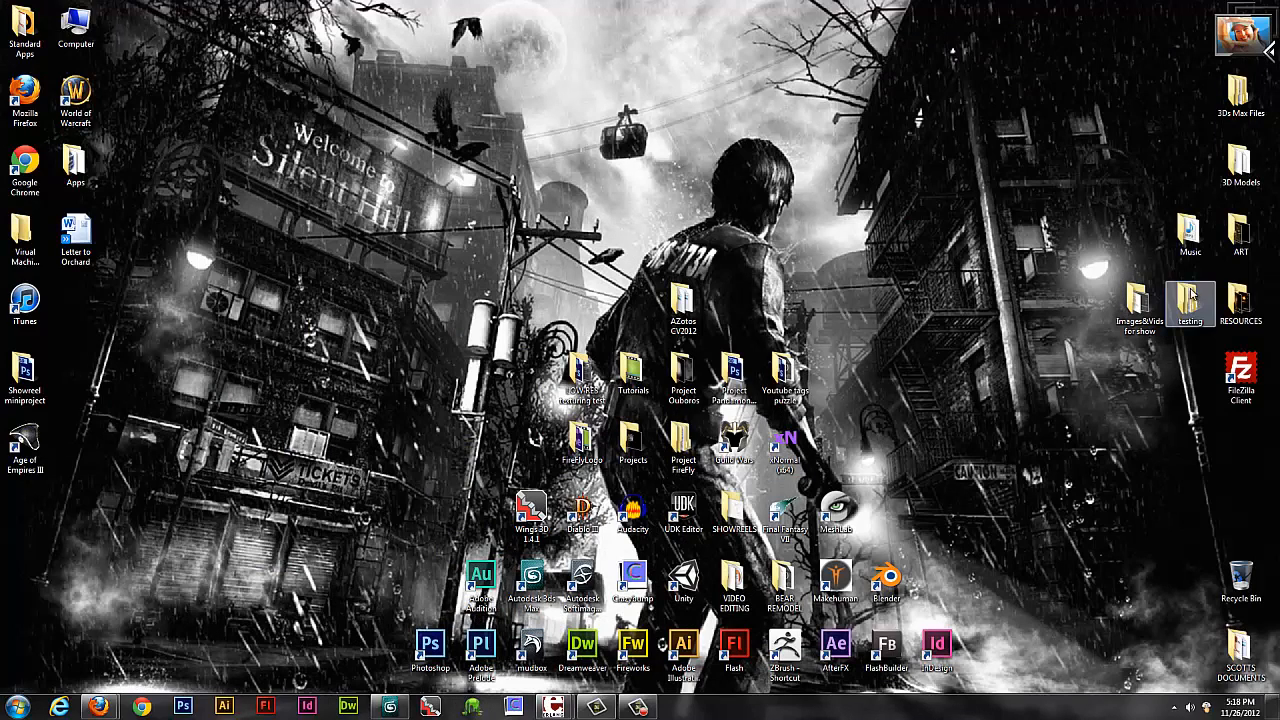
double_click(1235, 305)
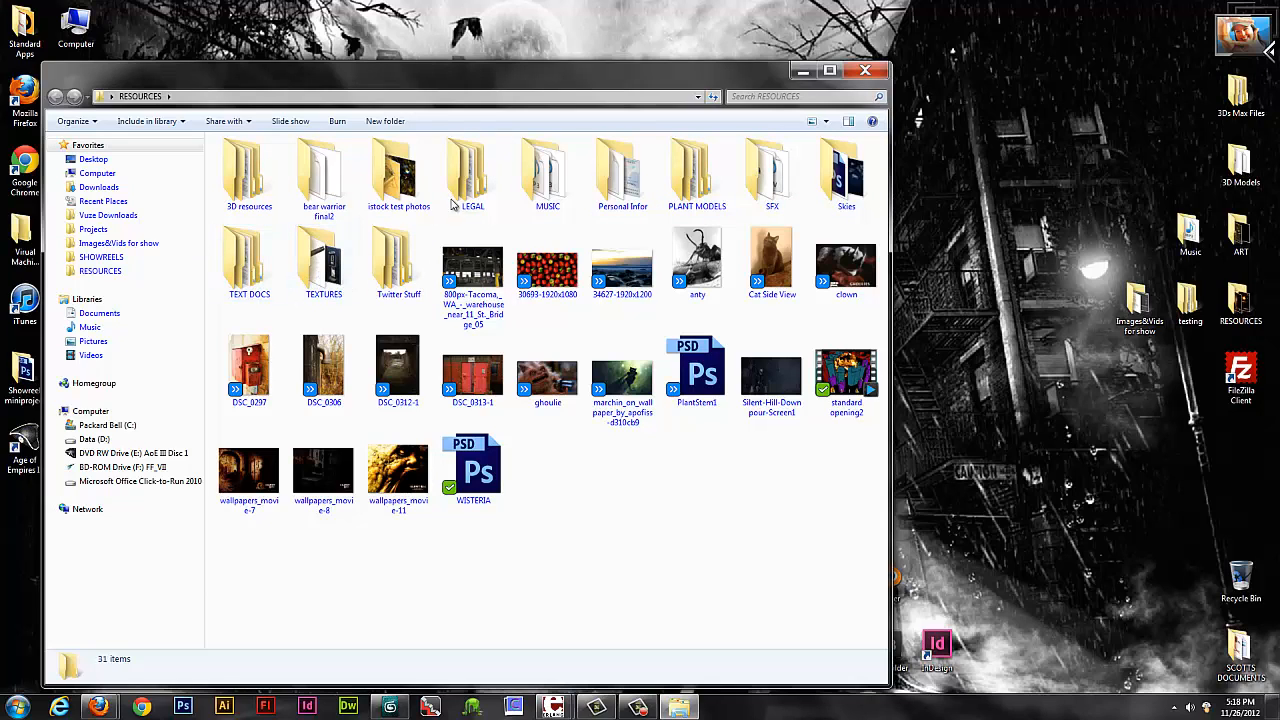
double_click(386, 182)
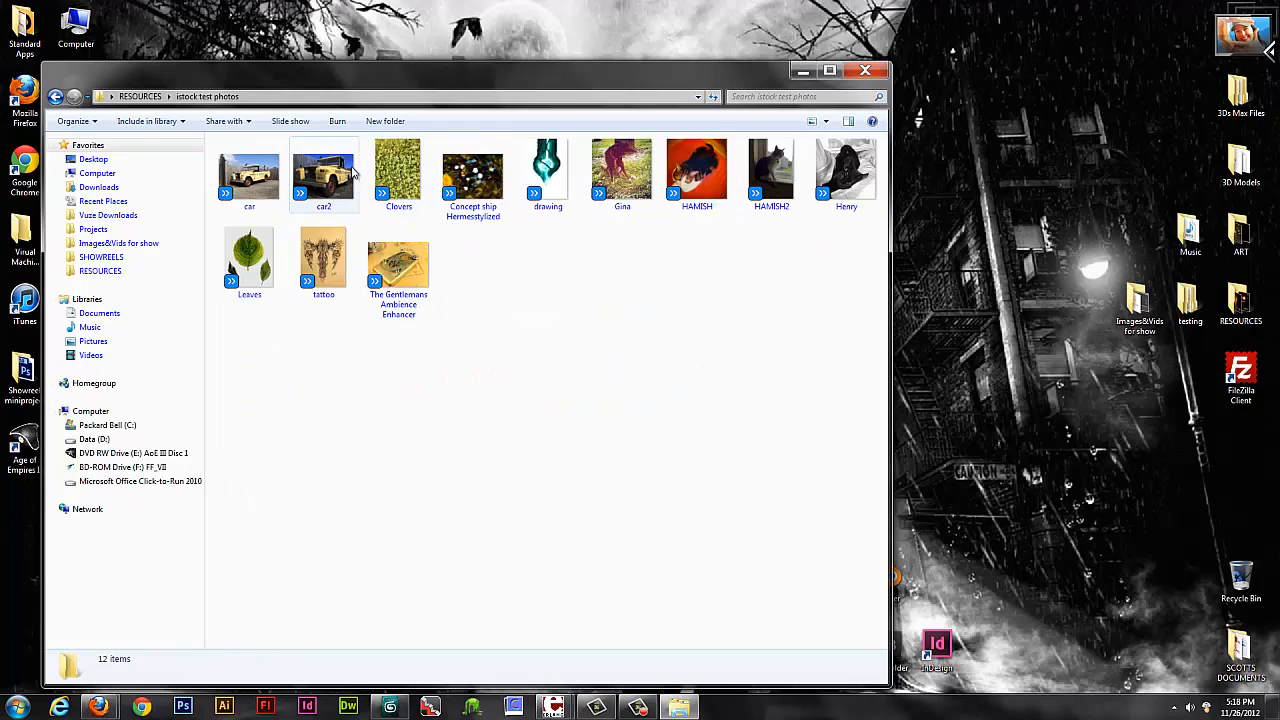
left_click(320, 180)
right_click(318, 180)
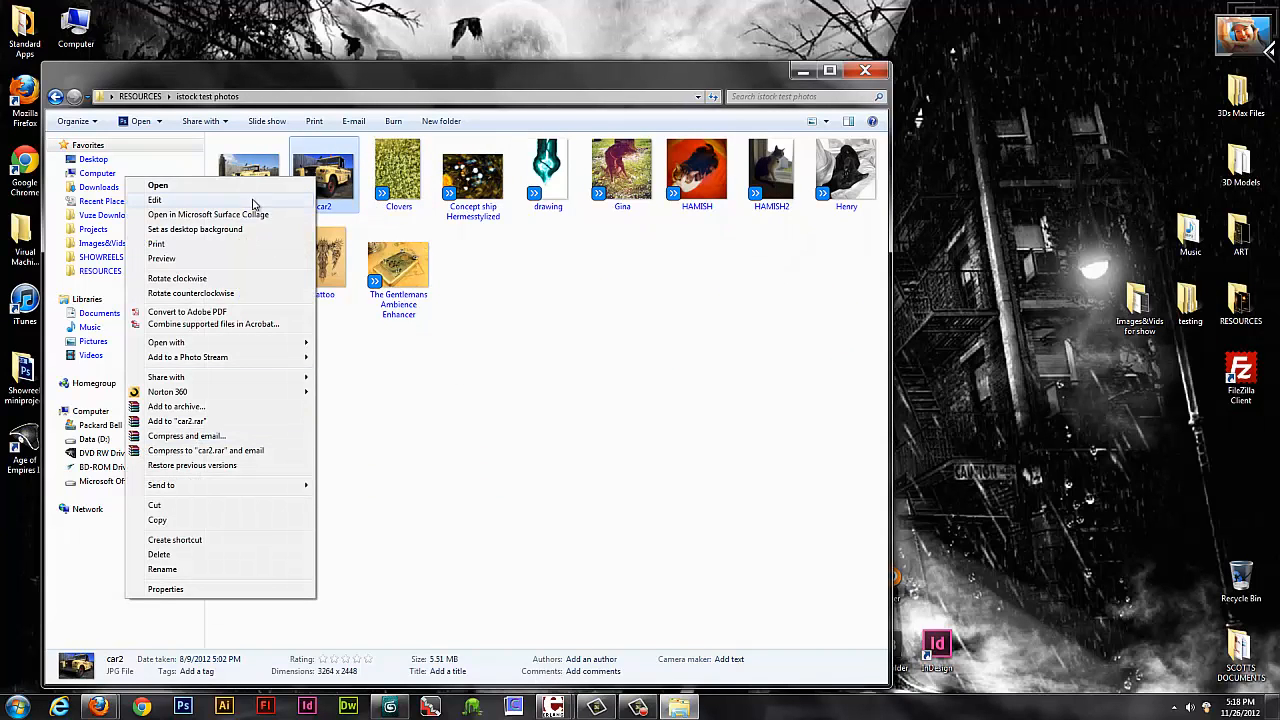
left_click(226, 260)
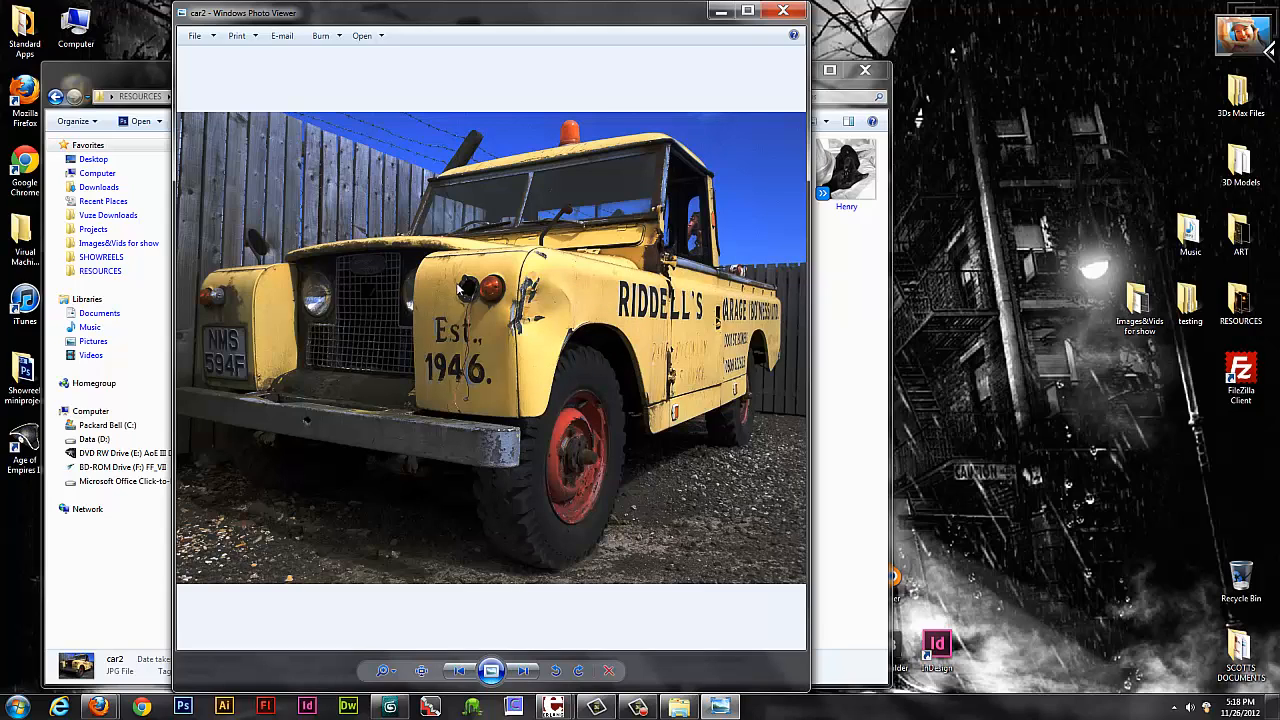
Close the car2 photo and the istock test photos folder window.
left_click(784, 11)
left_click(866, 70)
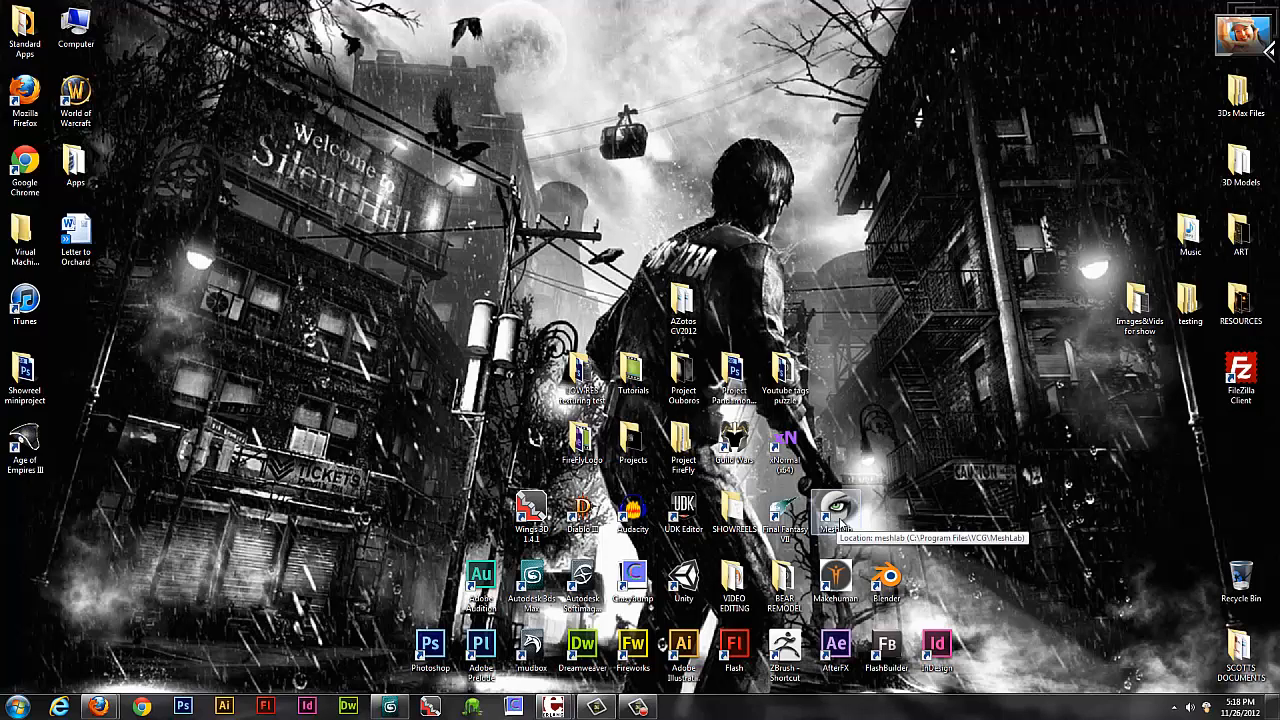
left_click(790, 448)
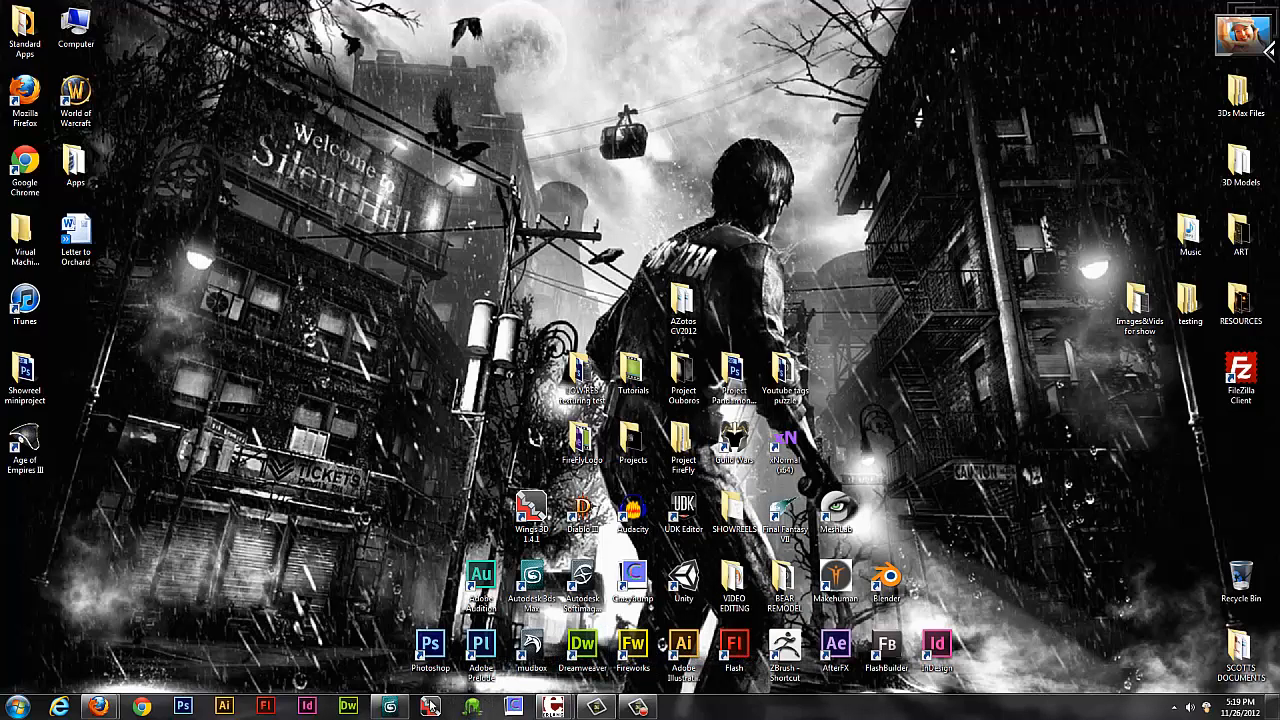
Switch back to 3ds Max and save the pickup scene again.
left_click(390, 707)
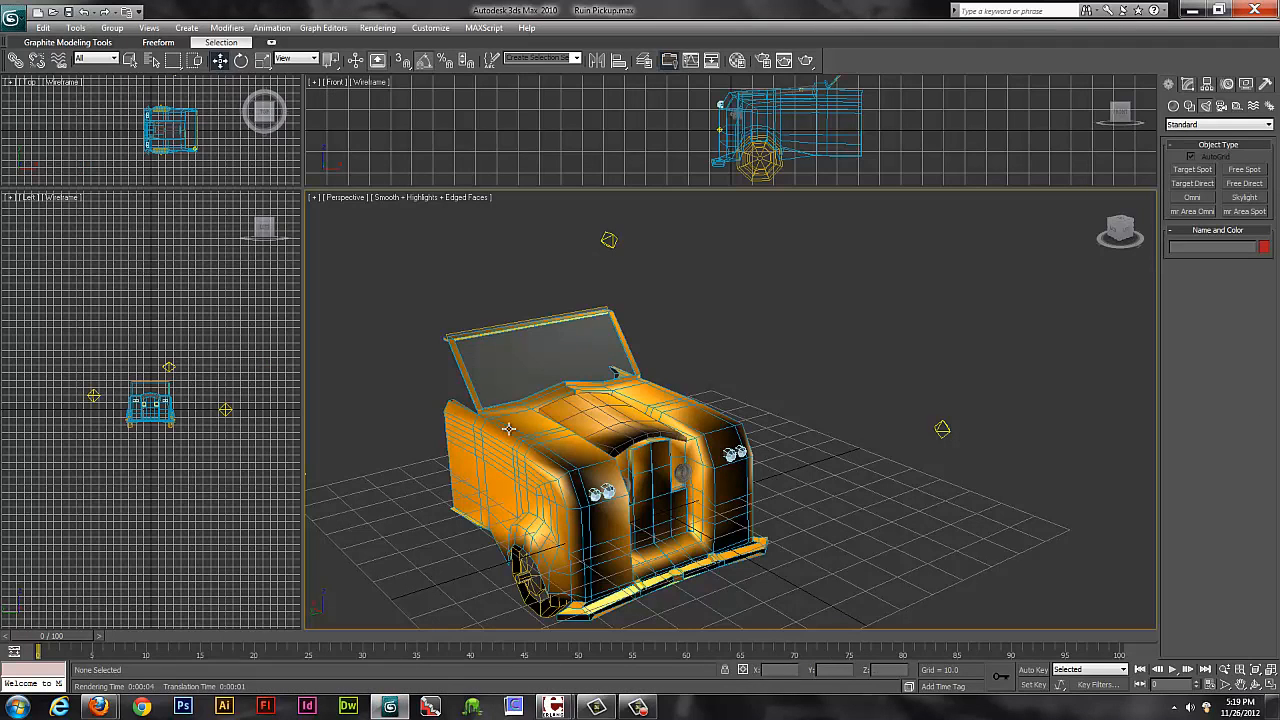
left_click(15, 19)
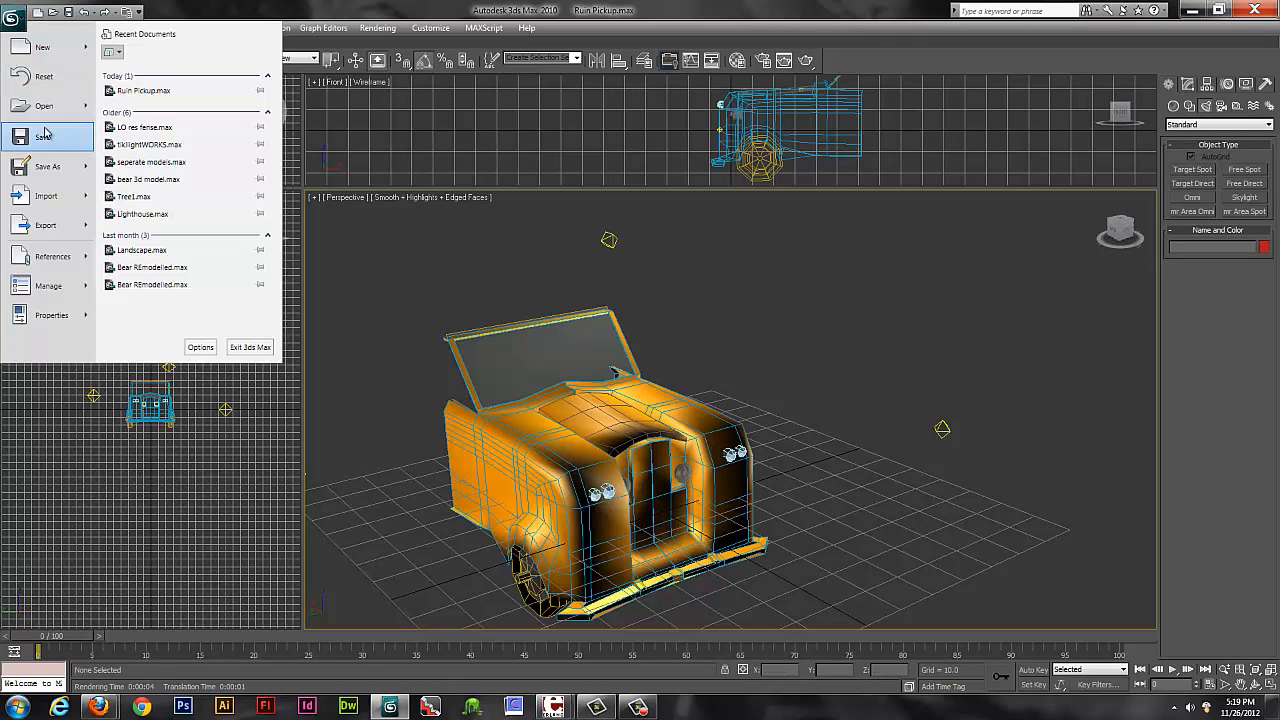
left_click(49, 134)
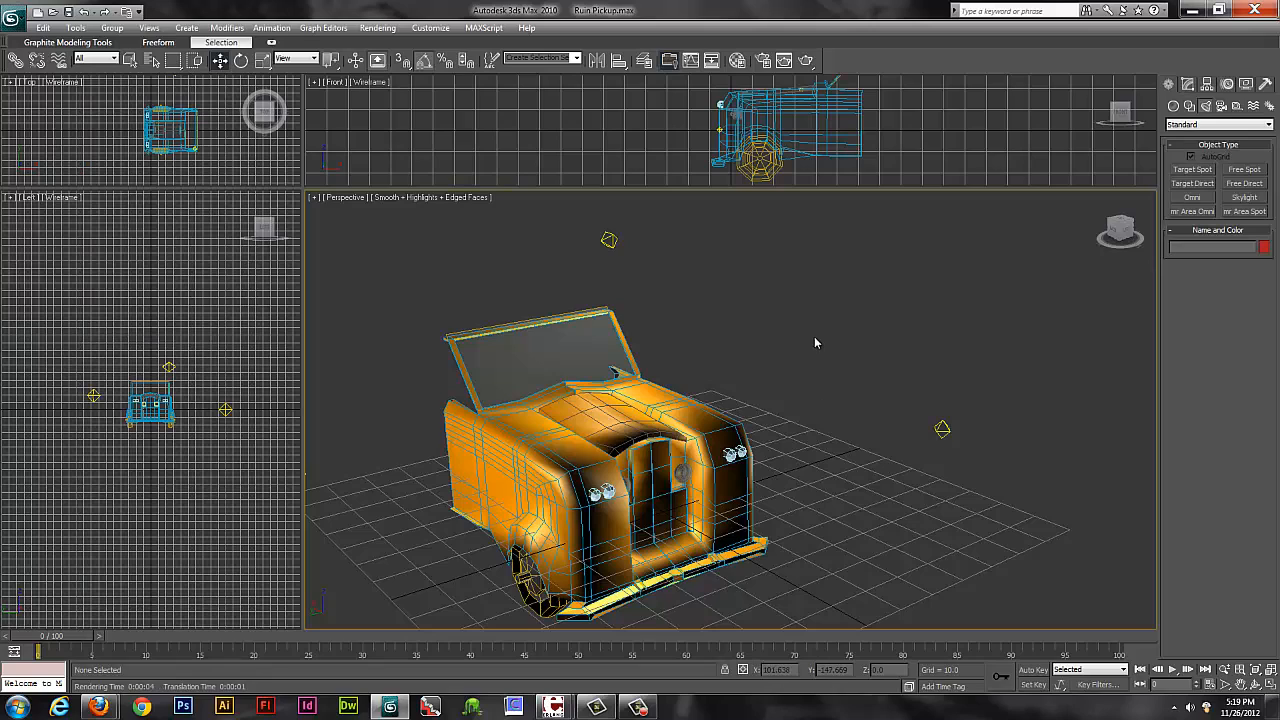
Examine the lit truck model from the side and front, including close views of the grille and headlights.
middle_click_drag(840, 323, 733, 302, "alt")
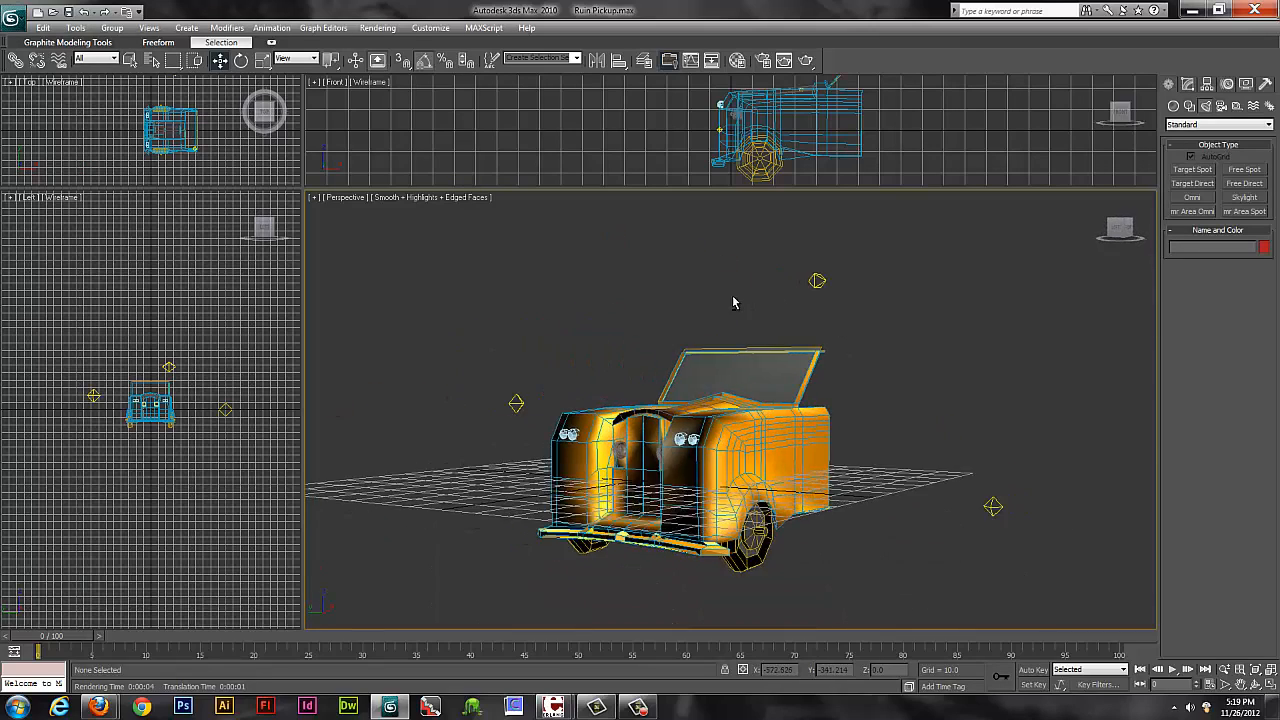
scroll(720, 320, "up", 8)
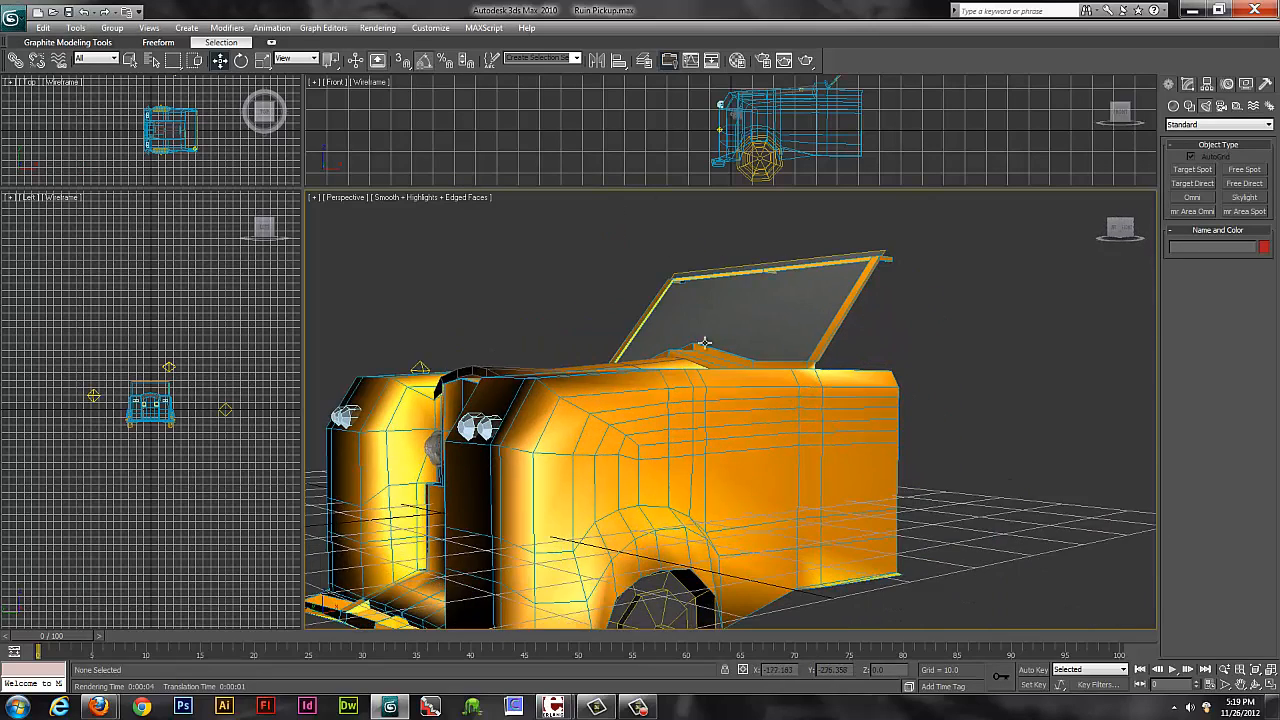
scroll(724, 350, "down", 3)
middle_click_drag(655, 339, 717, 420, "alt")
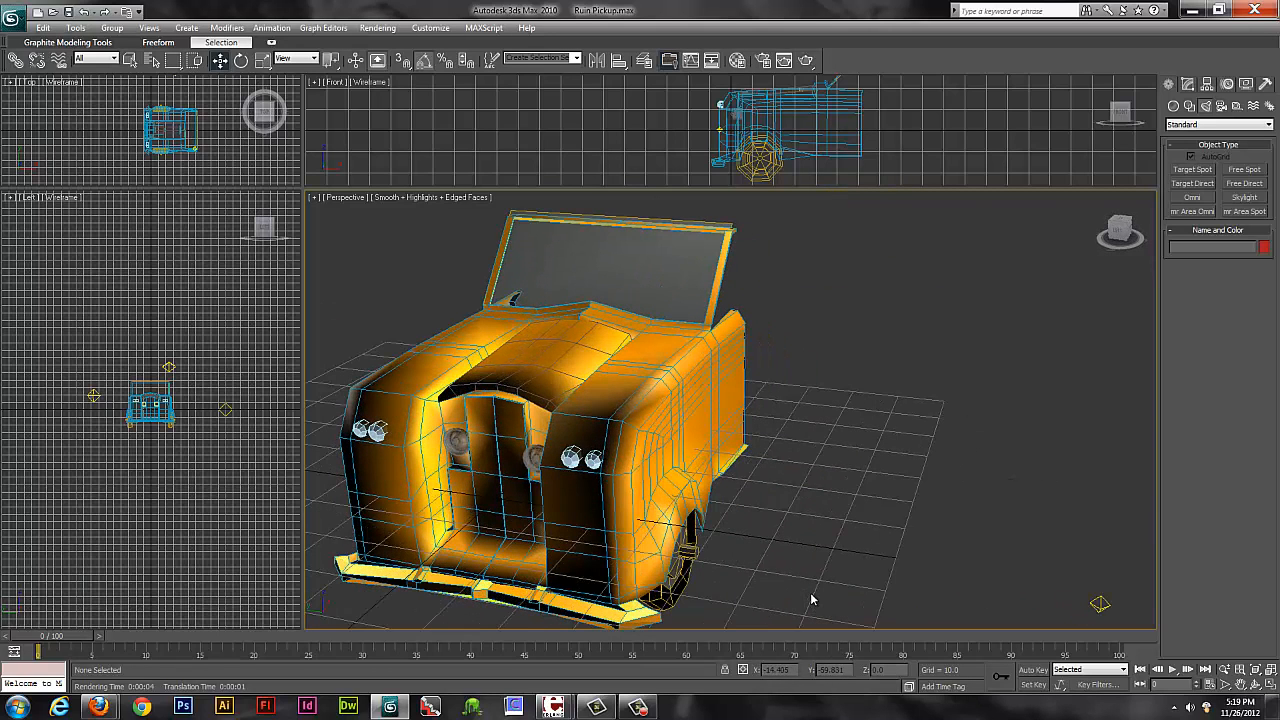
middle_click_drag(771, 514, 917, 490)
scroll(853, 524, "up", 5)
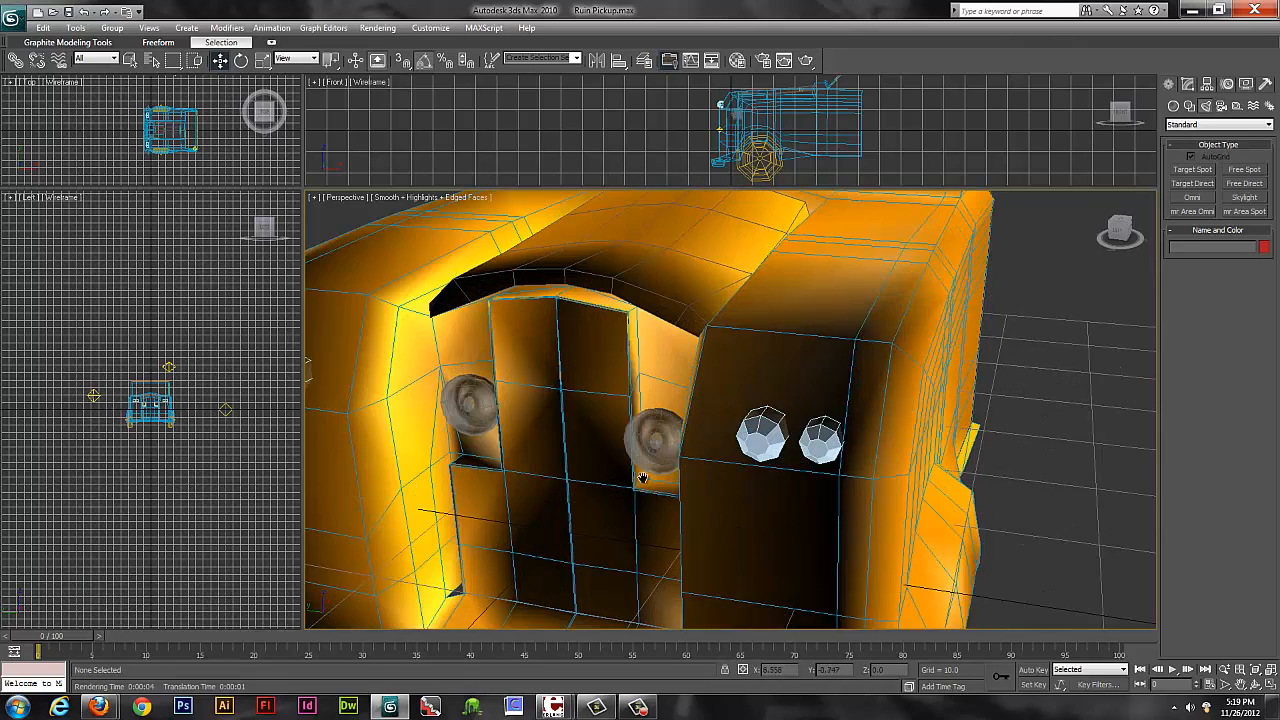
scroll(709, 526, "down", 2)
middle_click_drag(709, 526, 740, 449, "alt")
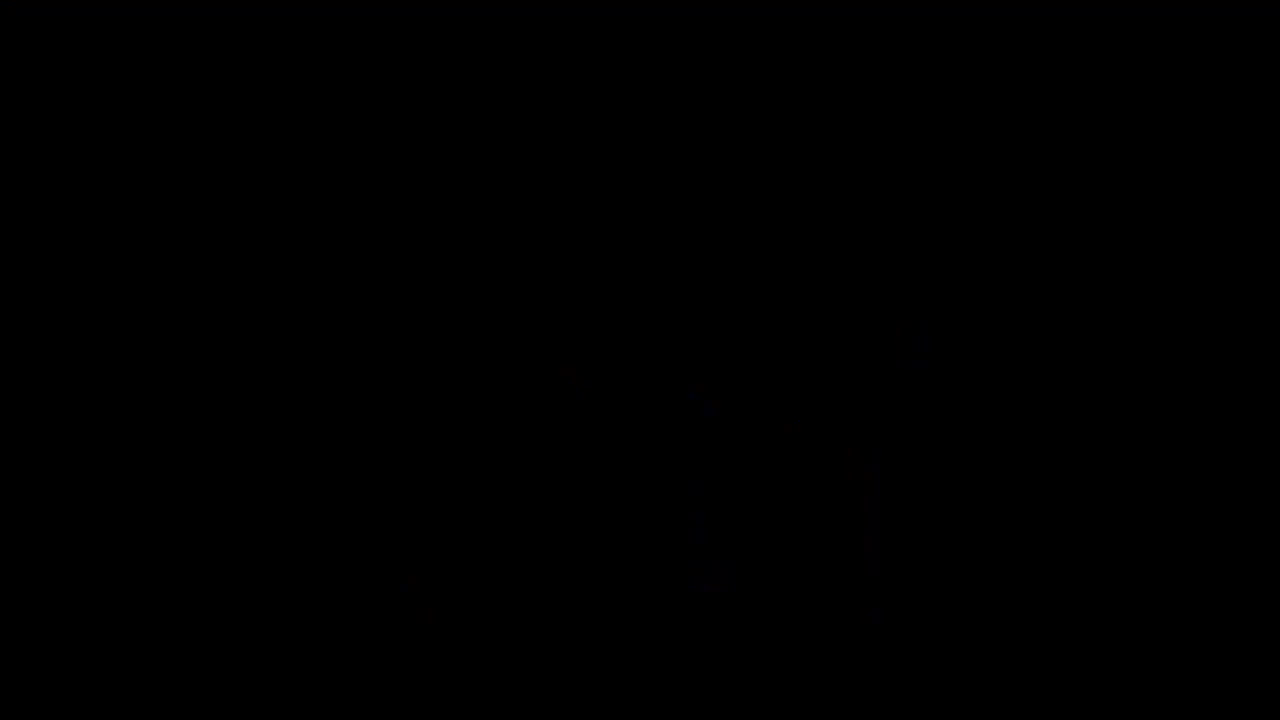